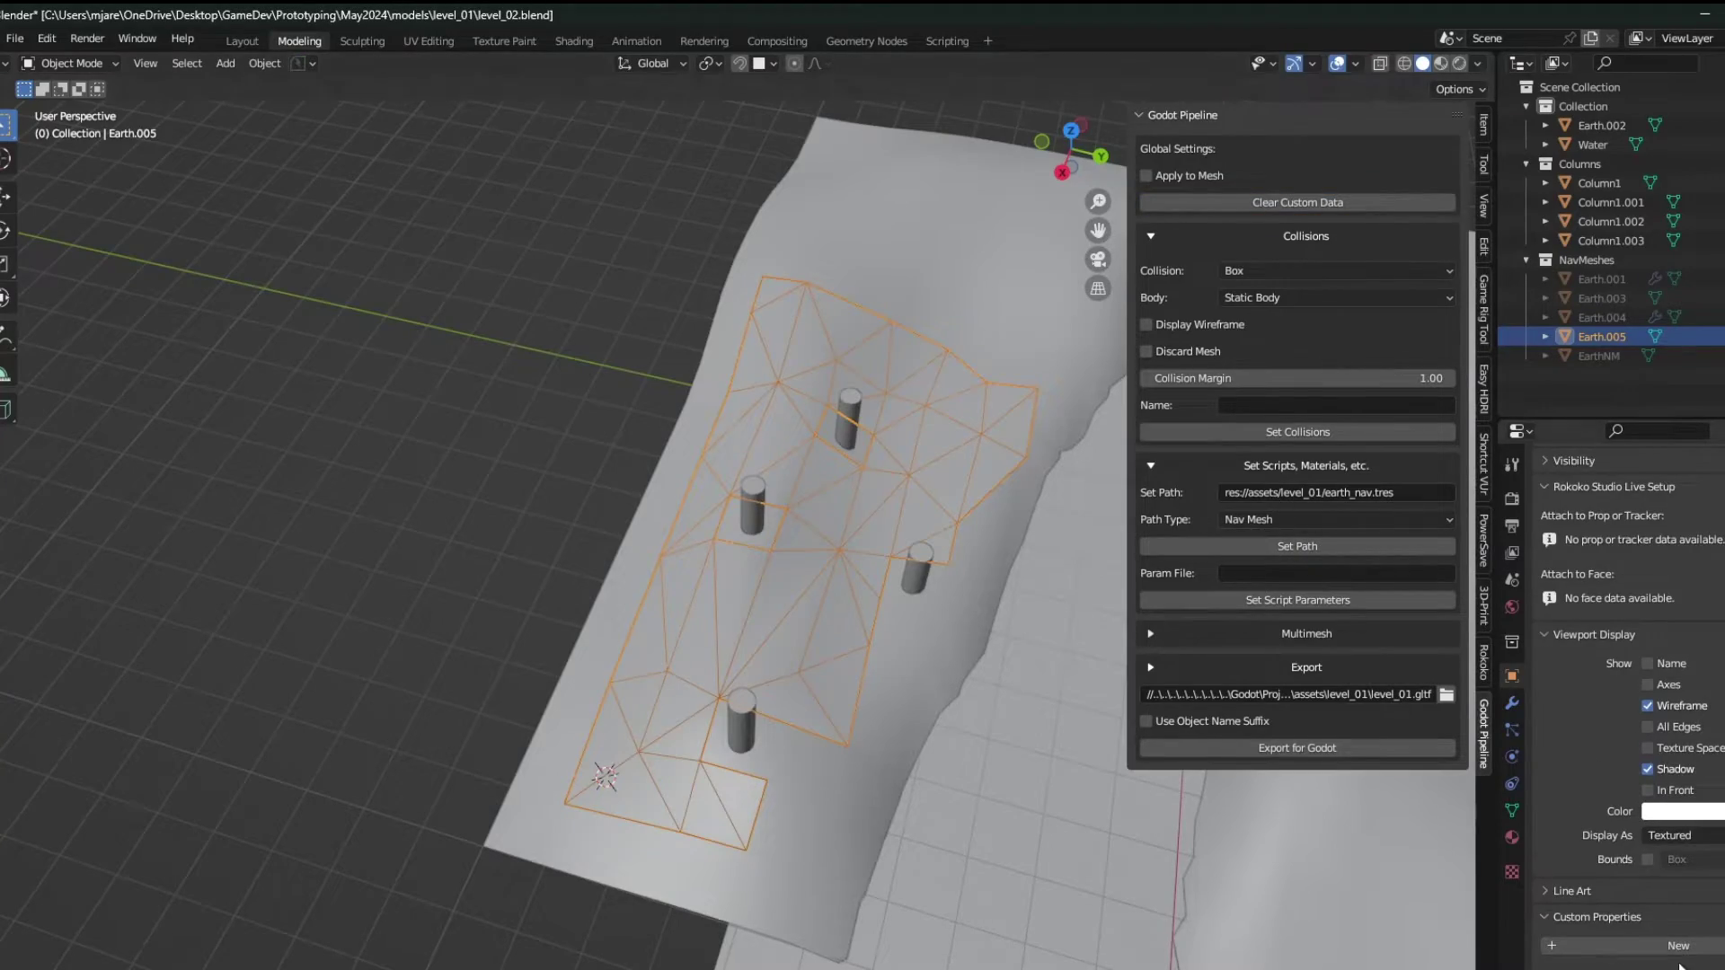
pyautogui.moveTo(904, 776); pyautogui.dragTo(934, 671, button='middle')
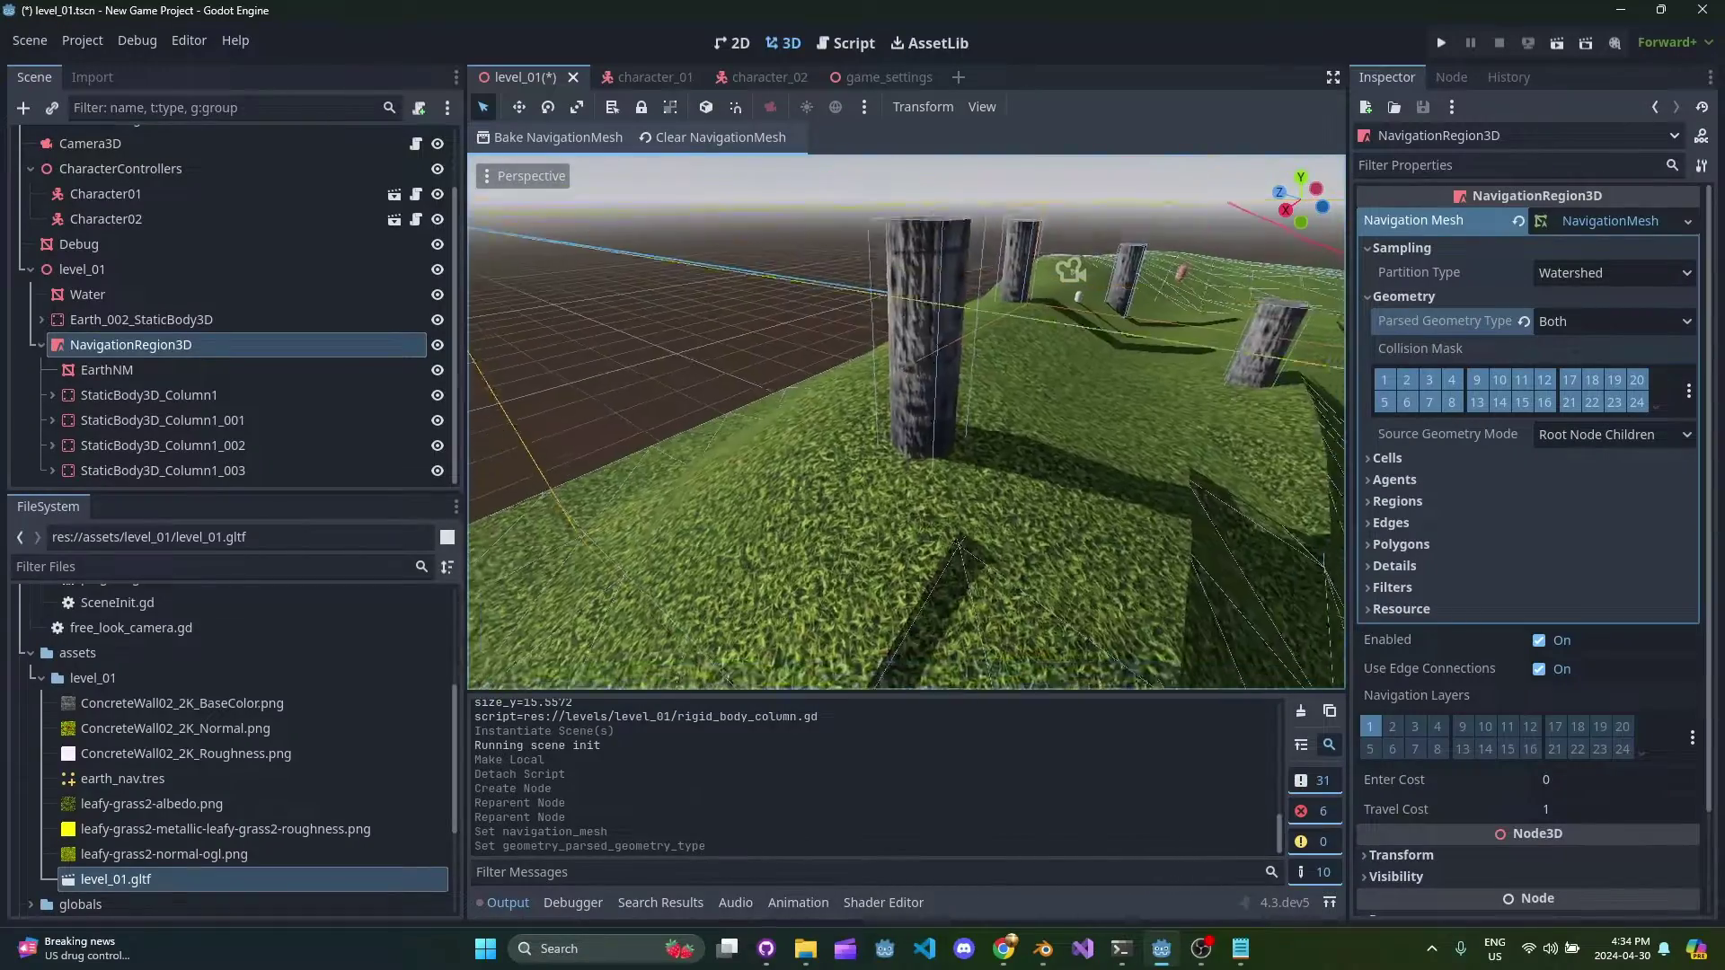
# Step: Bake the navigation mesh of NavigationRegion3D and inspect the result around the columns
pyautogui.scroll(-3, 973, 452)
pyautogui.click(557, 142)
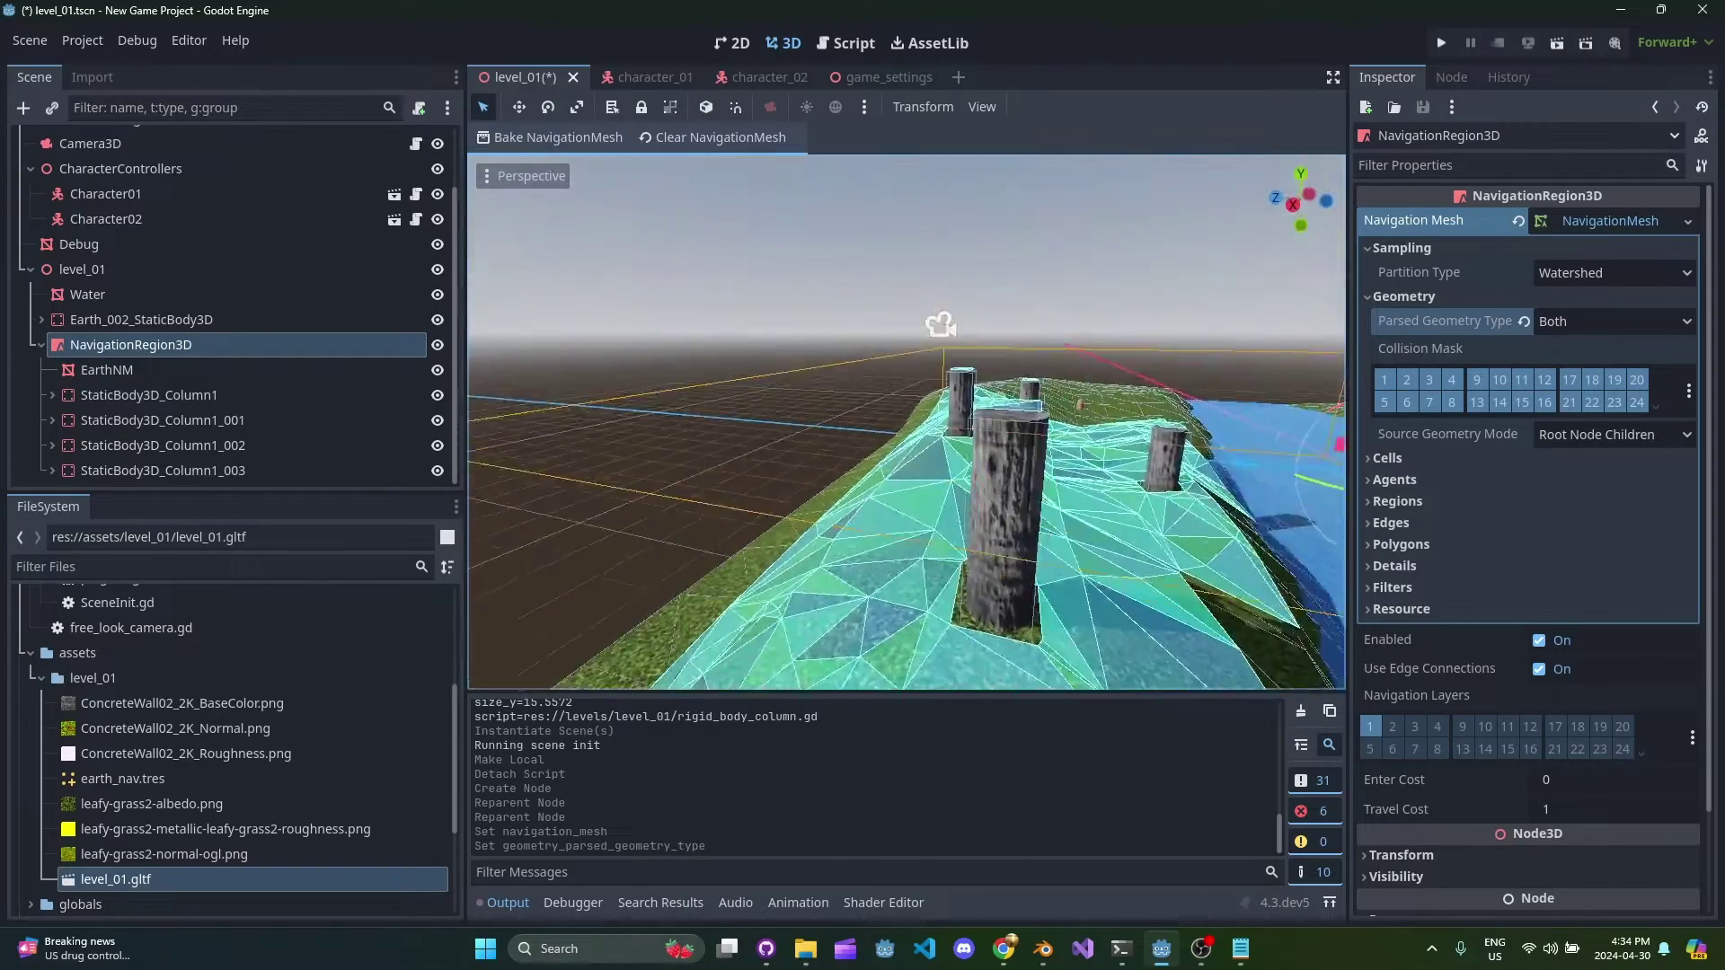
pyautogui.moveTo(988, 401); pyautogui.dragTo(987, 403, button='right')
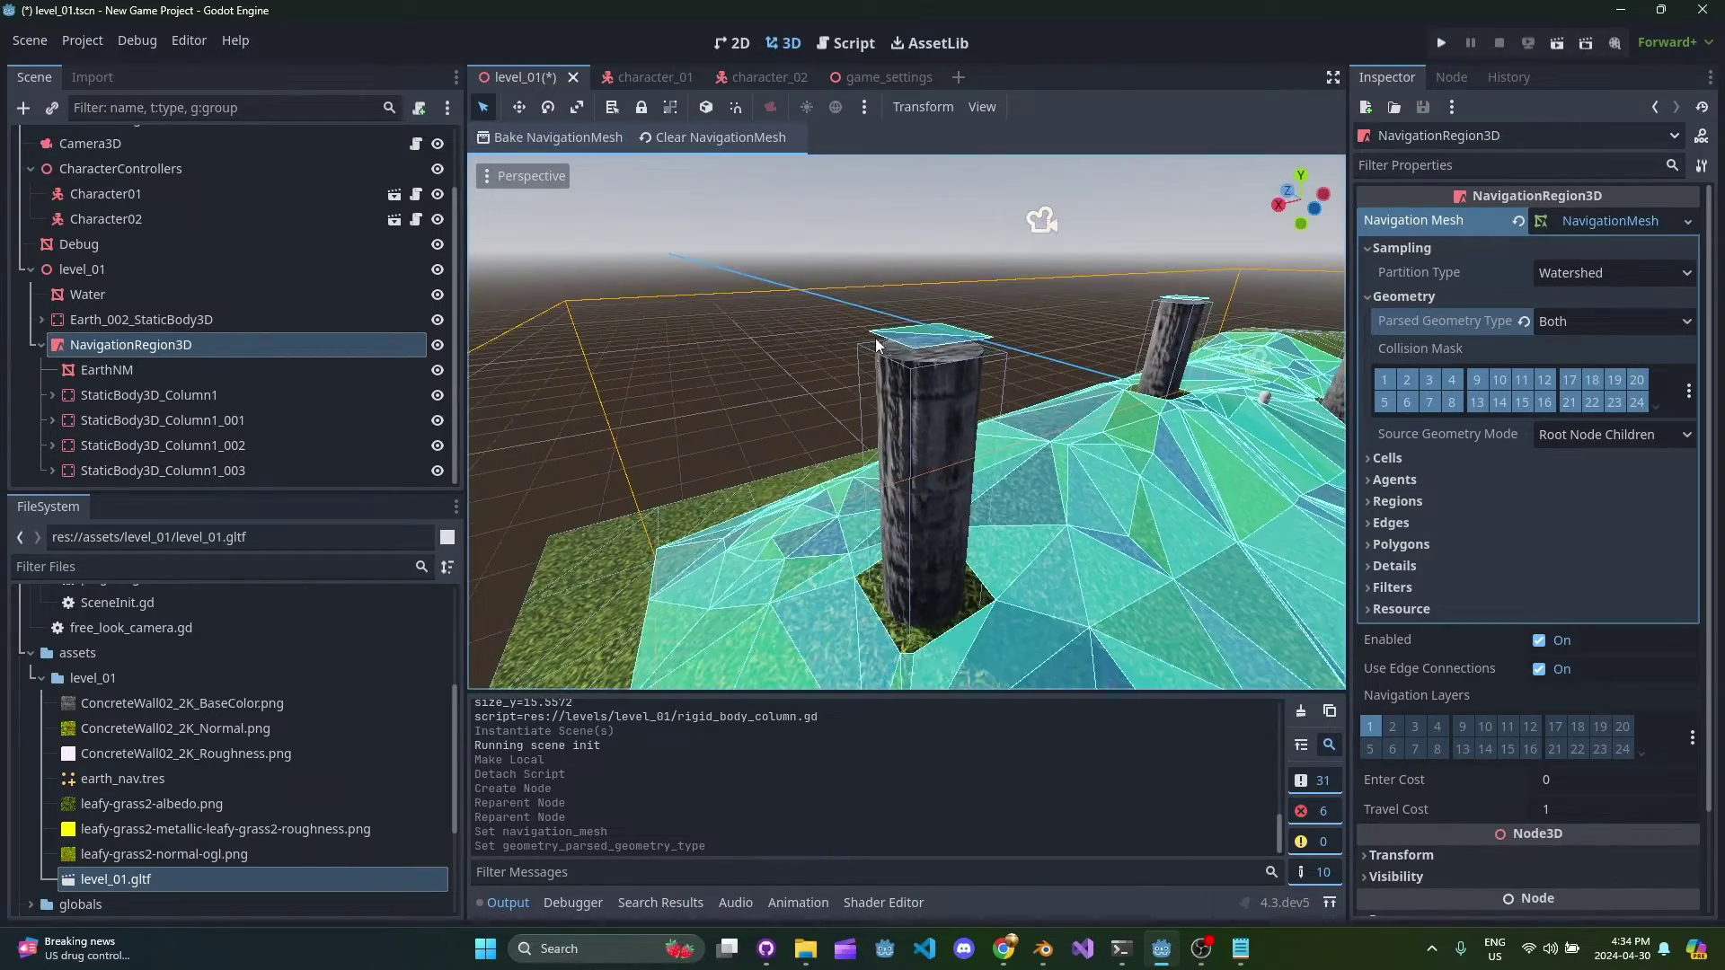
pyautogui.moveTo(984, 483); pyautogui.dragTo(1075, 510, button='right')
pyautogui.press('s')
pyautogui.moveTo(869, 162); pyautogui.dragTo(908, 188, button='right')
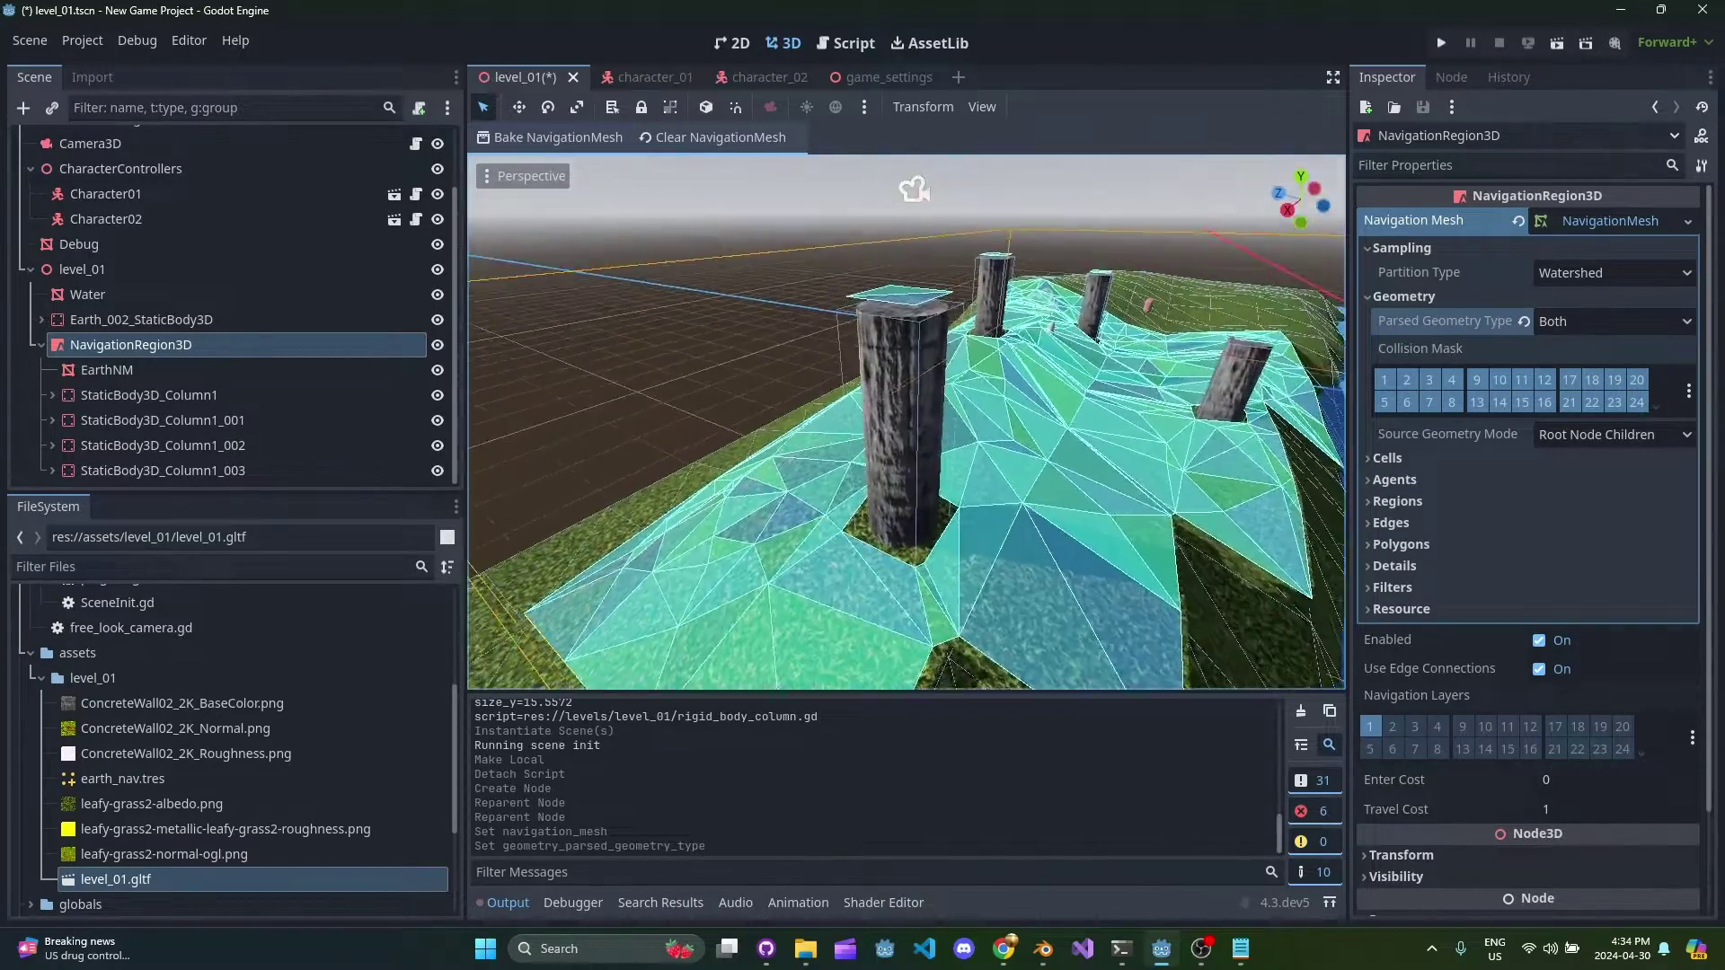
# Step: Set the navigation mesh's cell size to 0.5 m, rebake it and view the result near the columns
pyautogui.click(1387, 459)
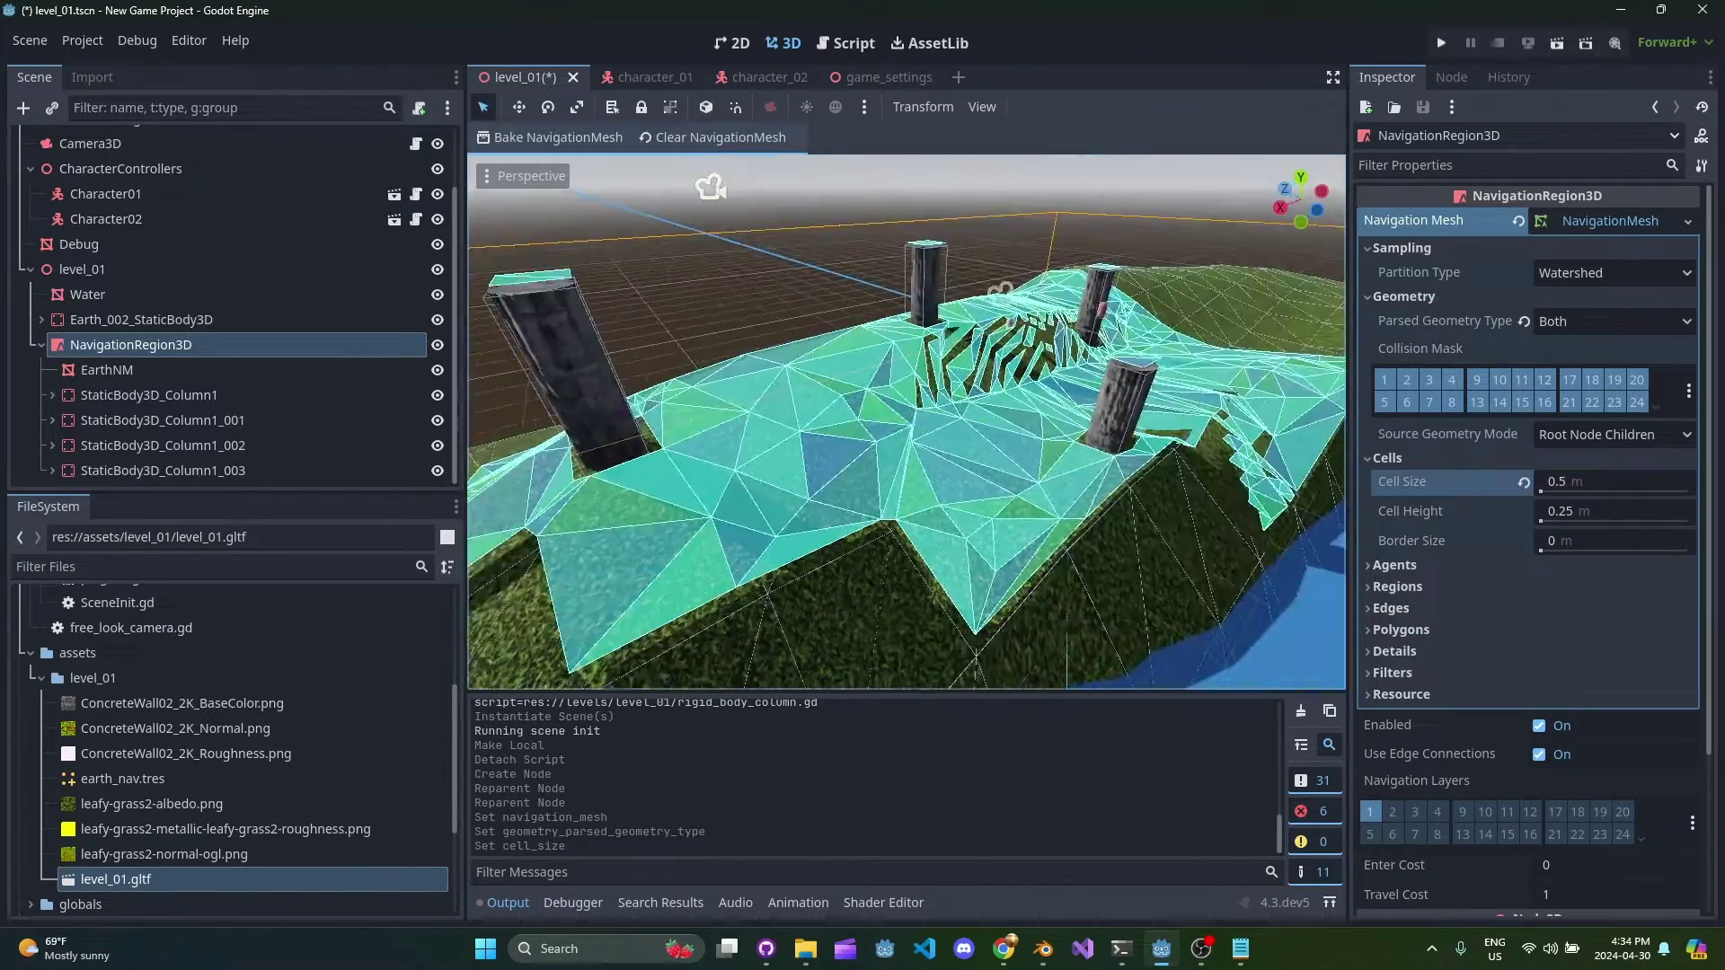
pyautogui.moveTo(906, 422); pyautogui.dragTo(891, 388, button='right')
pyautogui.press('w')
# Step: Set the navigation mesh's agent height to 2 m and cell size to 0.25 m, and rebake it
pyautogui.click(1429, 566)
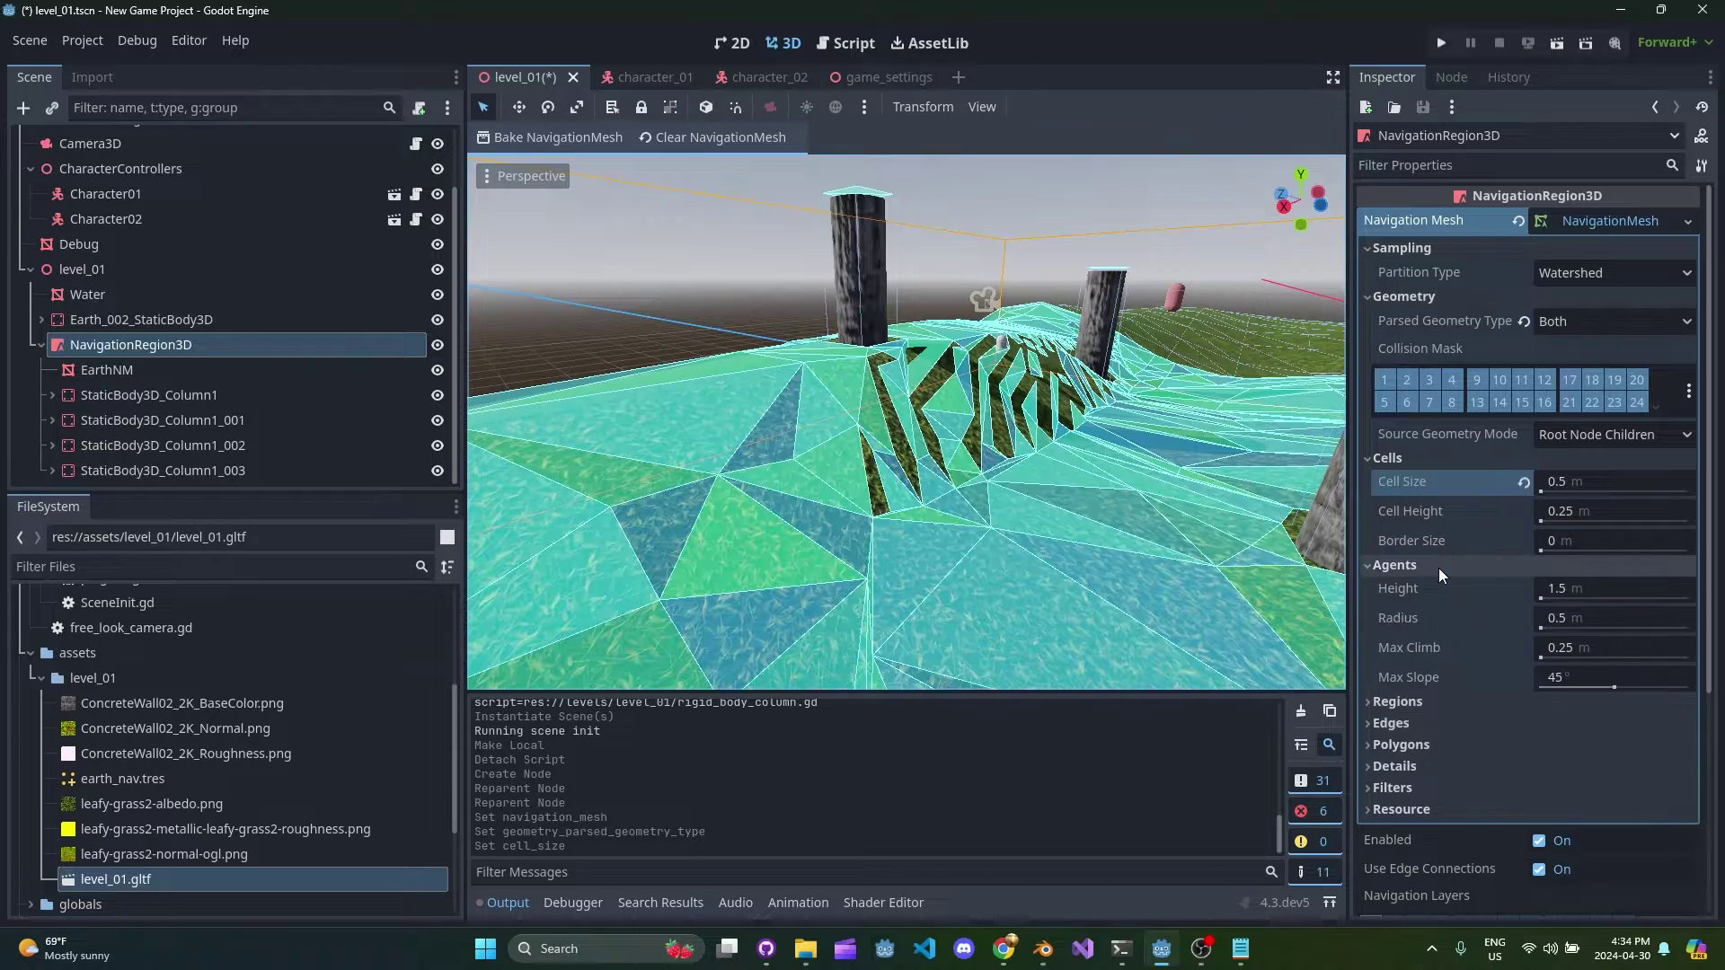
pyautogui.click(1571, 589)
pyautogui.write('2')
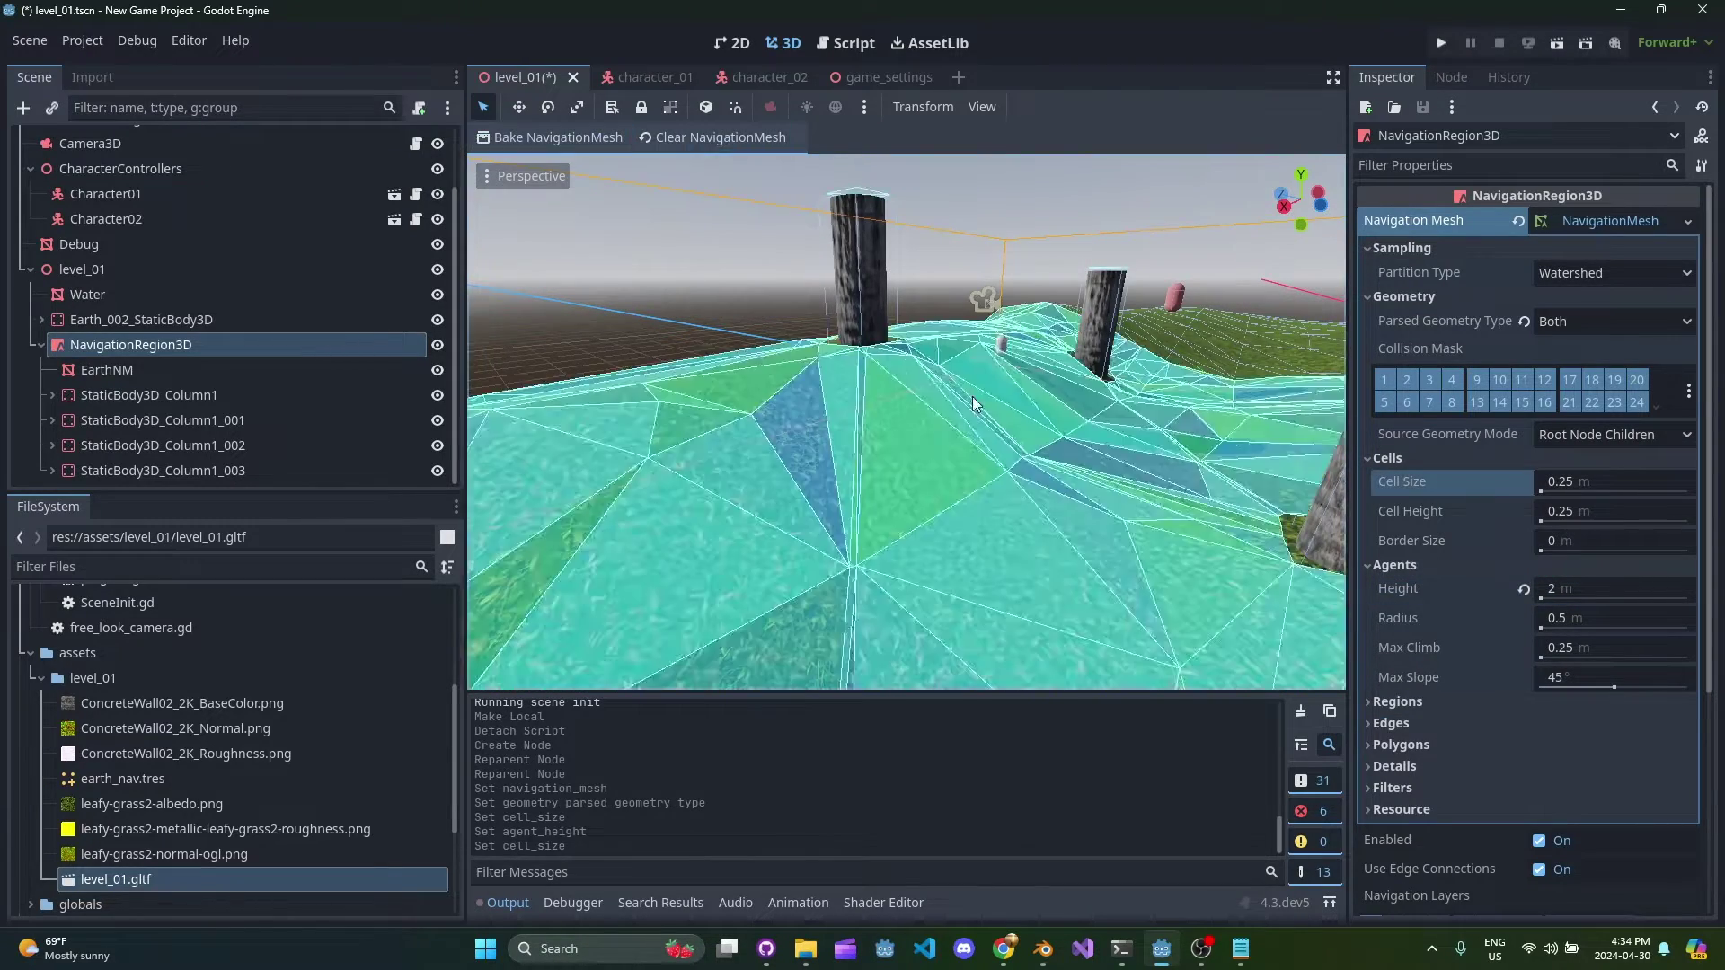
# Step: Examine the rebaked navigation mesh up close to see how it covers the grassy terrain
pyautogui.press('w')
pyautogui.moveTo(974, 405); pyautogui.dragTo(876, 548, button='right')
pyautogui.press('w')
pyautogui.press('s')
pyautogui.moveTo(907, 422); pyautogui.dragTo(858, 439, button='right')
pyautogui.press('w')
pyautogui.moveTo(961, 490); pyautogui.dragTo(960, 489, button='right')
pyautogui.moveTo(903, 440); pyautogui.dragTo(903, 440, button='right')
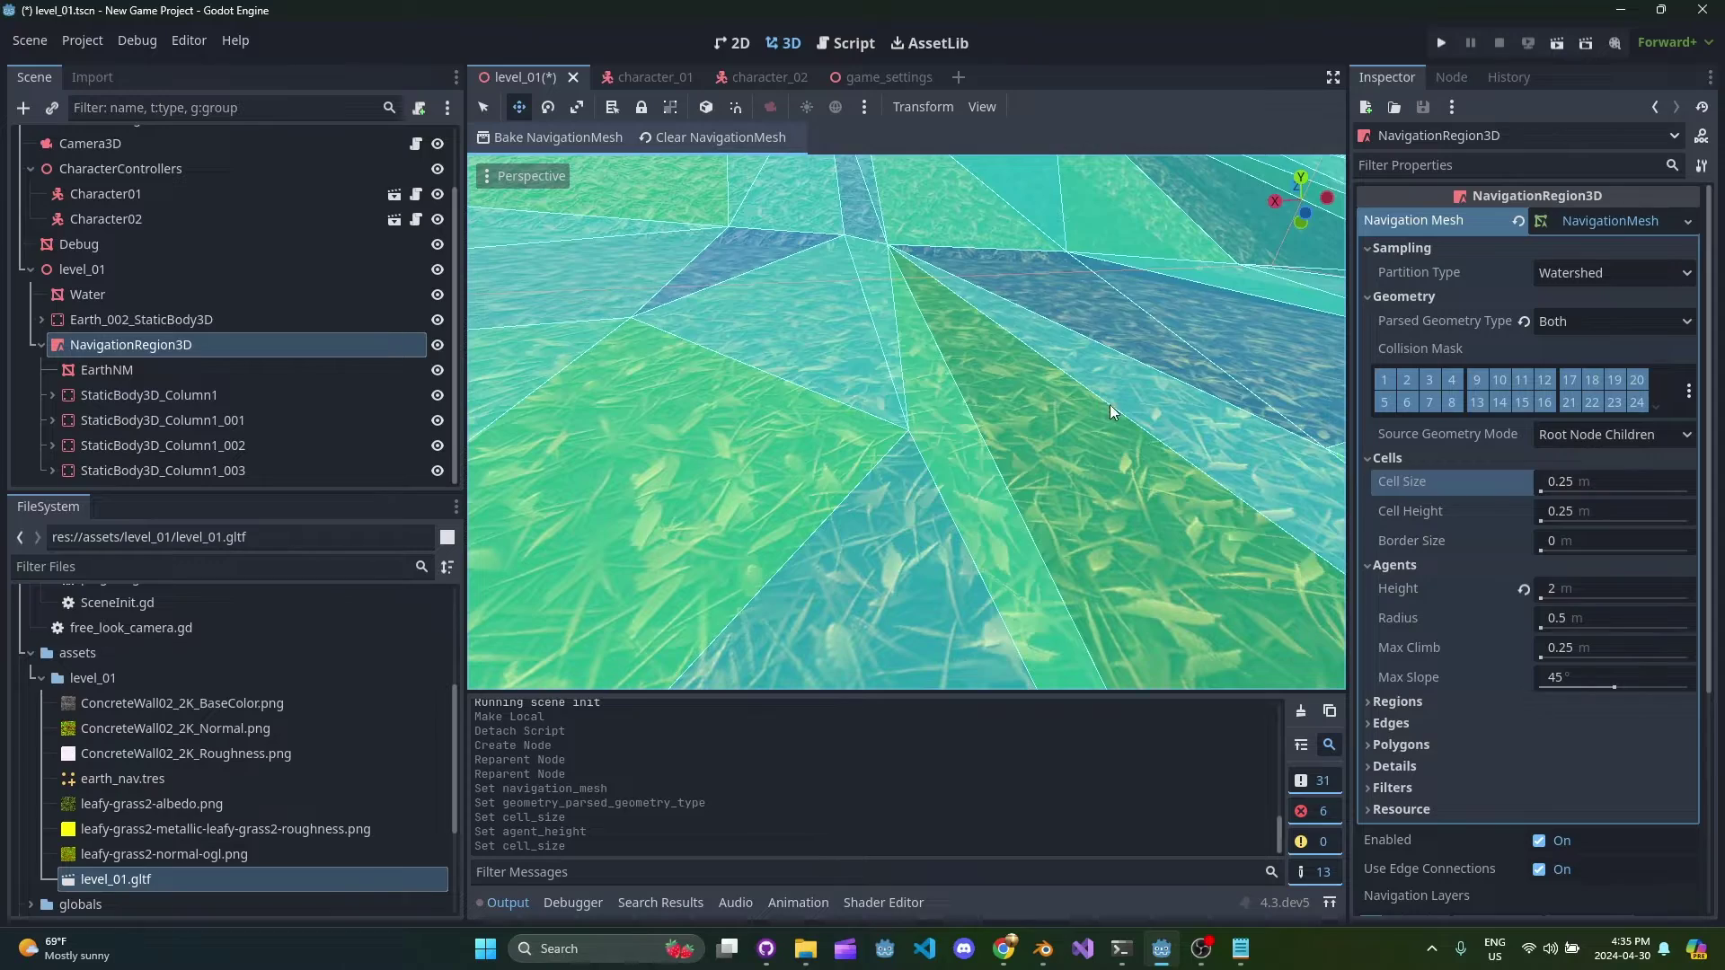
pyautogui.moveTo(1111, 413); pyautogui.dragTo(1111, 413, button='right')
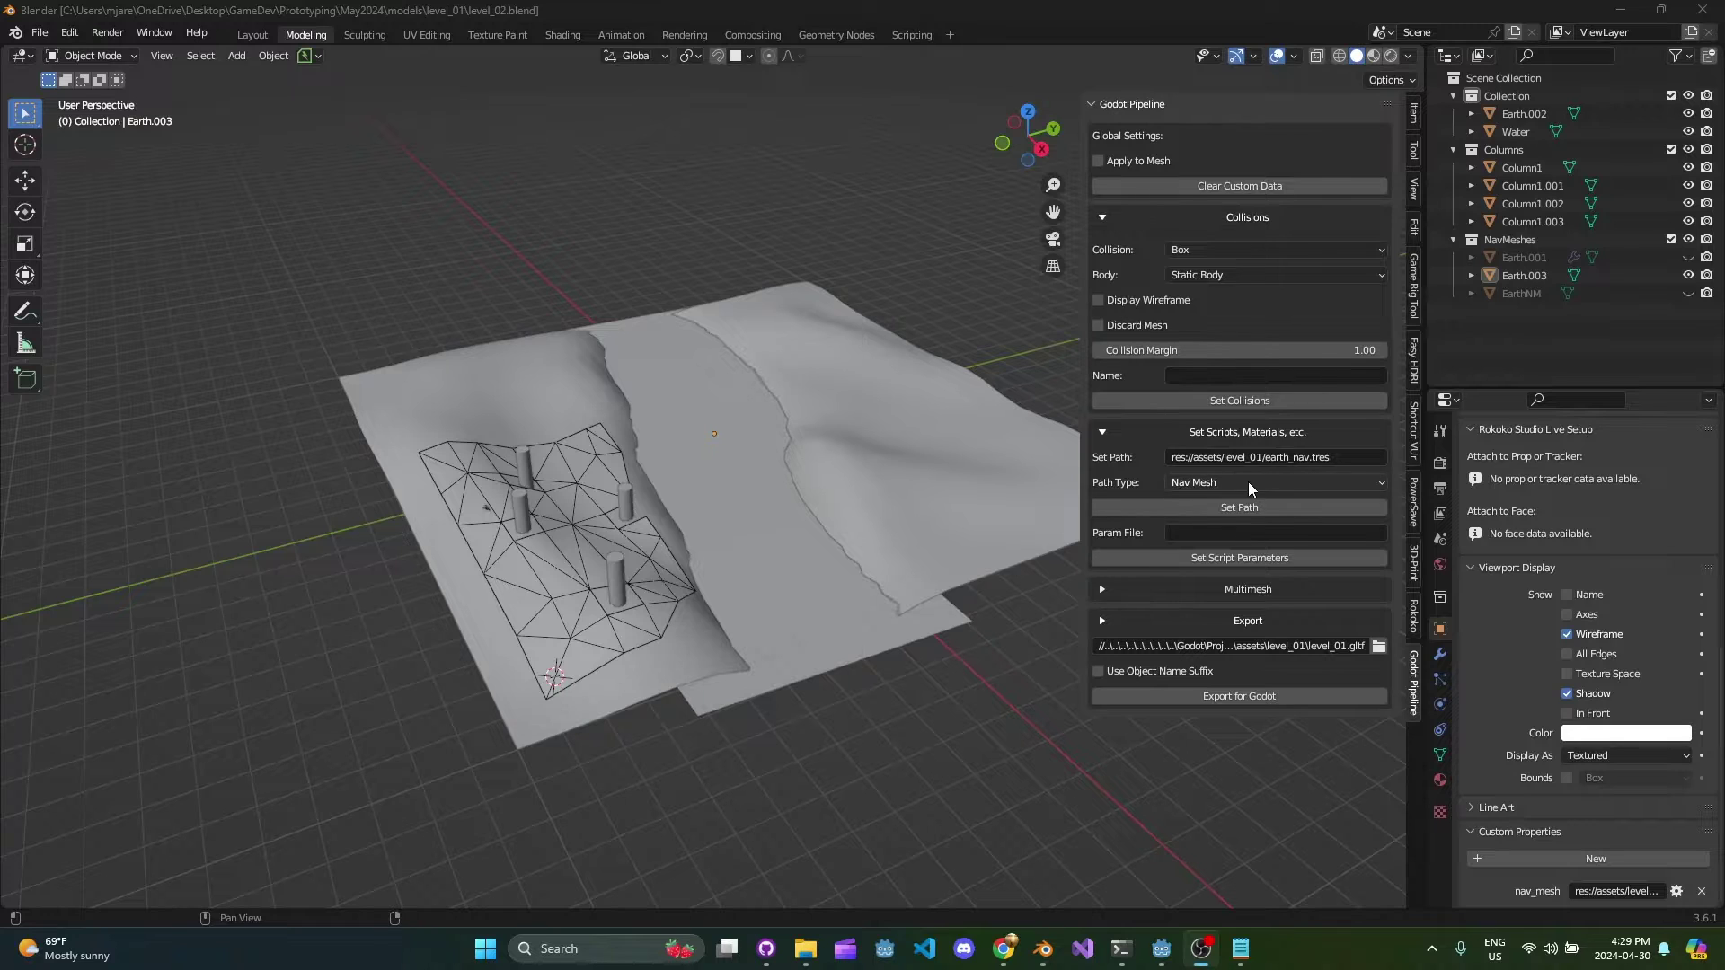
# Step: Switch to Blender and choose Nav Mesh as the path type for res://assets/level_01/earth_nav.tres
pyautogui.click(1195, 484)
pyautogui.click(1172, 456)
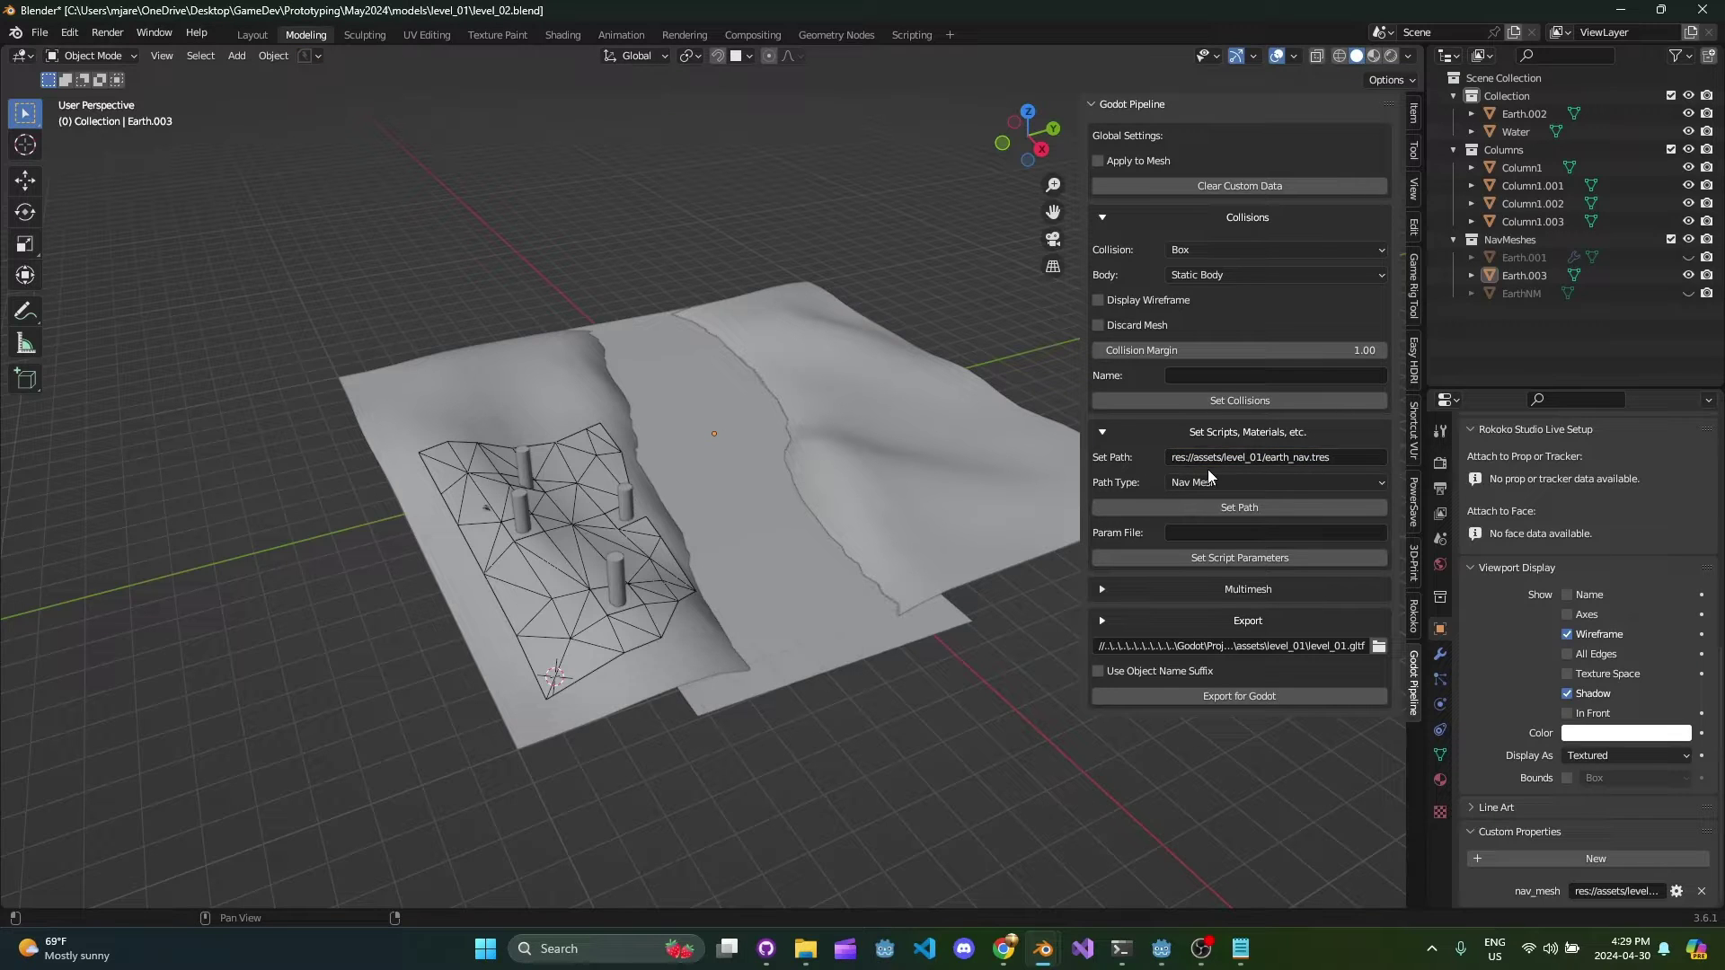
# Step: Select the Earth.003 navigation mesh and examine its geometry around the columns in Edit Mode
pyautogui.scroll(2, 911, 533)
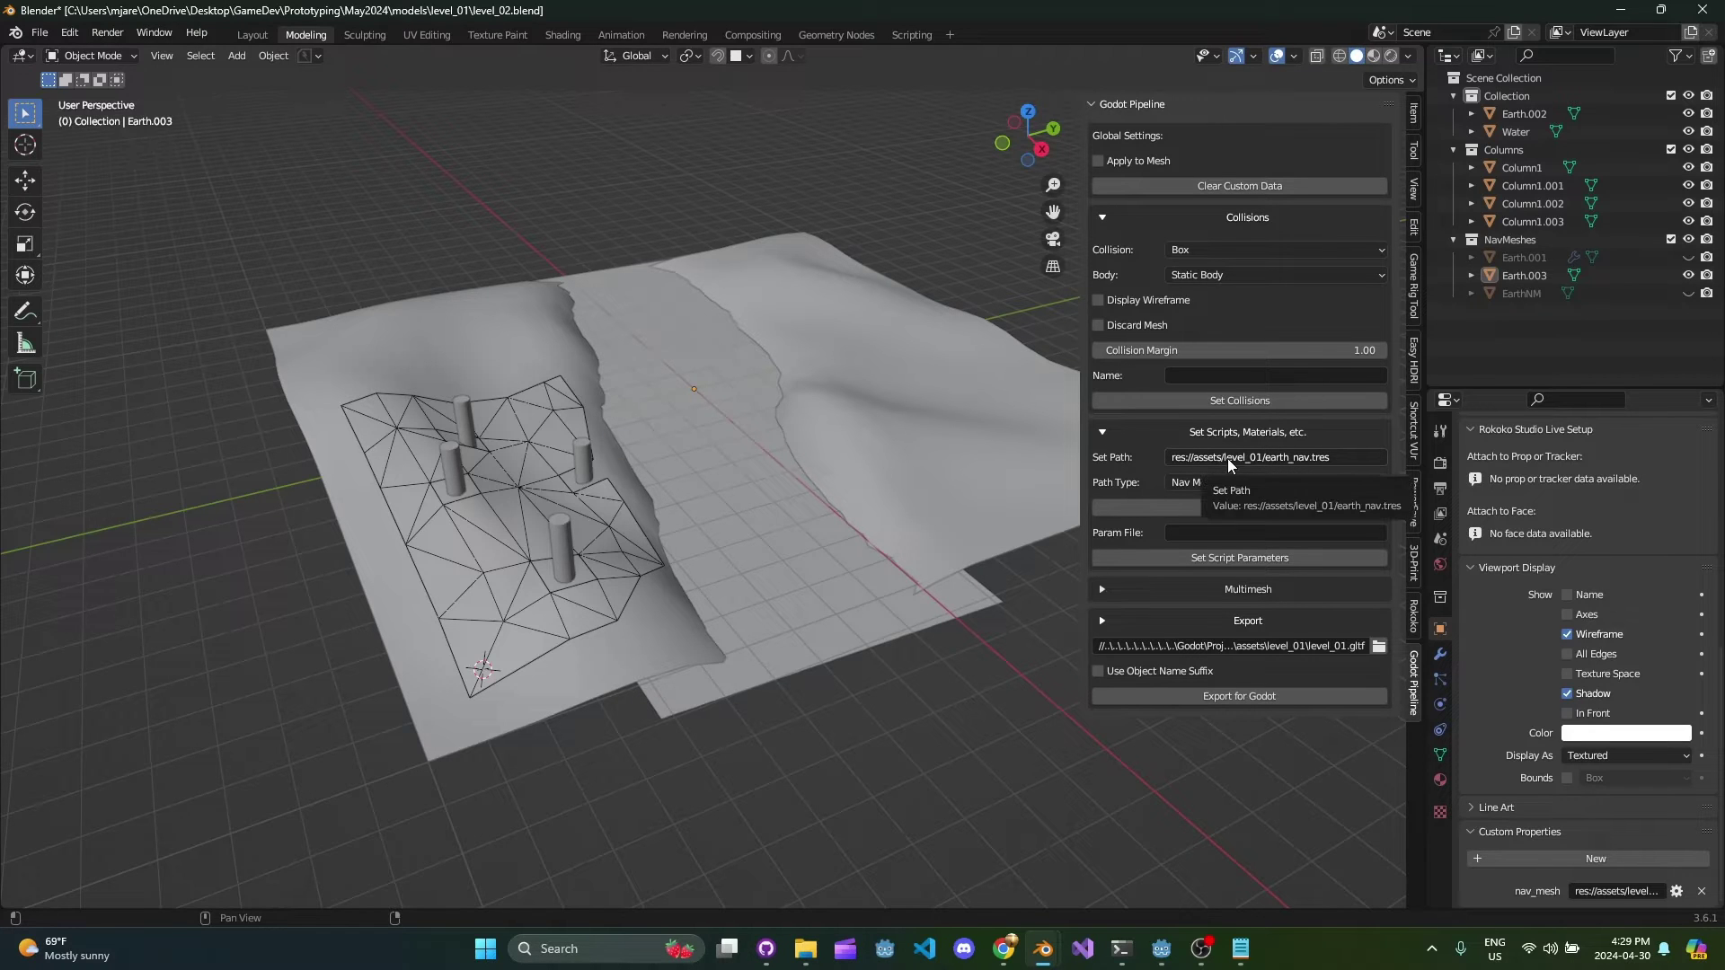
pyautogui.scroll(-1, 656, 512)
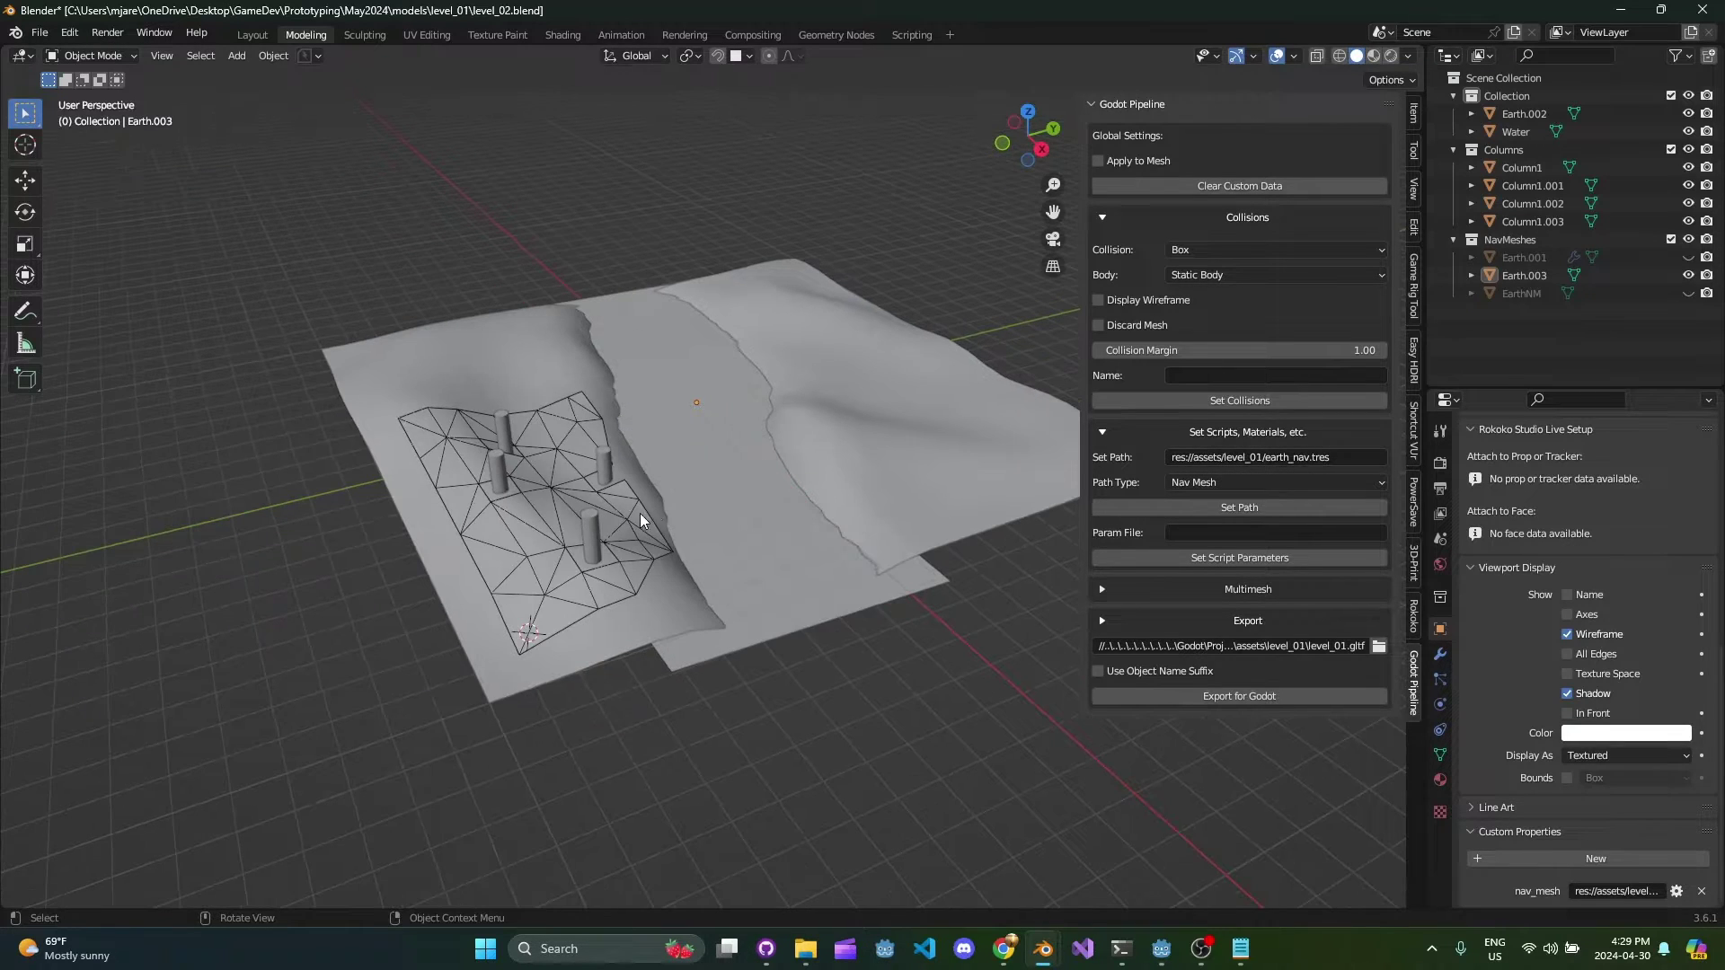
pyautogui.scroll(5, 583, 543)
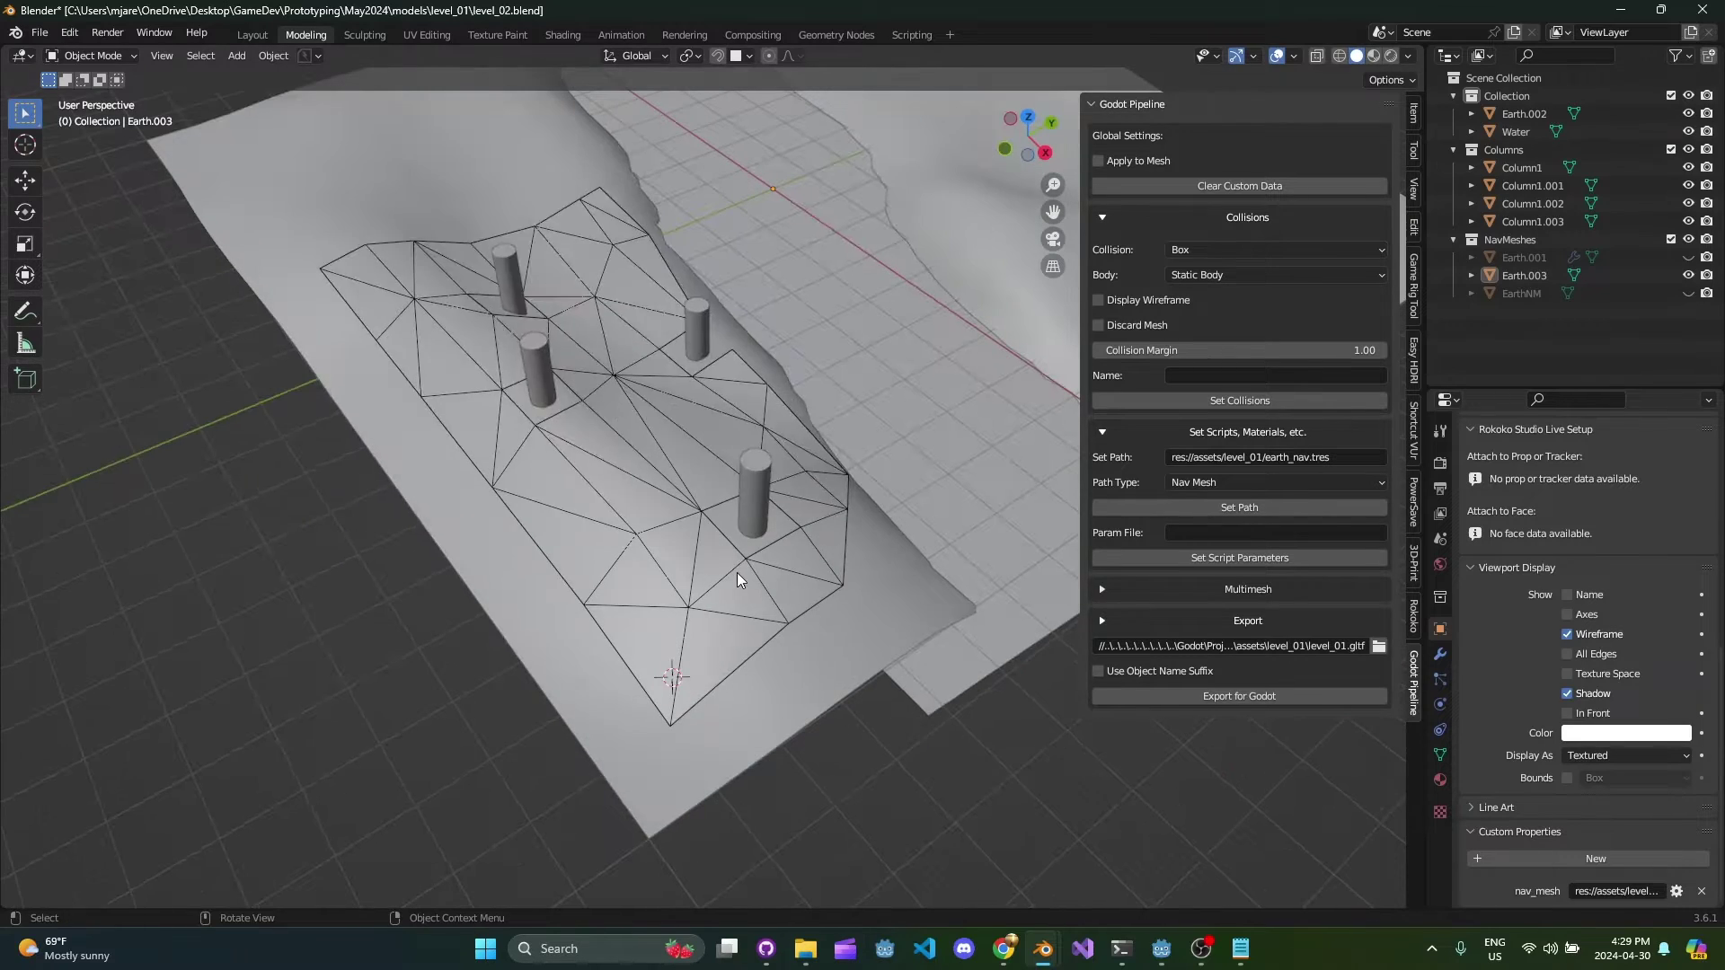
pyautogui.click(661, 522)
pyautogui.moveTo(662, 530); pyautogui.dragTo(726, 490, button='middle')
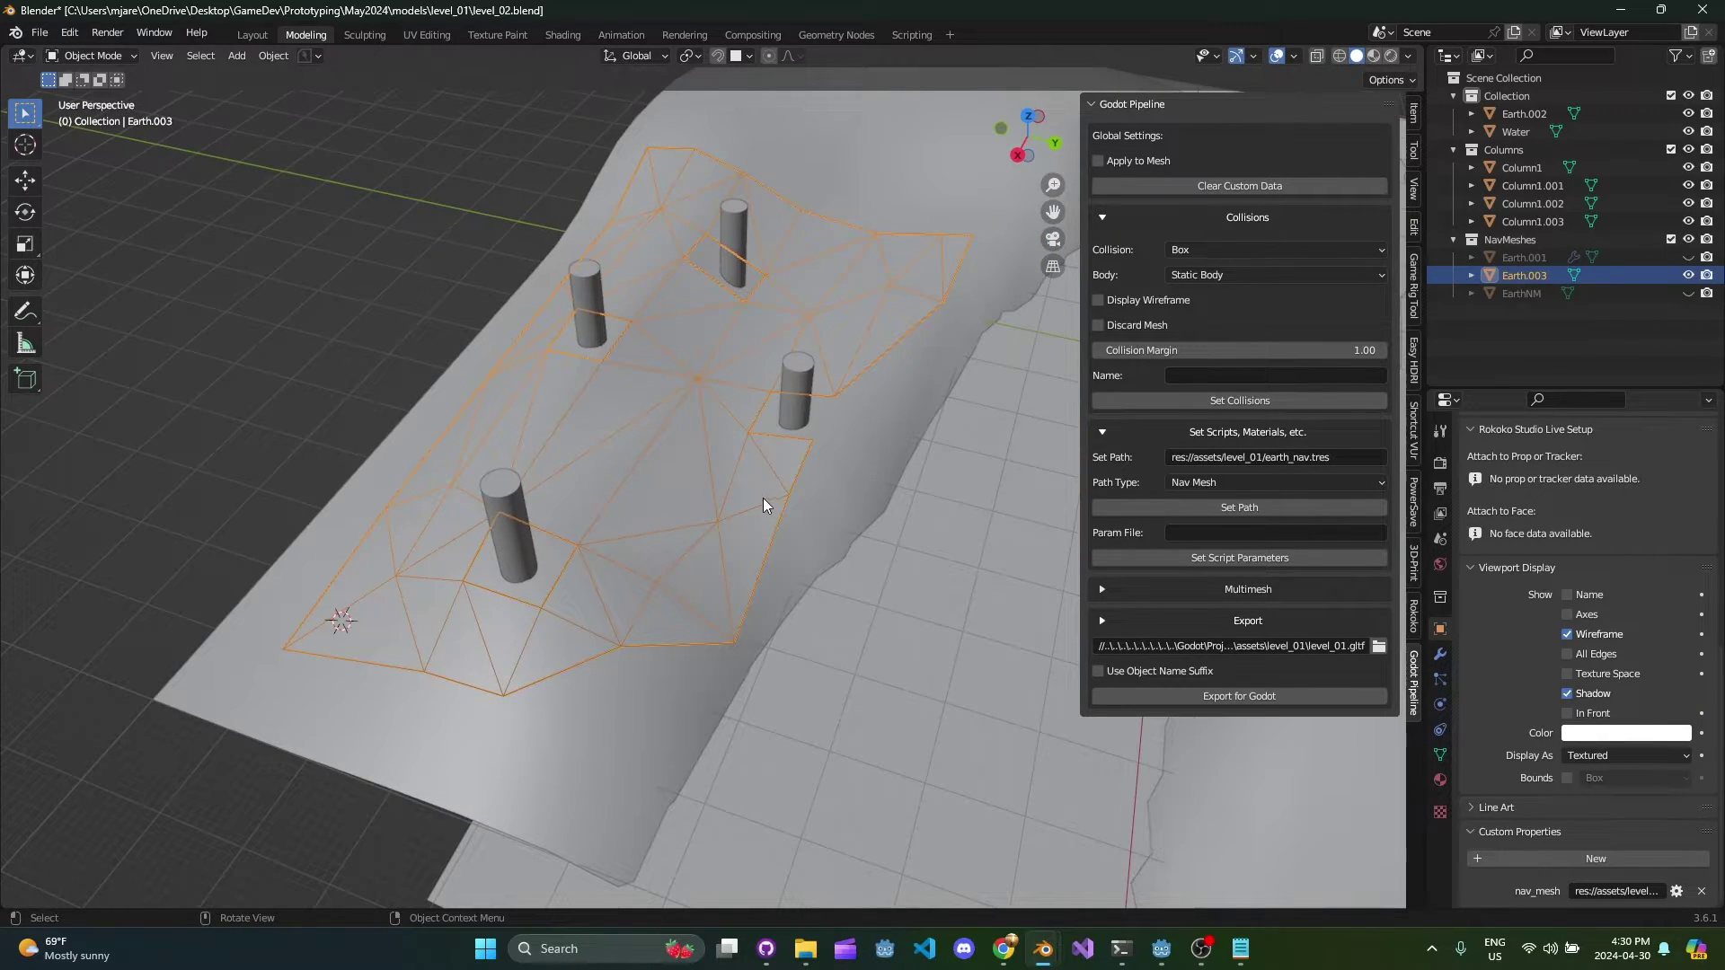
pyautogui.moveTo(762, 494); pyautogui.dragTo(725, 526, button='middle')
pyautogui.press('Tab')
pyautogui.moveTo(681, 419); pyautogui.dragTo(648, 517, button='middle')
pyautogui.press('Tab')
pyautogui.scroll(-2, 729, 489)
pyautogui.scroll(2, 767, 521)
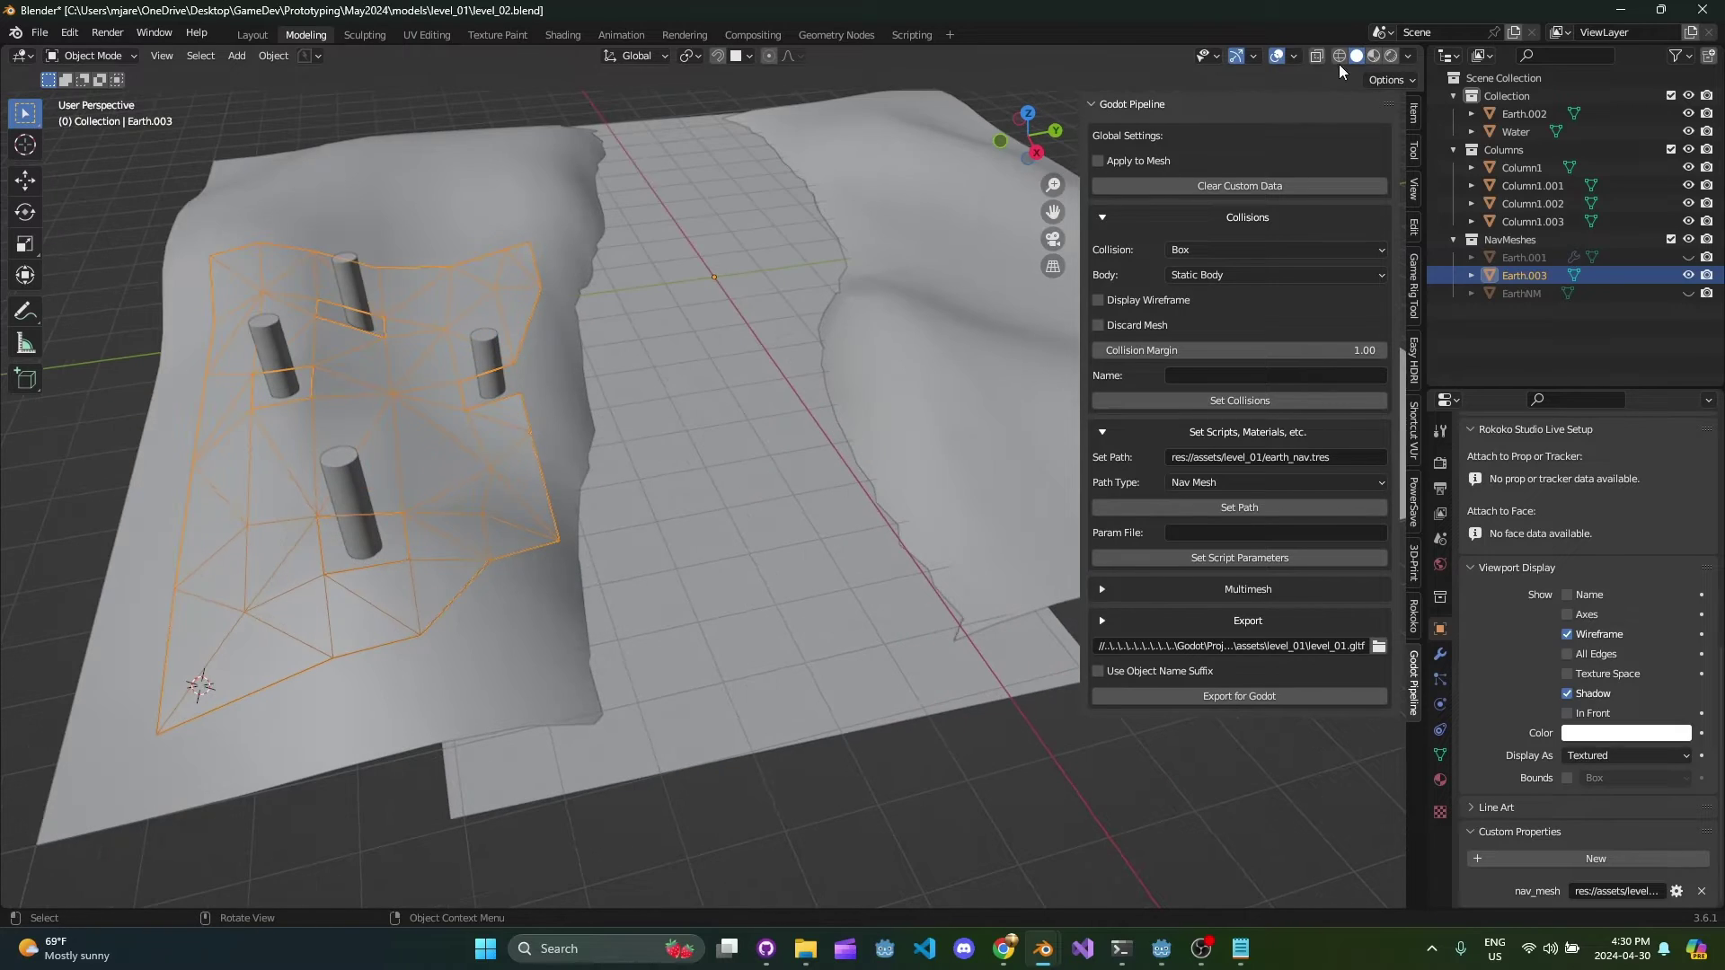
# Step: Display the viewport in Material Preview shading and inspect the Earth.002 terrain
pyautogui.click(1372, 57)
pyautogui.scroll(-3, 680, 457)
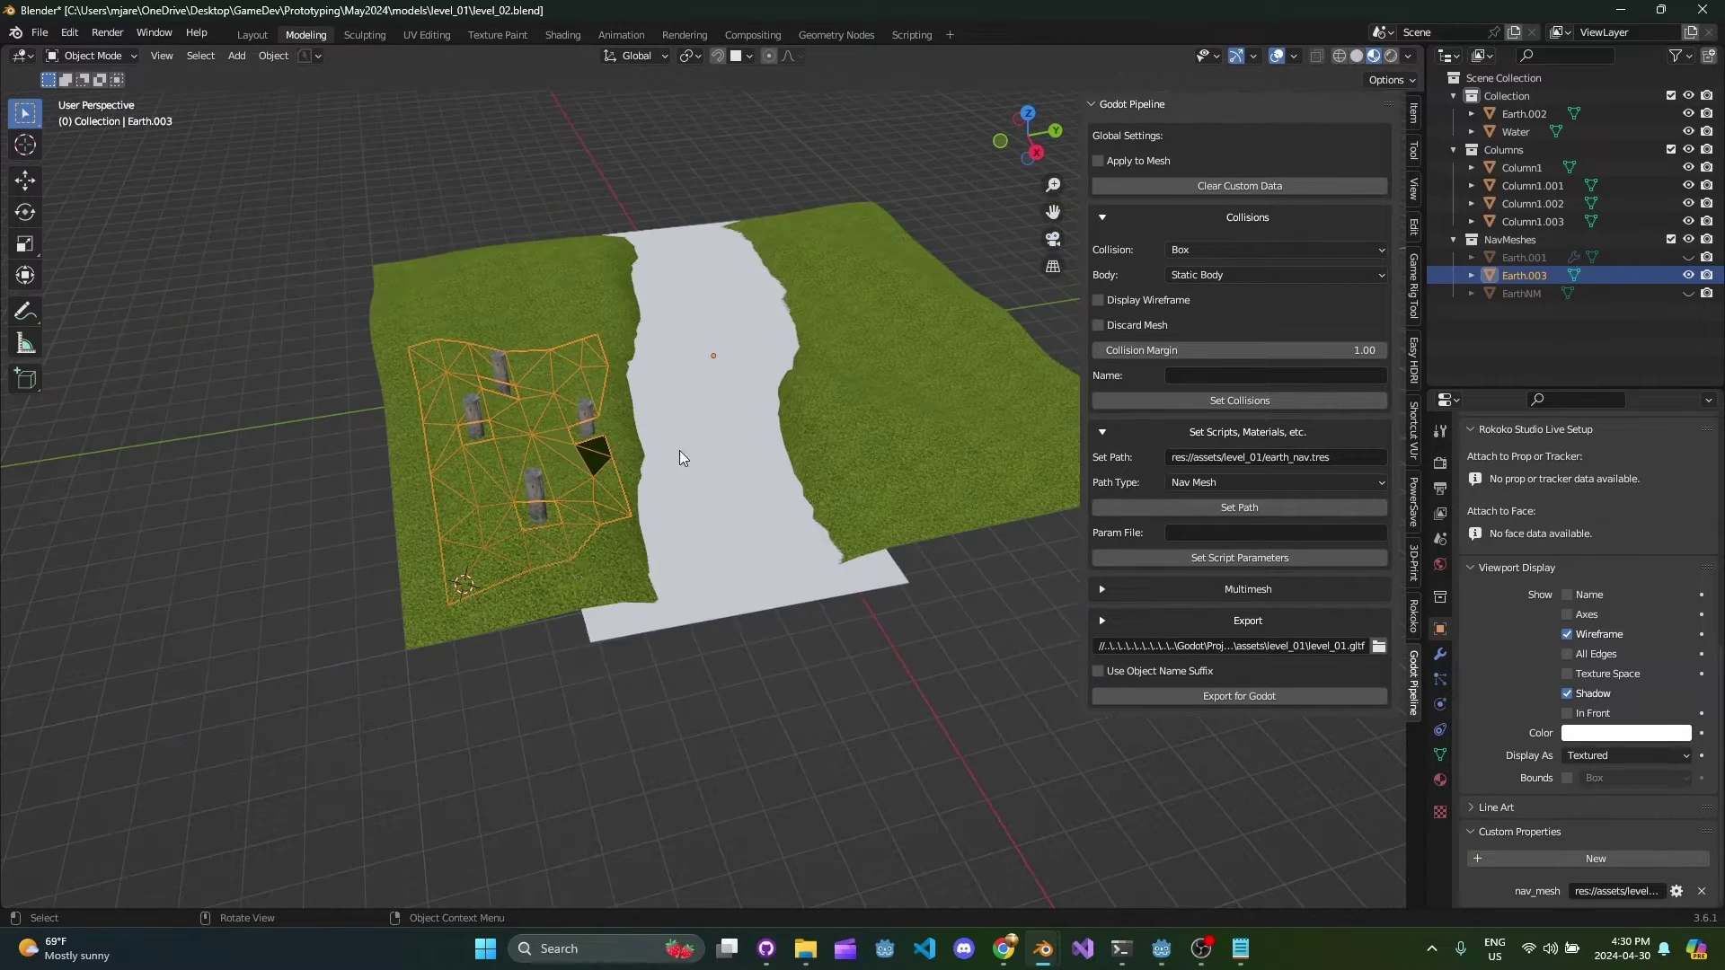
pyautogui.click(576, 586)
pyautogui.moveTo(558, 435); pyautogui.dragTo(790, 536, button='middle')
pyautogui.scroll(2, 688, 494)
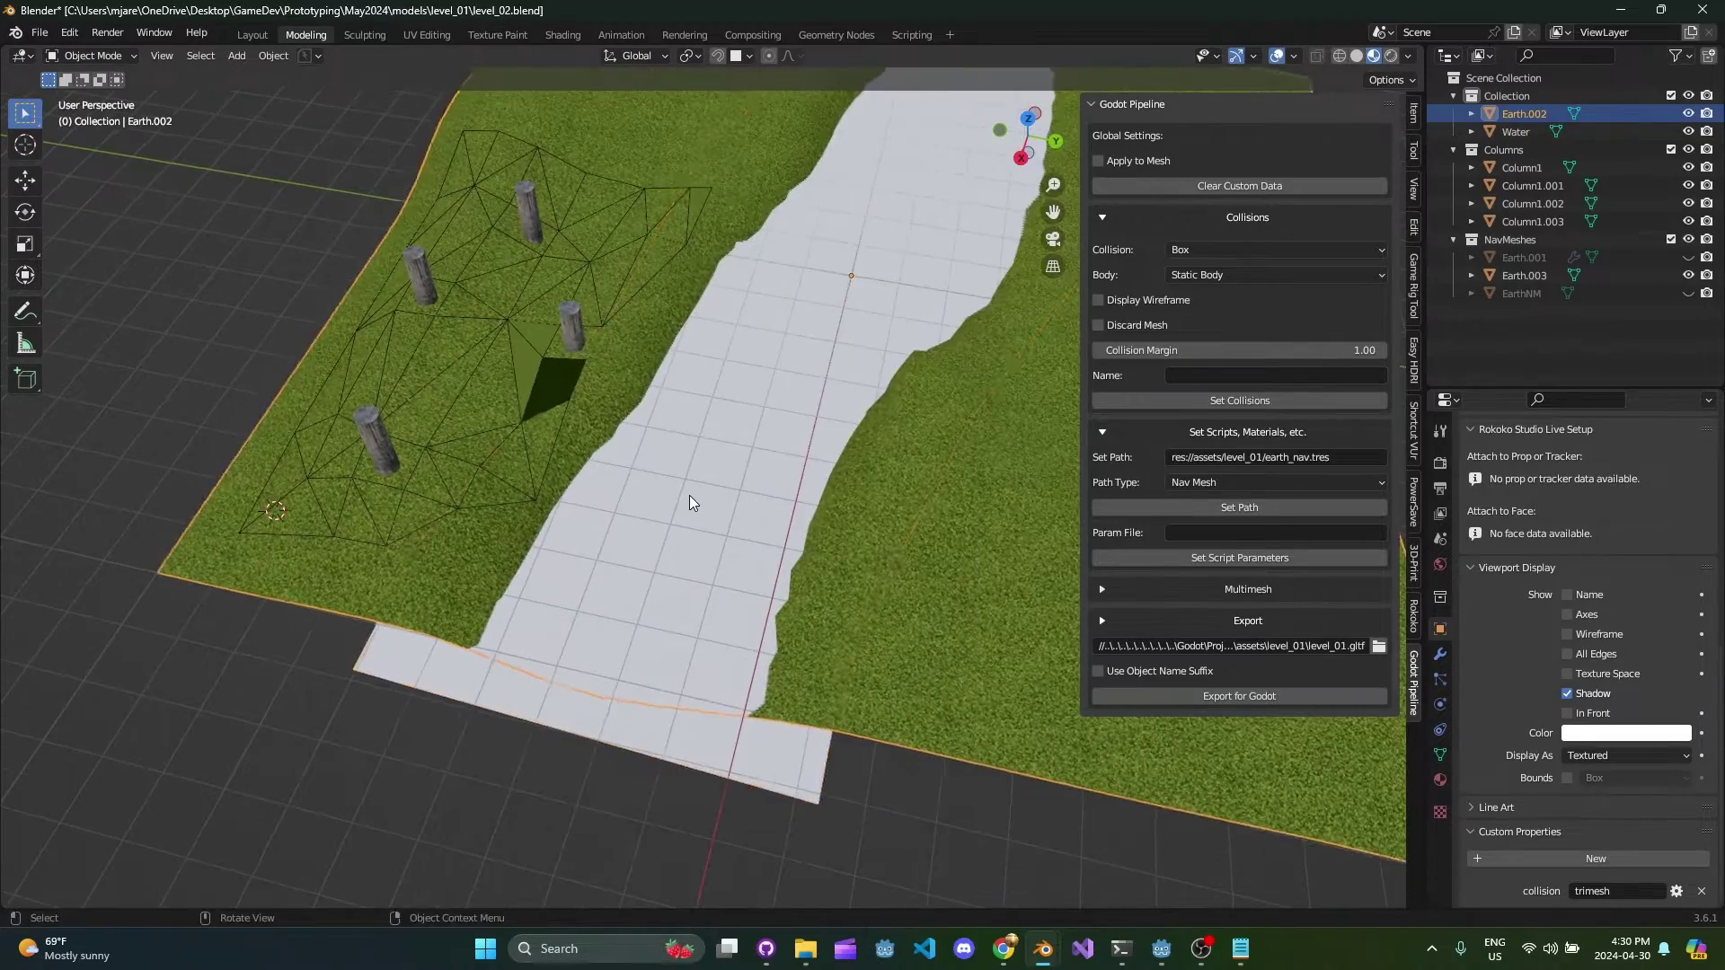
# Step: Inspect the Water plane and the Earth.002 terrain together with their custom properties
pyautogui.click(688, 494)
pyautogui.scroll(-3, 710, 454)
pyautogui.moveTo(736, 413)
pyautogui.mouseDown(button='middle')
pyautogui.moveTo(812, 412)
pyautogui.moveTo(845, 437)
pyautogui.moveTo(762, 422)
pyautogui.moveTo(720, 386)
pyautogui.moveTo(741, 397)
pyautogui.mouseUp(button='middle')
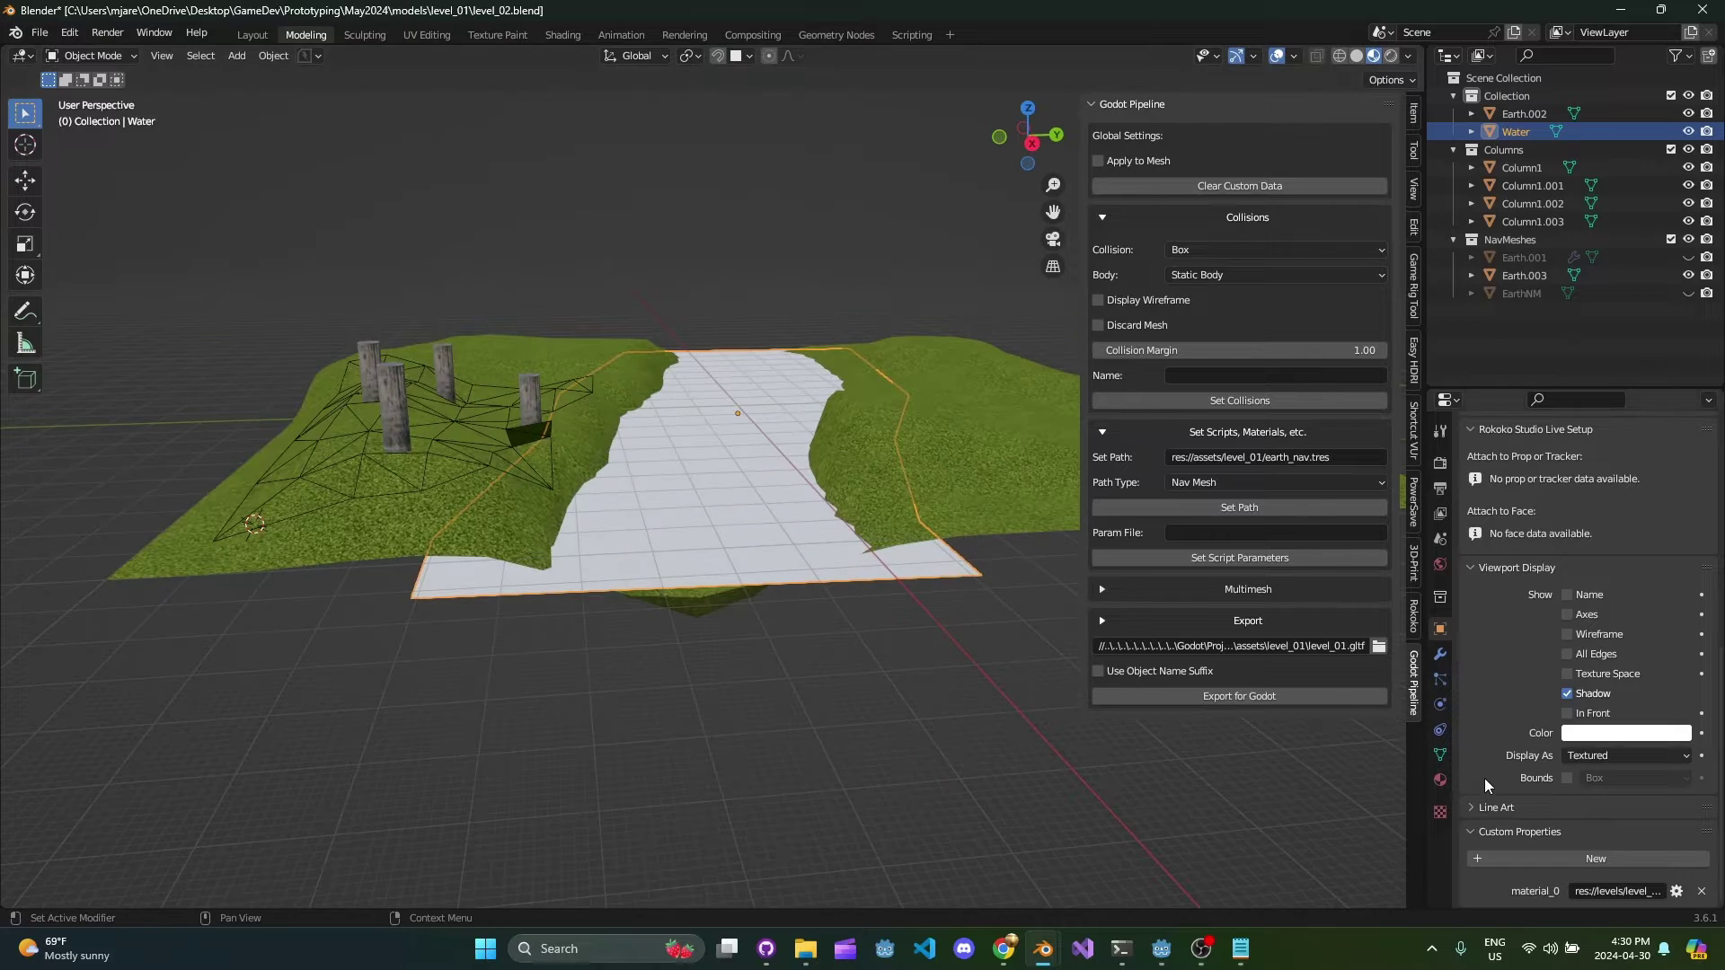
pyautogui.moveTo(501, 532); pyautogui.dragTo(528, 582, button='middle')
pyautogui.click(493, 528)
pyautogui.moveTo(670, 508); pyautogui.dragTo(730, 525, button='middle')
pyautogui.scroll(2, 730, 525)
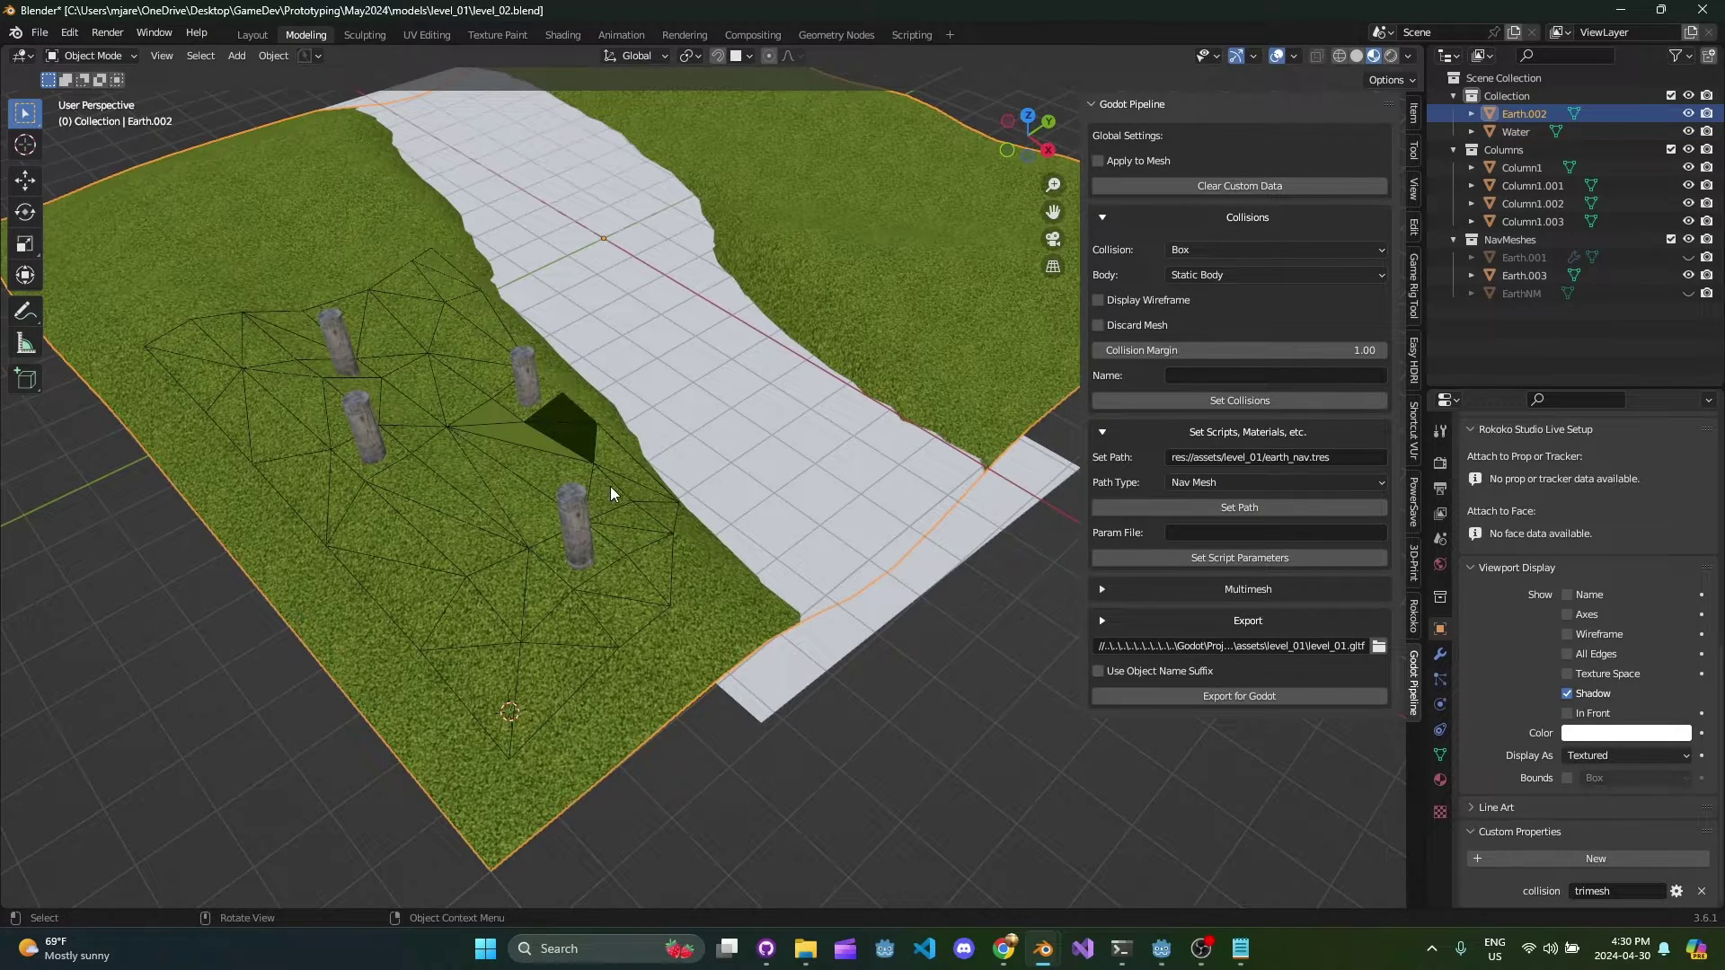
# Step: Select each of the four columns in turn to check its custom properties
pyautogui.keyDown('shift'); pyautogui.moveTo(616, 484); pyautogui.dragTo(736, 523, button='middle'); pyautogui.keyUp('shift')
pyautogui.click(736, 526)
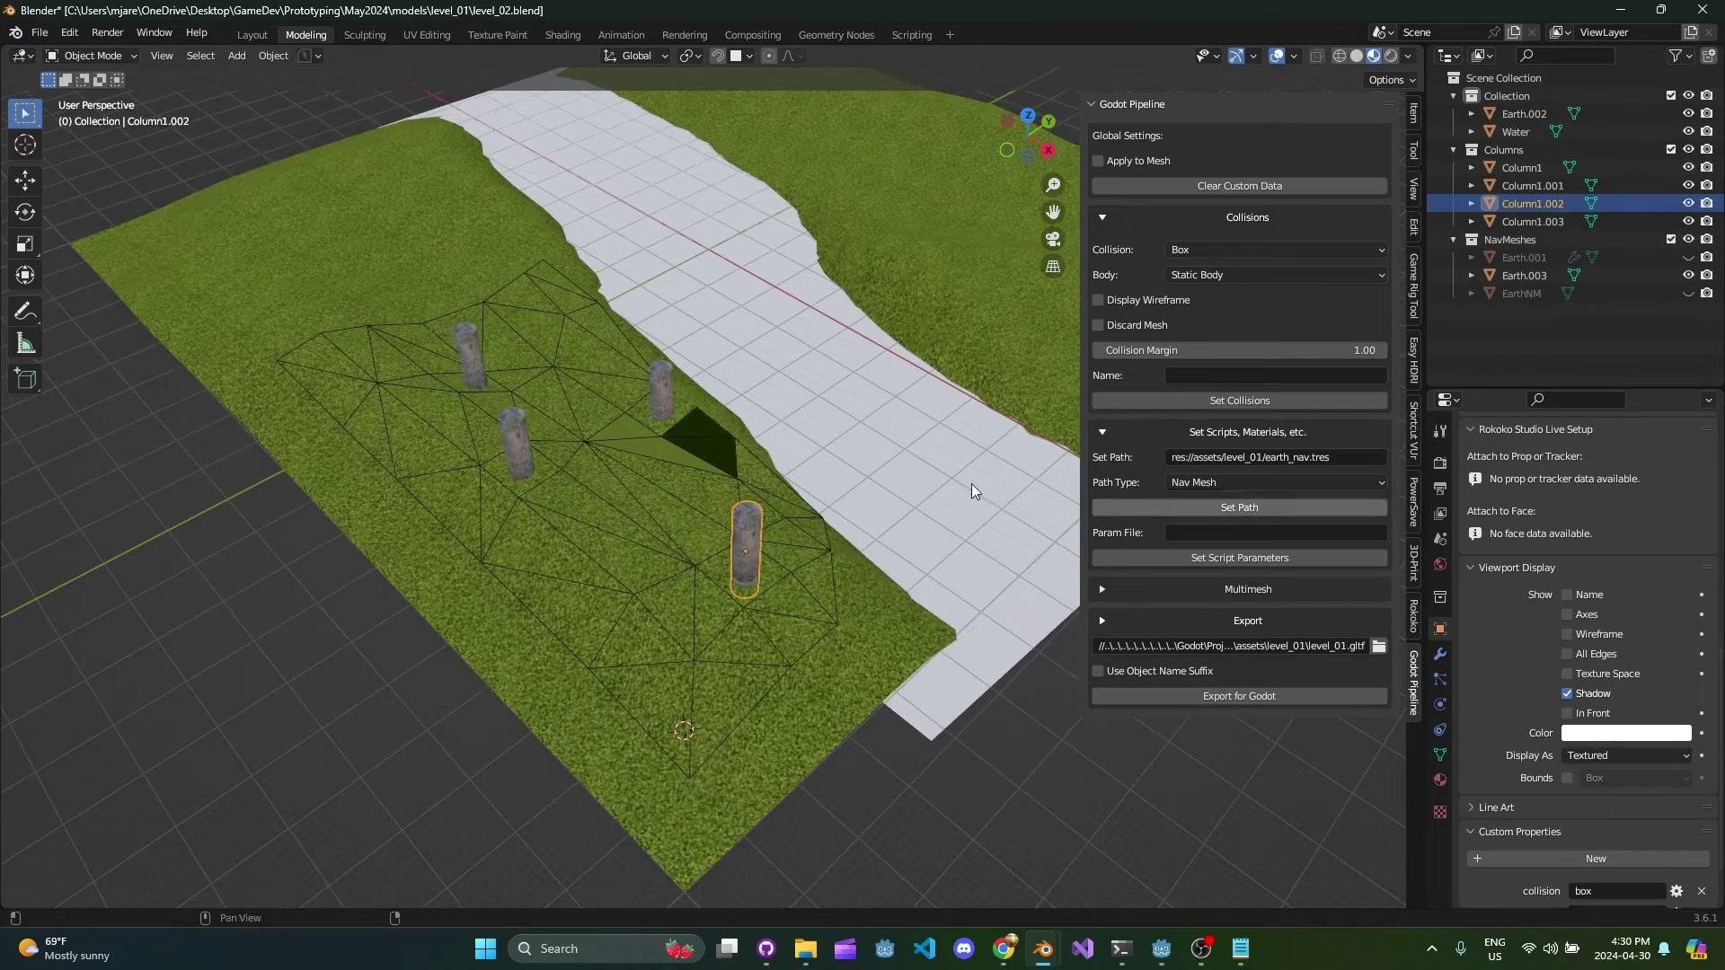
pyautogui.scroll(2, 768, 460)
pyautogui.click(488, 446)
pyautogui.click(649, 339)
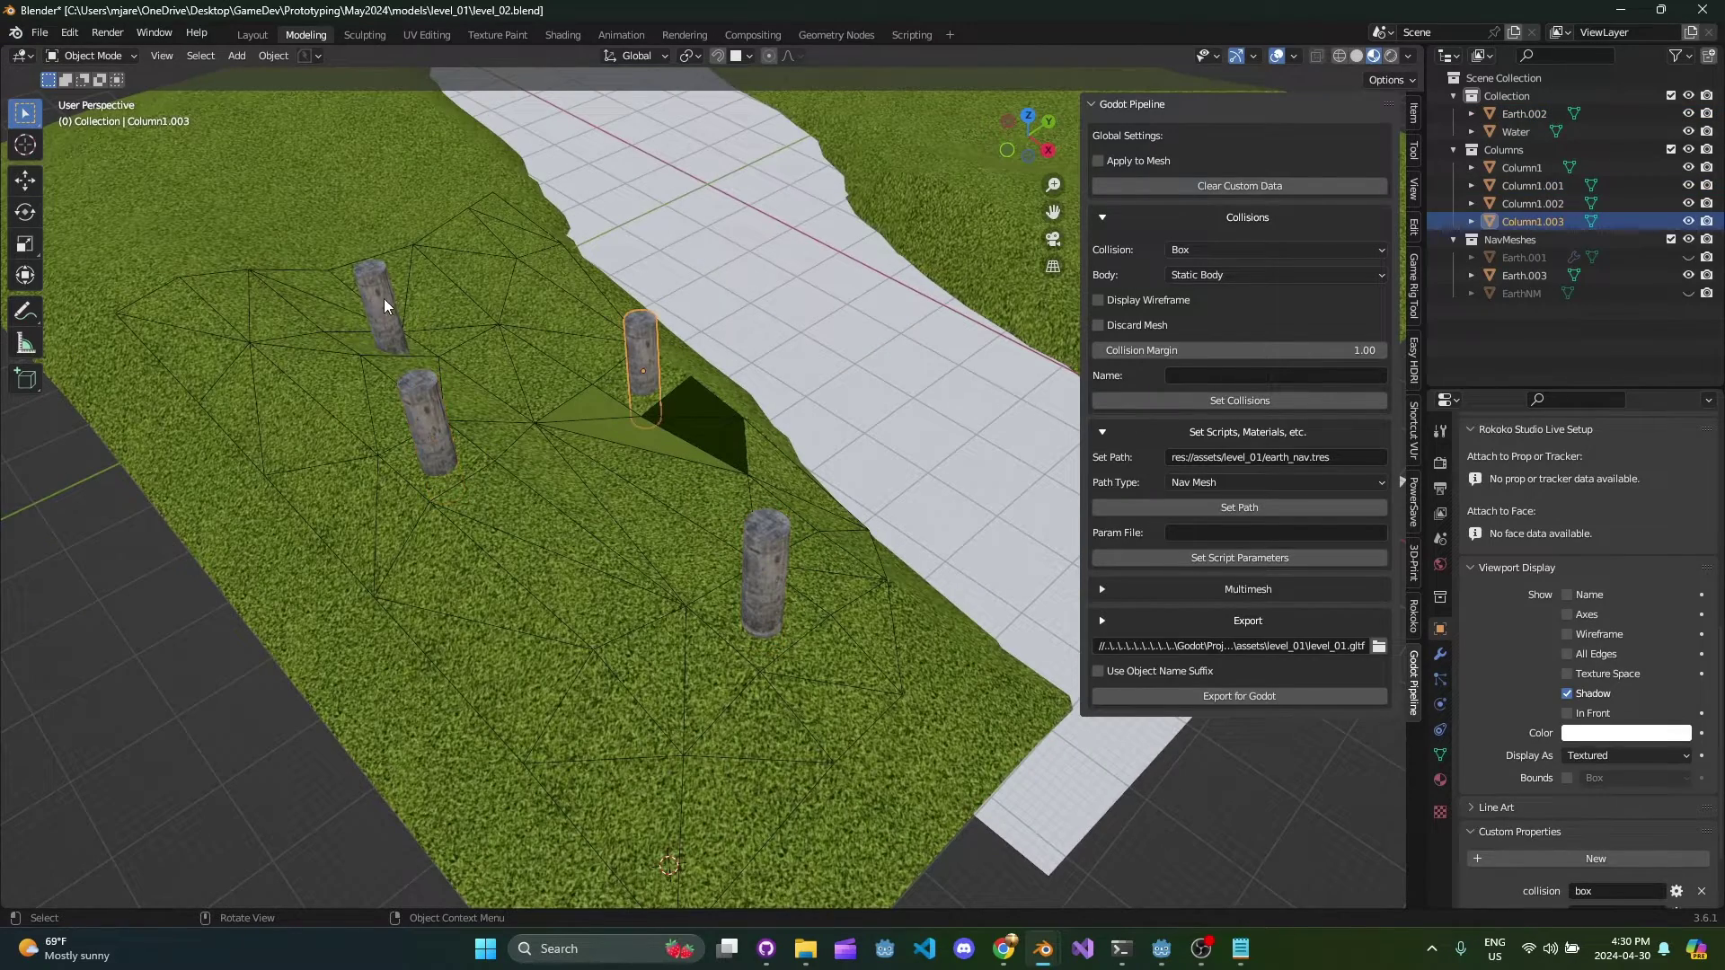
pyautogui.click(381, 299)
pyautogui.scroll(-3, 796, 462)
pyautogui.keyDown('shift'); pyautogui.moveTo(795, 462); pyautogui.dragTo(693, 462, button='middle'); pyautogui.keyUp('shift')
# Step: Save the Blender file and export the level for Godot to level_01.gltf in the project's assets\level_01 folder
pyautogui.hotkey('ctrl', 's')
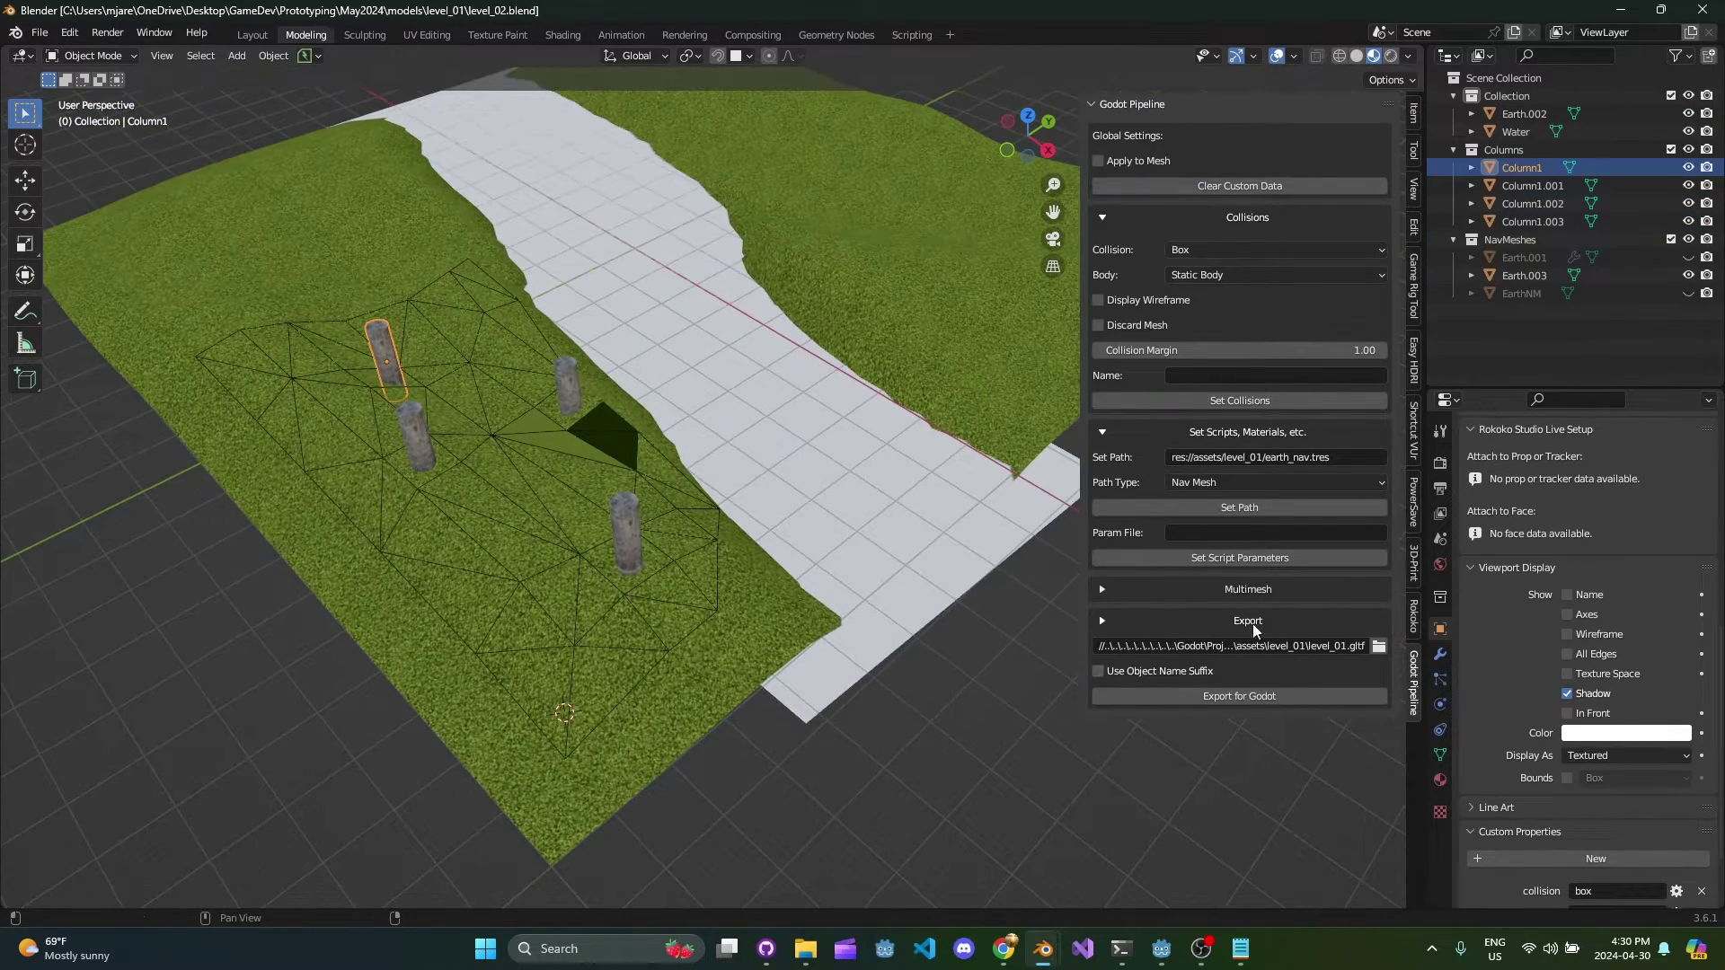
pyautogui.keyDown('shift'); pyautogui.moveTo(563, 486); pyautogui.dragTo(678, 484, button='middle'); pyautogui.keyUp('shift')
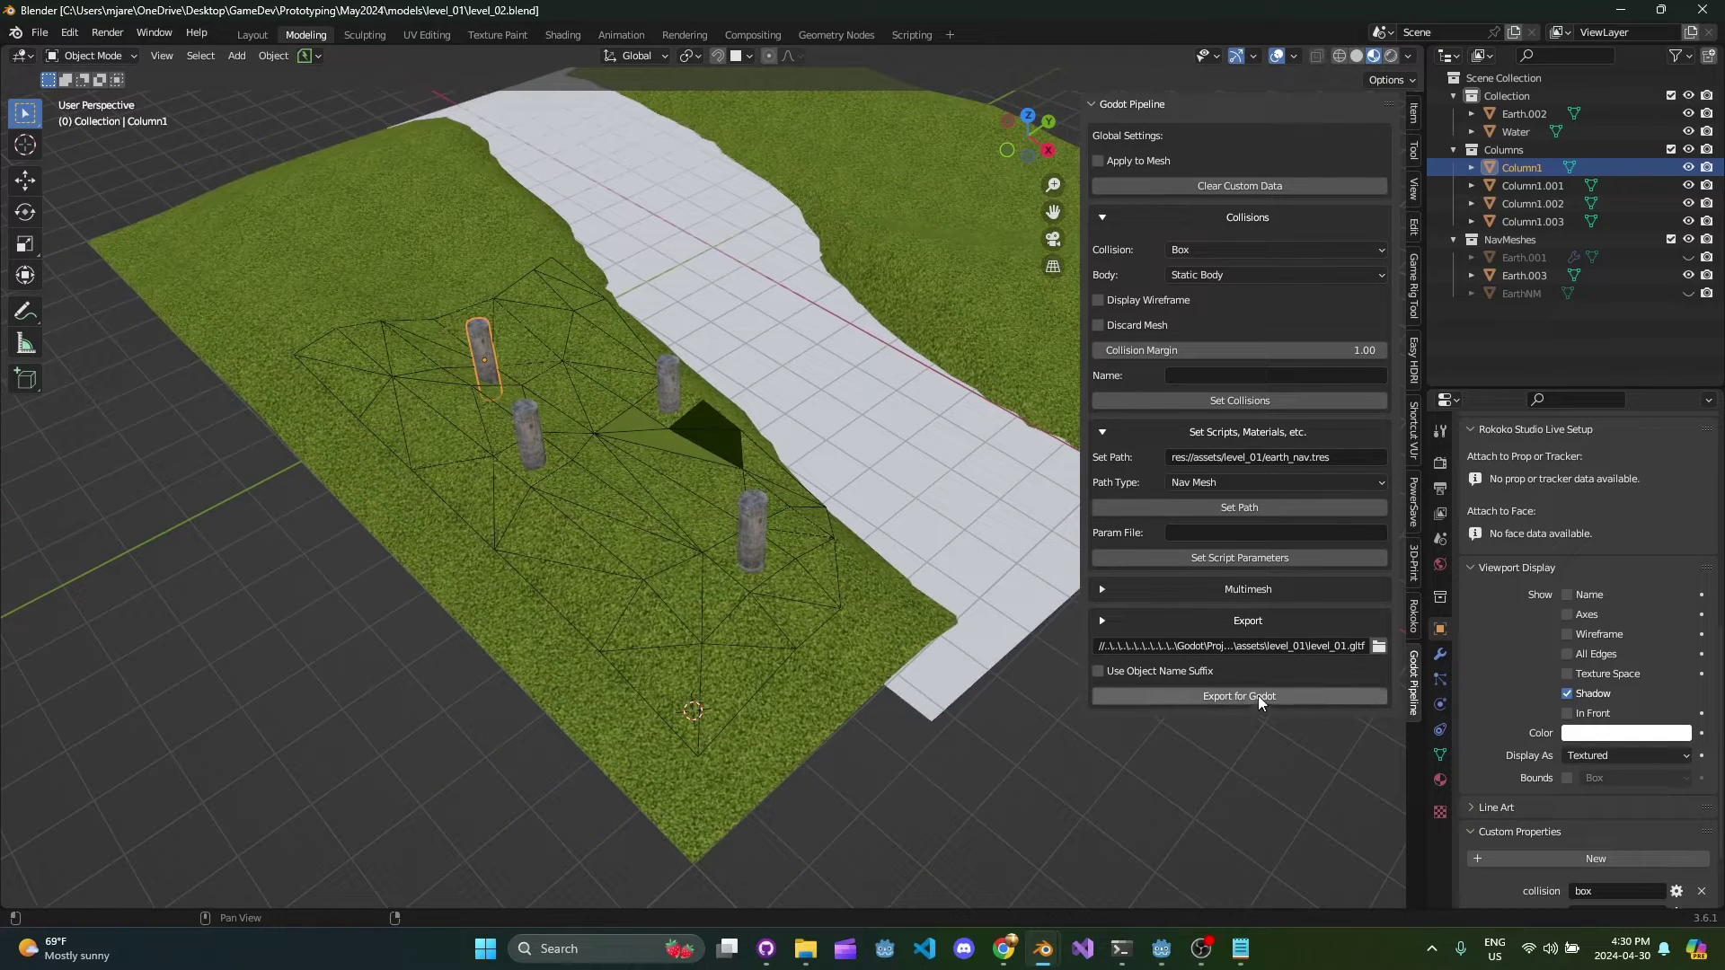
pyautogui.click(1377, 646)
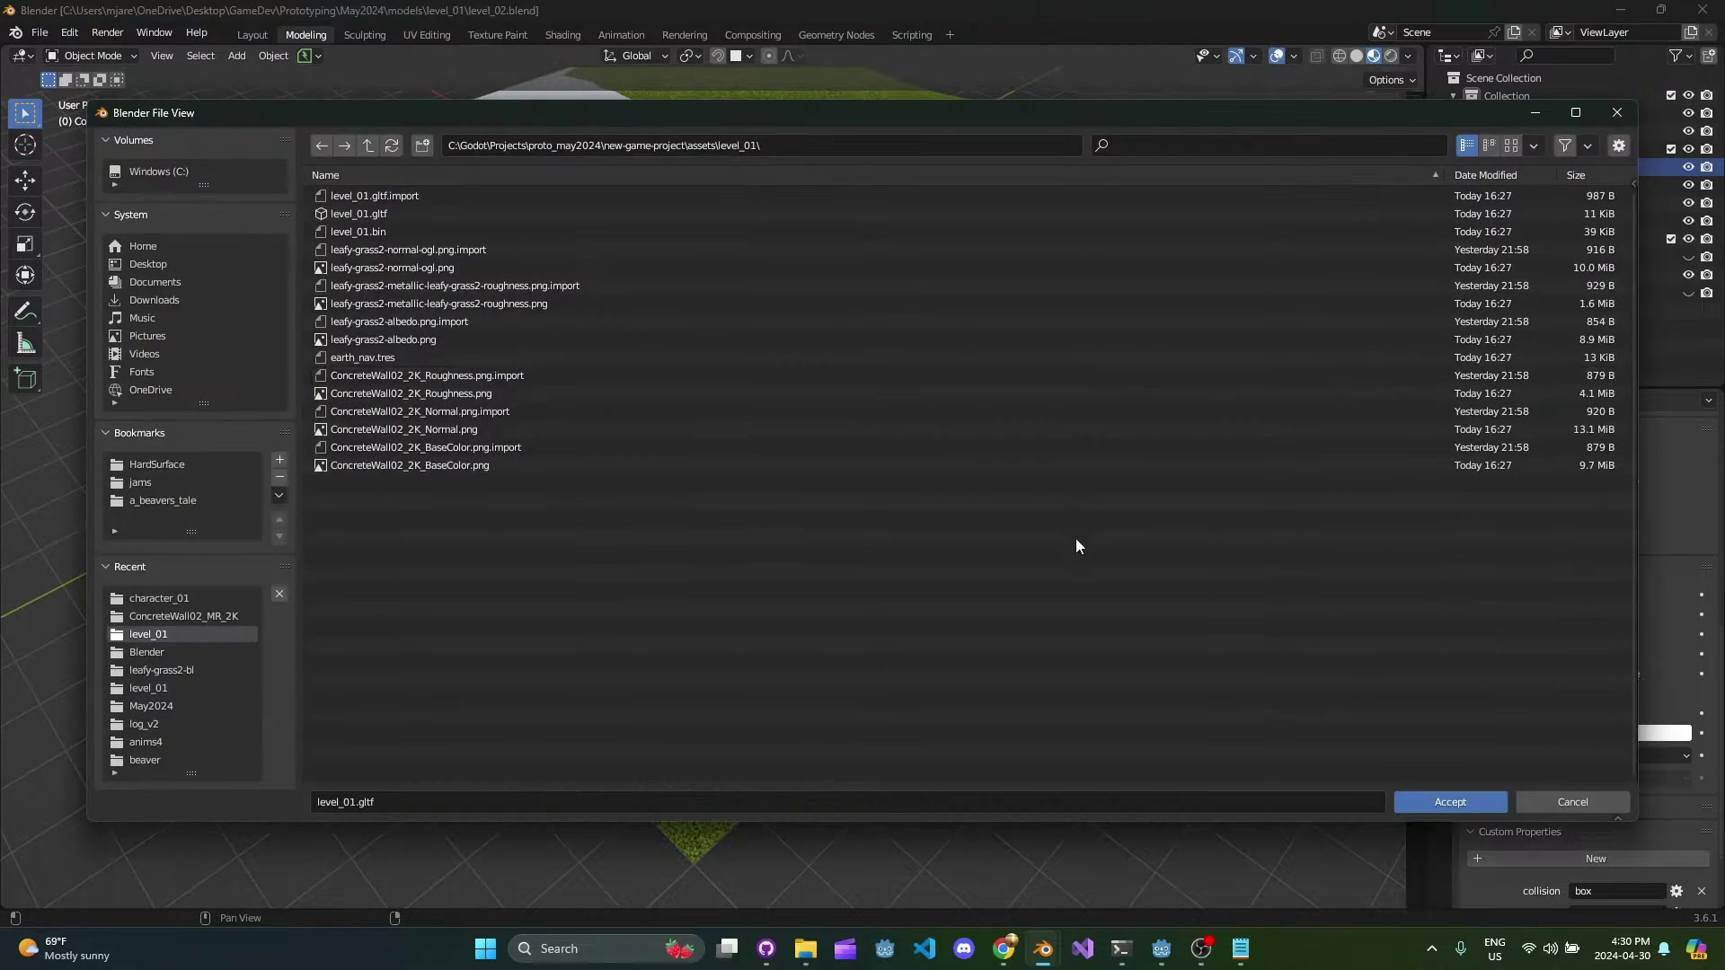
pyautogui.doubleClick(401, 212)
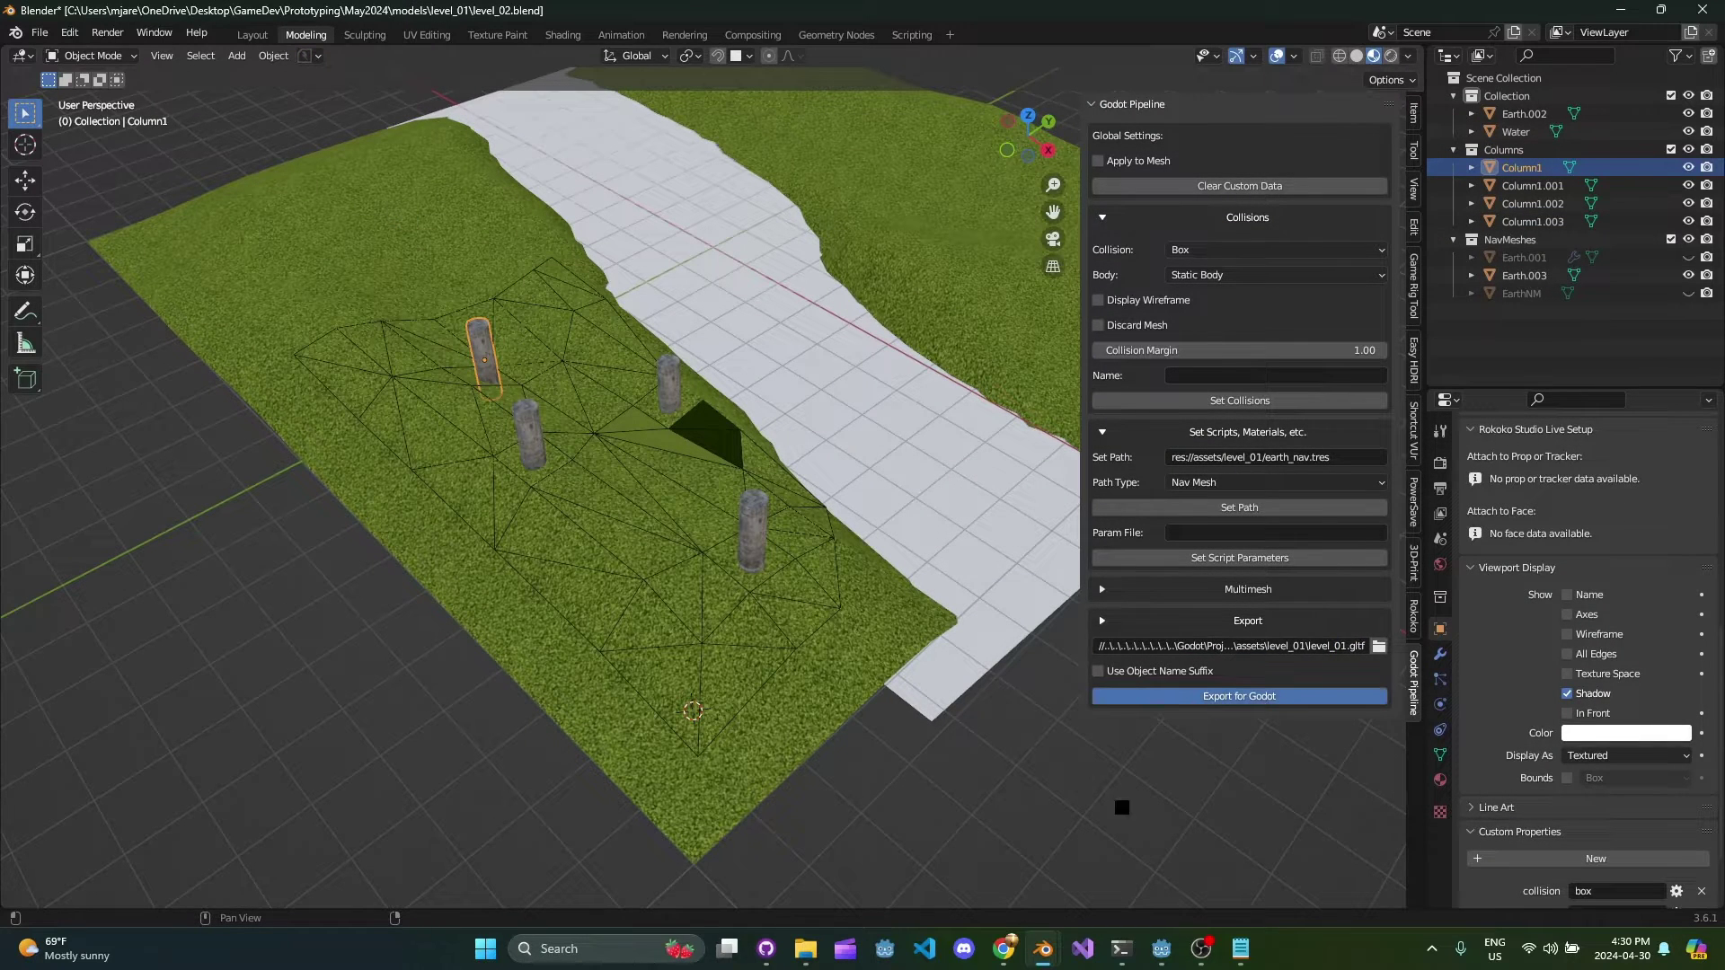
# Step: Switch to Godot and instantiate level_01.gltf as a child of the root Node3D
pyautogui.click(1168, 954)
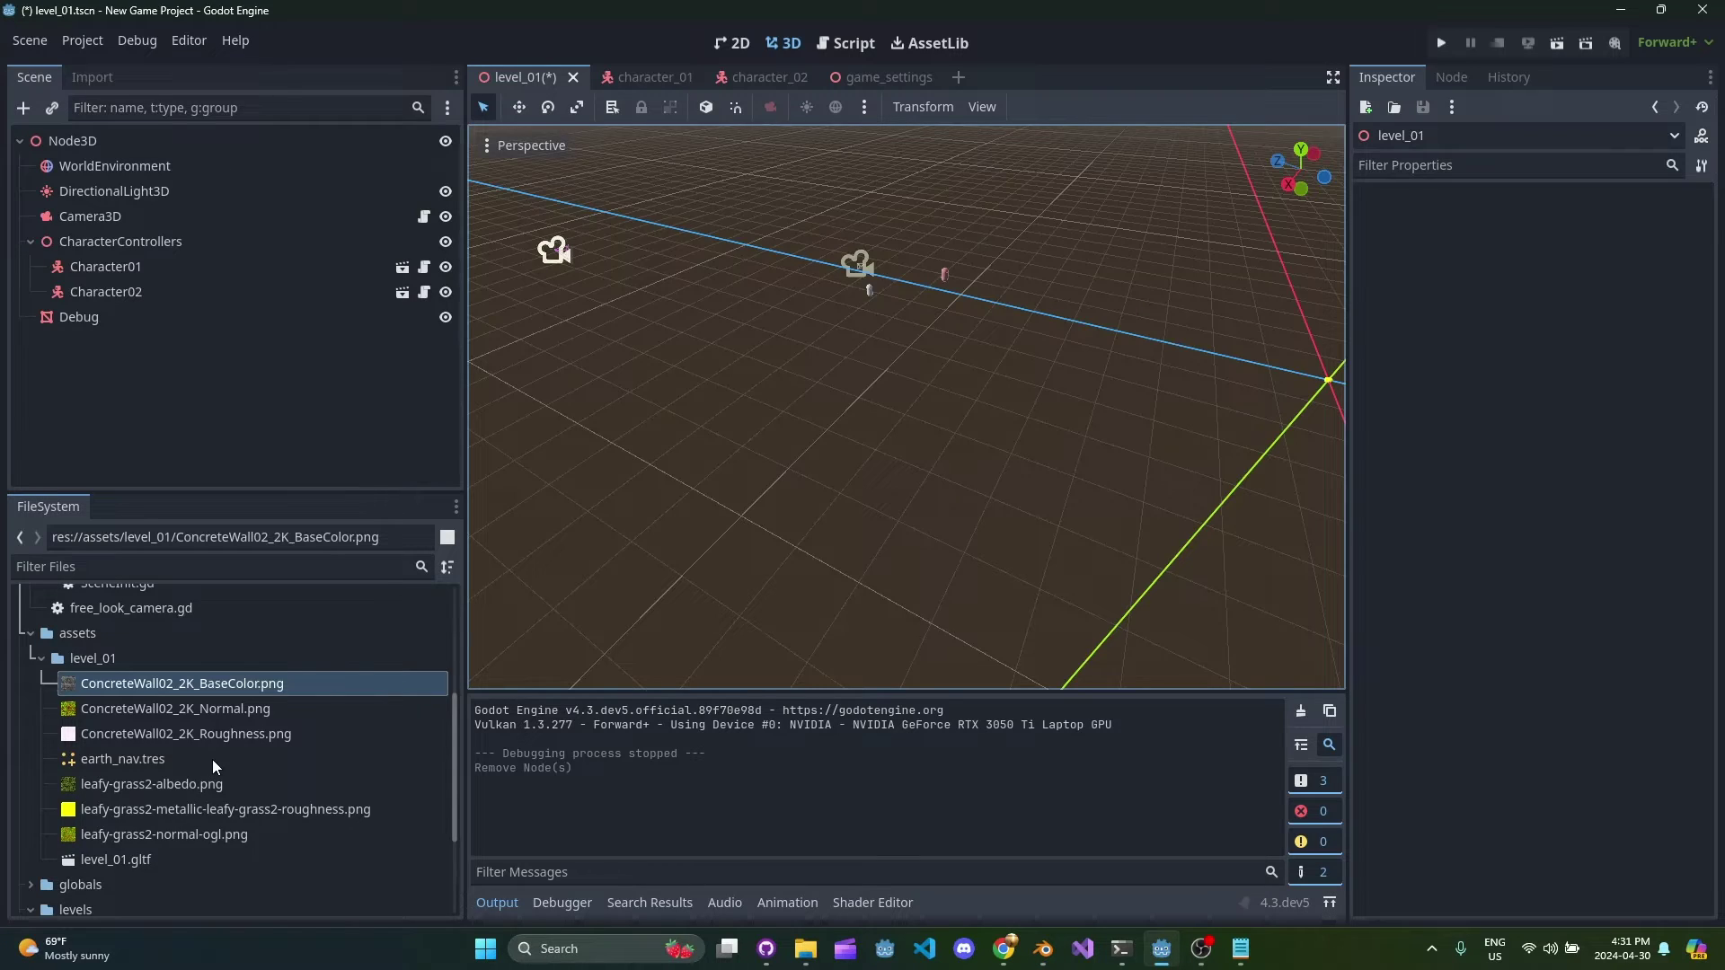
pyautogui.click(133, 863)
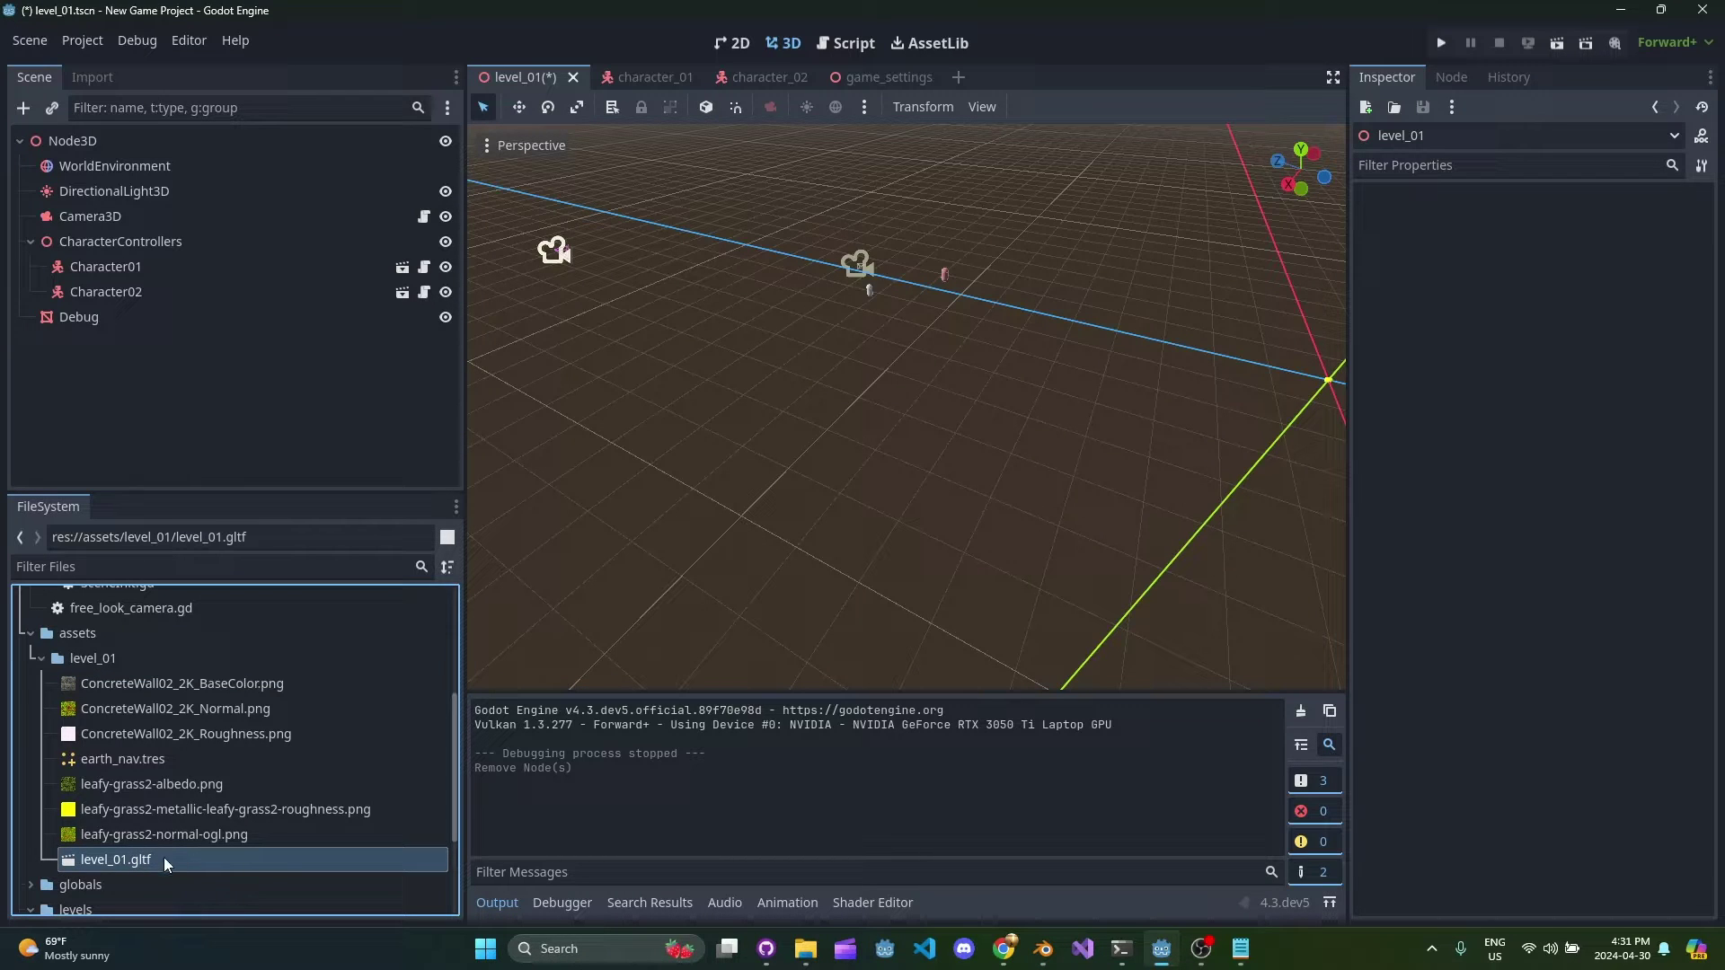
pyautogui.moveTo(163, 855); pyautogui.dragTo(104, 147)
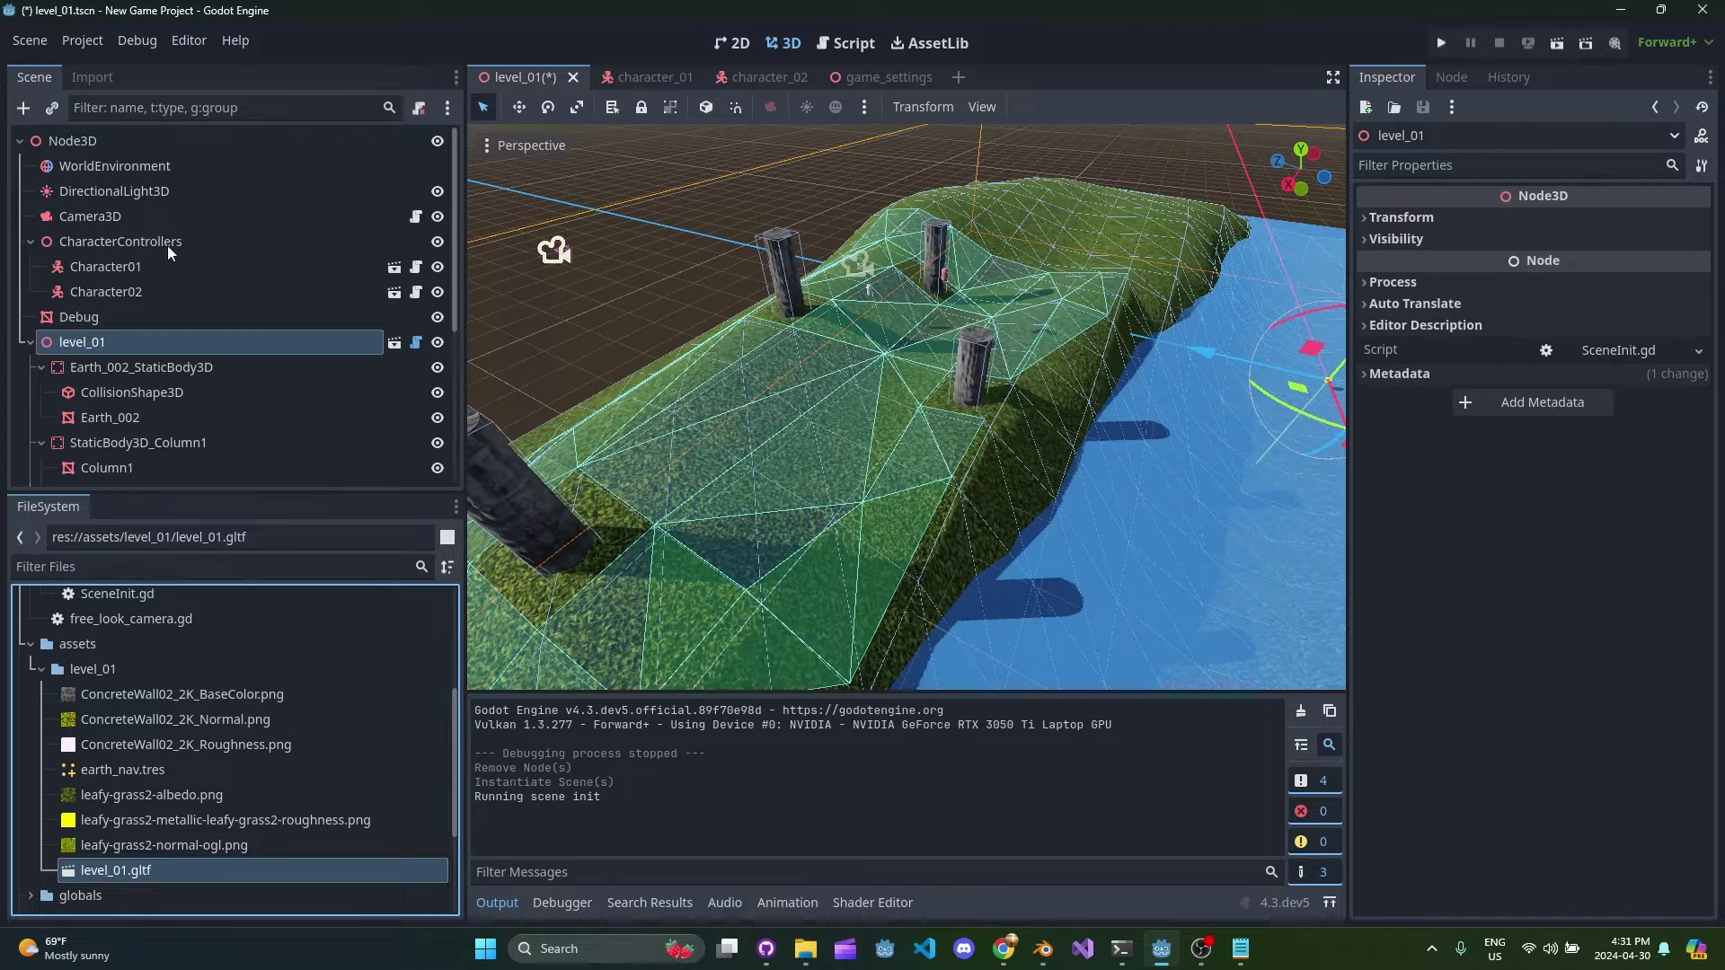
# Step: Make the level_01 instance local and detach its script
pyautogui.rightClick(105, 345)
pyautogui.click(213, 794)
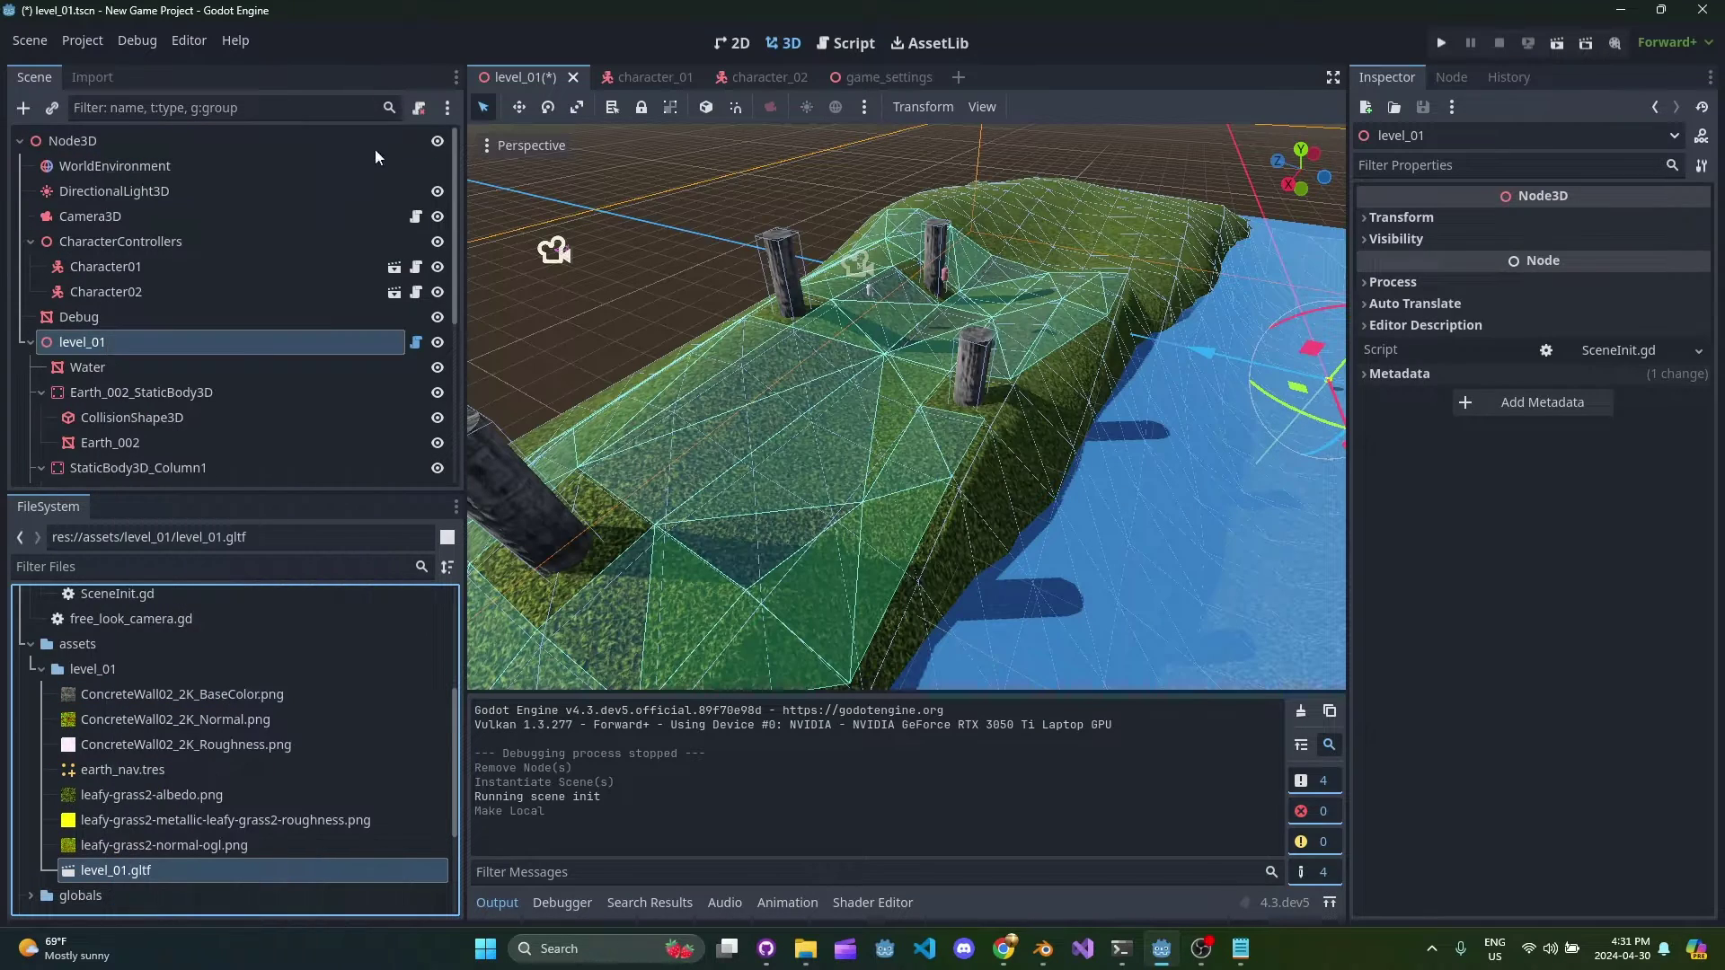
pyautogui.click(419, 108)
# Step: Collapse the Earth_002 and four column static body nodes under level_01 in the scene tree
pyautogui.moveTo(862, 422); pyautogui.dragTo(920, 494, button='middle')
pyautogui.scroll(-3, 160, 349)
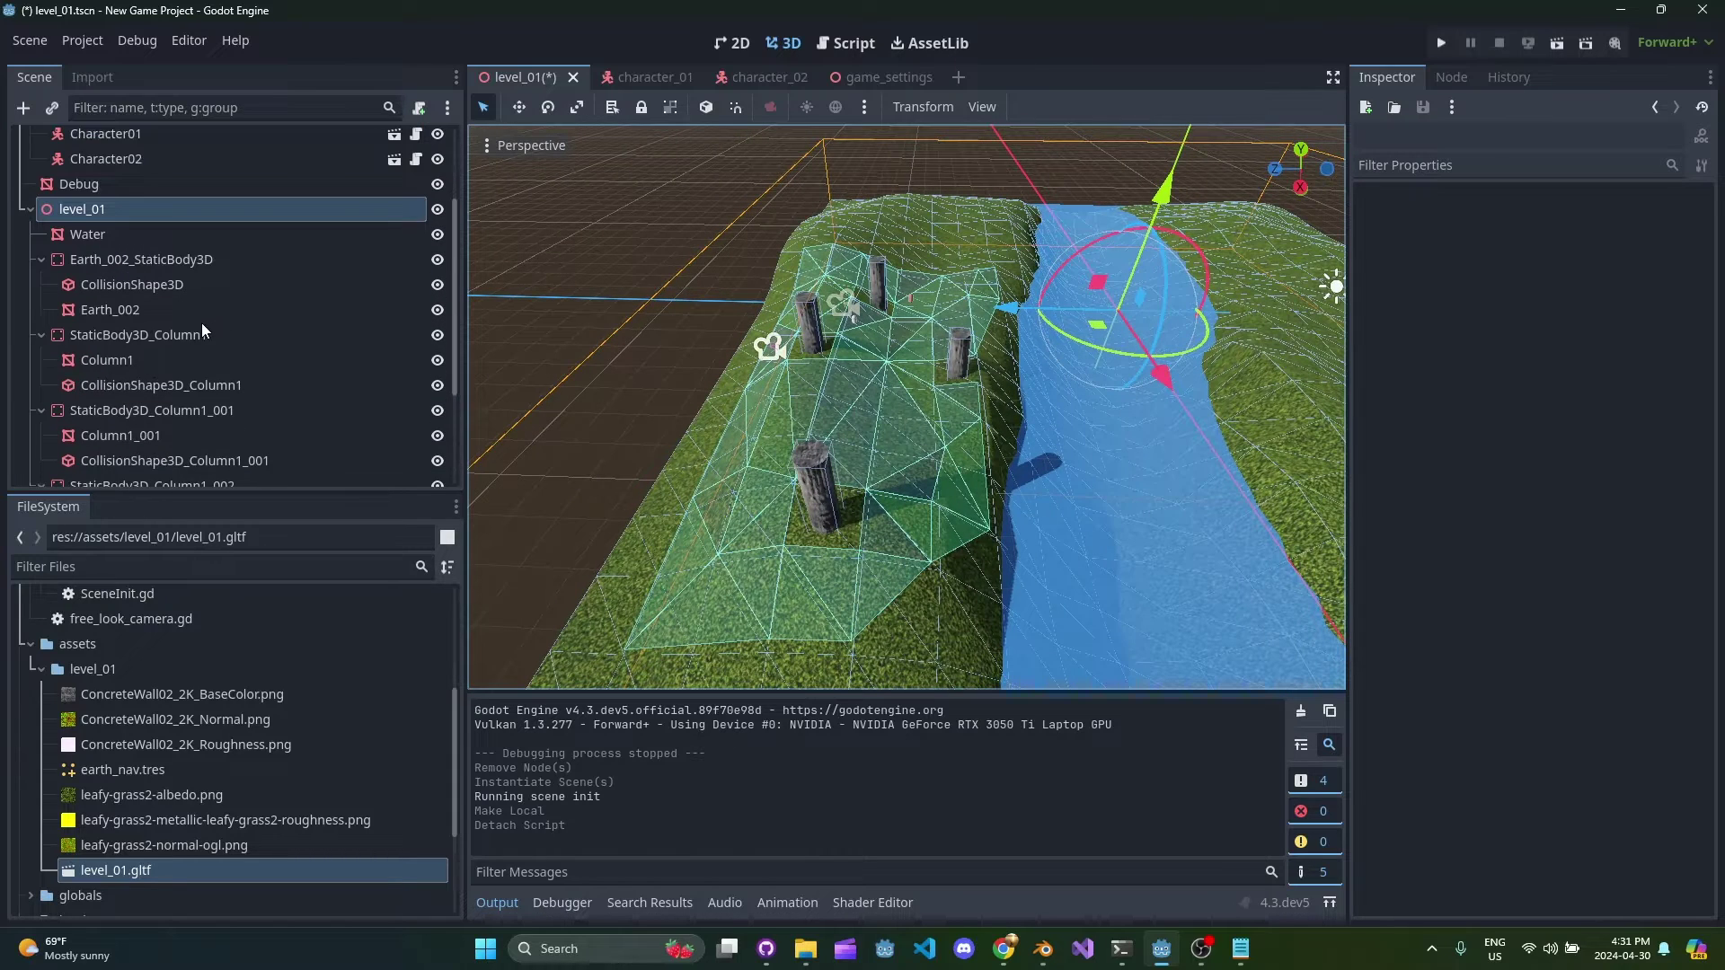
pyautogui.click(37, 258)
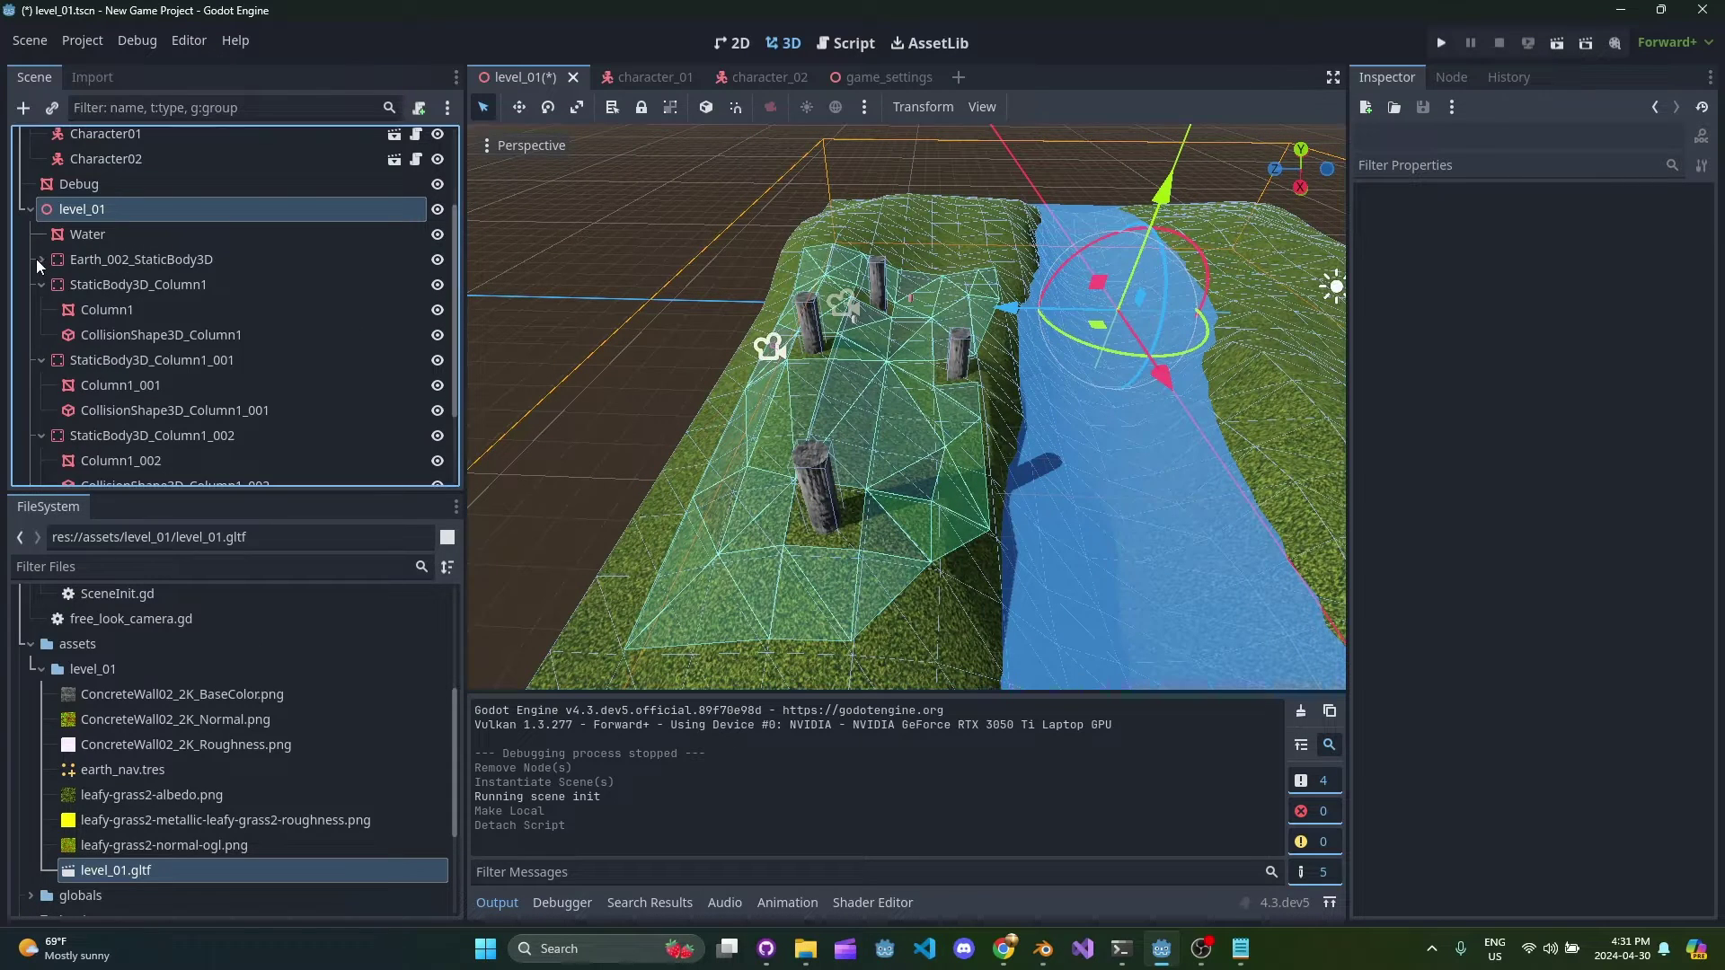
pyautogui.click(40, 284)
pyautogui.click(41, 333)
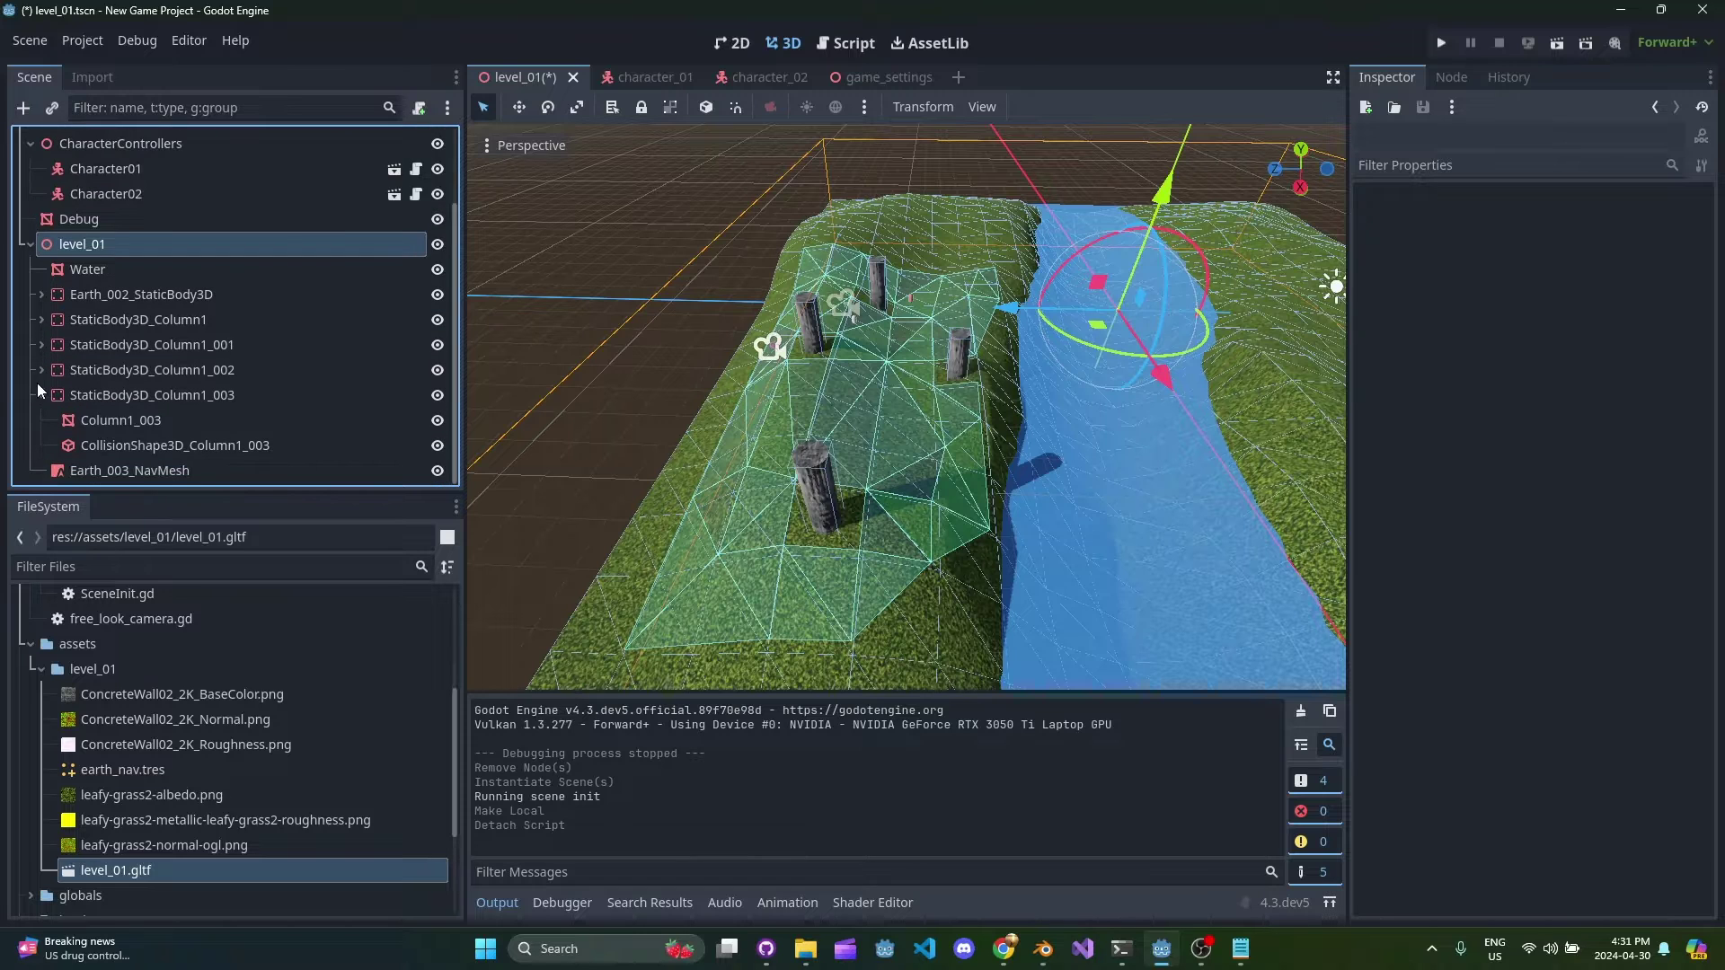
pyautogui.click(41, 392)
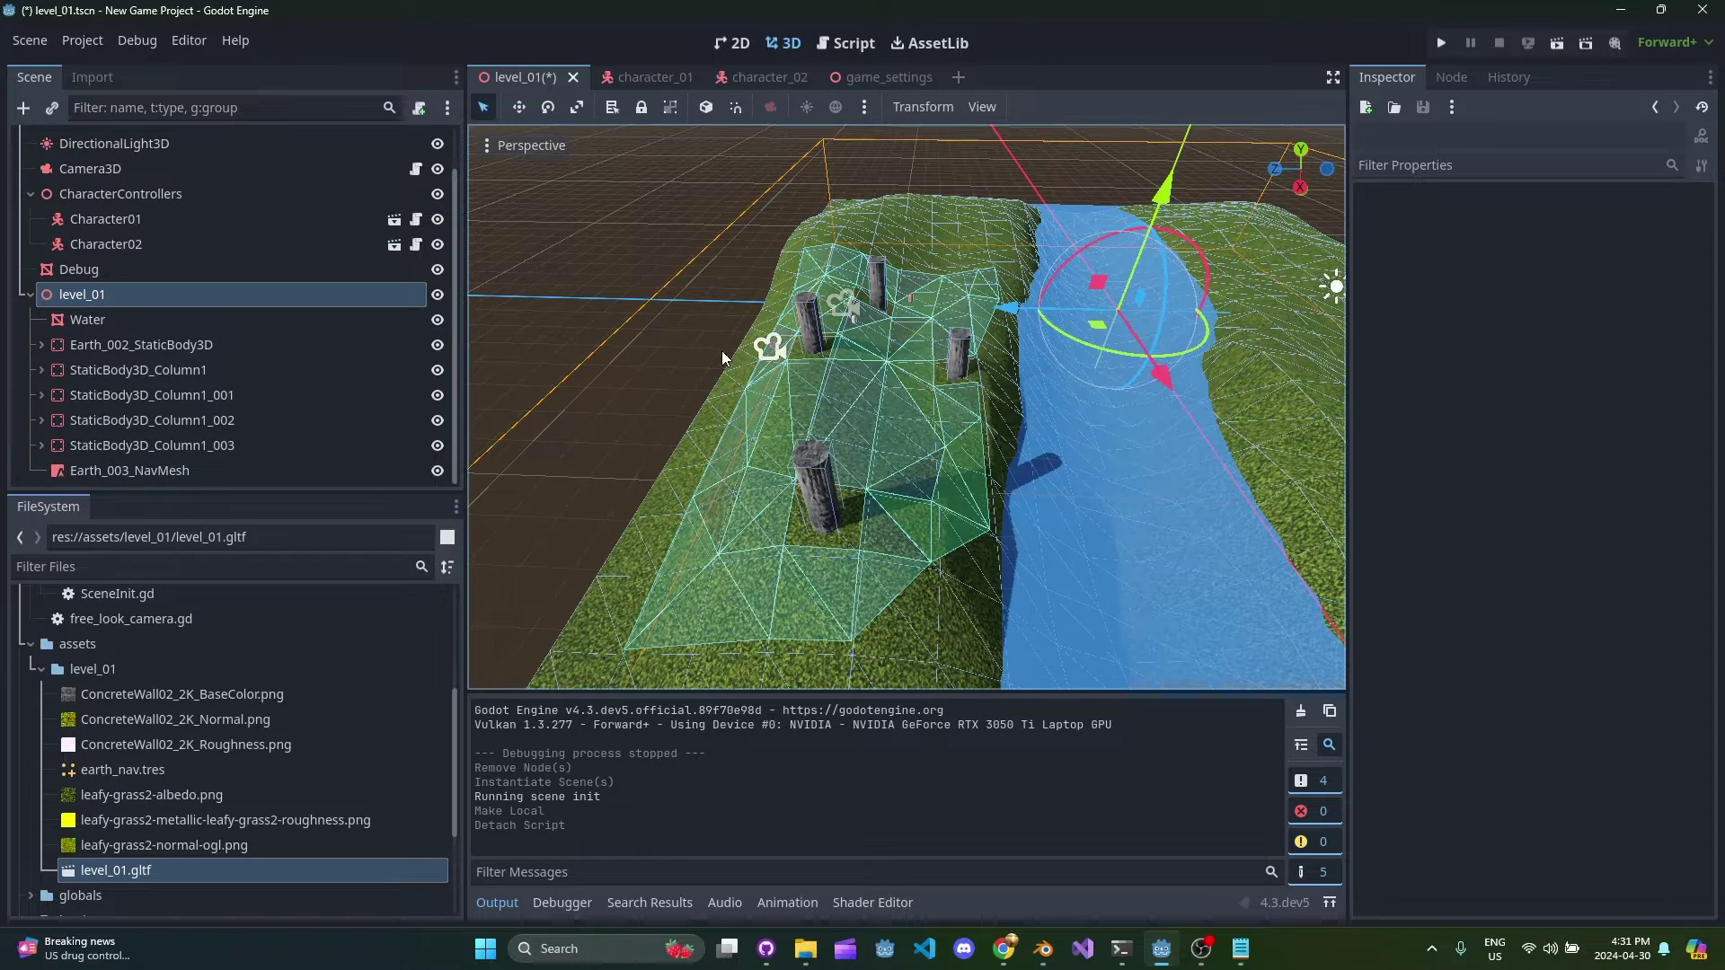
# Step: Select the Earth_003_NavMesh node and examine its navigation mesh around the columns and along the water
pyautogui.press('a')
pyautogui.moveTo(872, 441)
pyautogui.mouseDown(button='right')
pyautogui.moveTo(926, 441)
pyautogui.moveTo(873, 441)
pyautogui.mouseUp(button='right')
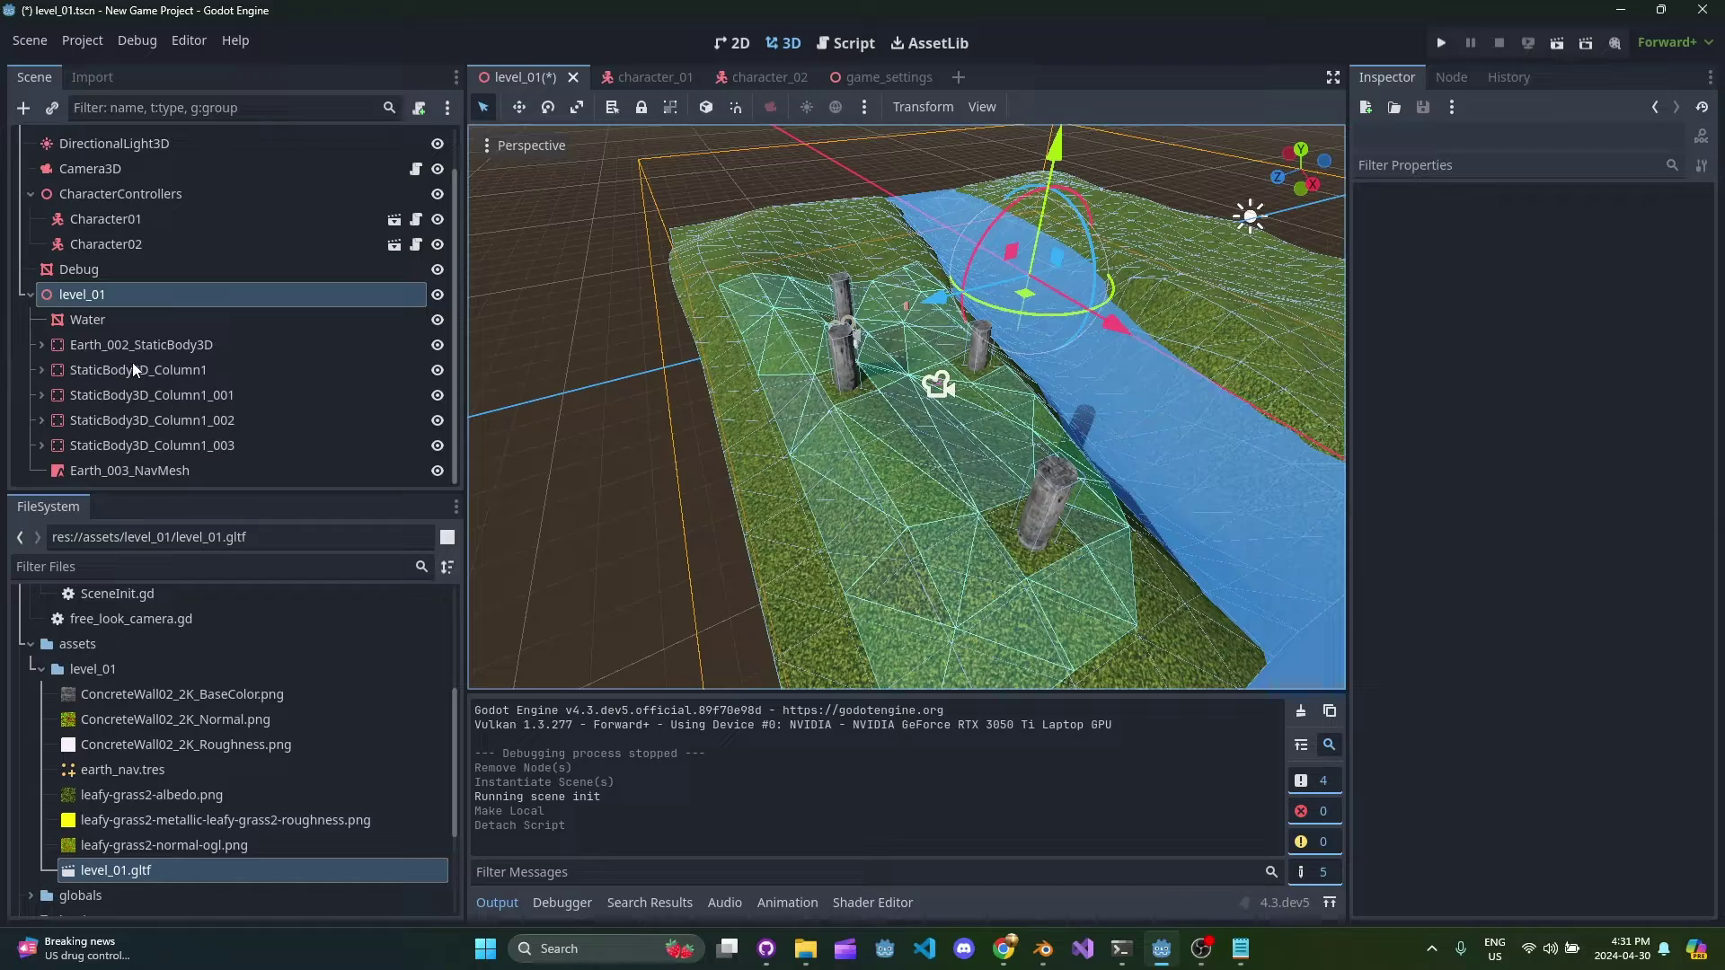
pyautogui.moveTo(802, 479); pyautogui.dragTo(811, 480, button='middle')
pyautogui.moveTo(866, 464)
pyautogui.mouseDown(button='right')
pyautogui.moveTo(830, 432)
pyautogui.moveTo(866, 405)
pyautogui.moveTo(1154, 449)
pyautogui.moveTo(870, 467)
pyautogui.mouseUp(button='right')
pyautogui.press('w')
pyautogui.press('a')
pyautogui.click(245, 470)
pyautogui.moveTo(768, 449); pyautogui.dragTo(937, 519, button='middle')
pyautogui.press('a')
pyautogui.moveTo(895, 471); pyautogui.dragTo(1001, 446, button='right')
pyautogui.press('d')
pyautogui.press('s')
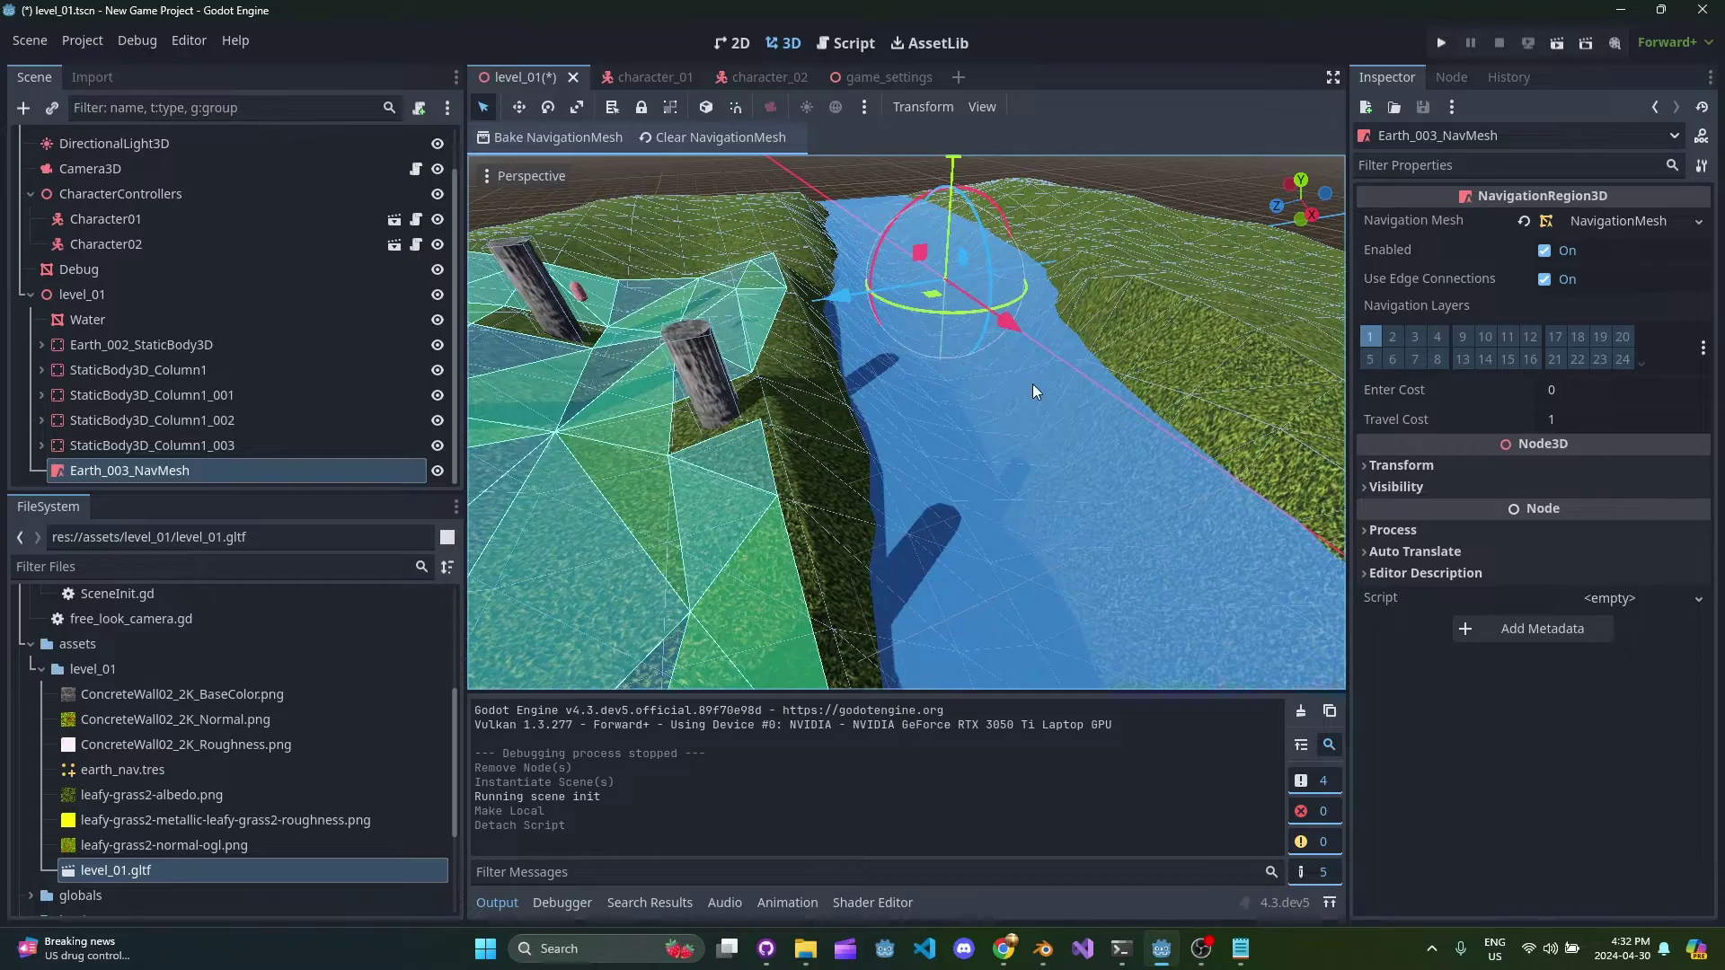
# Step: Run the level with the imported navigation mesh and maximize the game window
pyautogui.moveTo(1032, 384); pyautogui.dragTo(1032, 384, button='right')
pyautogui.moveTo(1118, 306); pyautogui.dragTo(1118, 305, button='right')
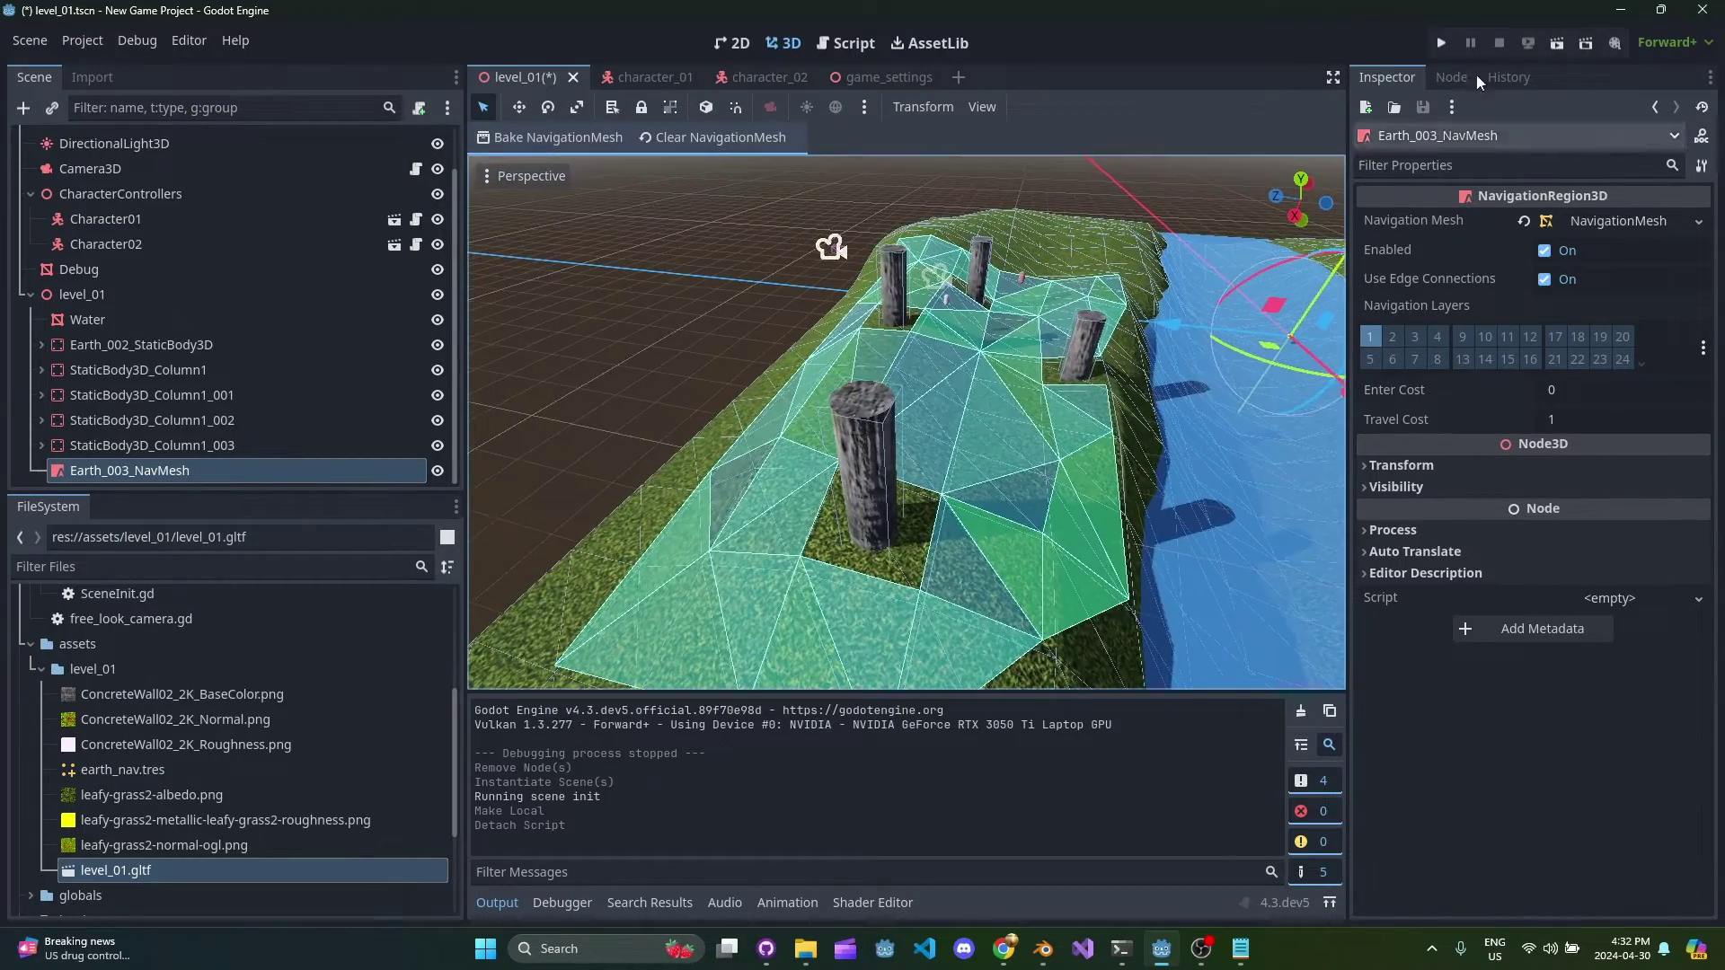
pyautogui.click(1442, 42)
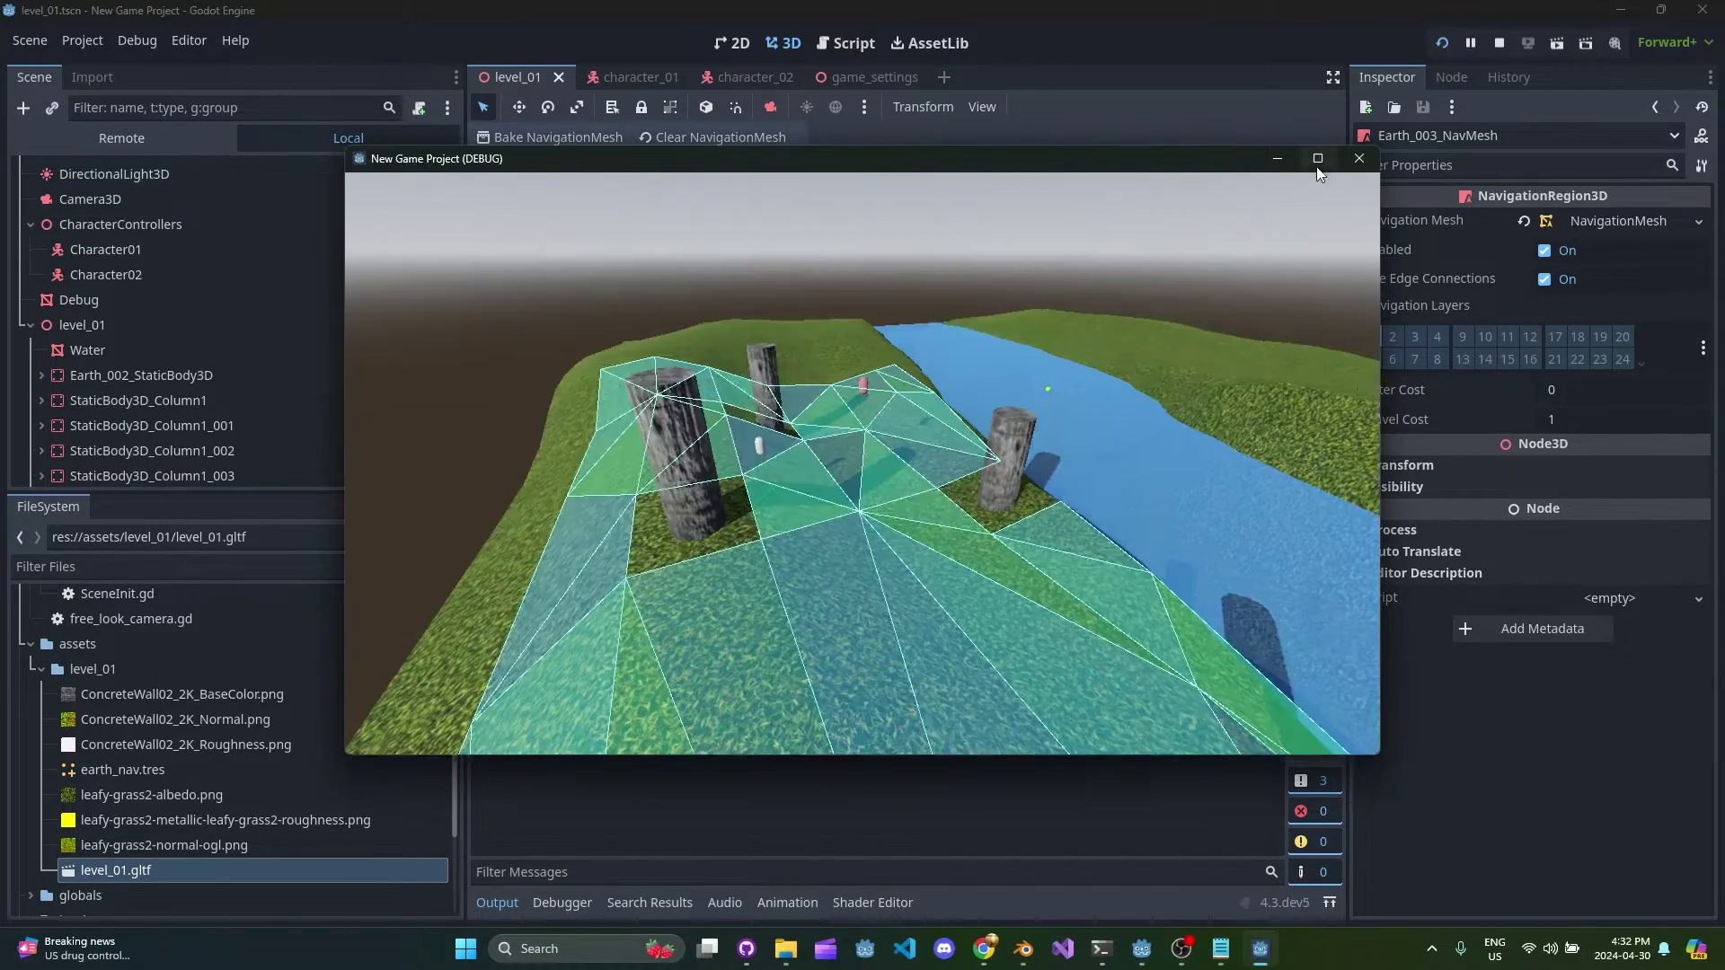
pyautogui.click(1318, 162)
# Step: Examine the characters' paths across the navigation mesh in the running game, especially around the columns
pyautogui.press('w')
pyautogui.press('w')
pyautogui.moveTo(846, 524); pyautogui.dragTo(846, 525, button='right')
pyautogui.press('d')
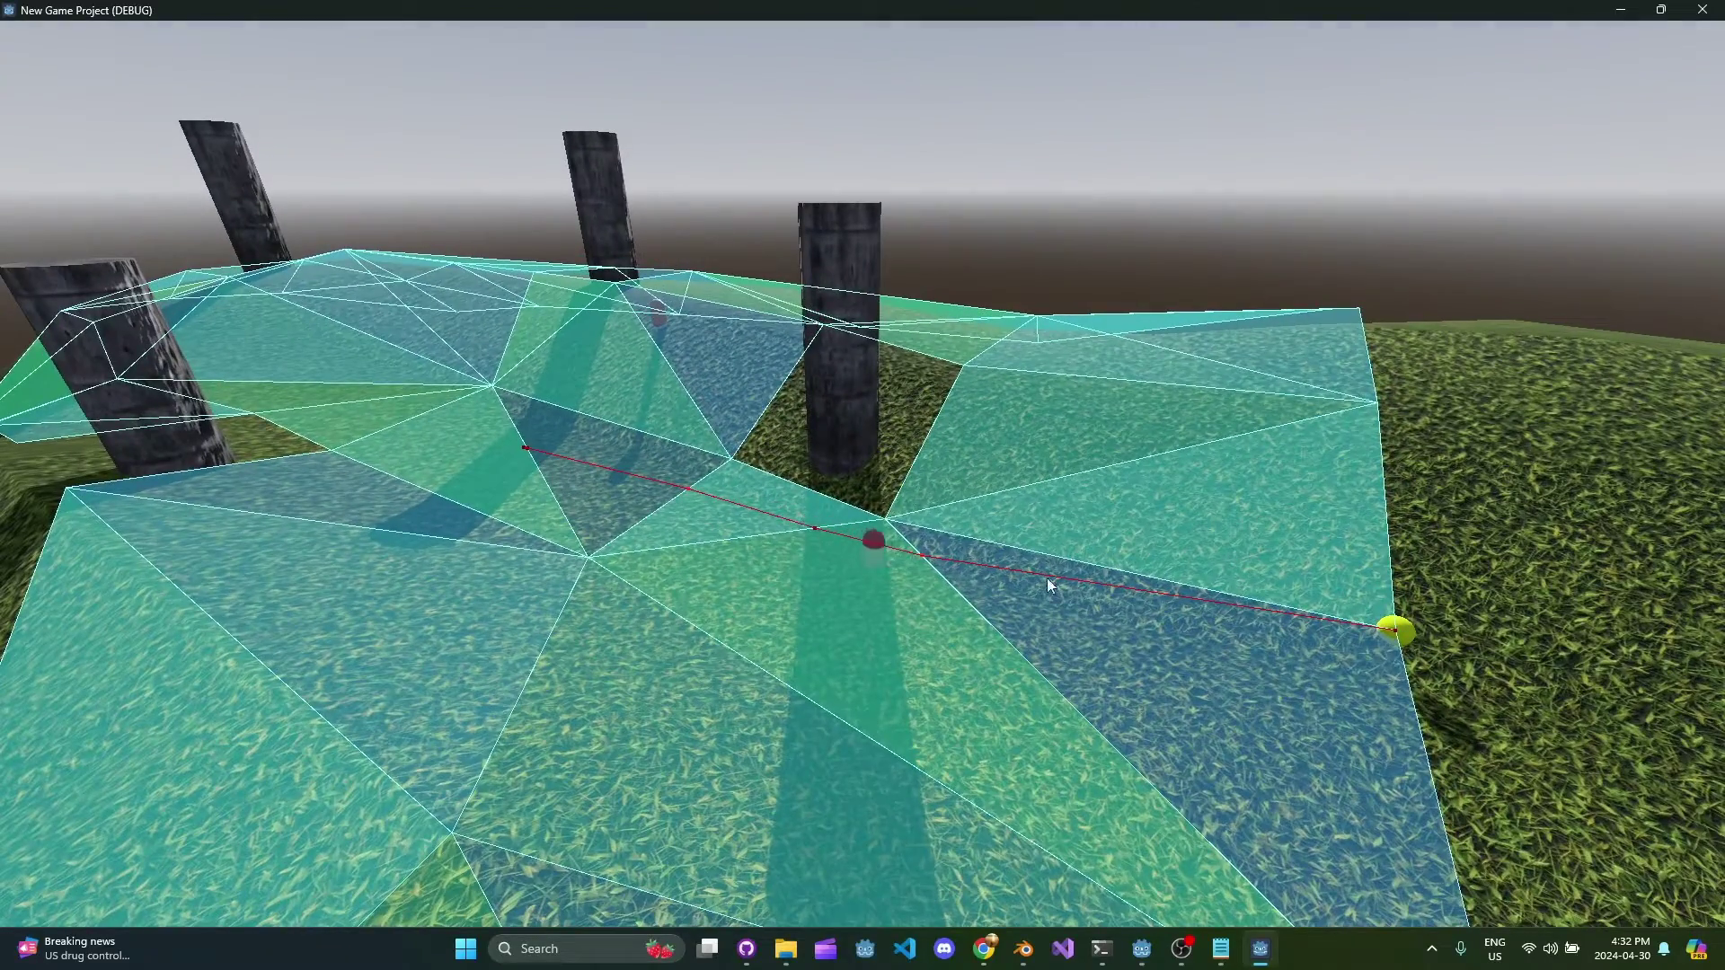
pyautogui.press('s')
pyautogui.press('d')
pyautogui.moveTo(1382, 629); pyautogui.dragTo(1381, 629, button='right')
pyautogui.moveTo(1227, 597); pyautogui.dragTo(1227, 596, button='right')
pyautogui.press('w')
pyautogui.press('s')
pyautogui.press('d')
pyautogui.press('d')
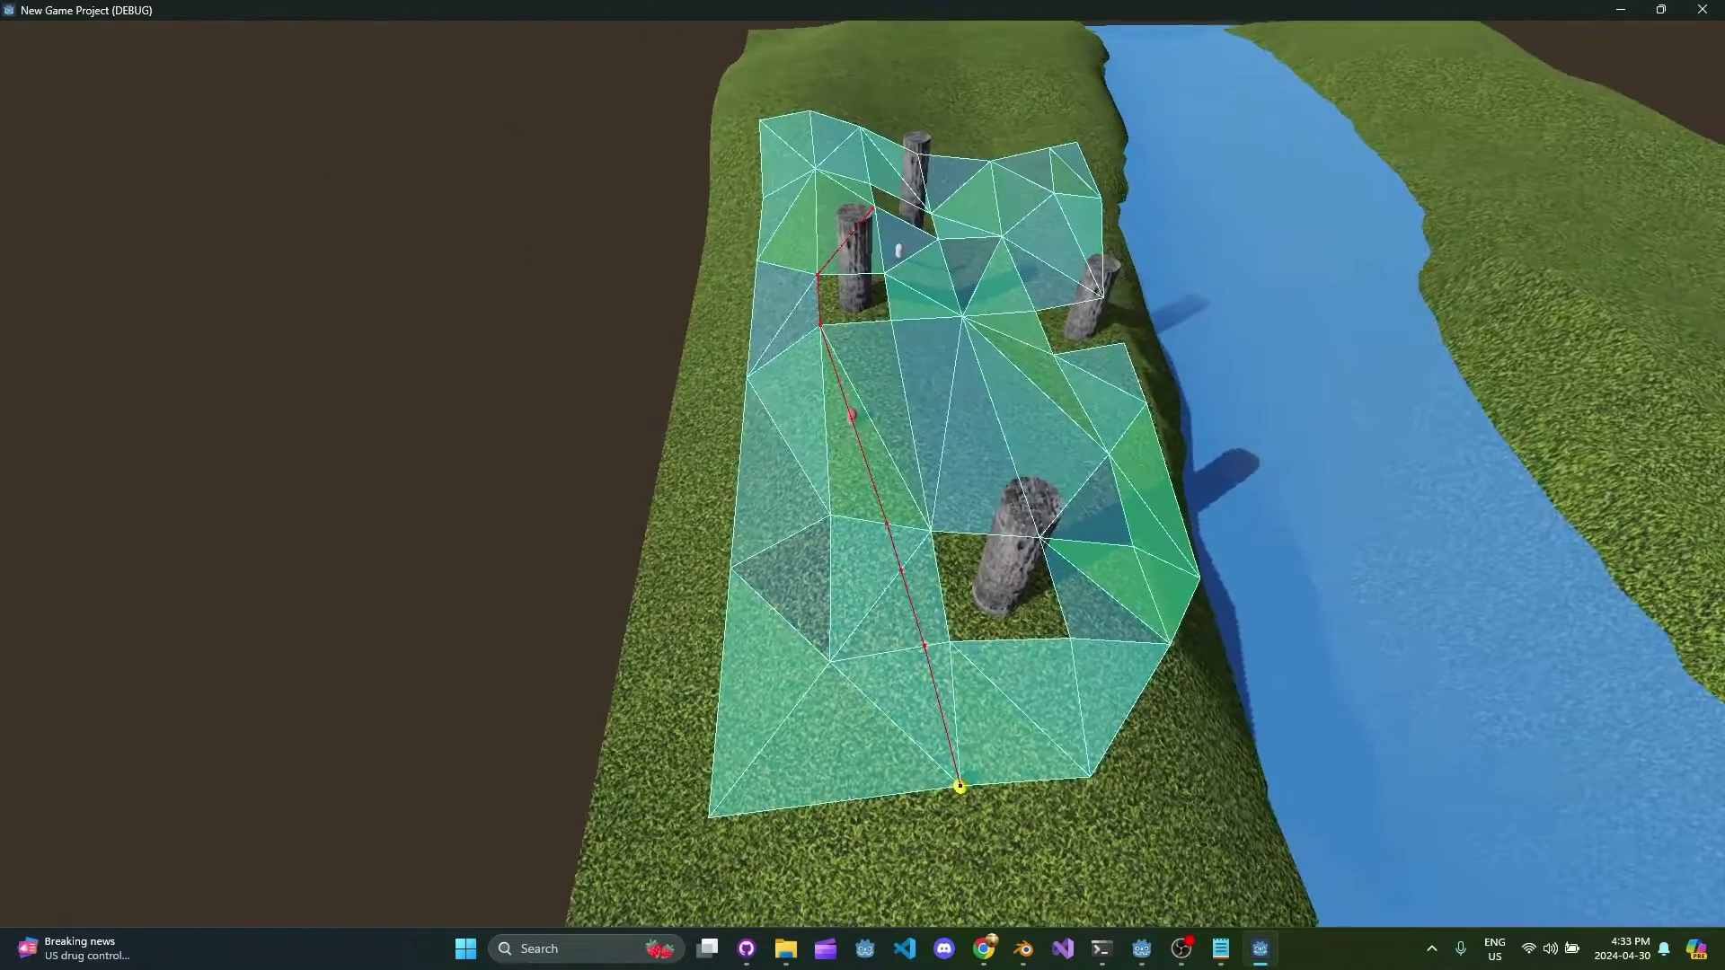
pyautogui.moveTo(906, 483); pyautogui.dragTo(1240, 468, button='right')
pyautogui.press('a')
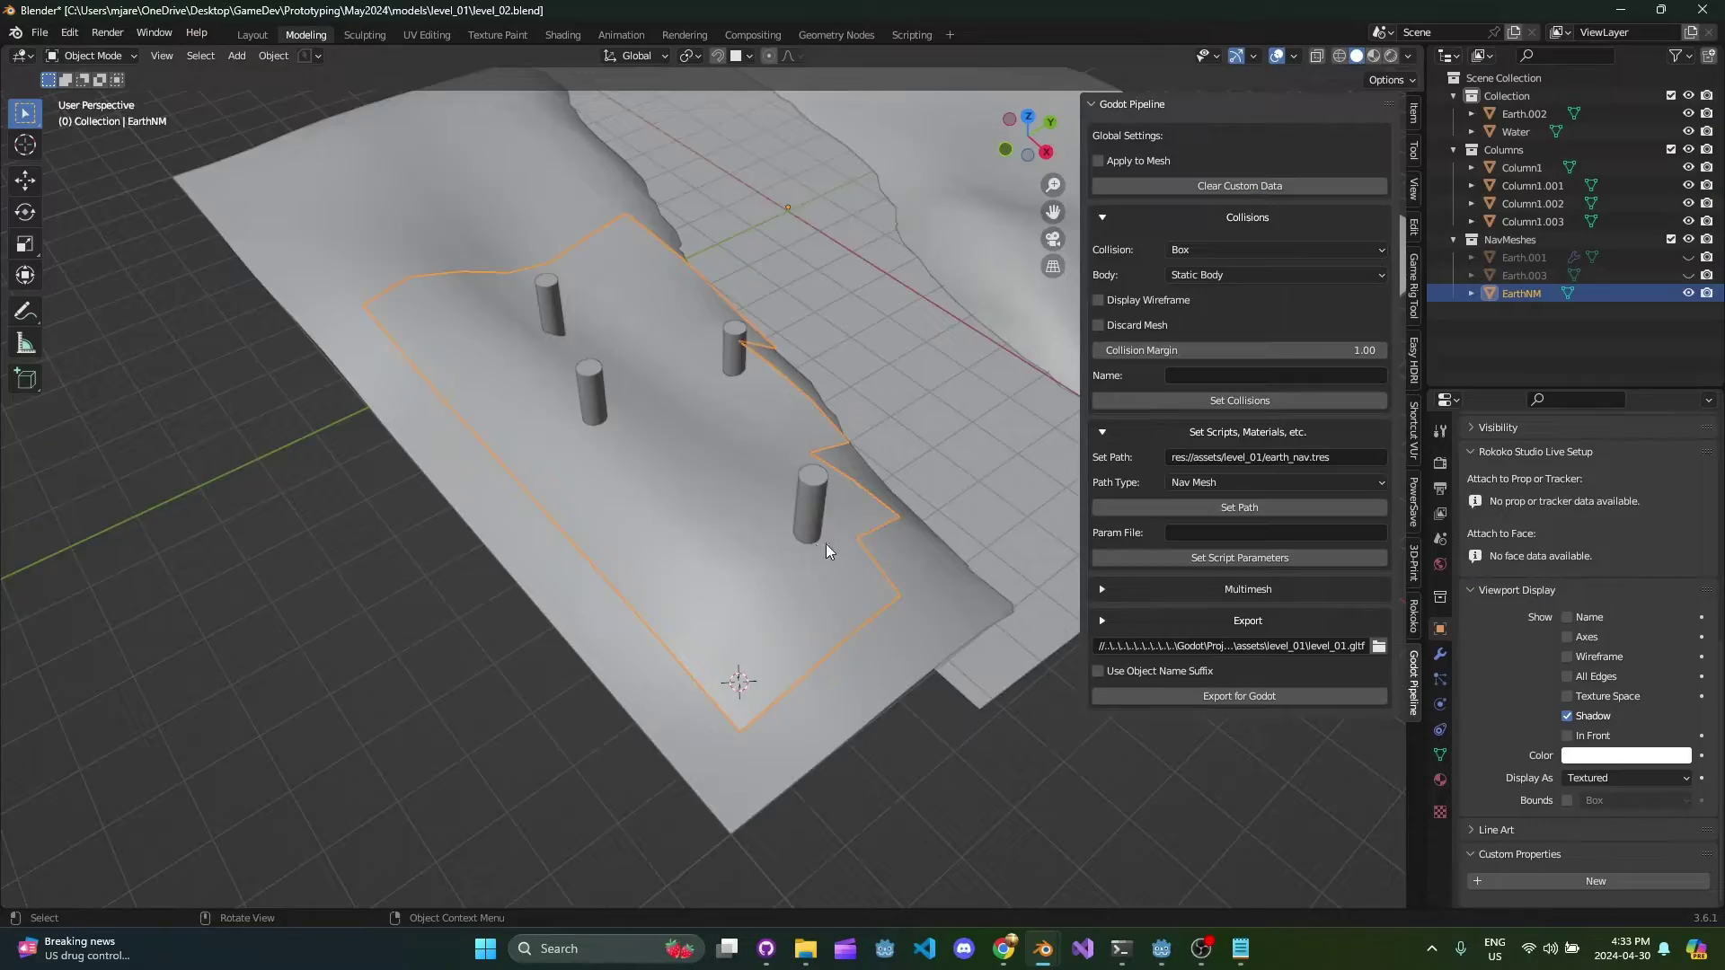
# Step: Save the level_02.blend file
pyautogui.moveTo(826, 542); pyautogui.dragTo(1012, 541, button='middle')
pyautogui.hotkey('ctrl', 's')
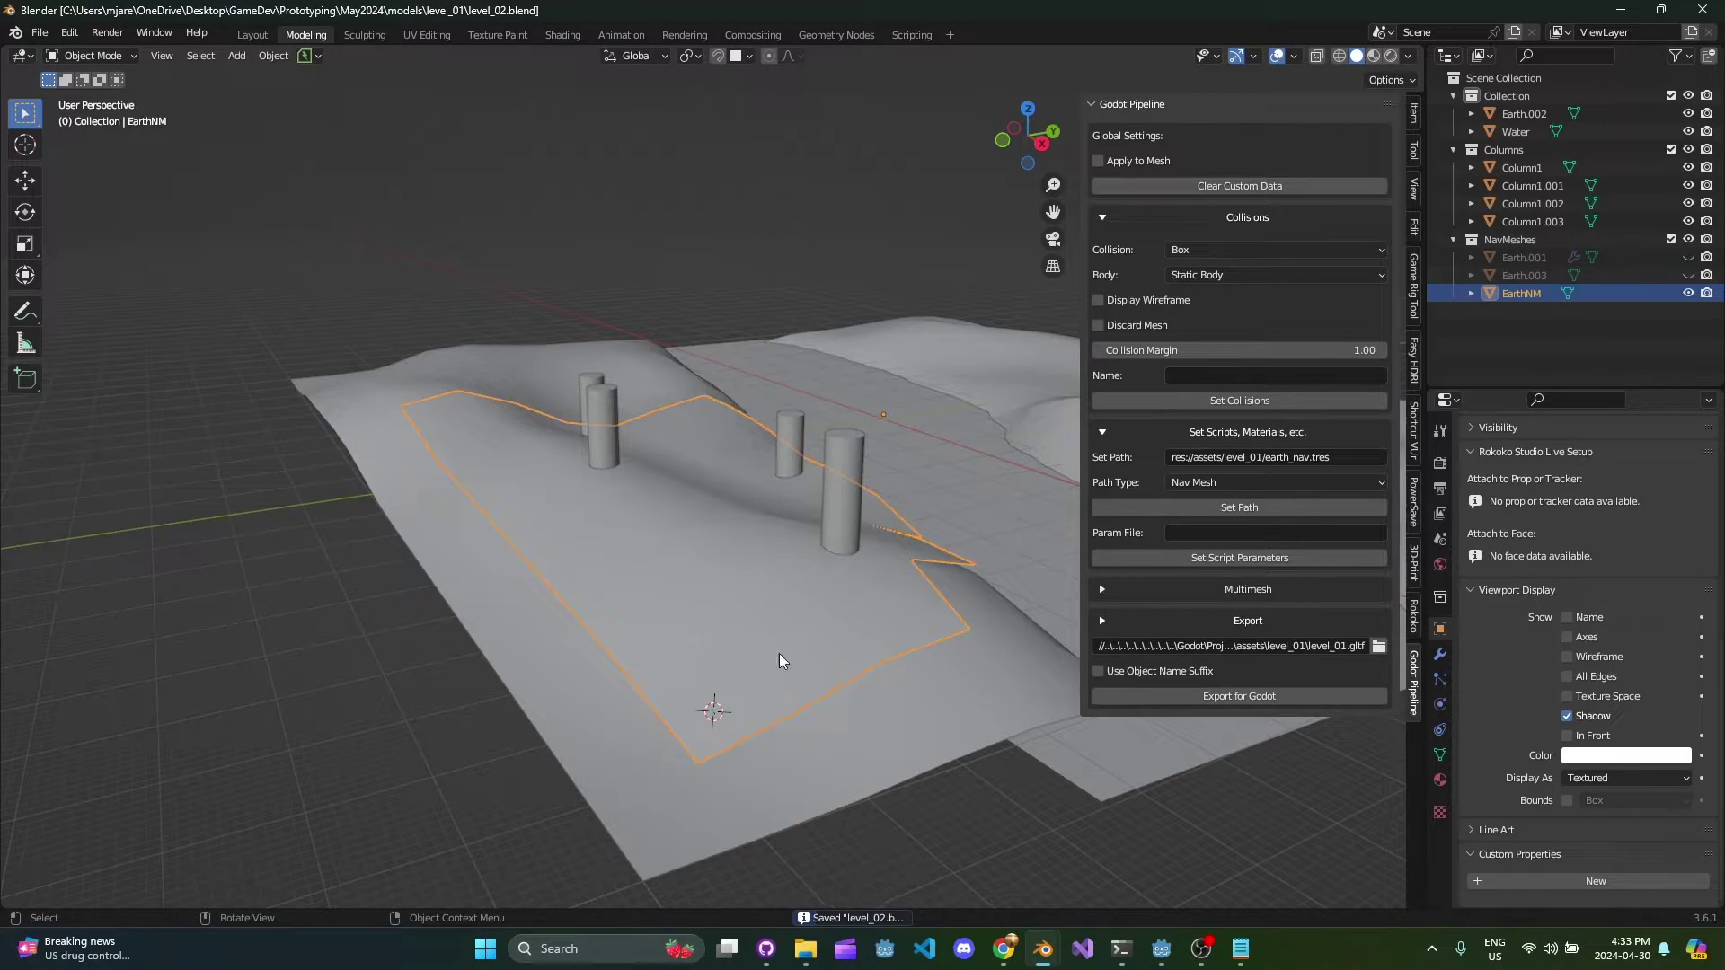
# Step: Switch to Godot and add level_01.gltf under the root Node3D as a local instance with its script detached
pyautogui.hotkey('alt', 'Tab')
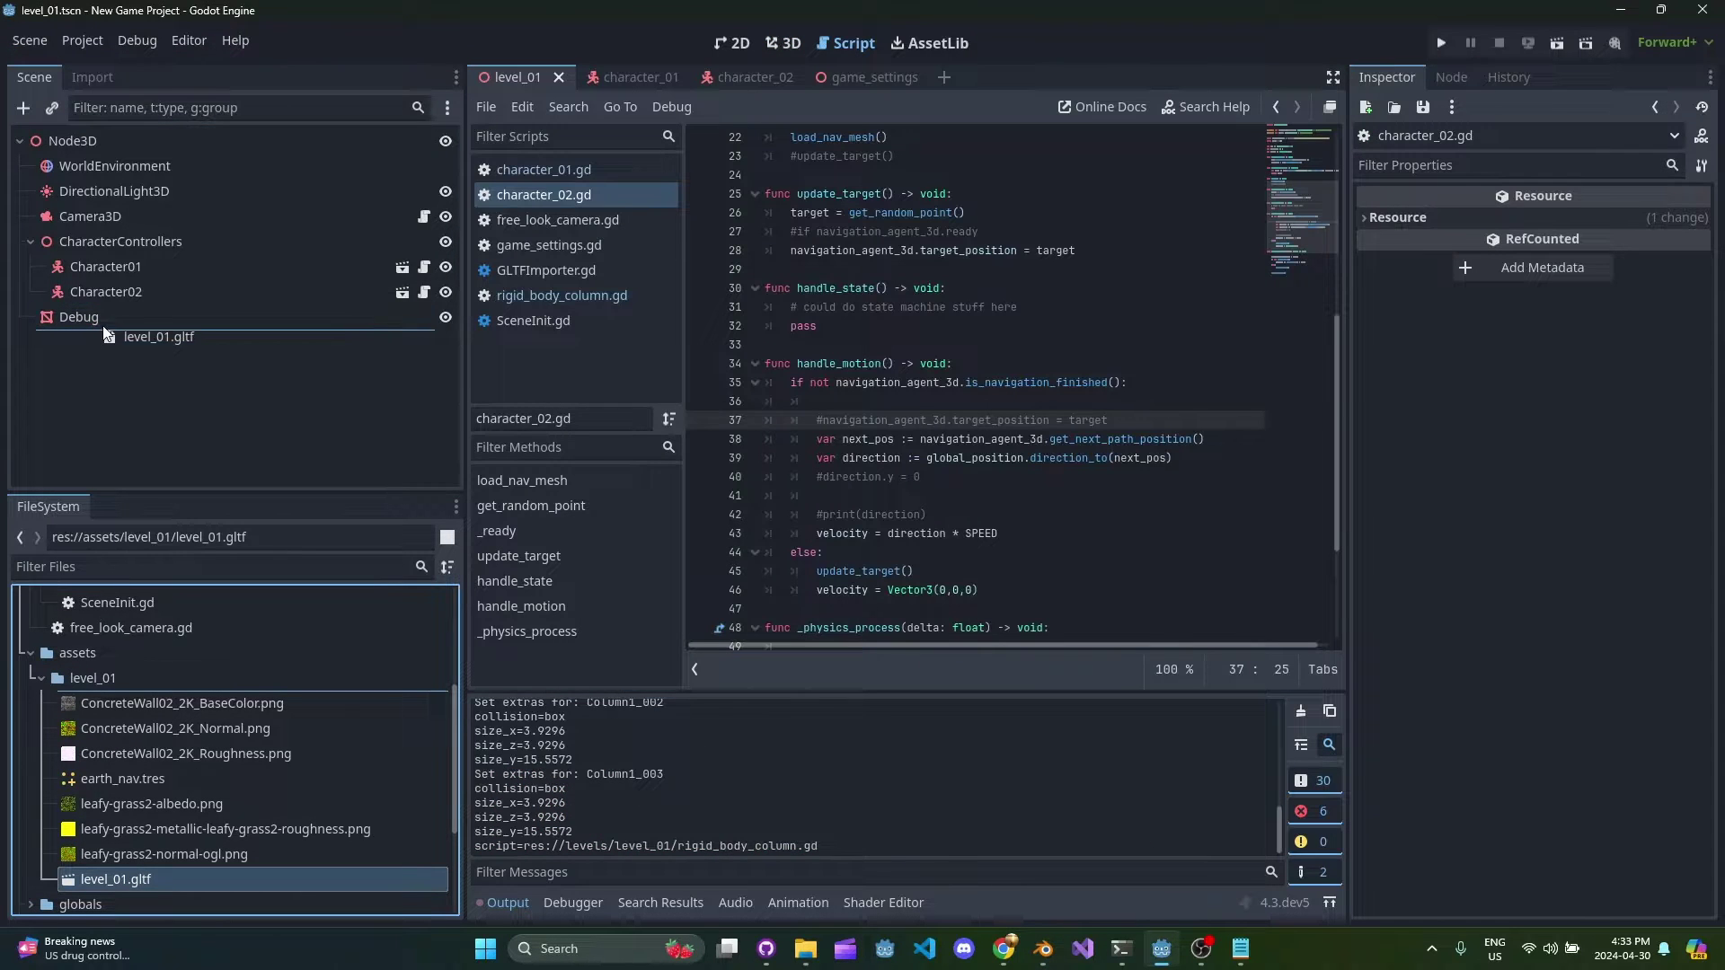
pyautogui.moveTo(107, 334); pyautogui.dragTo(108, 337)
pyautogui.rightClick(128, 342)
pyautogui.click(244, 791)
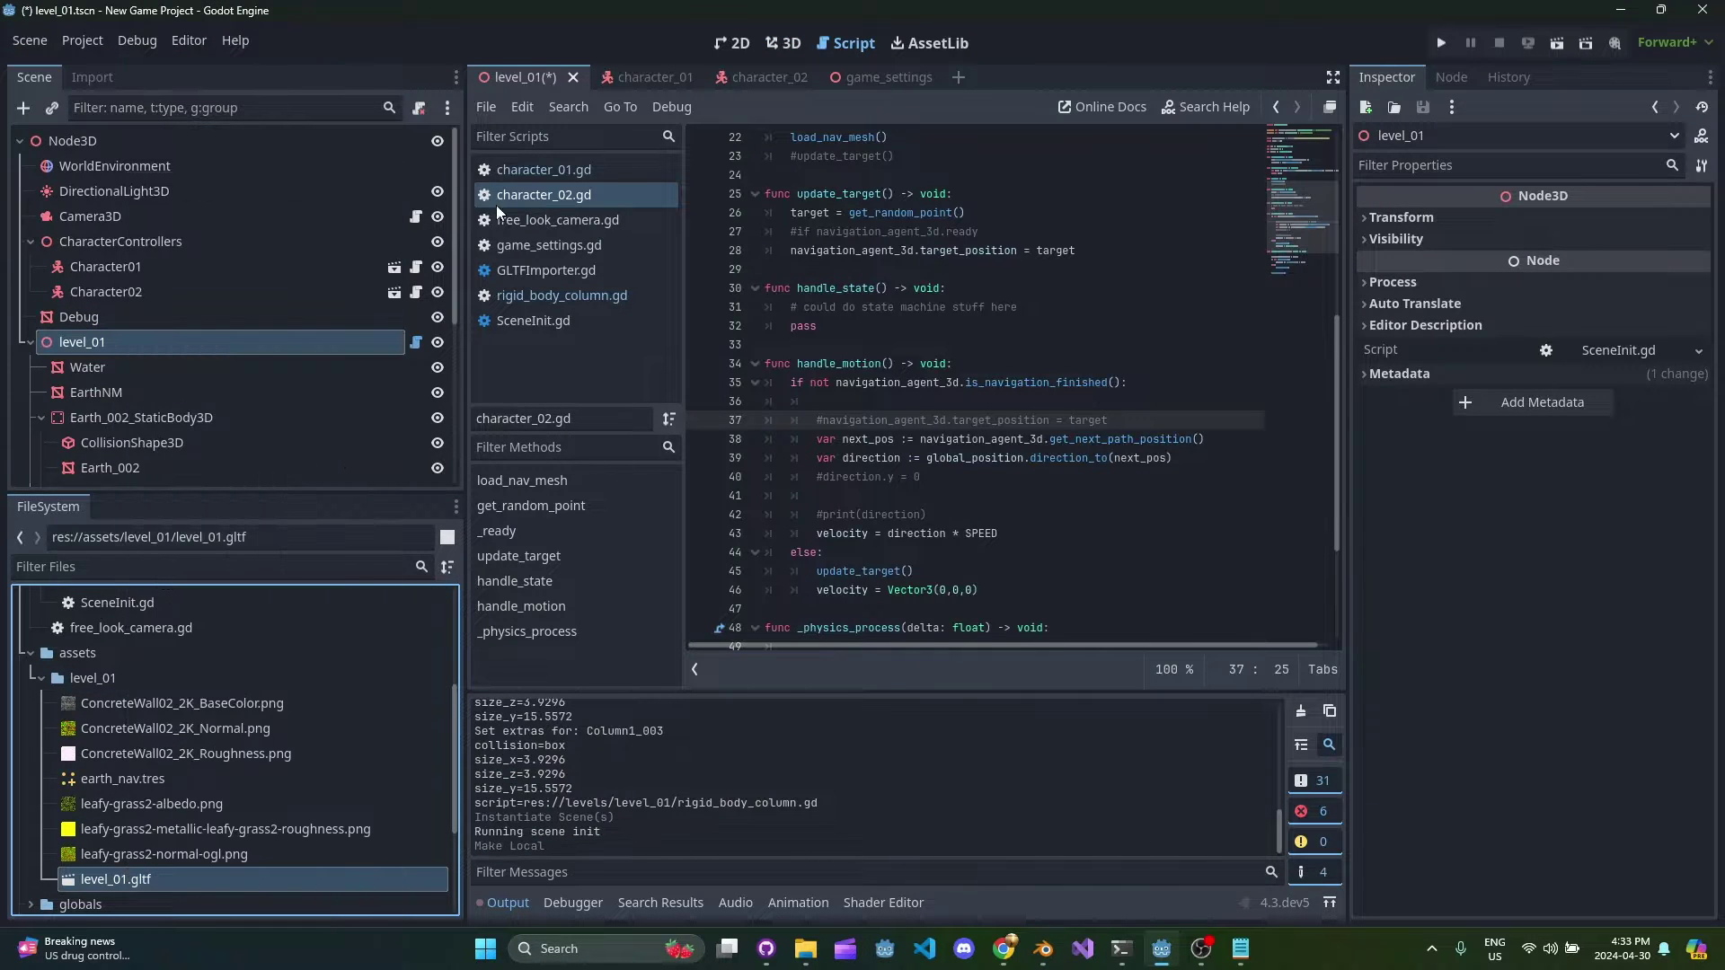
pyautogui.click(422, 108)
# Step: In the 3D workspace, collapse the Earth_002 and column static body nodes under level_01 in the scene tree
pyautogui.click(784, 40)
pyautogui.moveTo(904, 377); pyautogui.dragTo(687, 395, button='right')
pyautogui.press('w')
pyautogui.moveTo(1118, 388); pyautogui.dragTo(1118, 387, button='right')
pyautogui.press('s')
pyautogui.press('d')
pyautogui.click(187, 359)
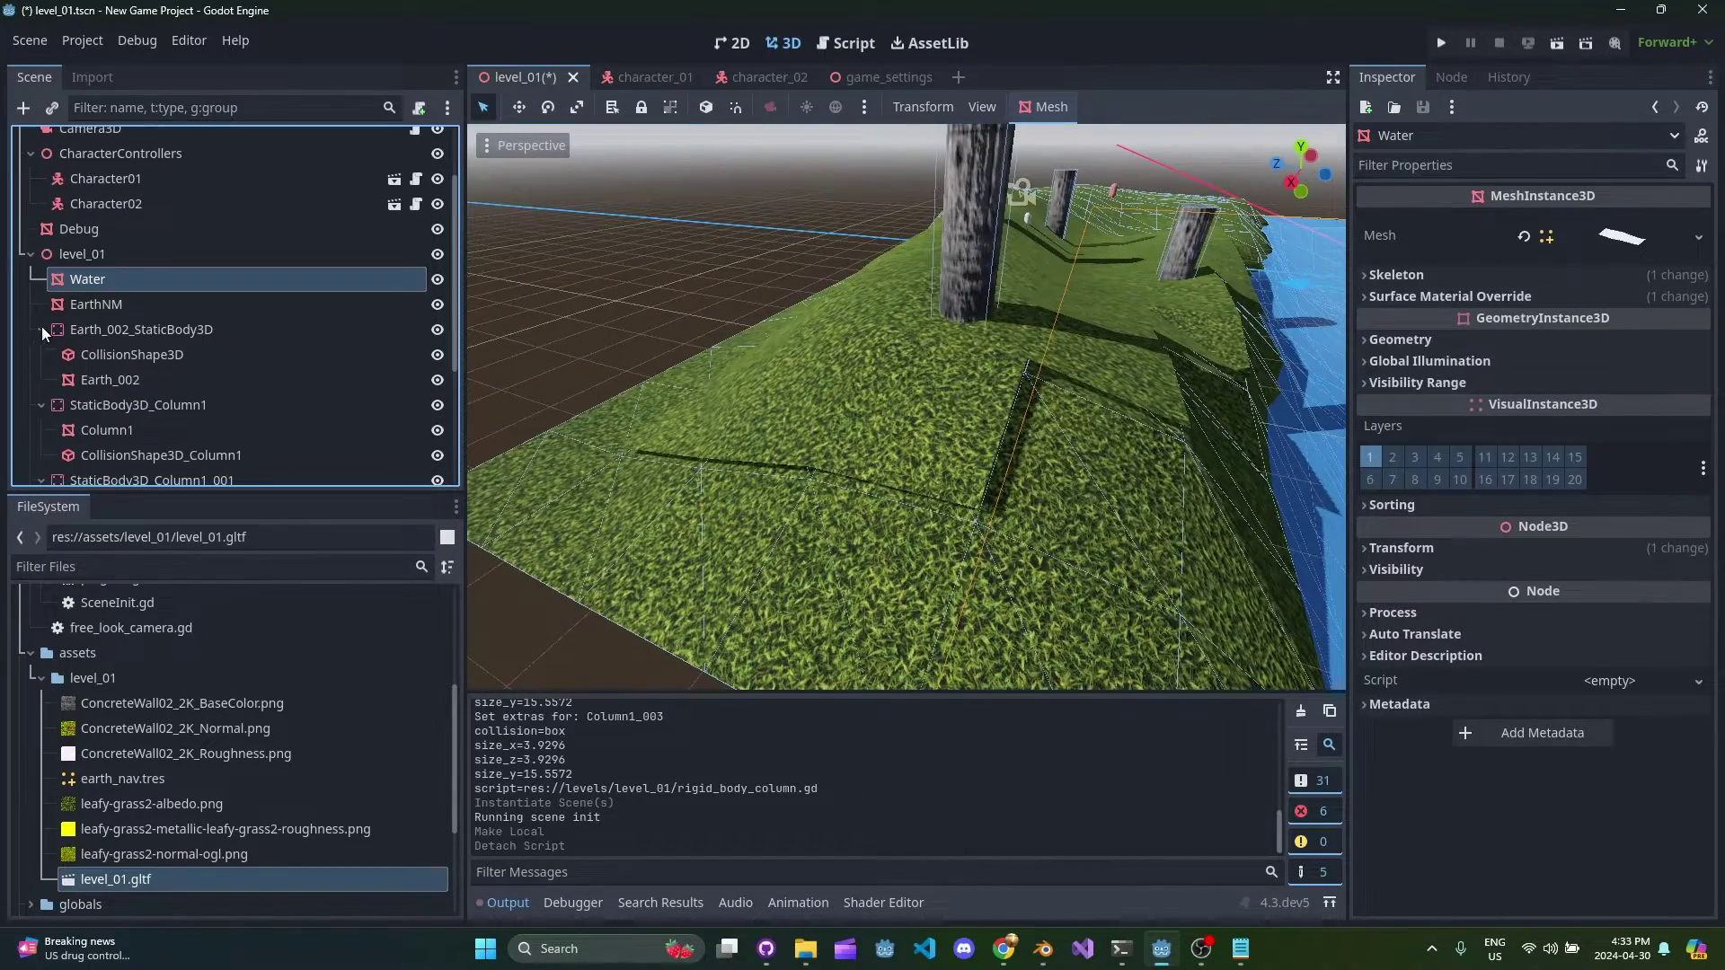
pyautogui.click(39, 379)
pyautogui.click(40, 404)
pyautogui.click(39, 431)
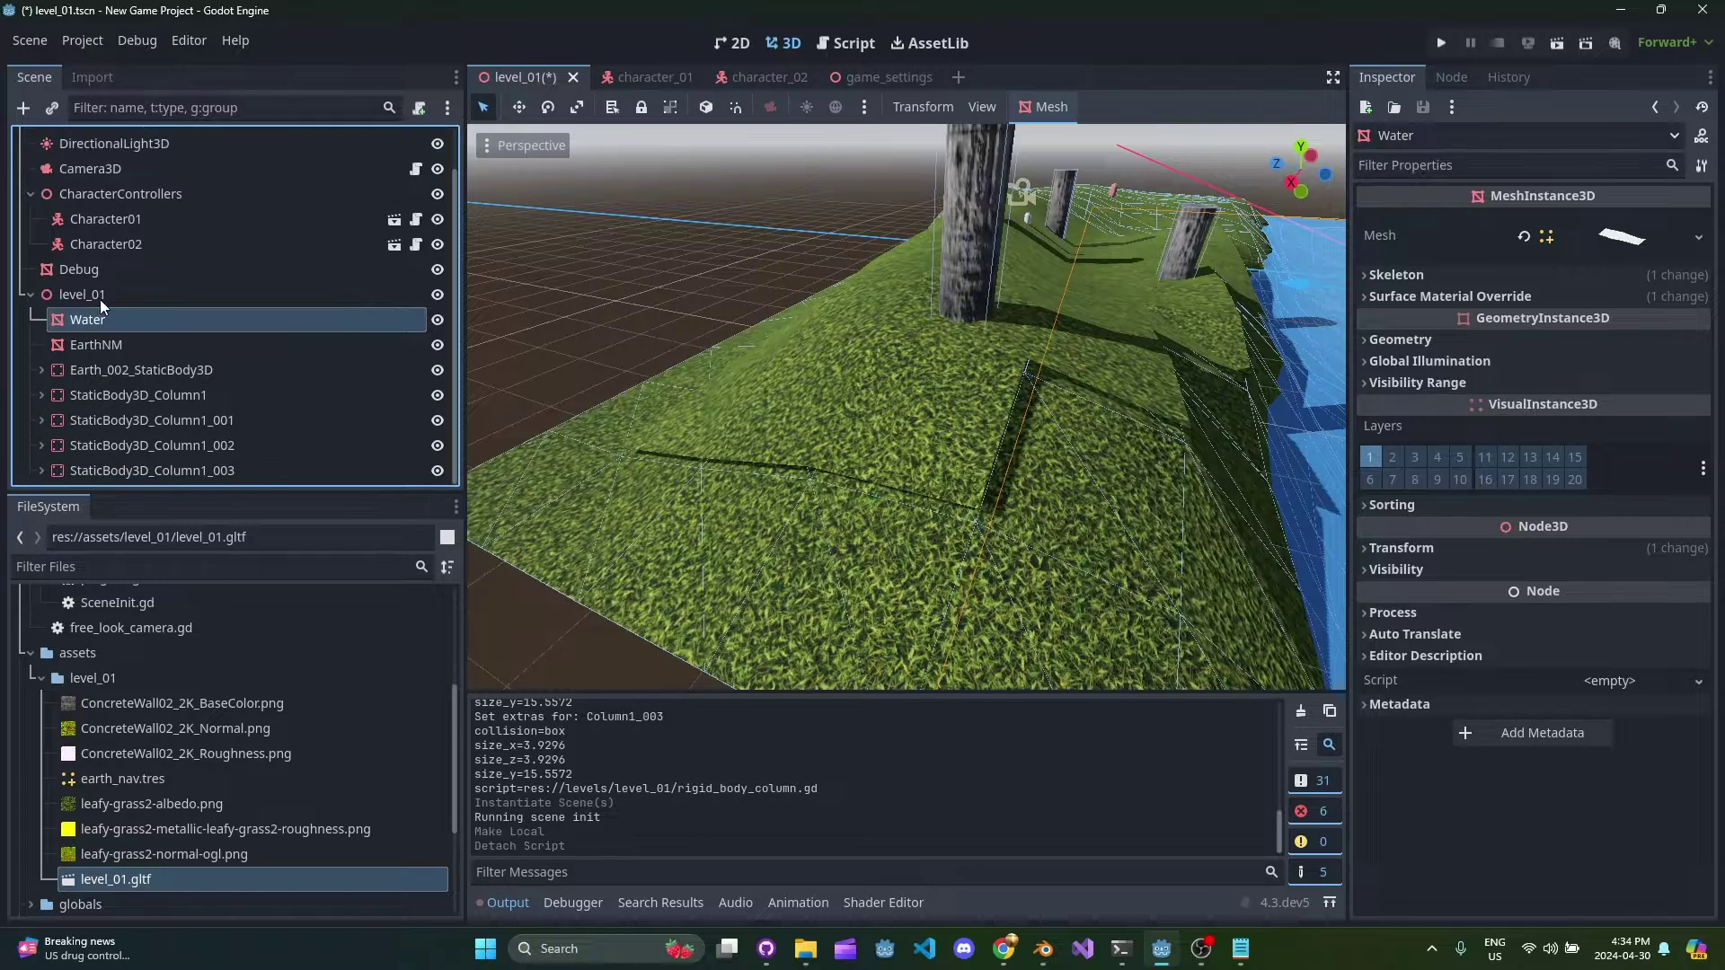
# Step: Add a NavigationRegion3D node under level_01 and make EarthNM its child
pyautogui.click(165, 301)
pyautogui.hotkey('ctrl', 'a')
pyautogui.write('navigation')
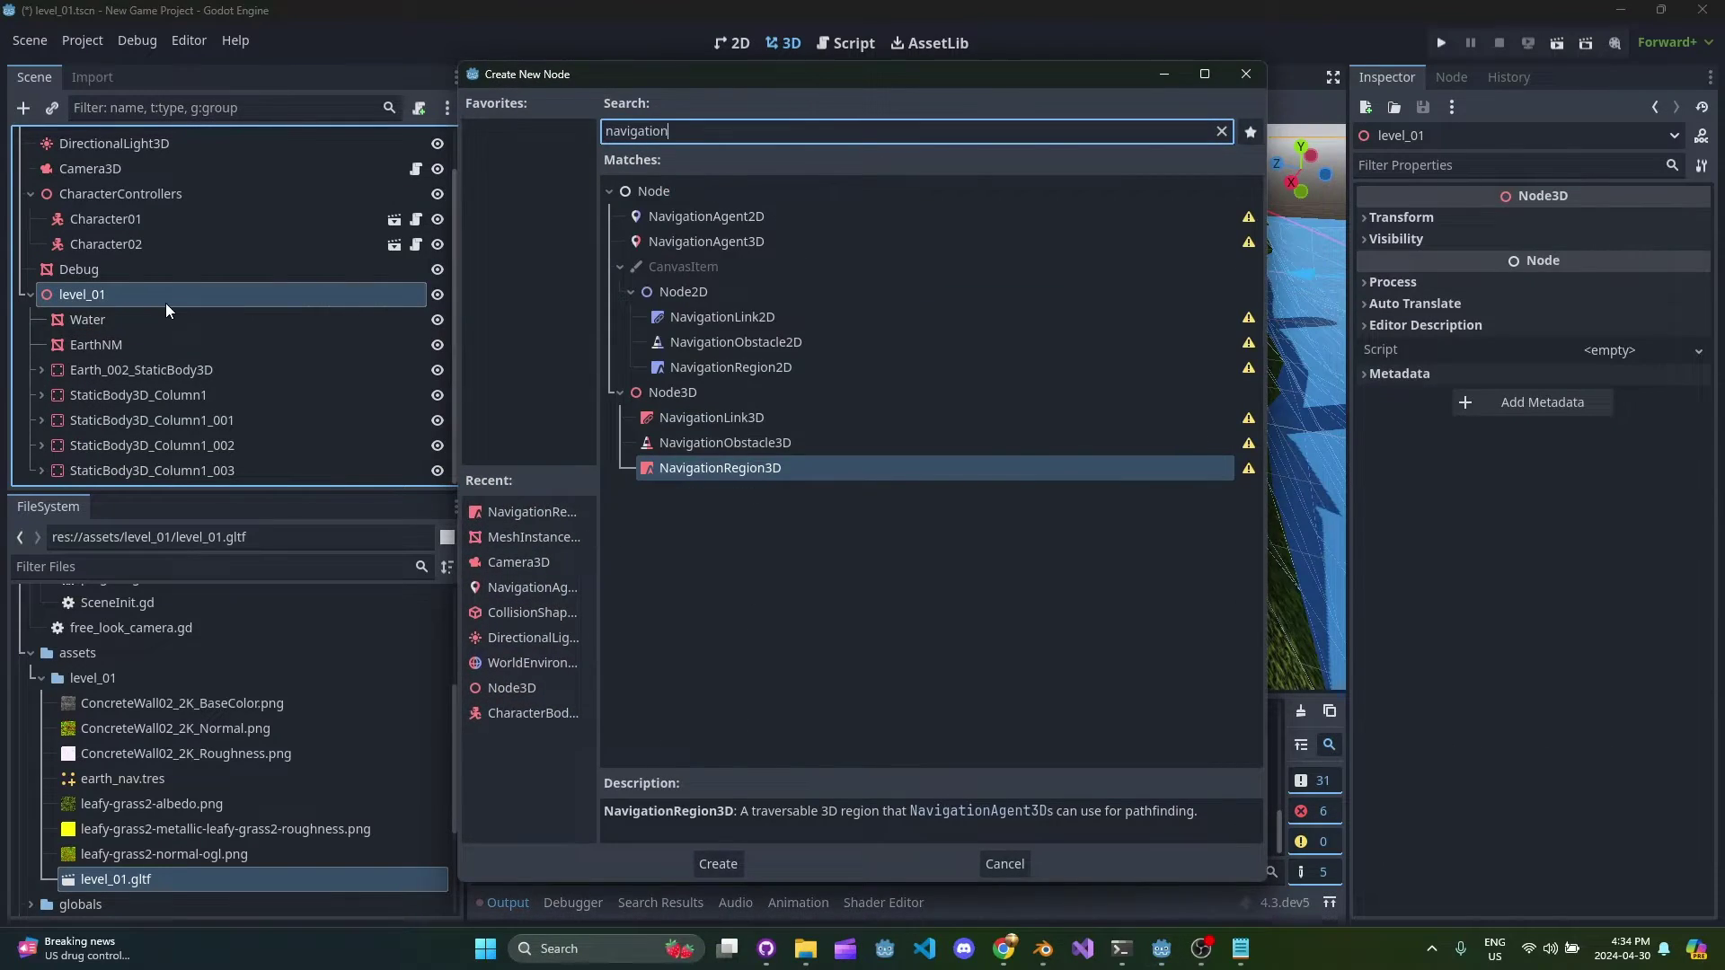
pyautogui.press('Return')
pyautogui.moveTo(169, 316); pyautogui.dragTo(147, 435)
# Step: Move the four StaticBody3D_Column nodes into NavigationRegion3D
pyautogui.click(166, 348)
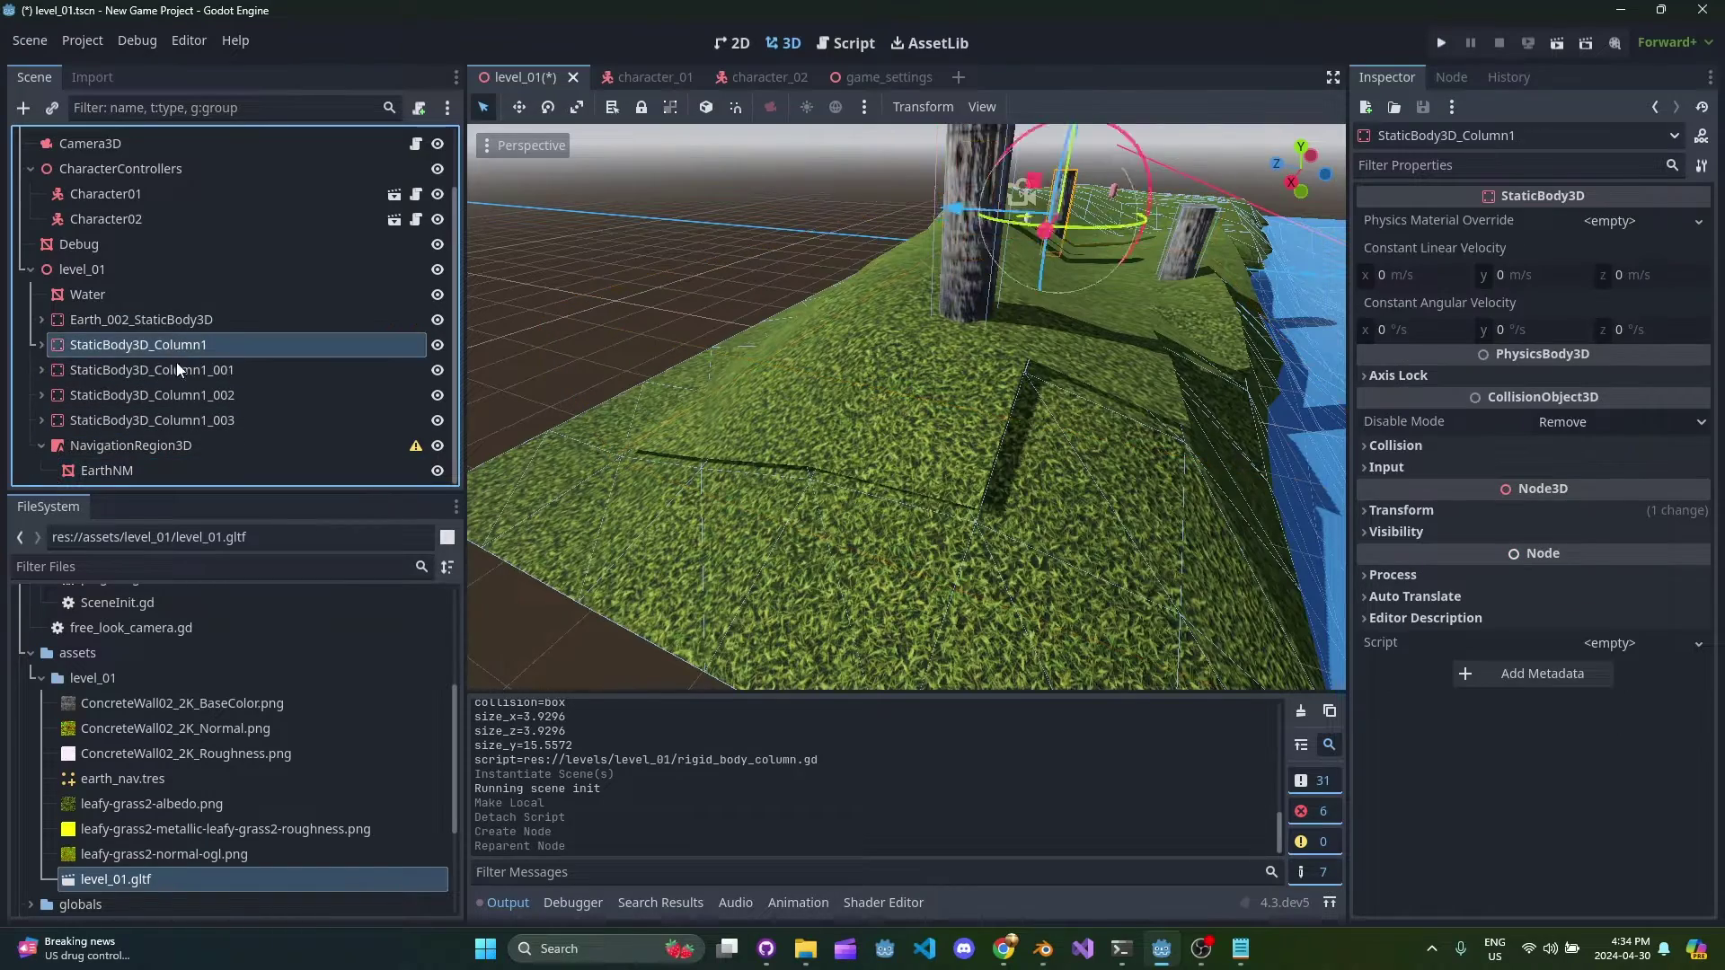
pyautogui.keyDown('shift'); pyautogui.click(187, 420); pyautogui.keyUp('shift')
pyautogui.moveTo(164, 446); pyautogui.dragTo(164, 446)
pyautogui.moveTo(719, 395); pyautogui.dragTo(822, 364, button='right')
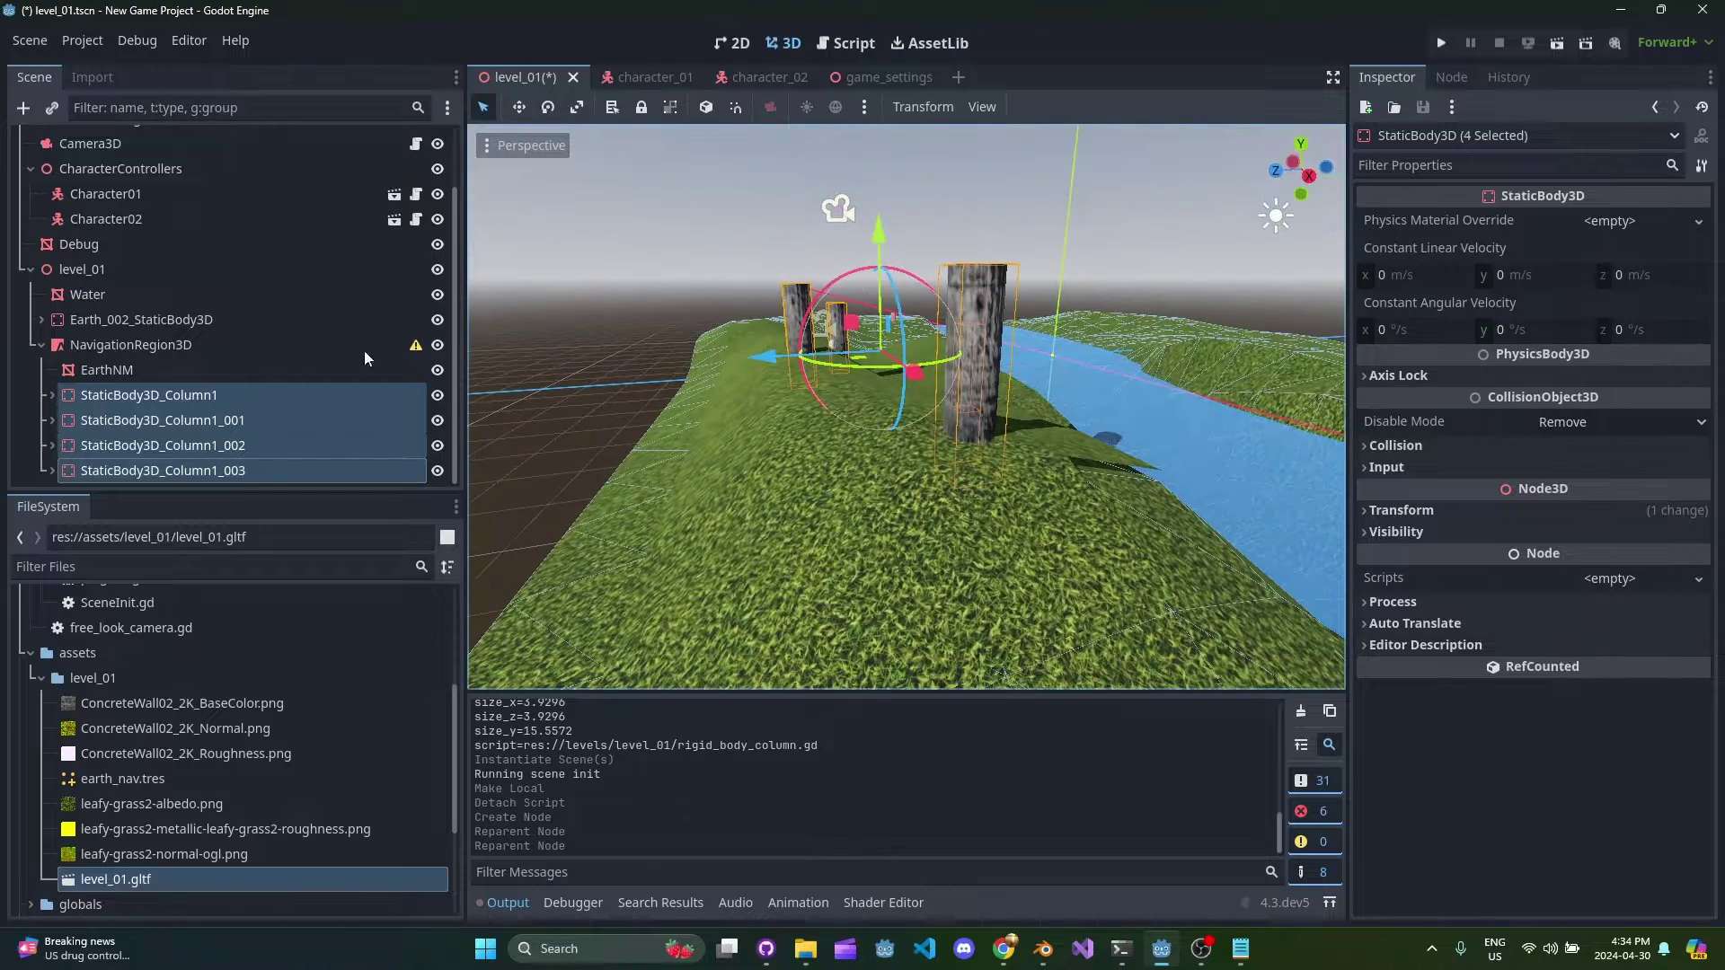
# Step: Assign a new NavigationMesh to NavigationRegion3D and set its parsed geometry type to Both
pyautogui.click(182, 351)
pyautogui.click(1665, 227)
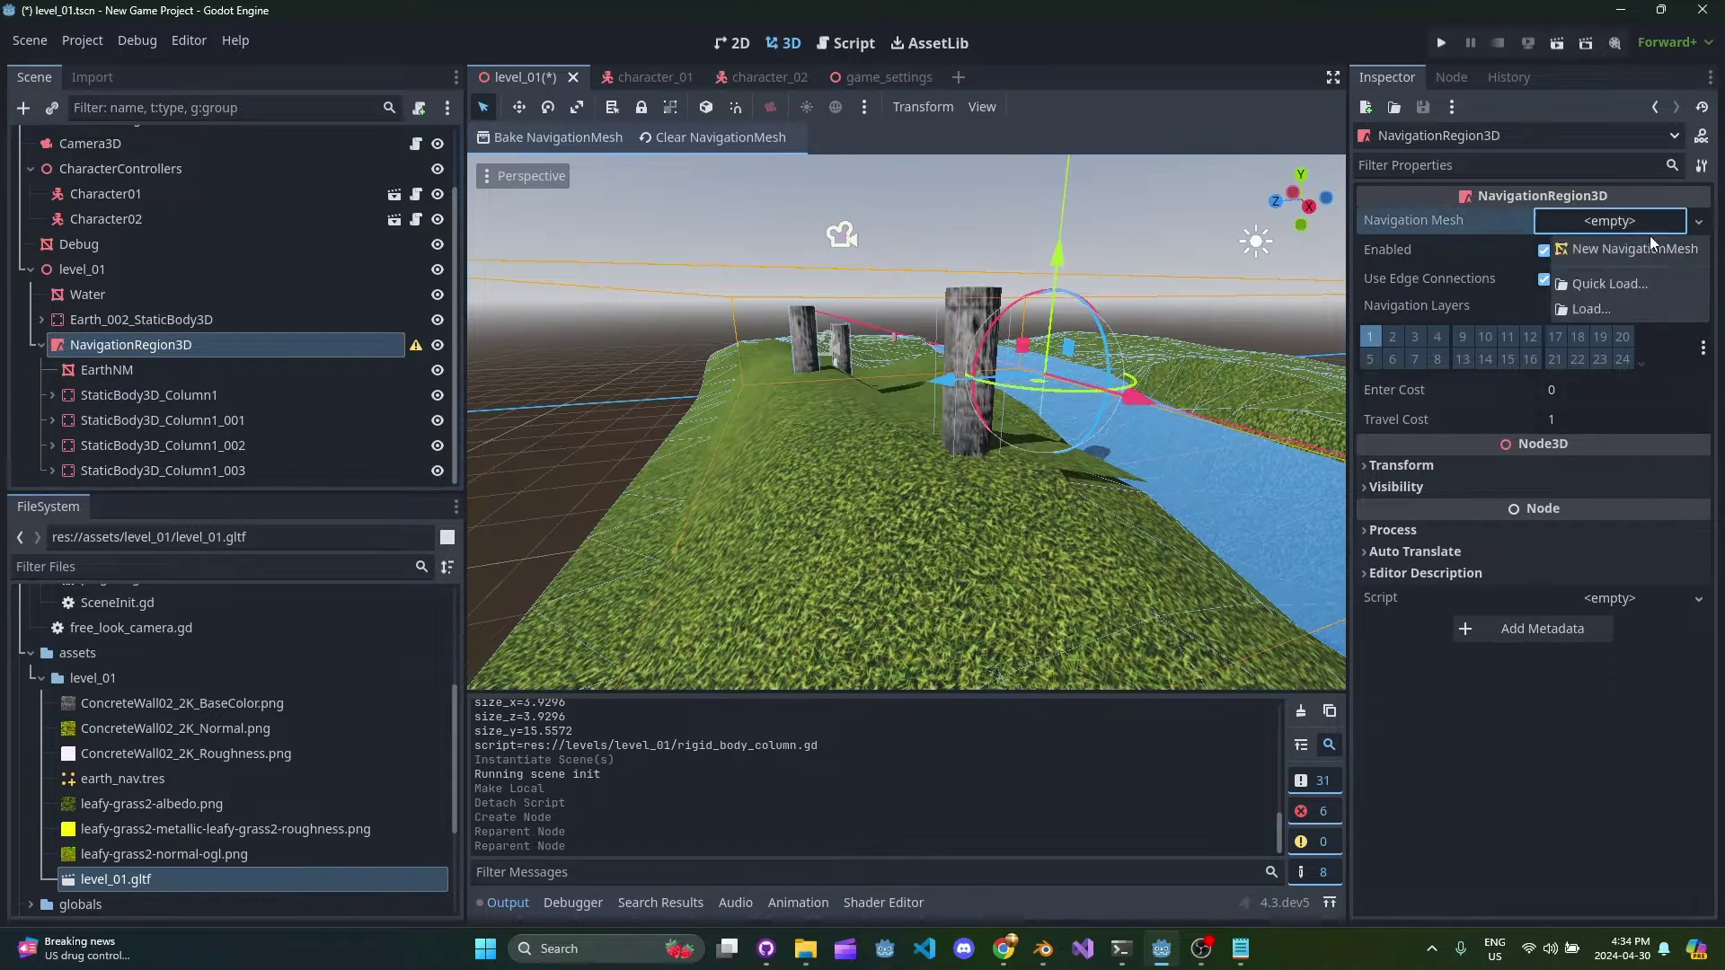
pyautogui.click(1640, 249)
pyautogui.click(1610, 221)
pyautogui.click(1610, 331)
pyautogui.click(1619, 395)
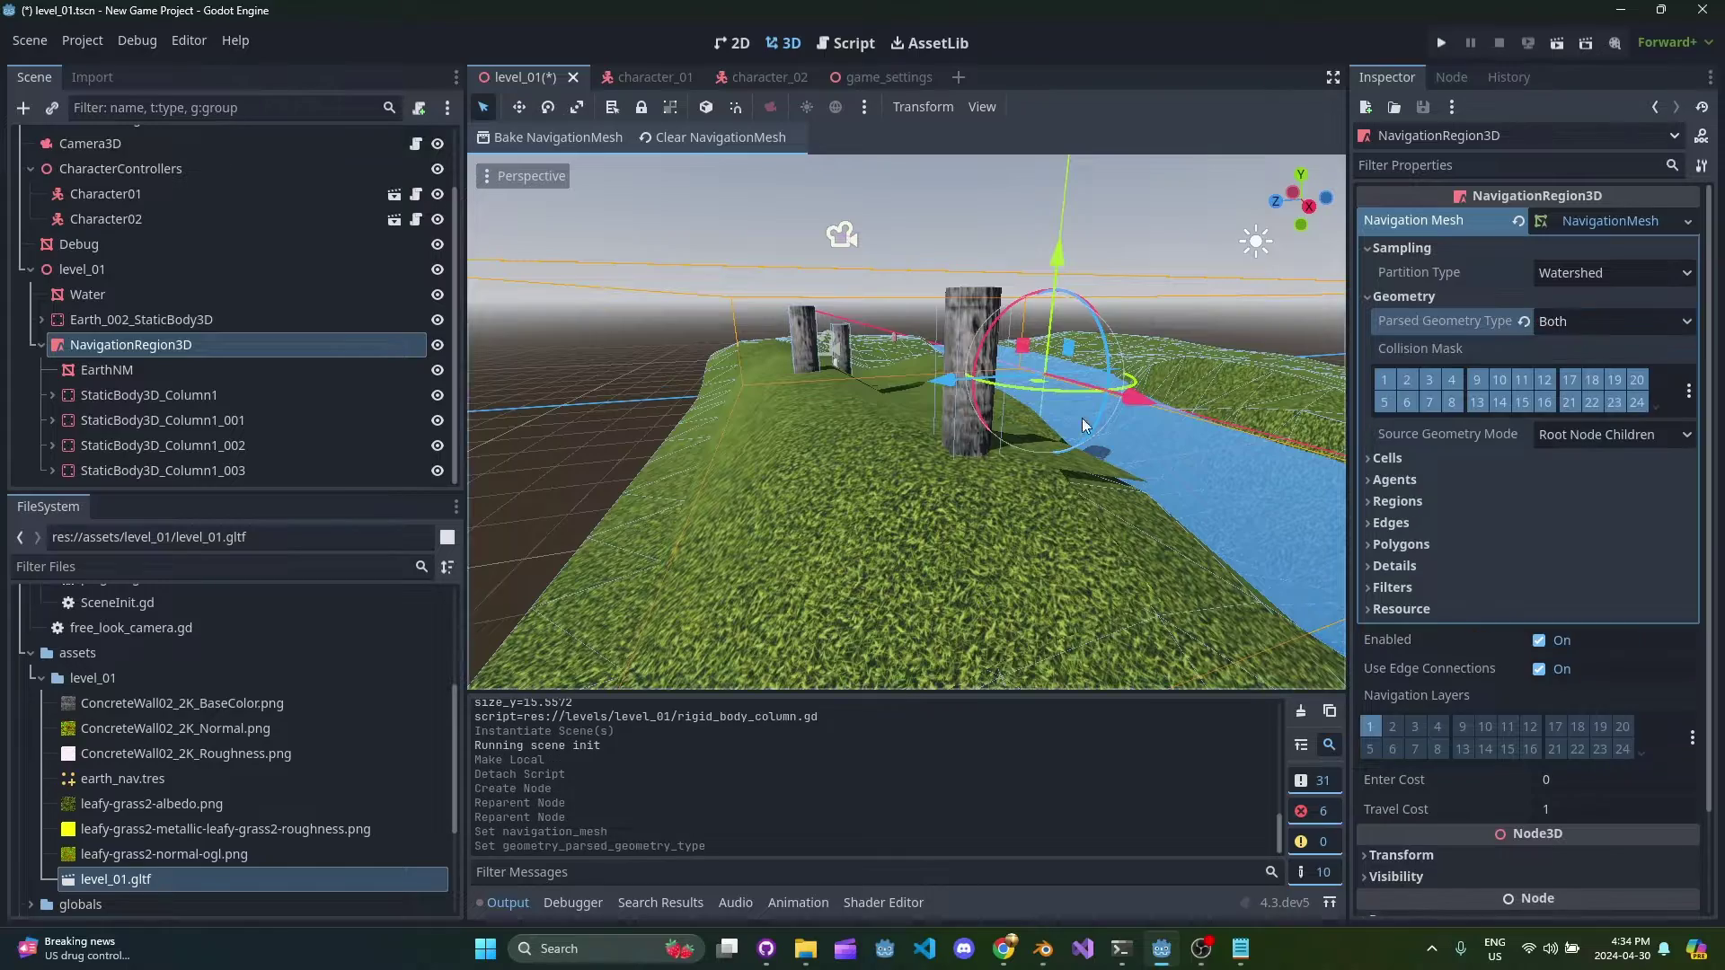
# Step: Bake the navigation mesh for the NavigationRegion3D
pyautogui.scroll(5, 1033, 439)
pyautogui.moveTo(981, 435); pyautogui.dragTo(795, 495, button='middle')
pyautogui.press('s')
pyautogui.moveTo(957, 445); pyautogui.dragTo(957, 445, button='right')
pyautogui.press('a')
pyautogui.click(553, 137)
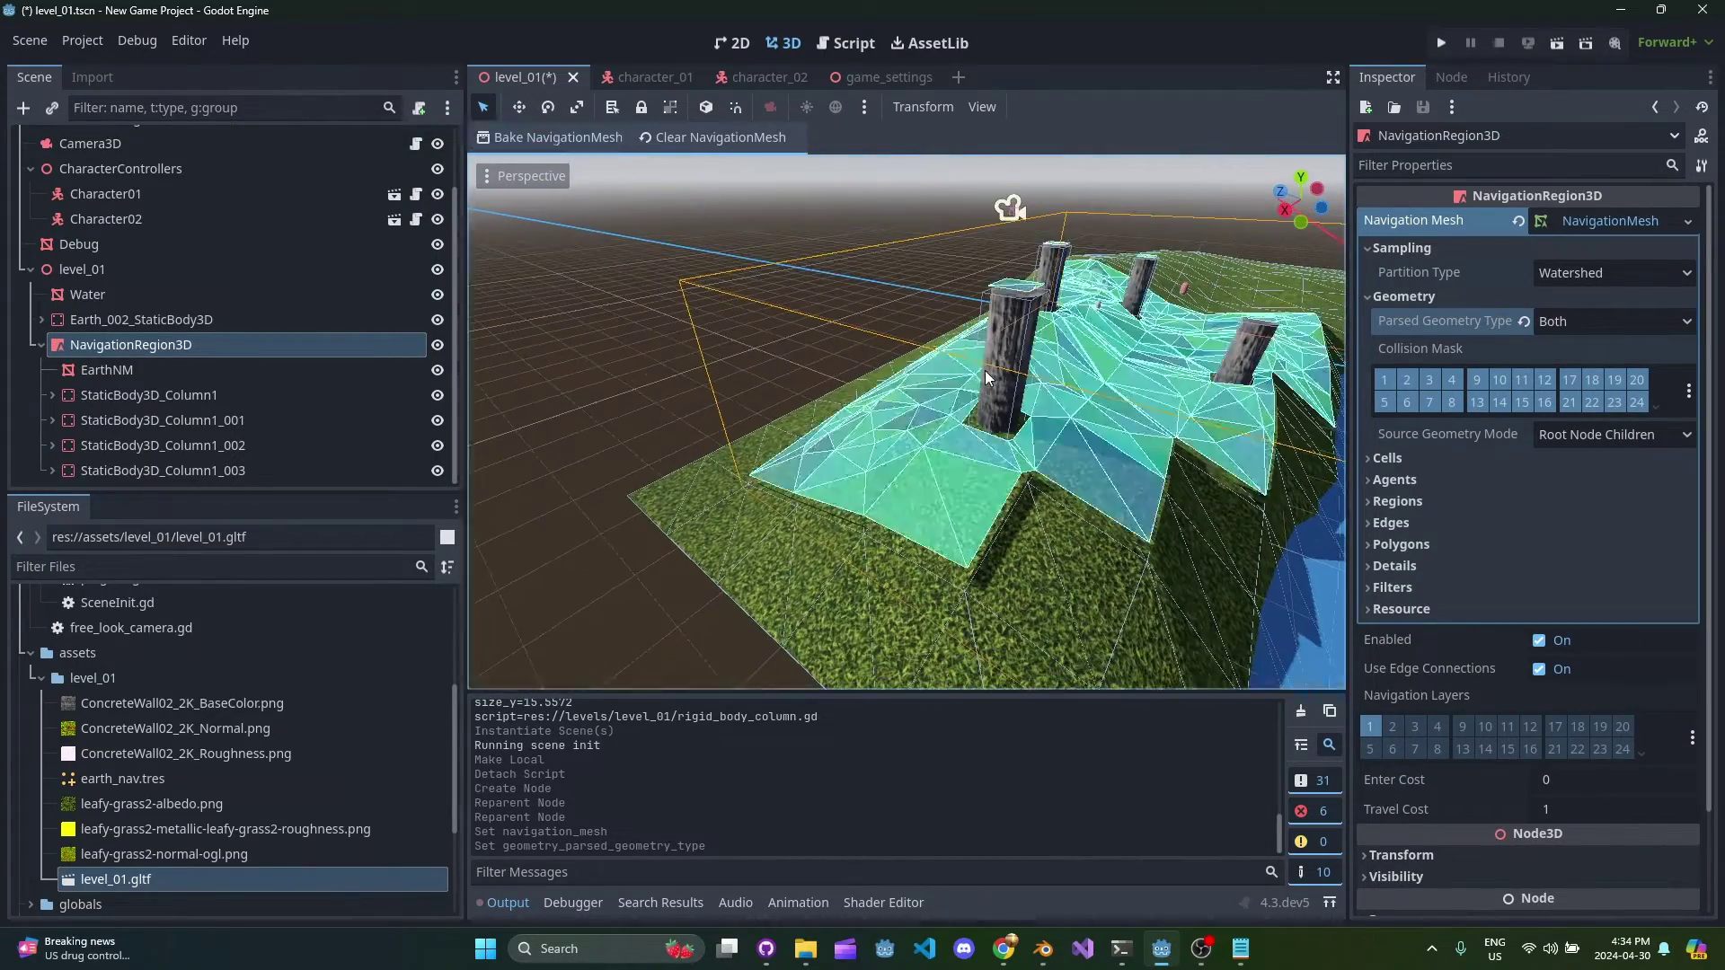
# Step: Examine the baked navigation mesh on top of the columns and around their bases
pyautogui.moveTo(809, 404); pyautogui.dragTo(748, 394, button='right')
pyautogui.press('w')
pyautogui.press('s')
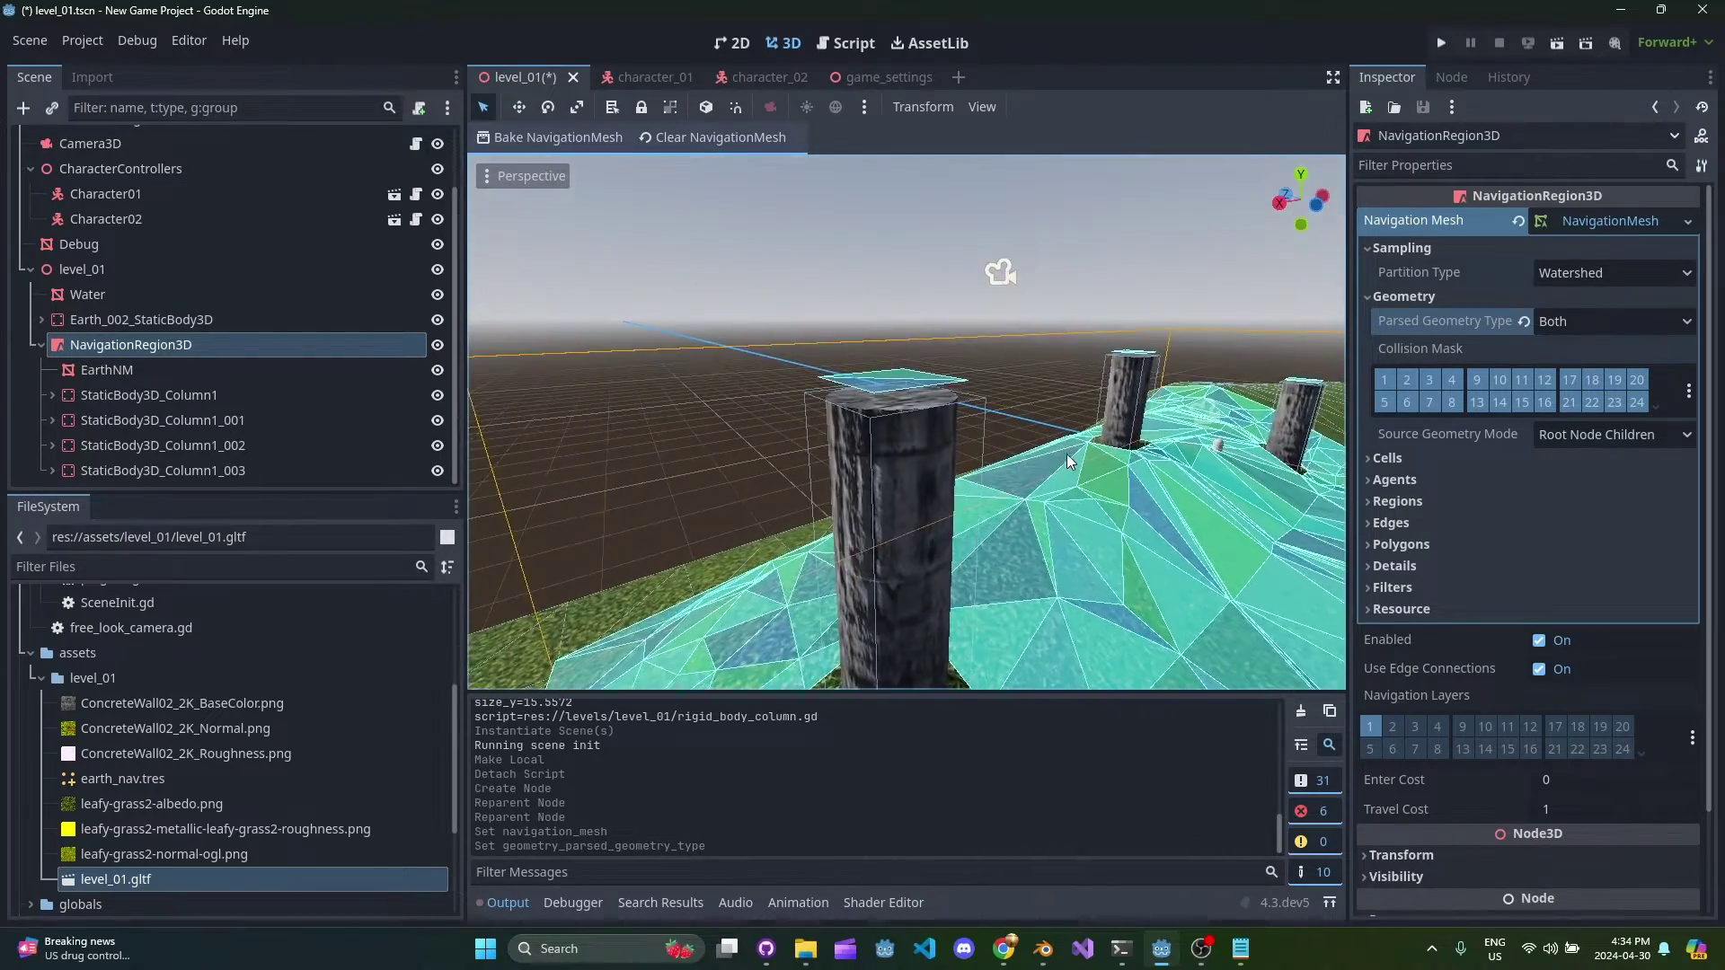
pyautogui.moveTo(1066, 463); pyautogui.dragTo(994, 412, button='middle')
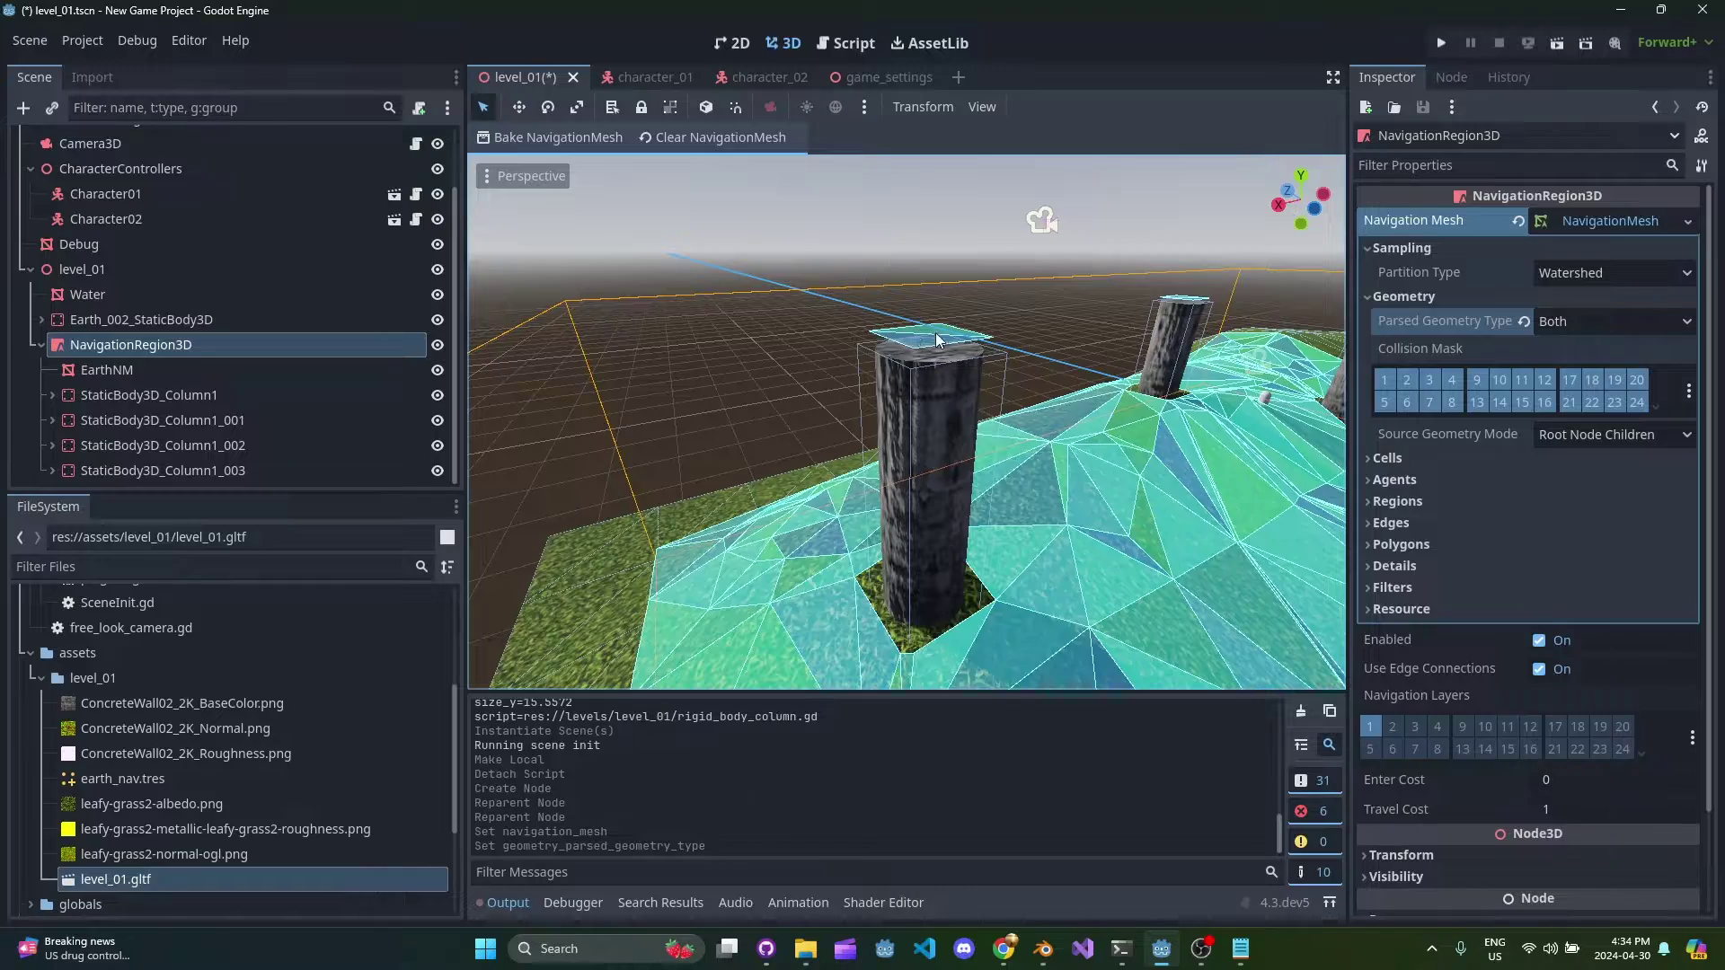
pyautogui.press('s')
pyautogui.moveTo(994, 412); pyautogui.dragTo(1050, 488, button='right')
pyautogui.press('w')
pyautogui.press('d')
# Step: Set the navigation mesh cell size to 0.5 m and bake it again after clearing it
pyautogui.click(1495, 460)
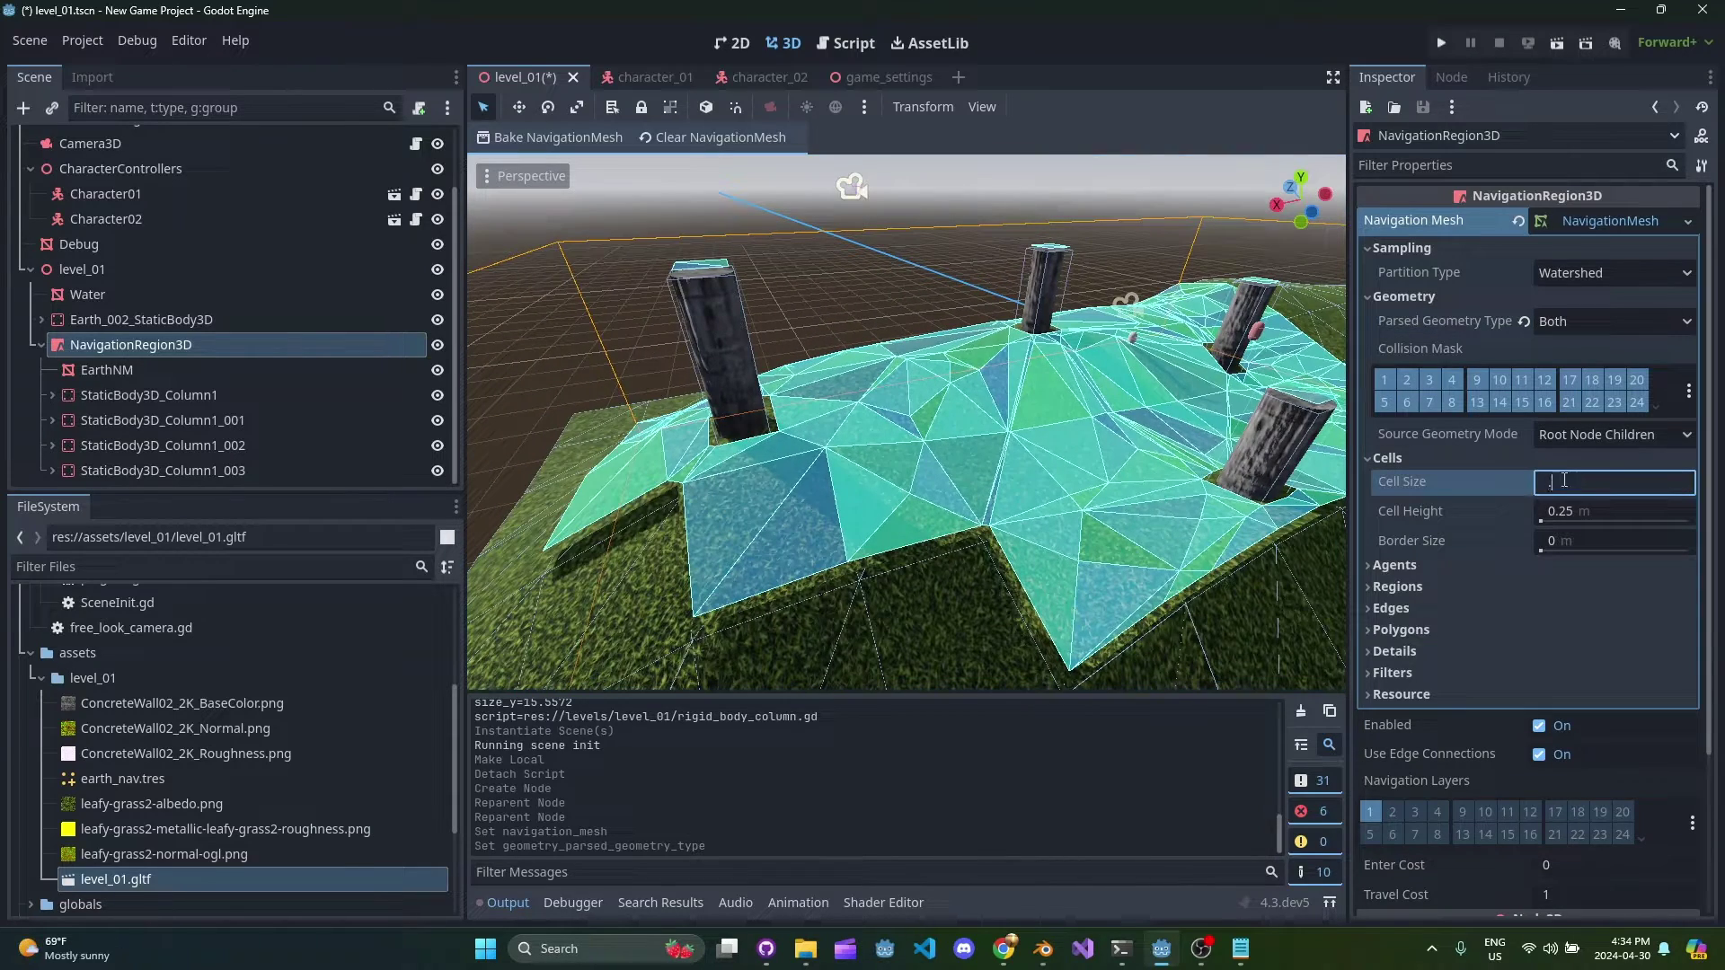
pyautogui.click(653, 150)
pyautogui.click(607, 141)
pyautogui.moveTo(865, 364); pyautogui.dragTo(870, 330, button='right')
pyautogui.press('w')
pyautogui.moveTo(899, 404); pyautogui.dragTo(995, 411, button='middle')
# Step: Set the agent height to 2 m and the cell size to 0.25 m, and rebake the cleared navigation mesh
pyautogui.click(1394, 565)
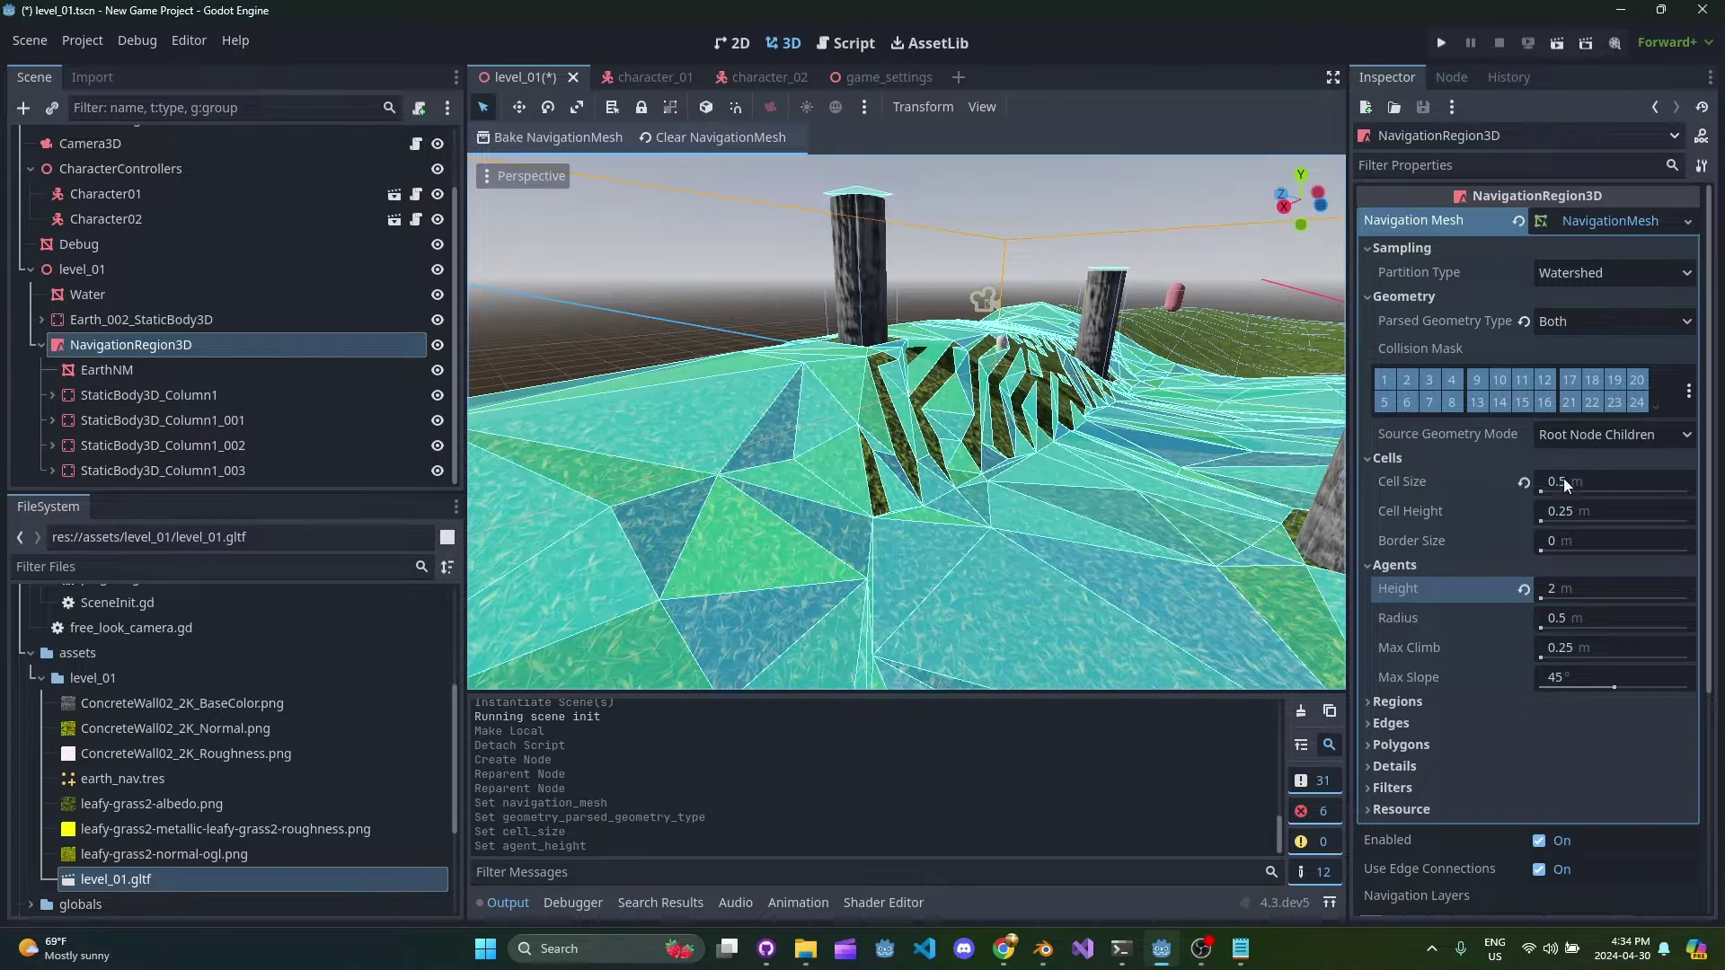
pyautogui.click(714, 139)
pyautogui.click(553, 136)
# Step: Examine the rebaked navigation mesh from several sides, including the column tops, column bases and outer edges
pyautogui.press('s')
pyautogui.moveTo(907, 422); pyautogui.dragTo(898, 422, button='right')
pyautogui.press('w')
pyautogui.press('w')
pyautogui.moveTo(1024, 353); pyautogui.dragTo(1276, 346, button='right')
pyautogui.press('s')
pyautogui.press('s')
pyautogui.press('w')
pyautogui.press('w')
pyautogui.press('a')
pyautogui.moveTo(936, 430); pyautogui.dragTo(854, 373, button='right')
pyautogui.press('w')
pyautogui.press('s')
pyautogui.scroll(5, 961, 490)
pyautogui.moveTo(995, 475); pyautogui.dragTo(916, 397, button='right')
pyautogui.press('w')
pyautogui.press('s')
pyautogui.press('s')
pyautogui.press('w')
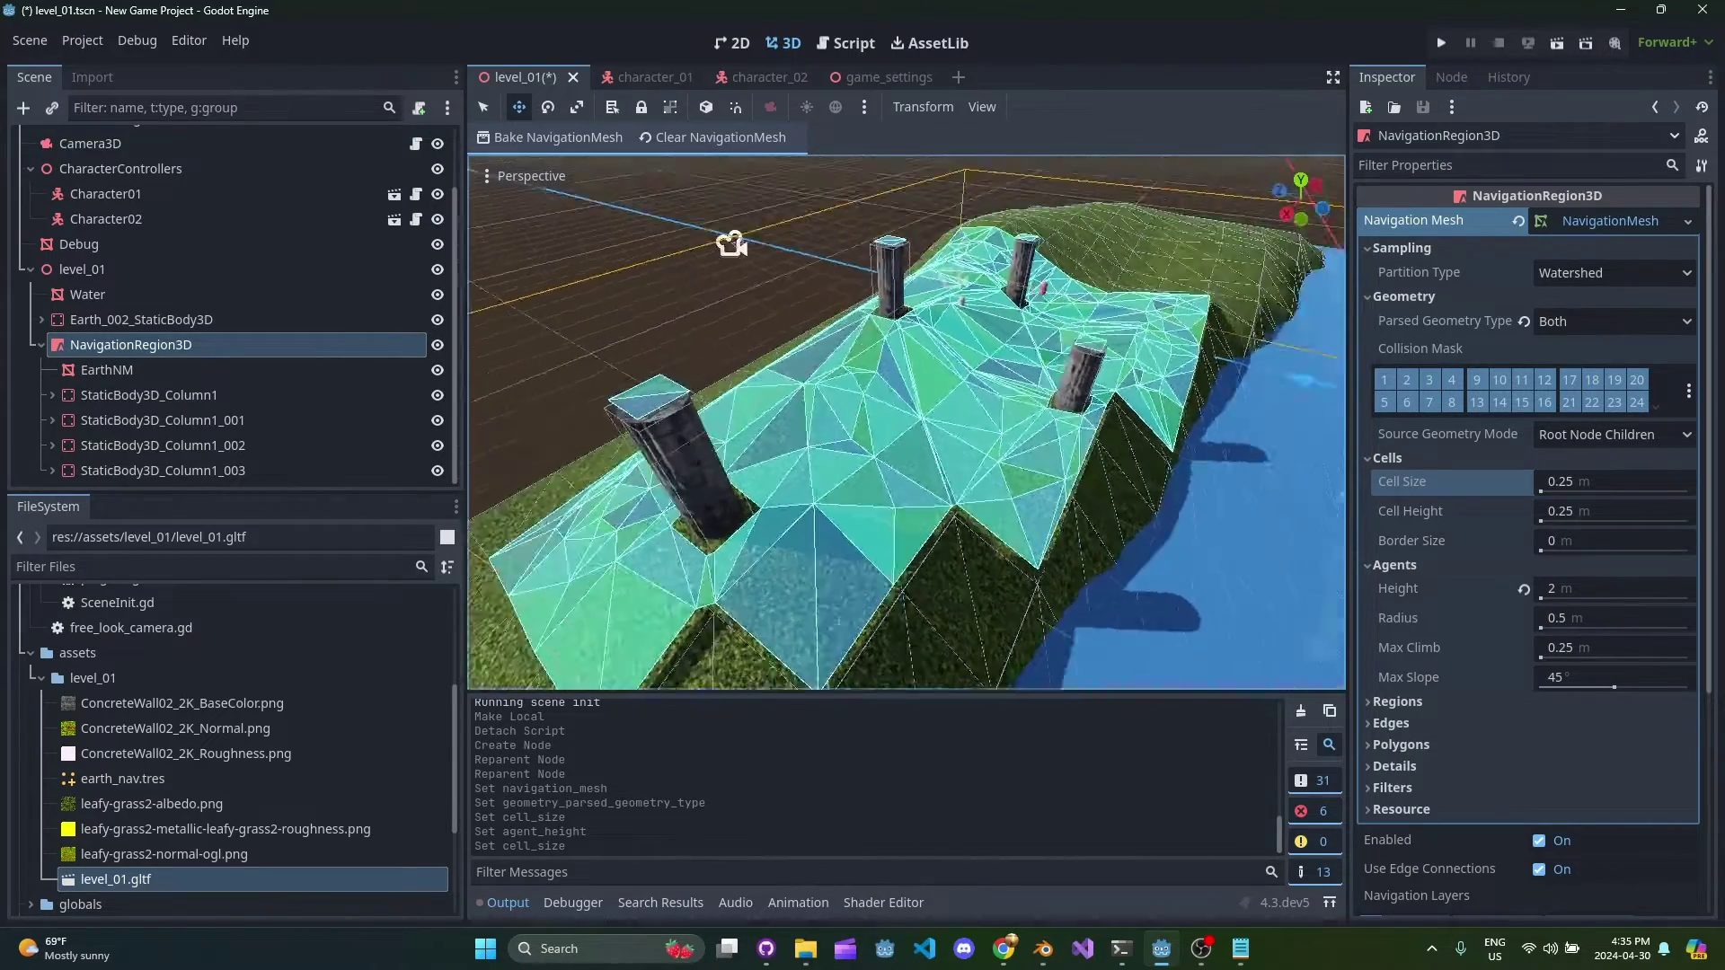
pyautogui.moveTo(907, 423); pyautogui.dragTo(678, 410, button='right')
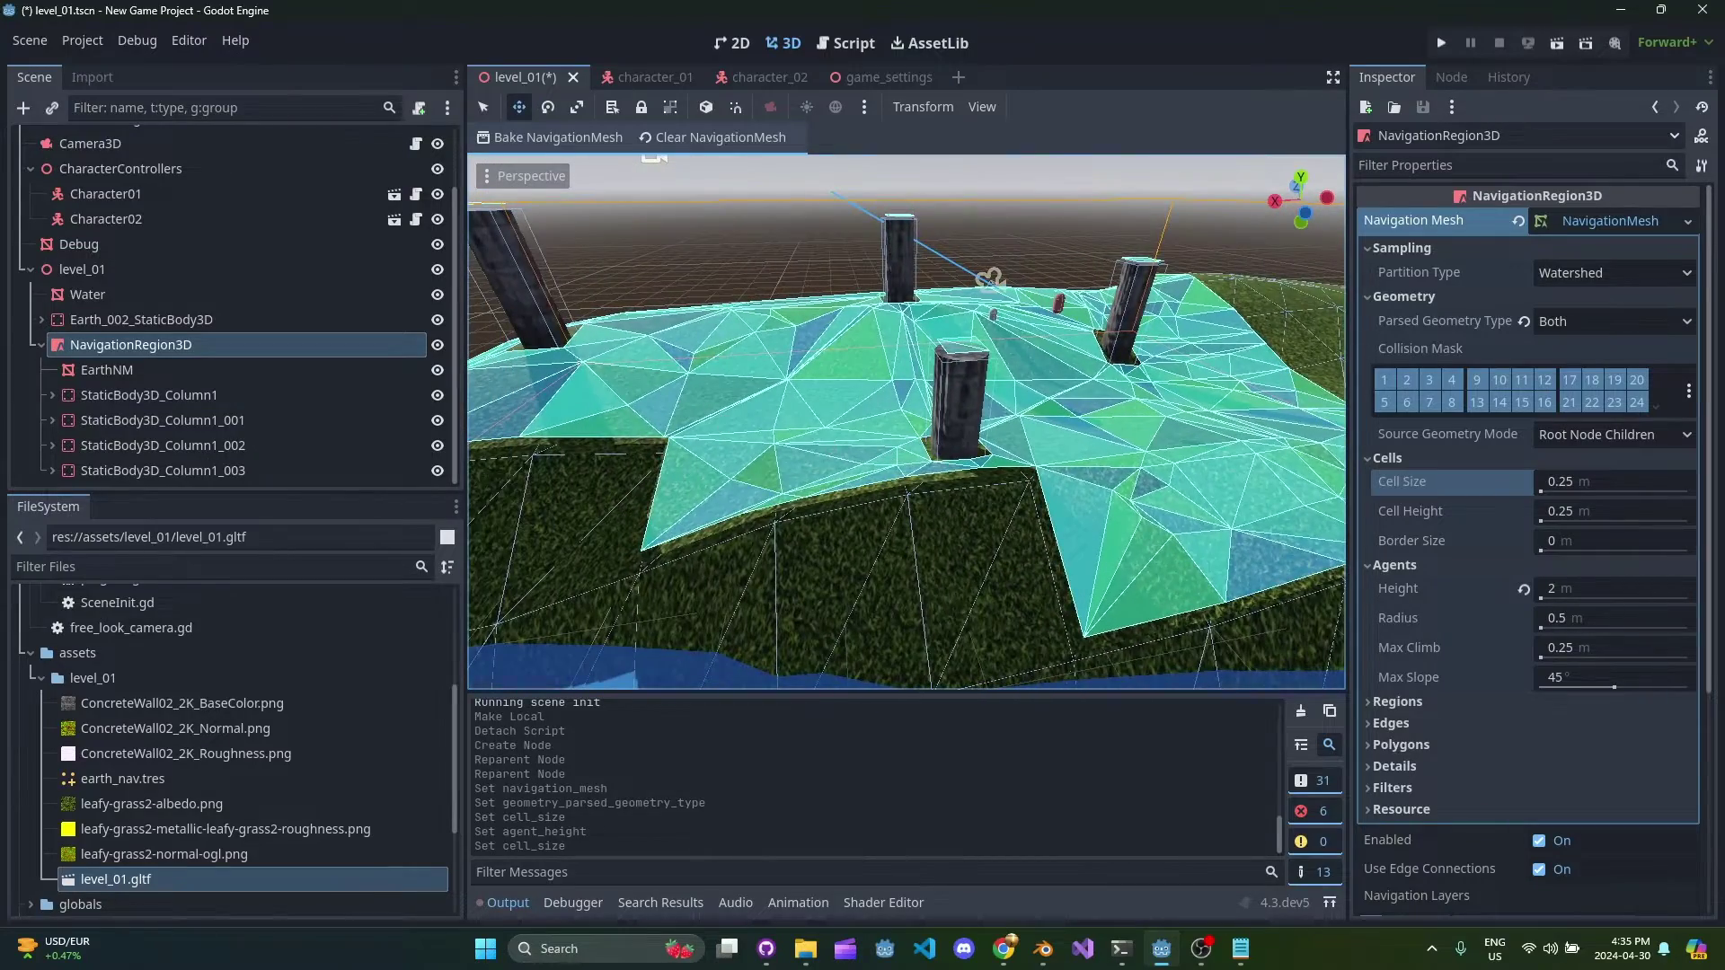
pyautogui.moveTo(906, 459); pyautogui.dragTo(904, 457, button='right')
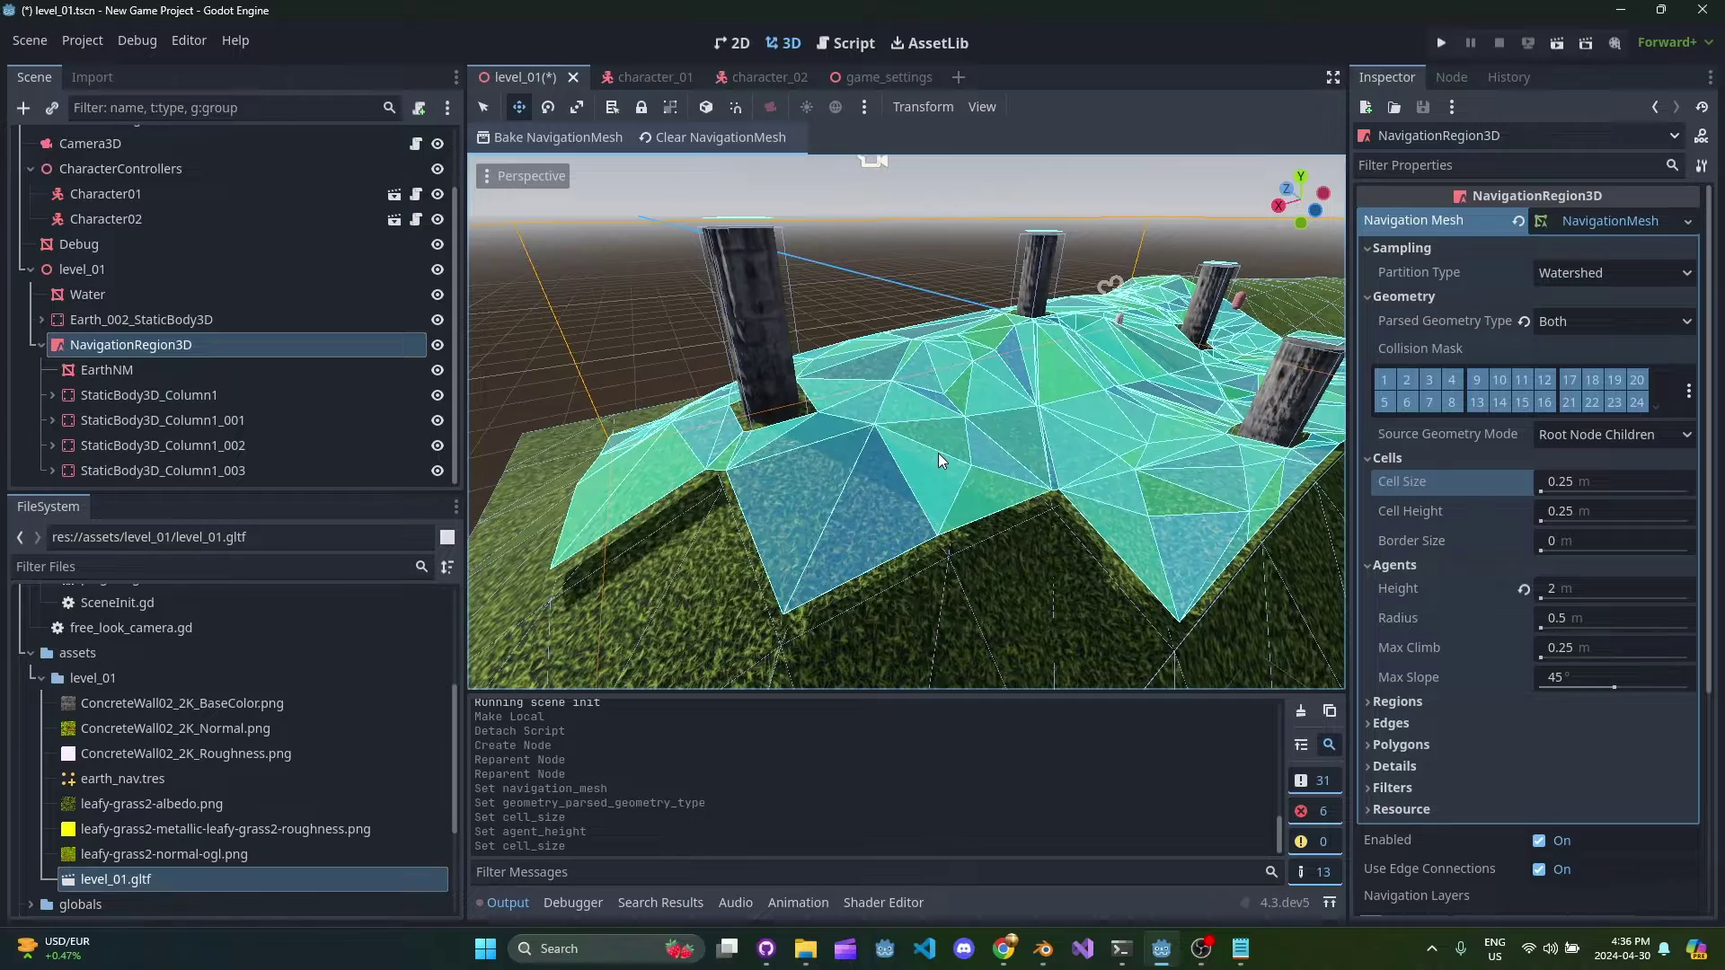
# Step: Run the level with the Godot-baked NavigationRegion3D and maximize the game window
pyautogui.moveTo(941, 451); pyautogui.dragTo(992, 362, button='right')
pyautogui.click(138, 350)
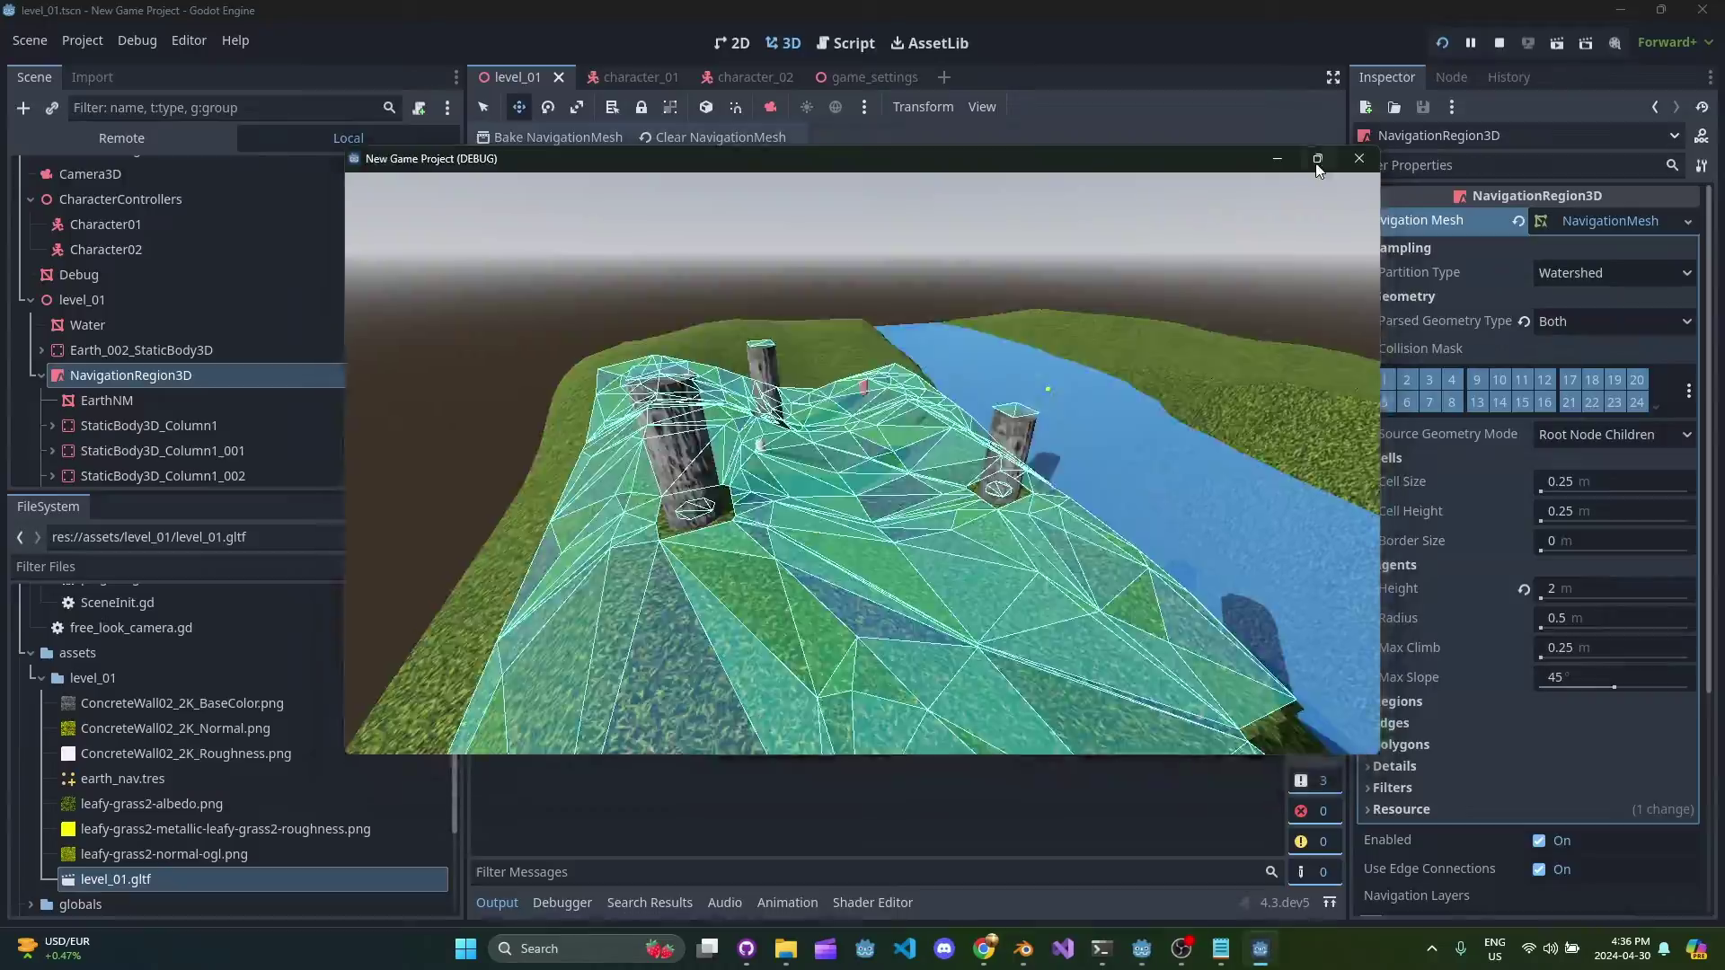
pyautogui.click(1318, 159)
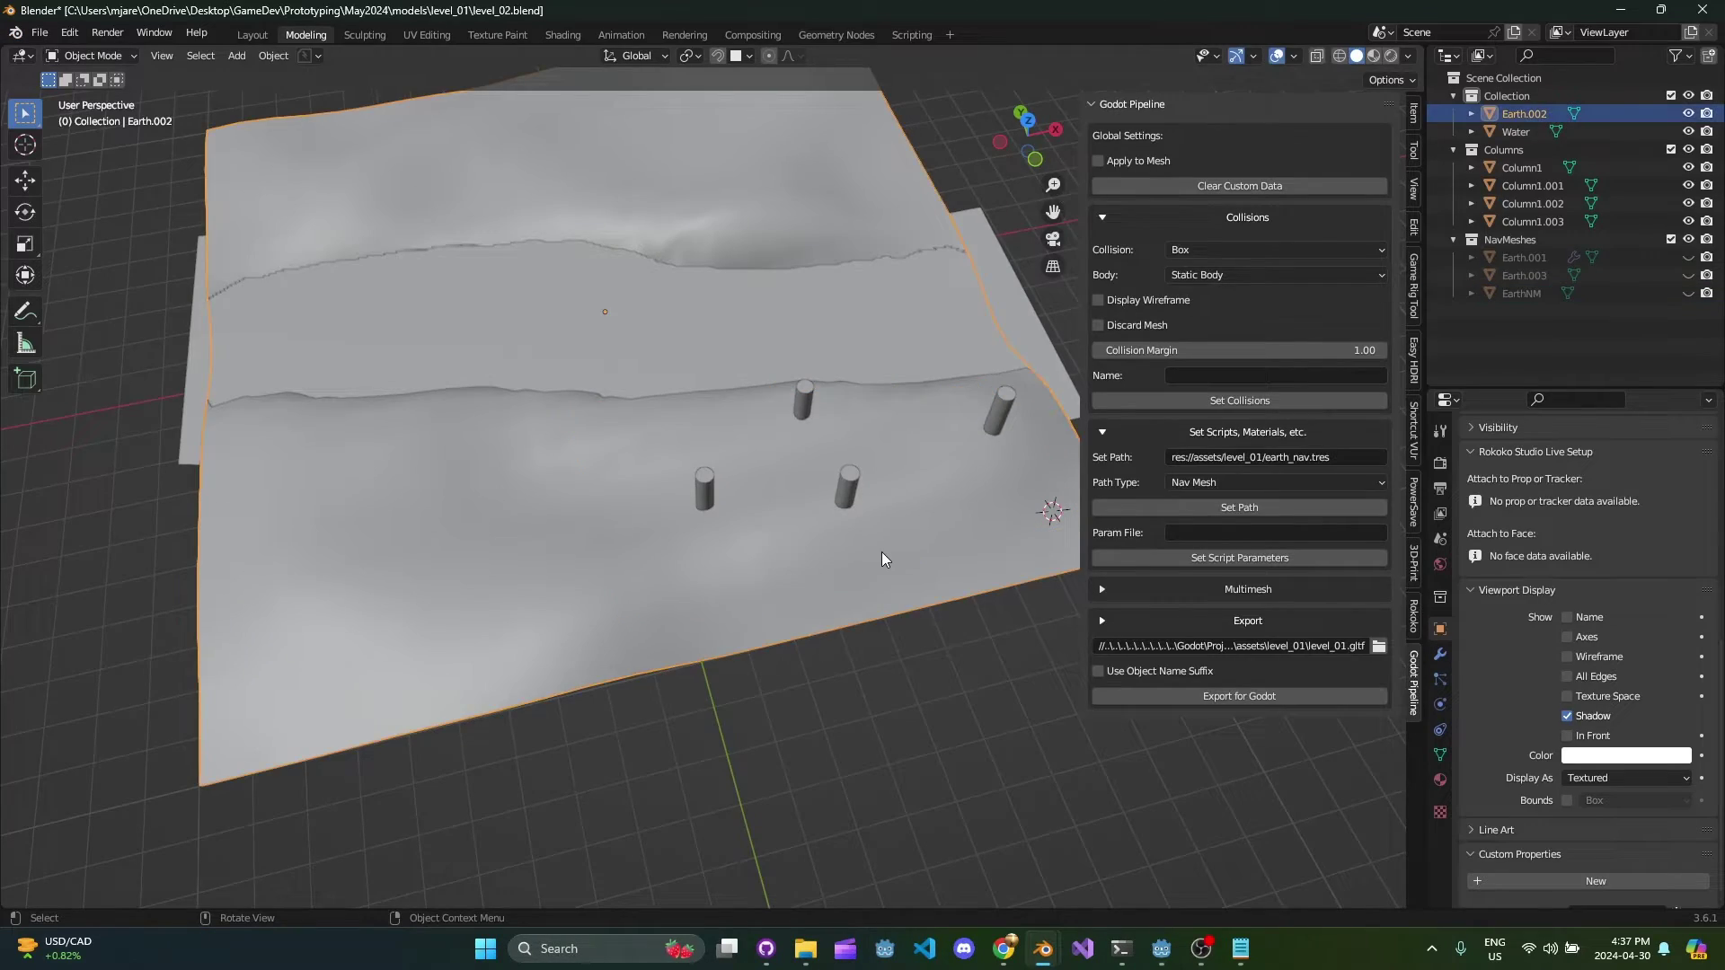
# Step: Put the Earth.002 terrain into edit mode in top view, with face selection and nothing selected
pyautogui.press('KP_7')
pyautogui.press('Tab')
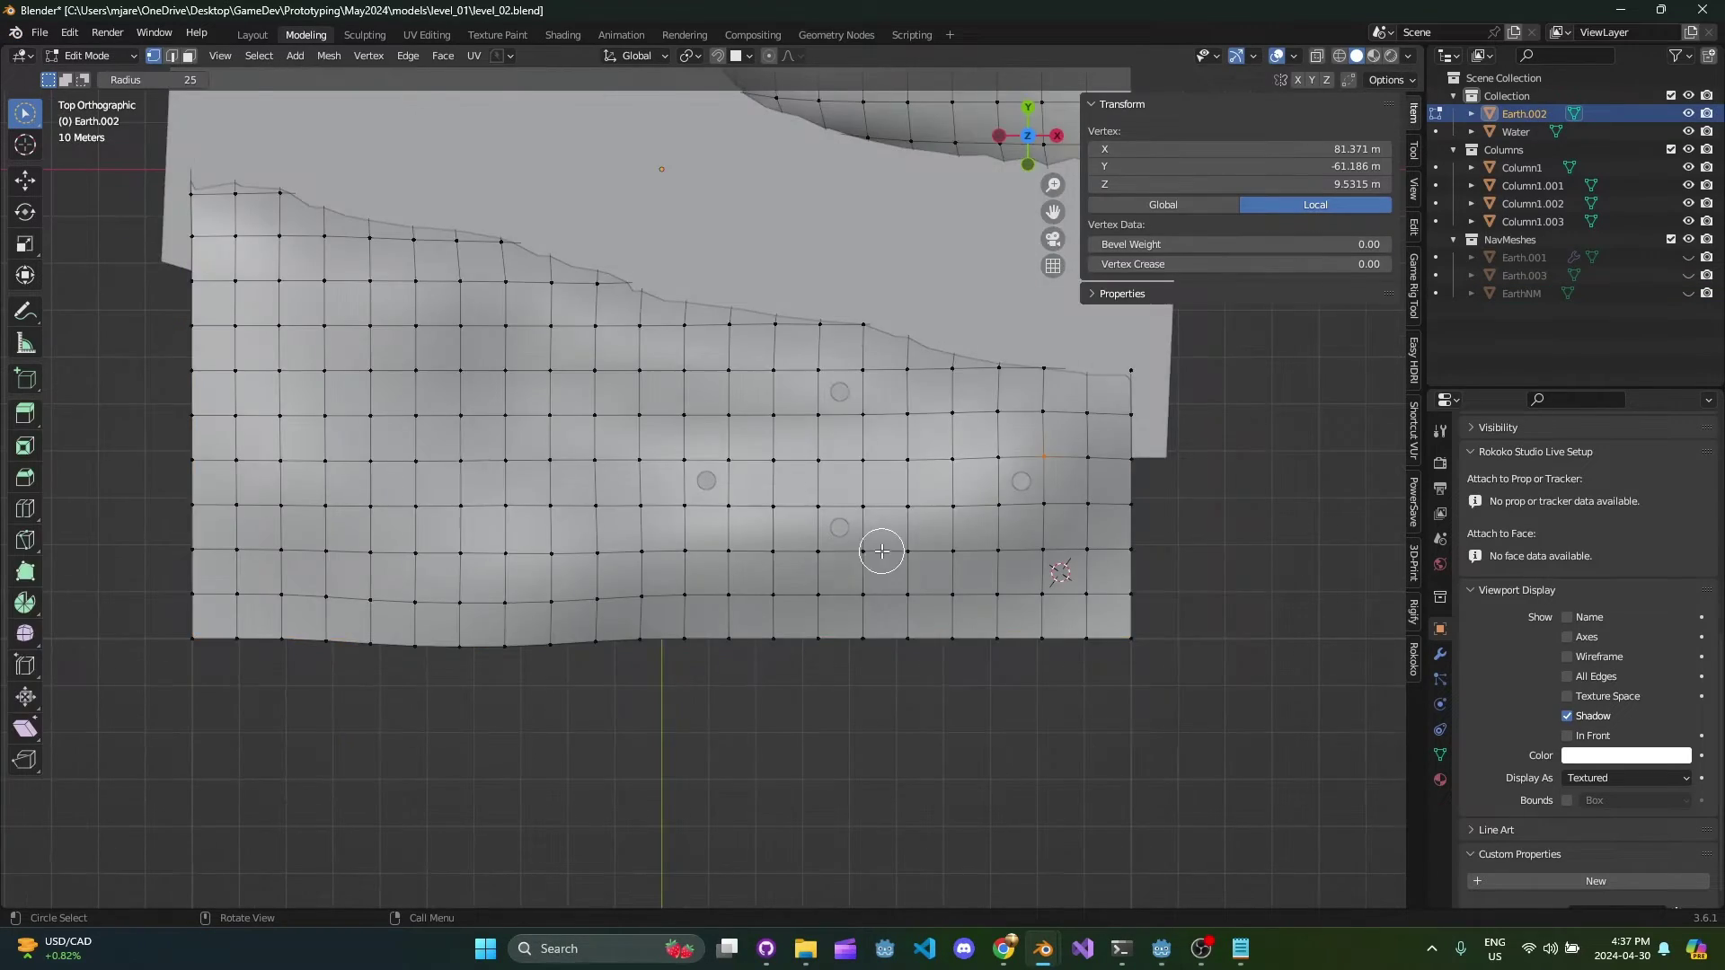
pyautogui.press('Tab')
pyautogui.scroll(3, 728, 505)
pyautogui.press('Tab')
pyautogui.press('Tab')
pyautogui.press('Tab')
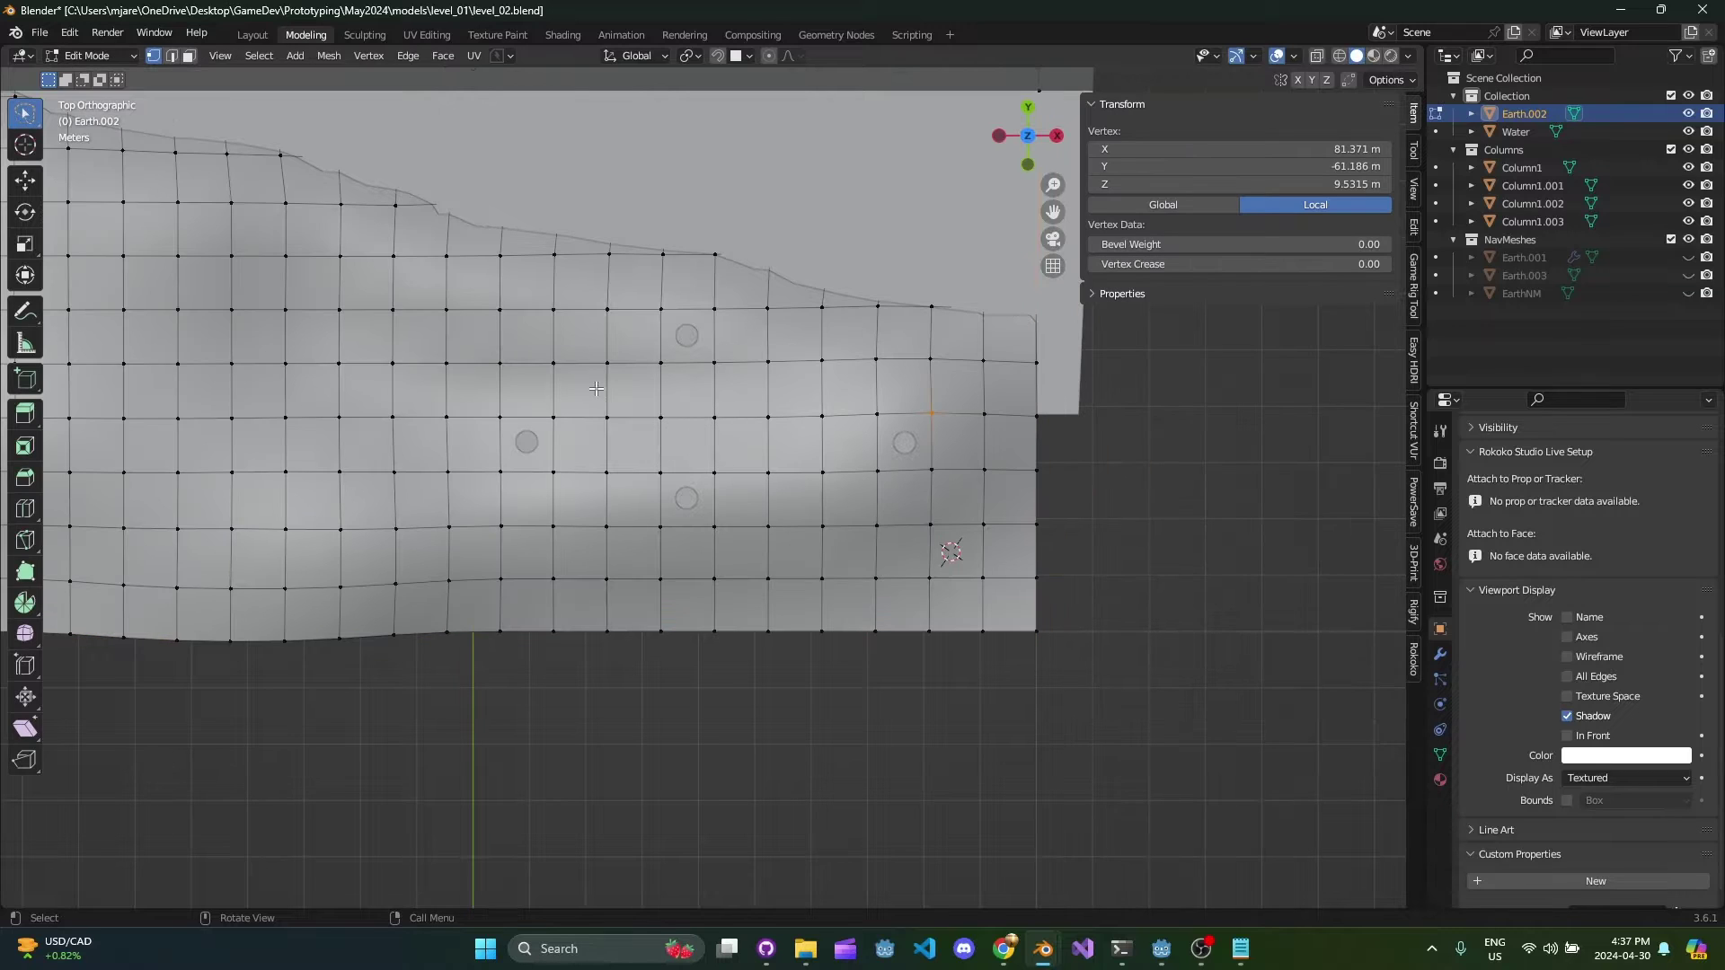
pyautogui.keyDown('shift'); pyautogui.moveTo(627, 384); pyautogui.dragTo(696, 422, button='middle'); pyautogui.keyUp('shift')
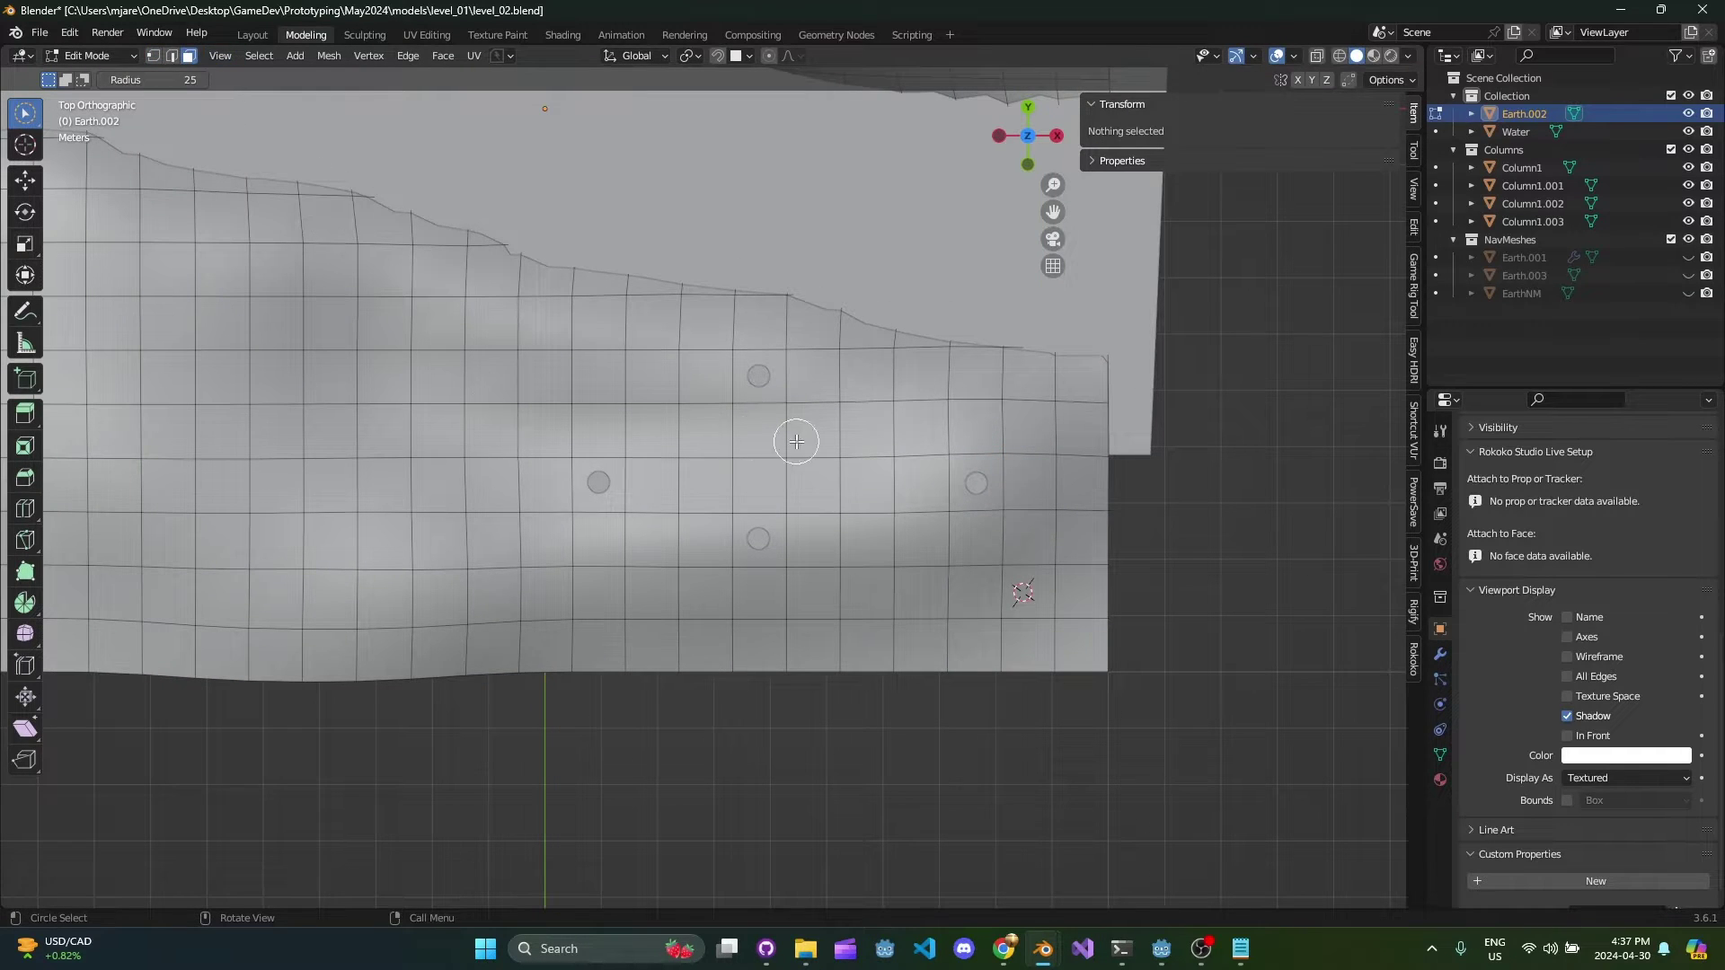
# Step: Circle-select the Earth.002 terrain faces surrounding the four columns, stopping short of the water and outer edges
pyautogui.keyDown('shift'); pyautogui.moveTo(702, 509); pyautogui.dragTo(816, 472, button='middle'); pyautogui.keyUp('shift')
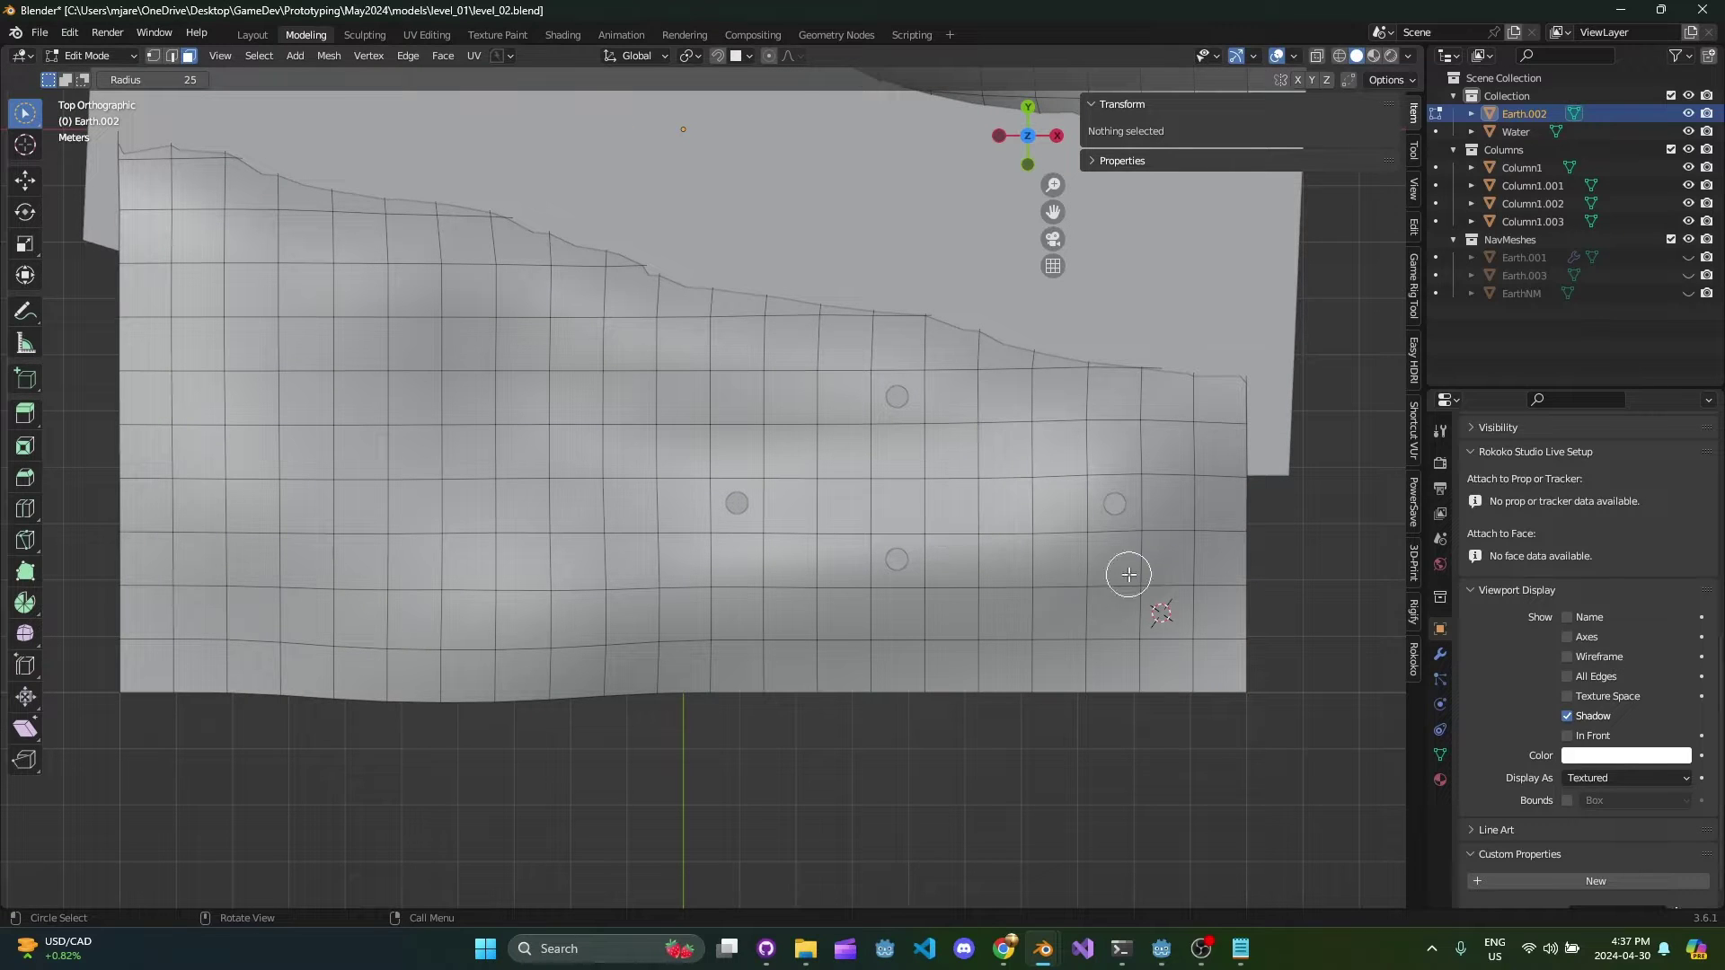
pyautogui.moveTo(795, 449)
pyautogui.mouseDown()
pyautogui.moveTo(683, 400)
pyautogui.moveTo(665, 547)
pyautogui.mouseUp()
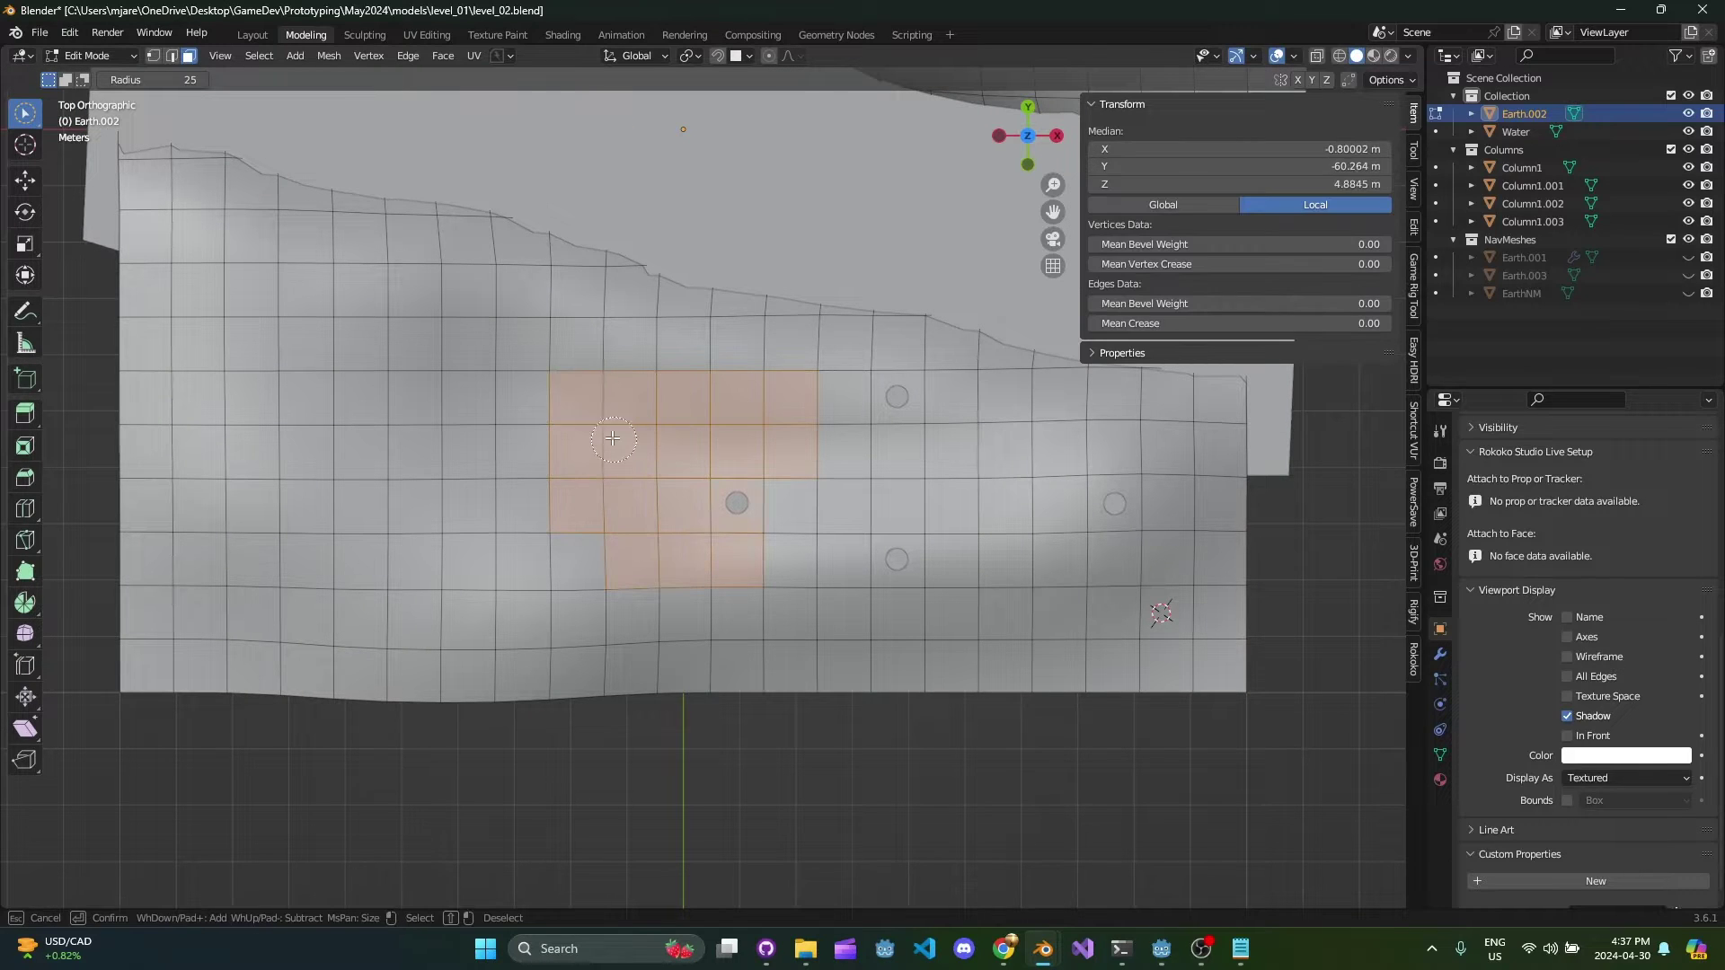
pyautogui.moveTo(927, 438)
pyautogui.mouseDown()
pyautogui.moveTo(1118, 543)
pyautogui.moveTo(1150, 589)
pyautogui.moveTo(682, 611)
pyautogui.moveTo(593, 577)
pyautogui.mouseUp()
pyautogui.moveTo(955, 520); pyautogui.dragTo(643, 543, button='middle')
pyautogui.moveTo(808, 490); pyautogui.dragTo(775, 520, button='middle')
pyautogui.scroll(-2, 676, 494)
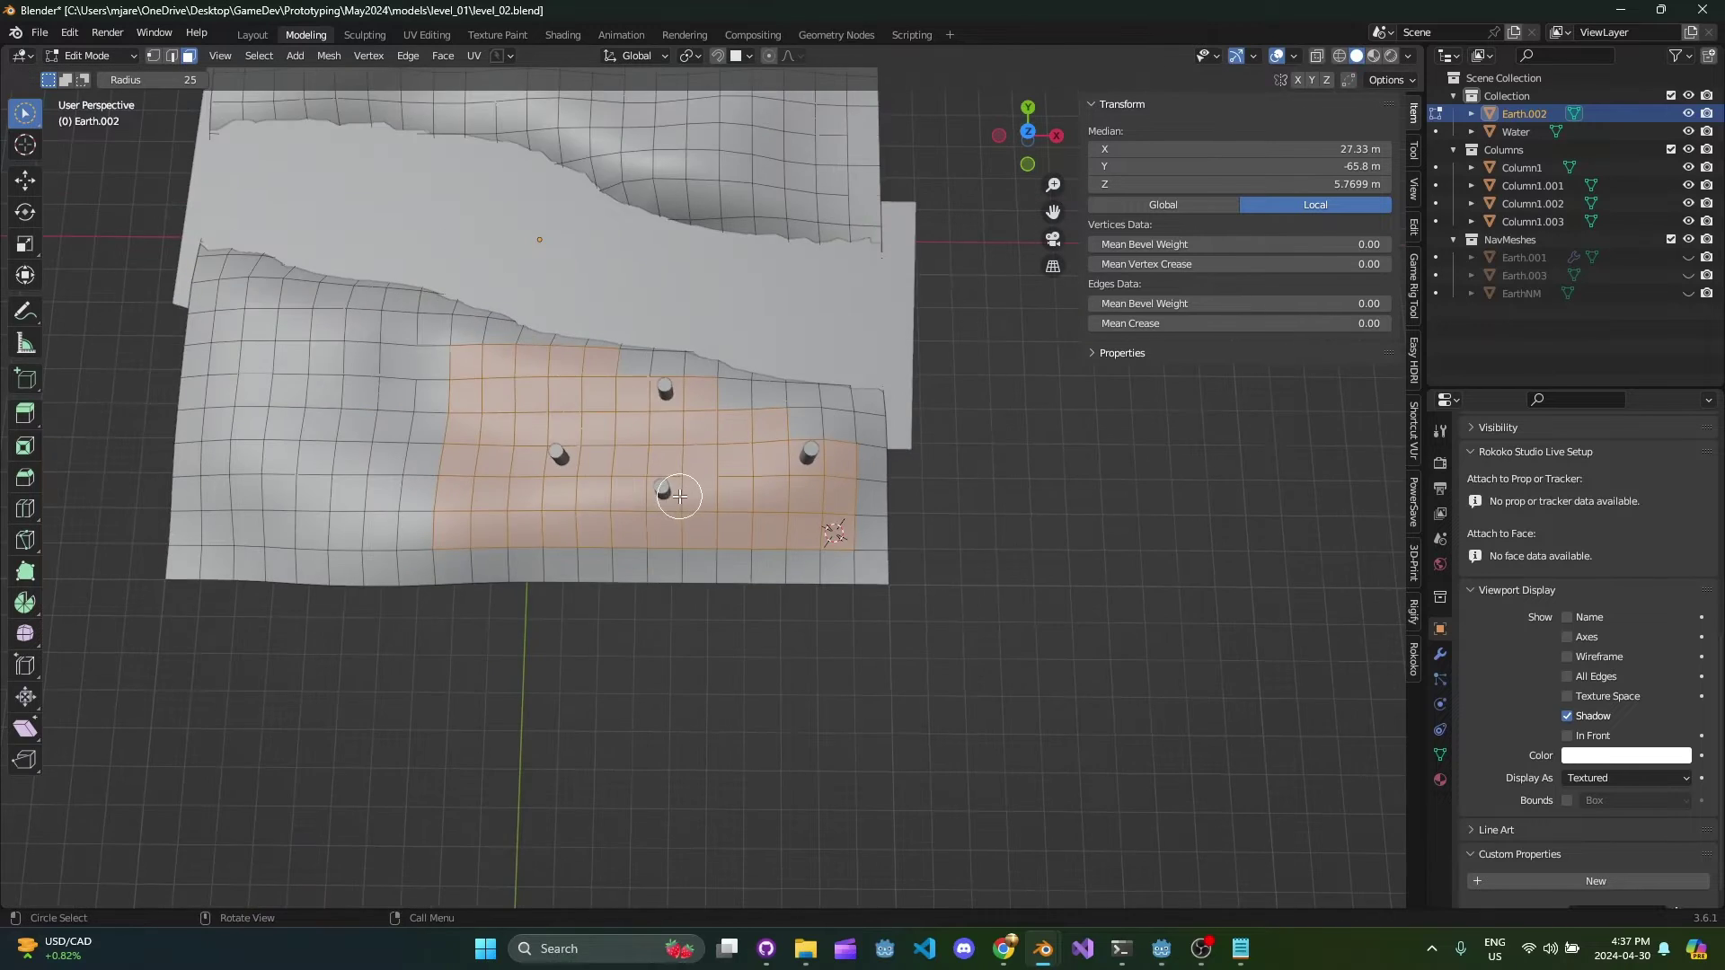
pyautogui.moveTo(670, 493); pyautogui.dragTo(787, 491, button='middle')
pyautogui.keyDown('ctrl'); pyautogui.moveTo(571, 335); pyautogui.dragTo(619, 595); pyautogui.keyUp('ctrl')
pyautogui.moveTo(588, 352); pyautogui.dragTo(622, 396)
# Step: Duplicate the selected terrain faces in place, separate them into a new object and return to object mode
pyautogui.moveTo(638, 543); pyautogui.dragTo(770, 470, button='middle')
pyautogui.hotkey('shift', 'd')
pyautogui.rightClick(754, 490)
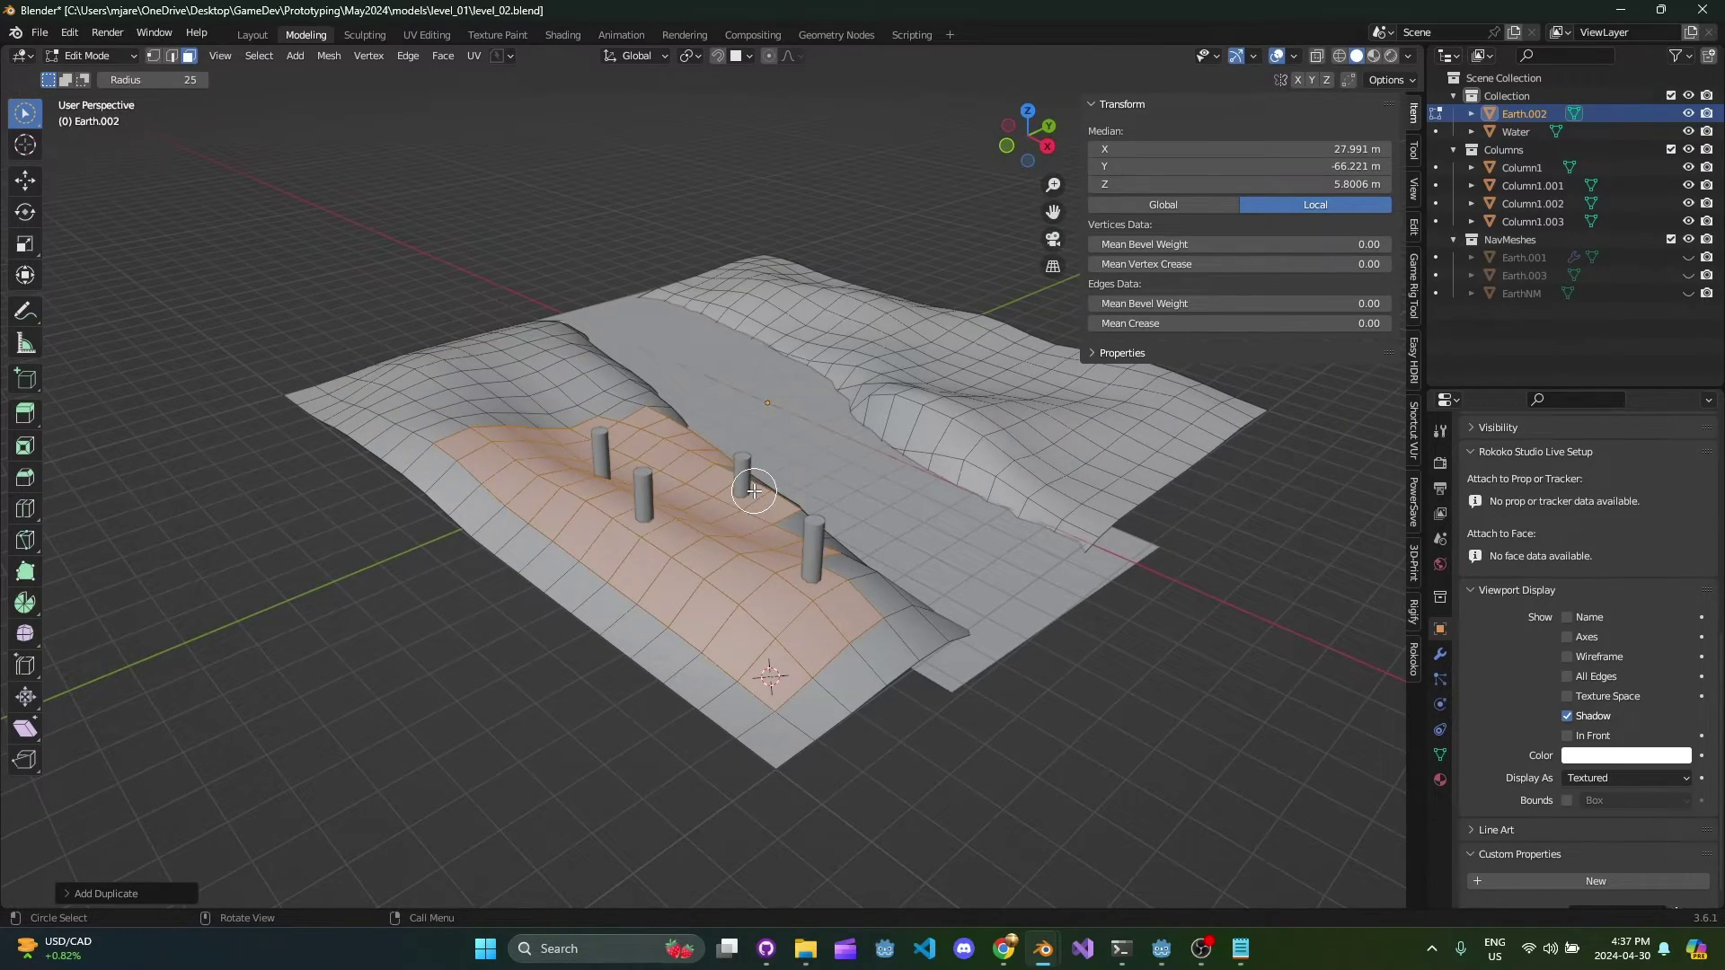
pyautogui.press('p')
pyautogui.click(753, 491)
pyautogui.press('Tab')
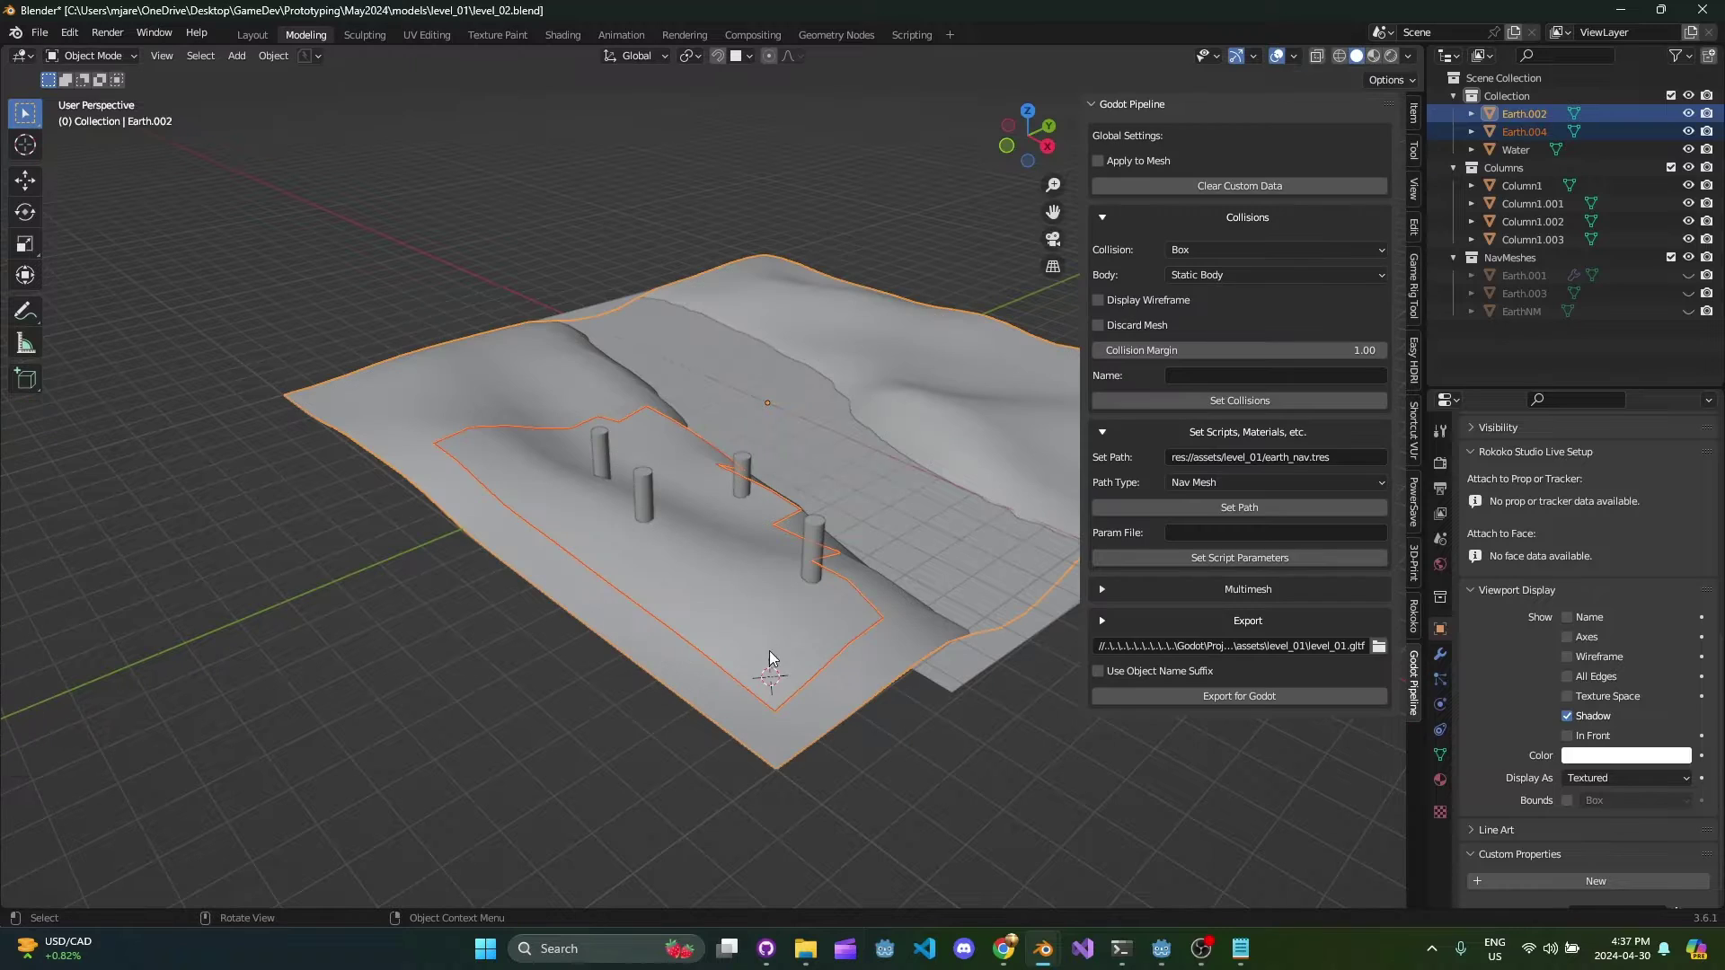
# Step: Move the separated terrain patch to the NavMeshes collection
pyautogui.click(755, 561)
pyautogui.press('m')
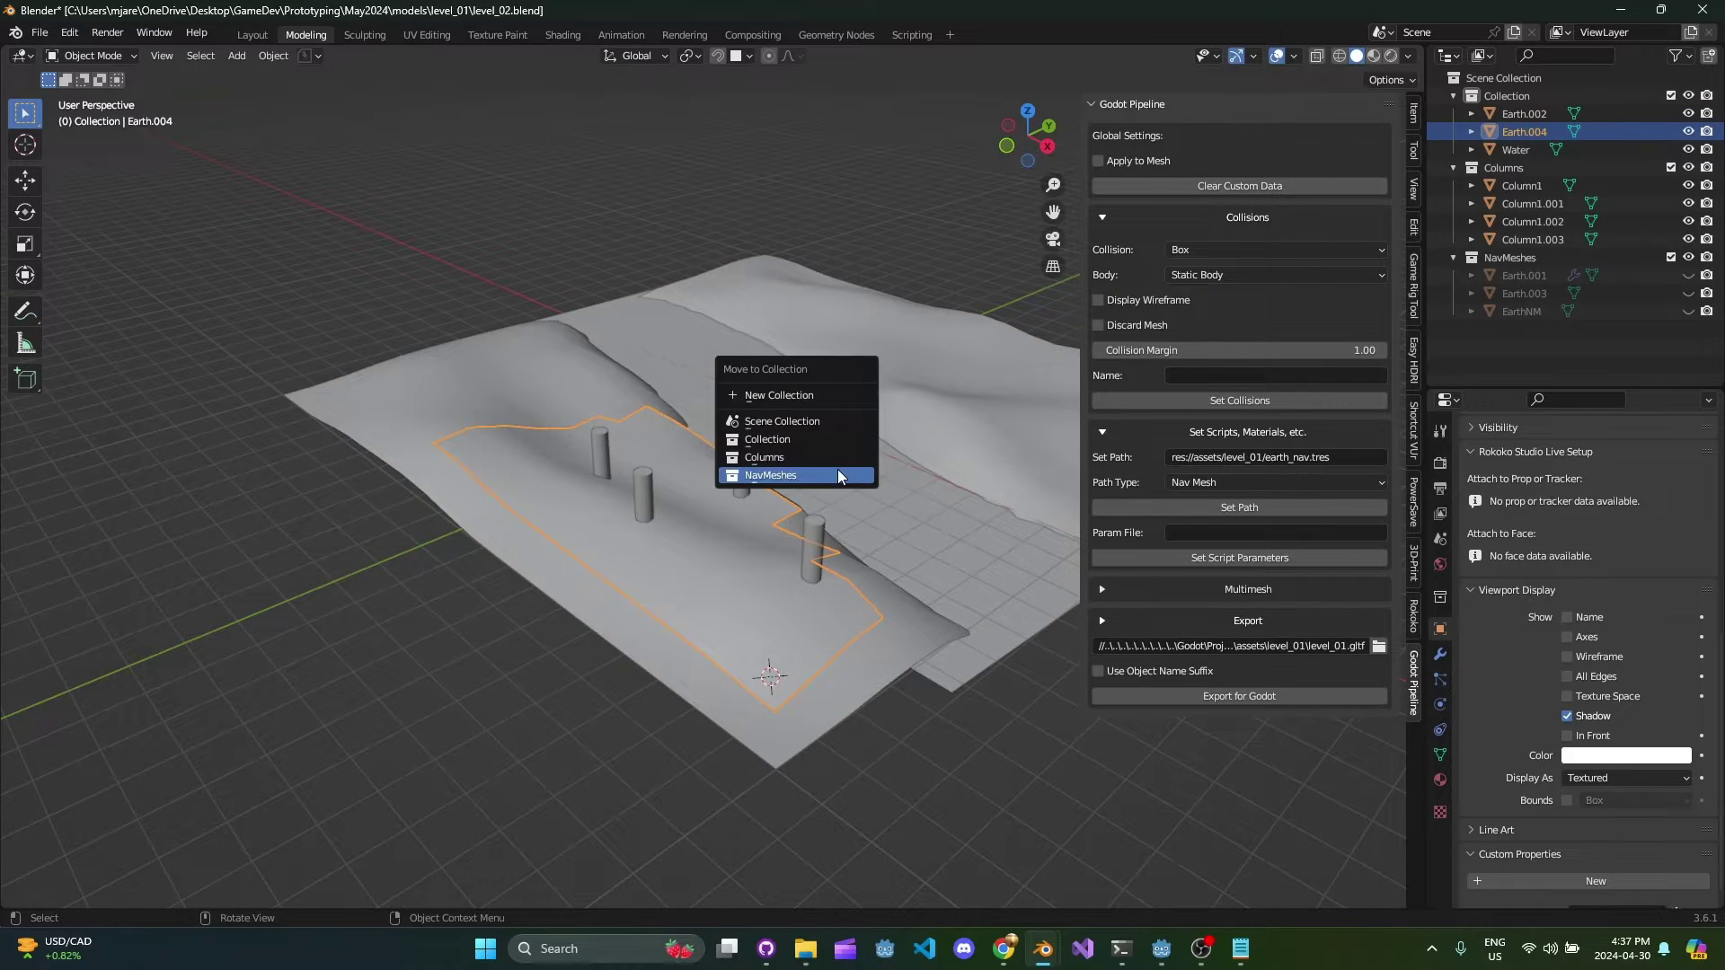
pyautogui.click(827, 469)
# Step: Add Decimate, Shrinkwrap and Triangulate modifiers, in that order, to the Earth.004 terrain patch
pyautogui.moveTo(707, 544); pyautogui.dragTo(791, 572, button='middle')
pyautogui.scroll(2, 790, 571)
pyautogui.click(1440, 654)
pyautogui.click(1512, 459)
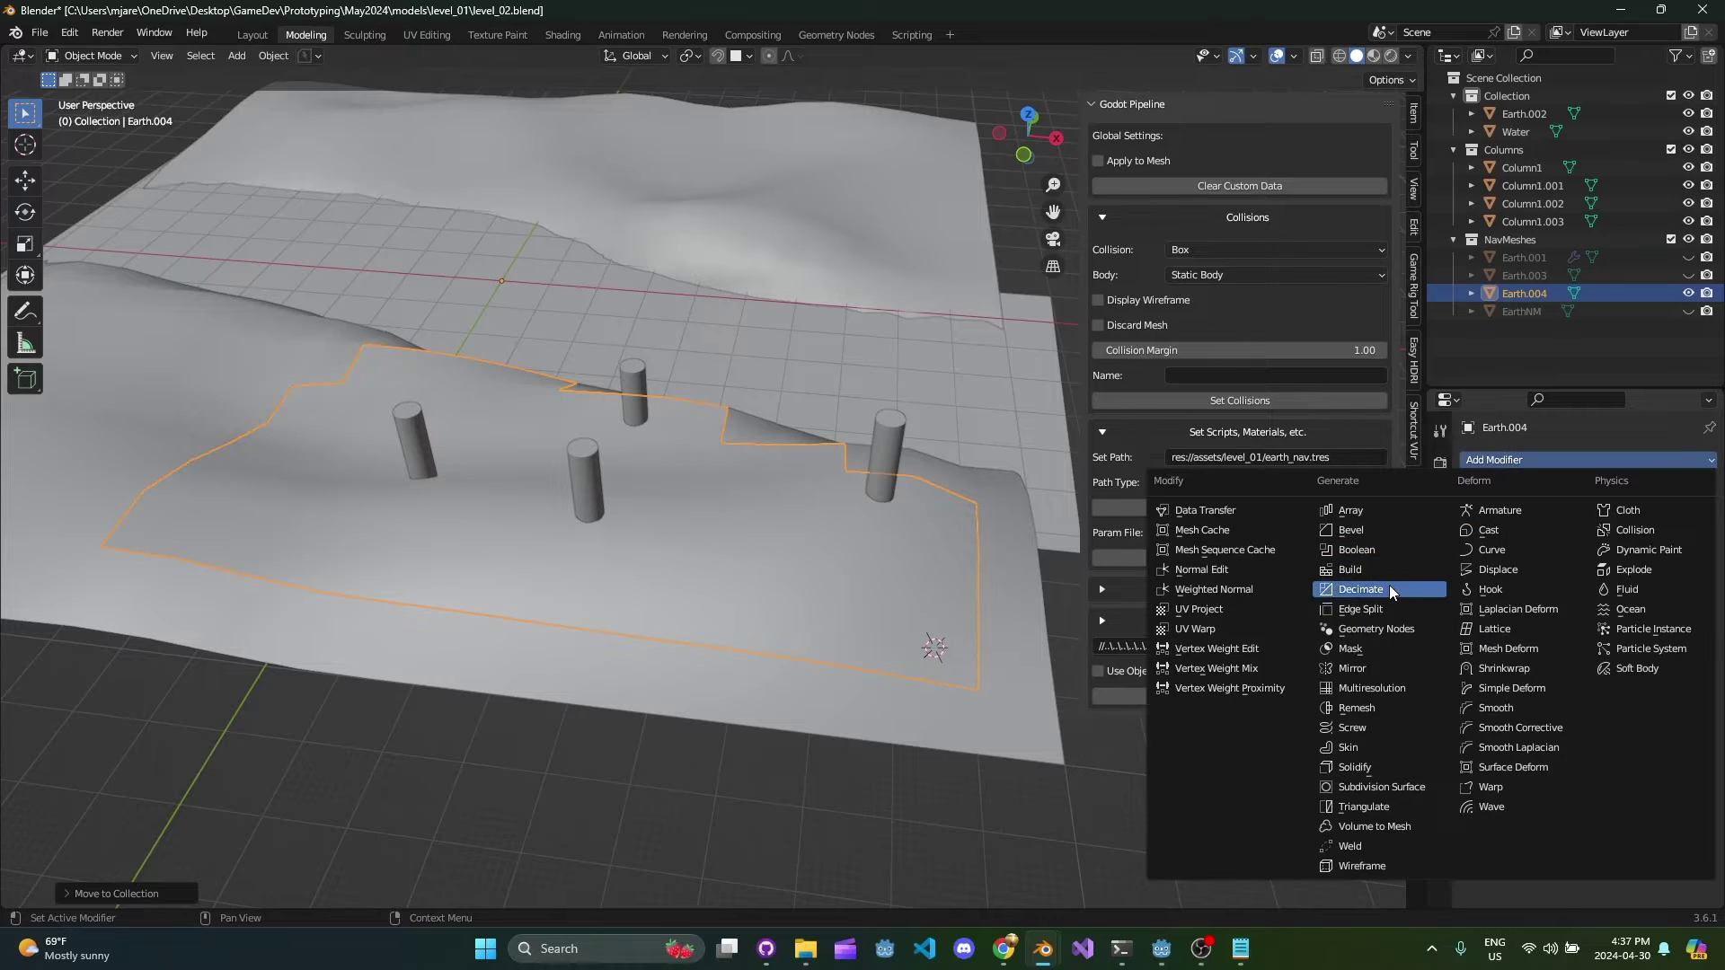
pyautogui.click(1389, 590)
pyautogui.click(1475, 493)
pyautogui.click(1513, 460)
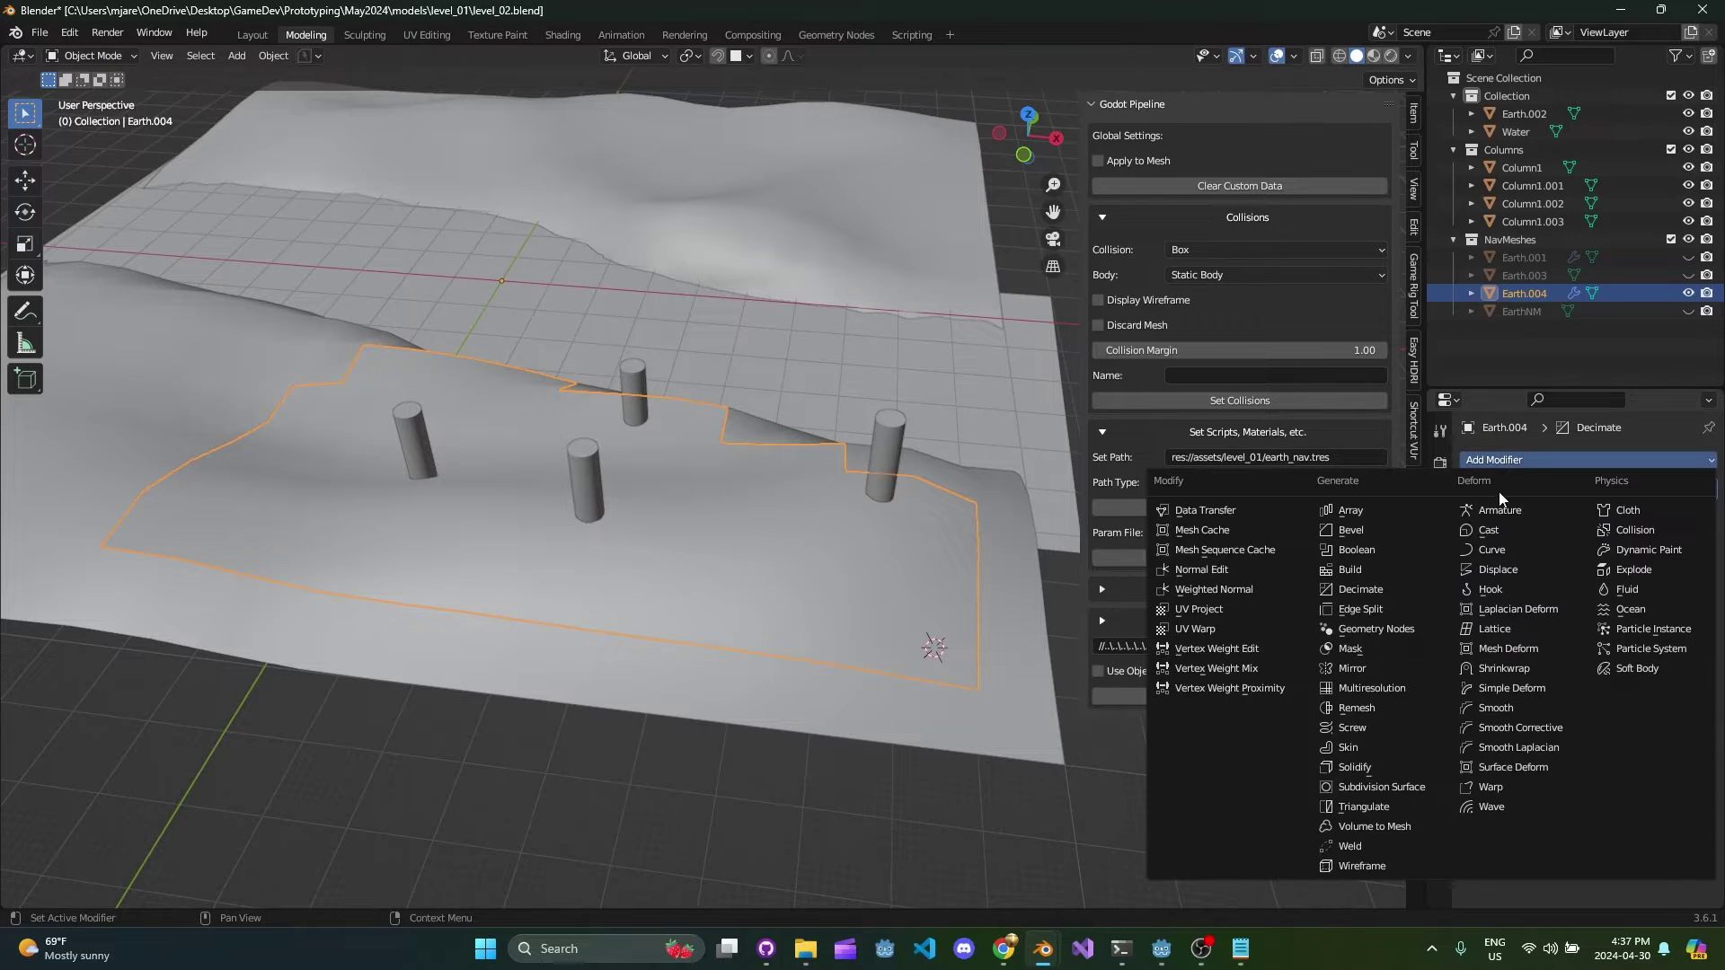
pyautogui.click(1547, 675)
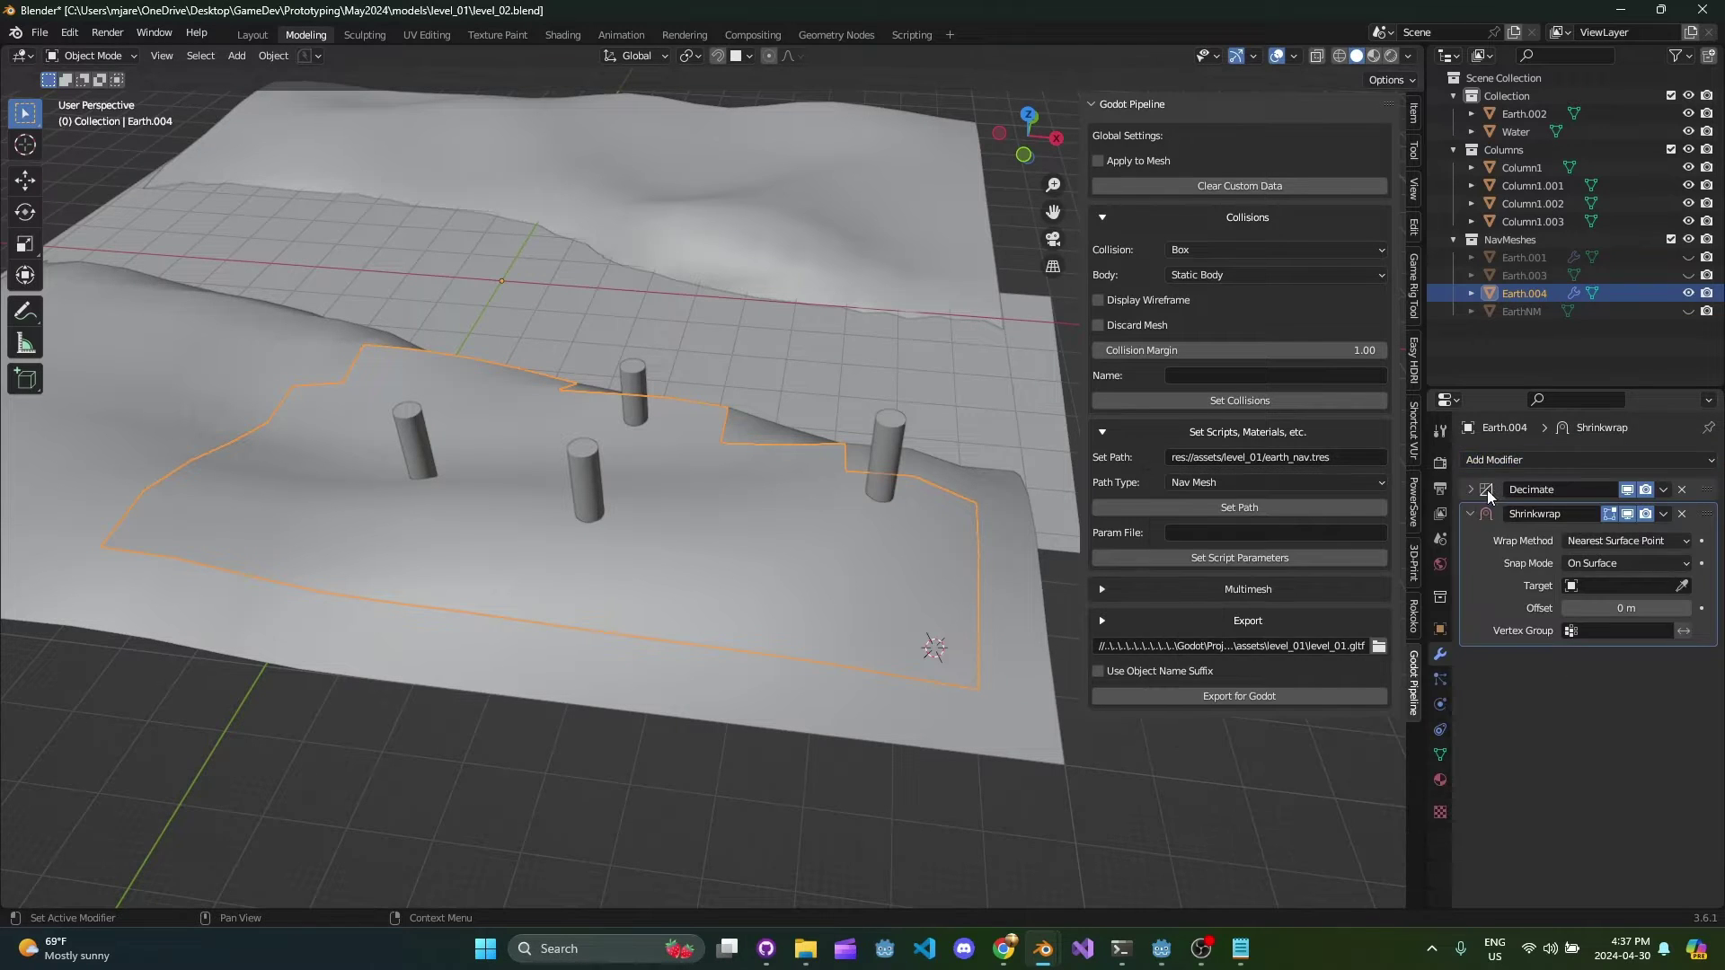
pyautogui.click(1471, 513)
pyautogui.click(1505, 460)
pyautogui.click(1530, 569)
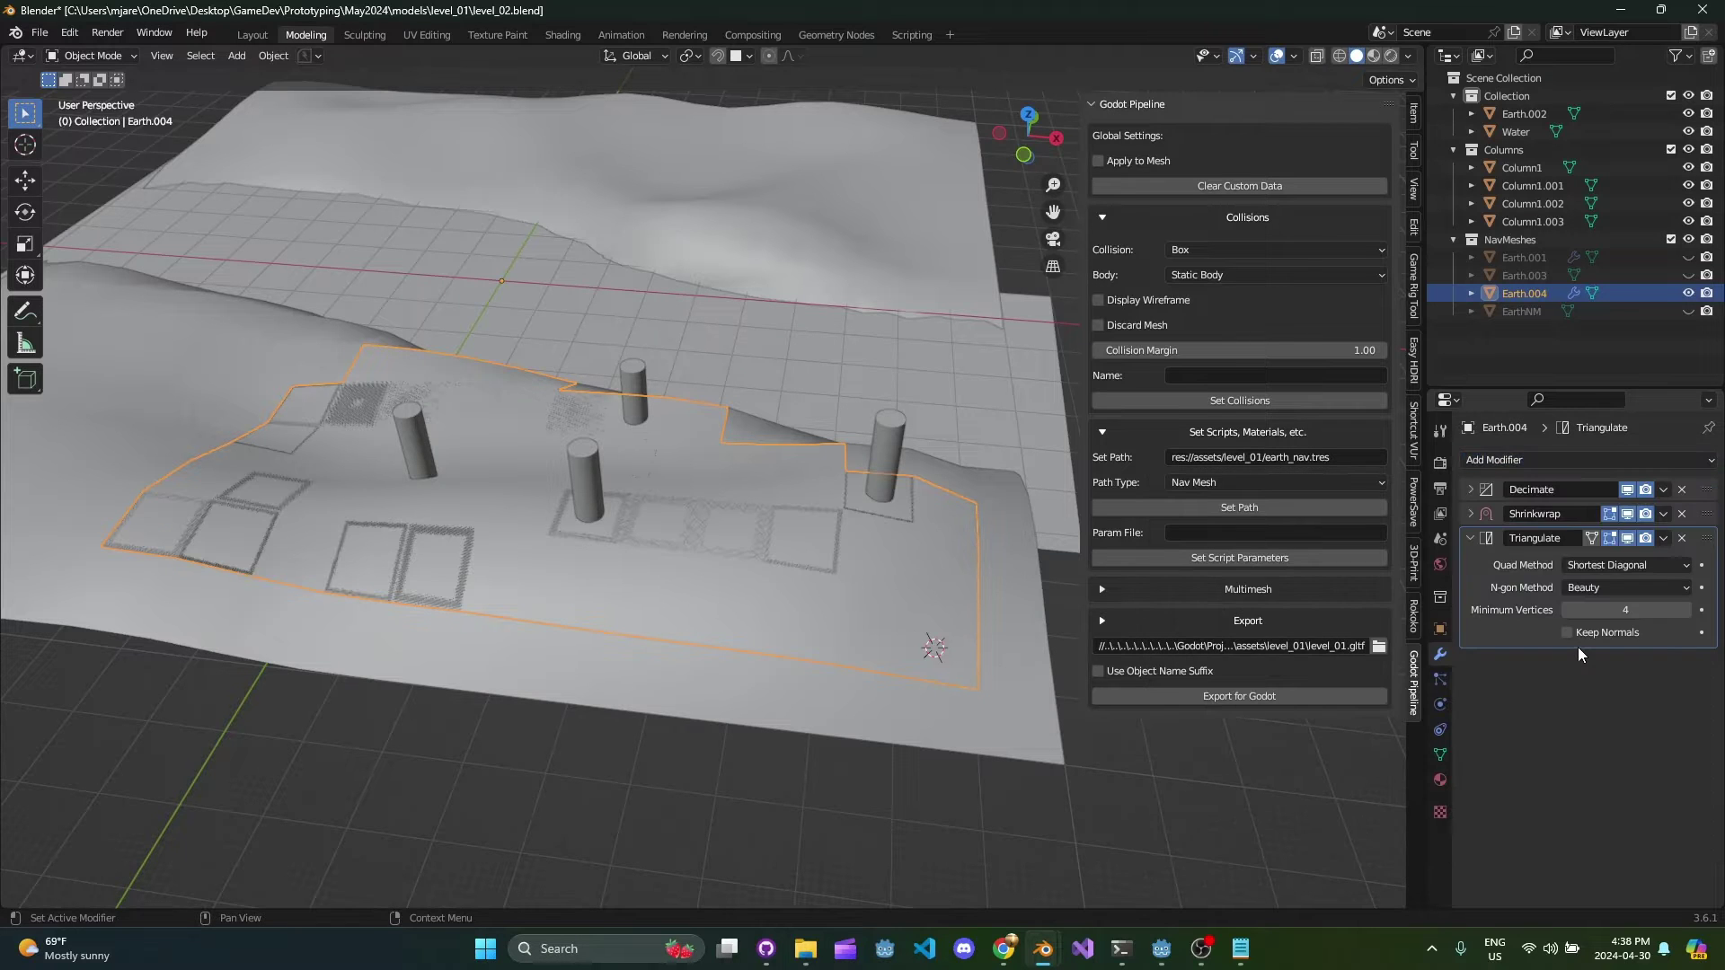
# Step: Set the Shrinkwrap to Target Normal Project, Above Surface, with a 1 m offset and the Earth.002 terrain as target
pyautogui.moveTo(954, 564); pyautogui.dragTo(876, 564, button='middle')
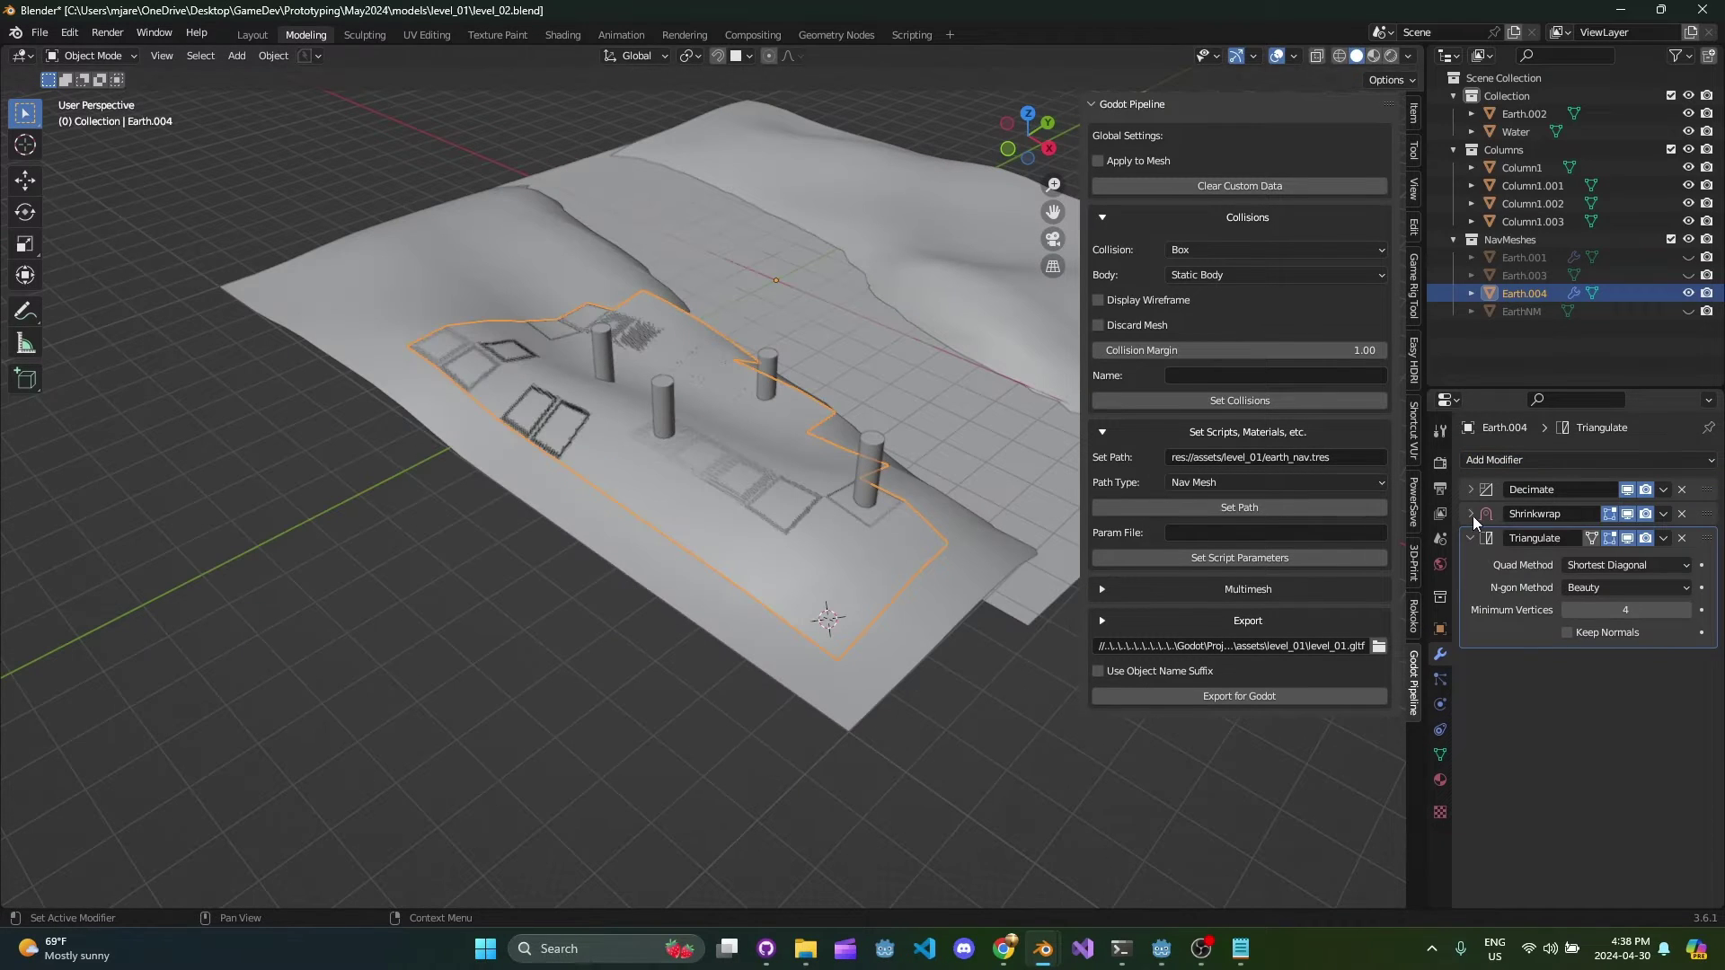
pyautogui.click(1471, 514)
pyautogui.click(1656, 548)
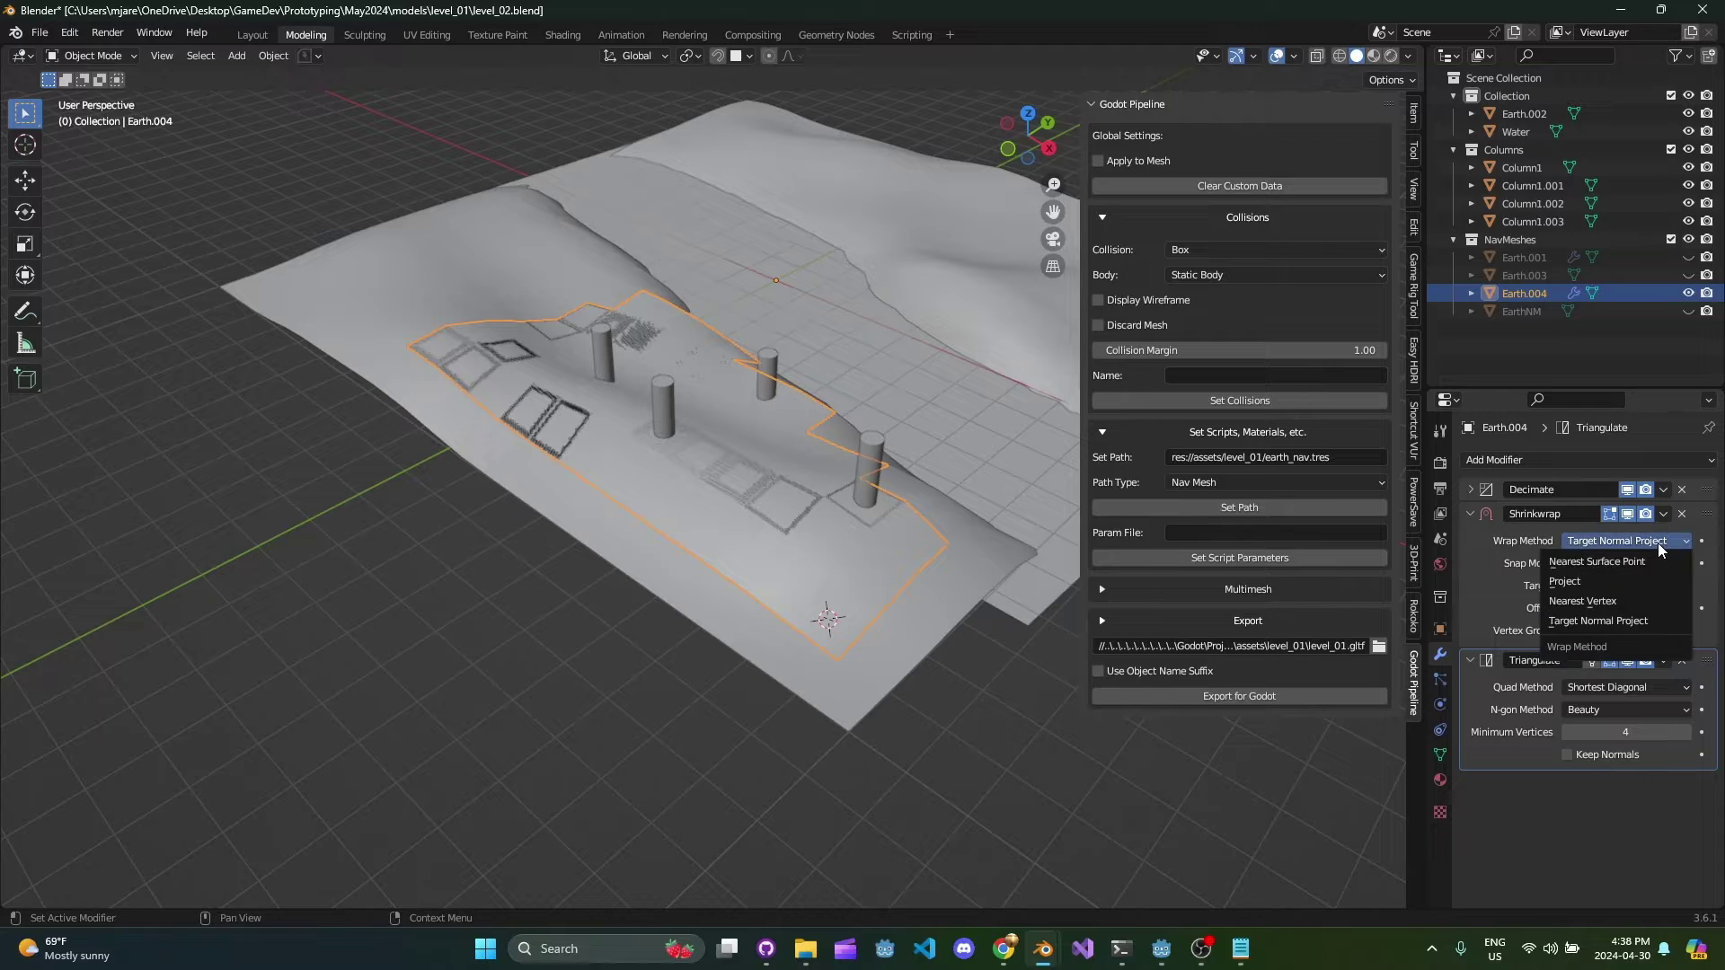
pyautogui.click(1624, 620)
pyautogui.click(1648, 566)
pyautogui.click(1641, 672)
pyautogui.click(1633, 609)
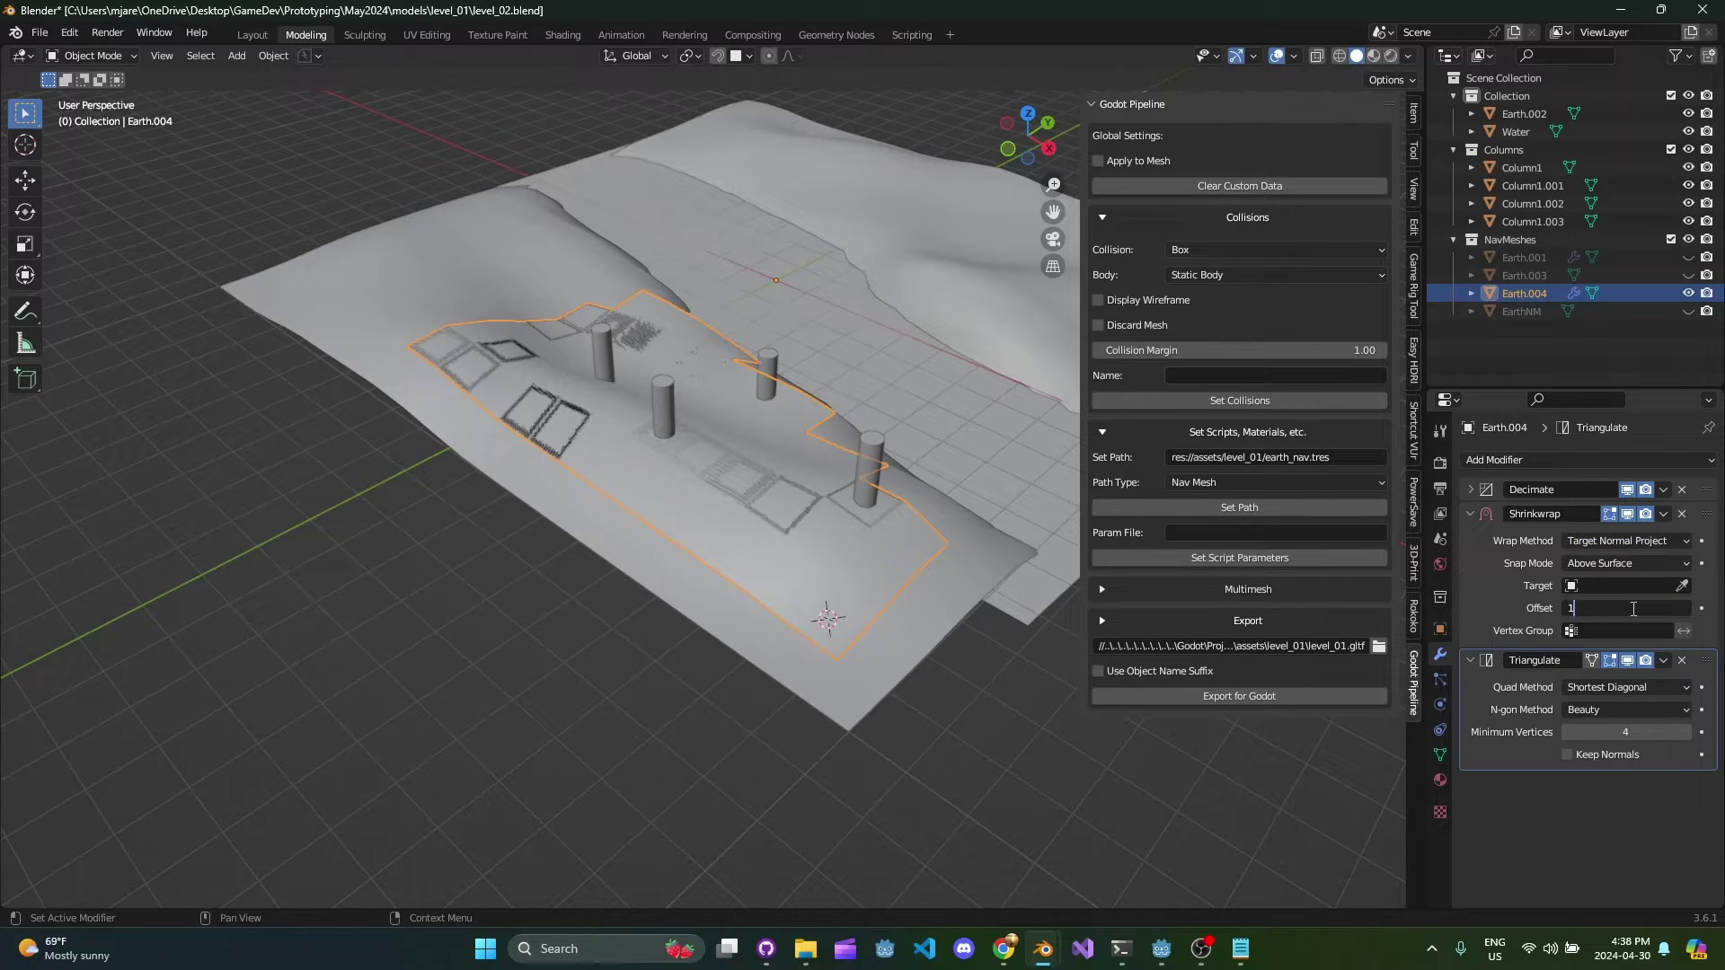
pyautogui.write('1')
pyautogui.press('Return')
pyautogui.click(1681, 585)
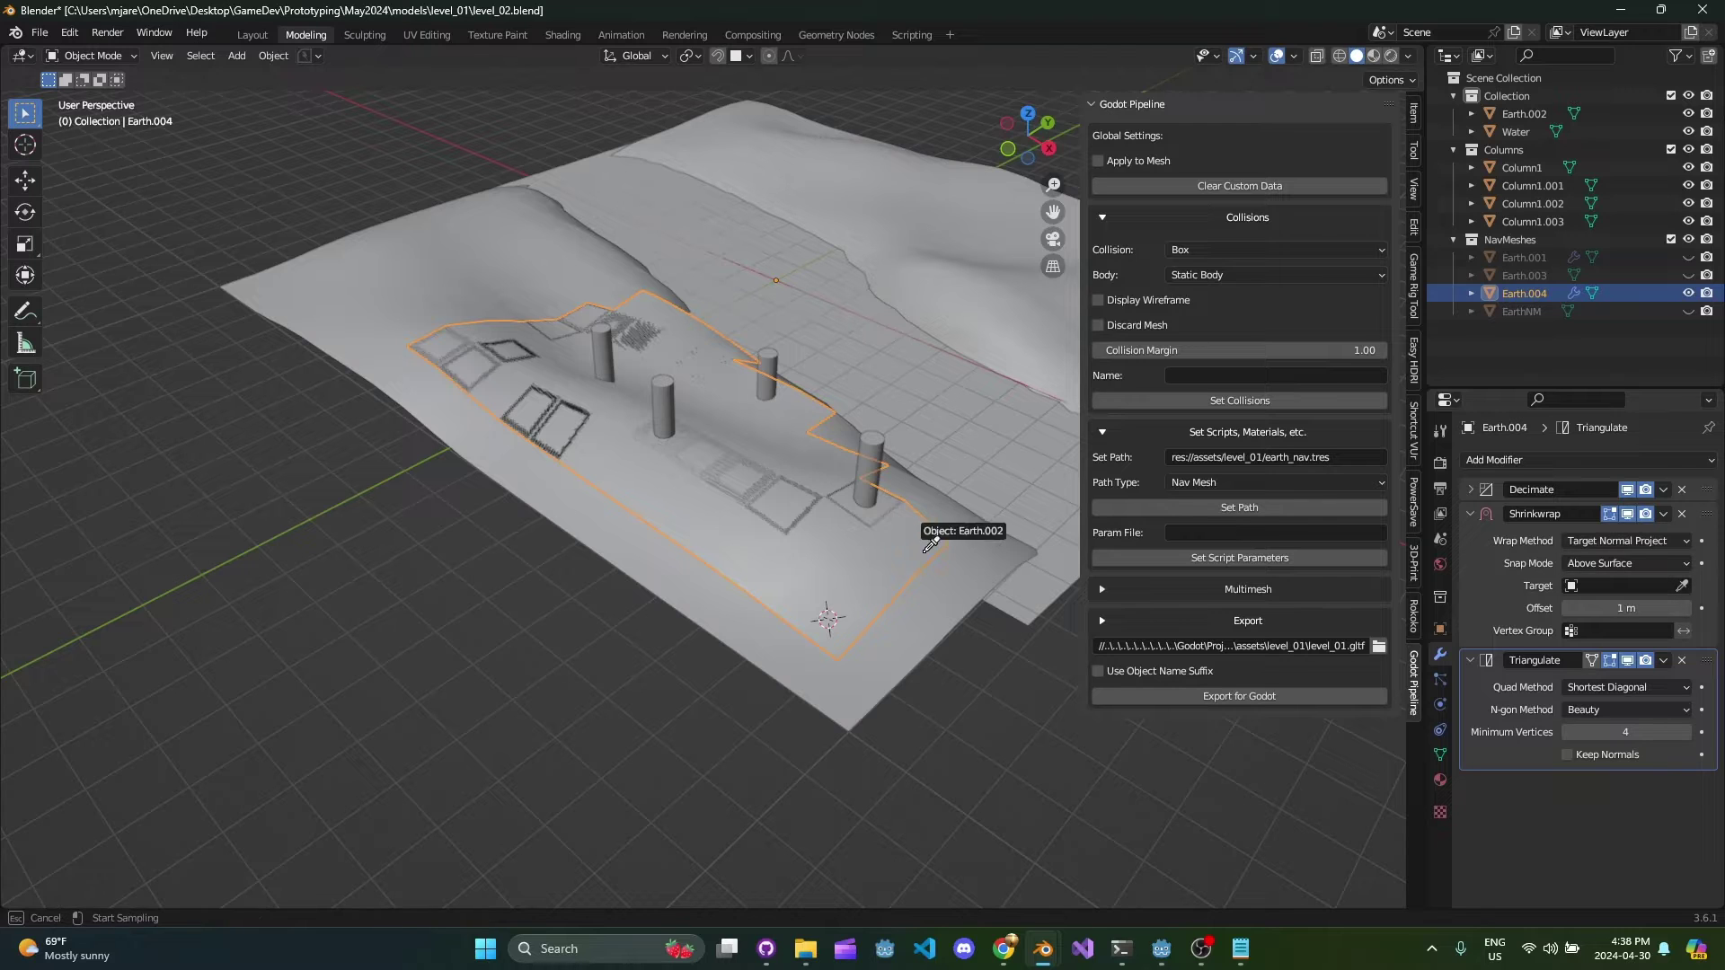
pyautogui.click(422, 274)
pyautogui.moveTo(625, 440); pyautogui.dragTo(803, 564, button='middle')
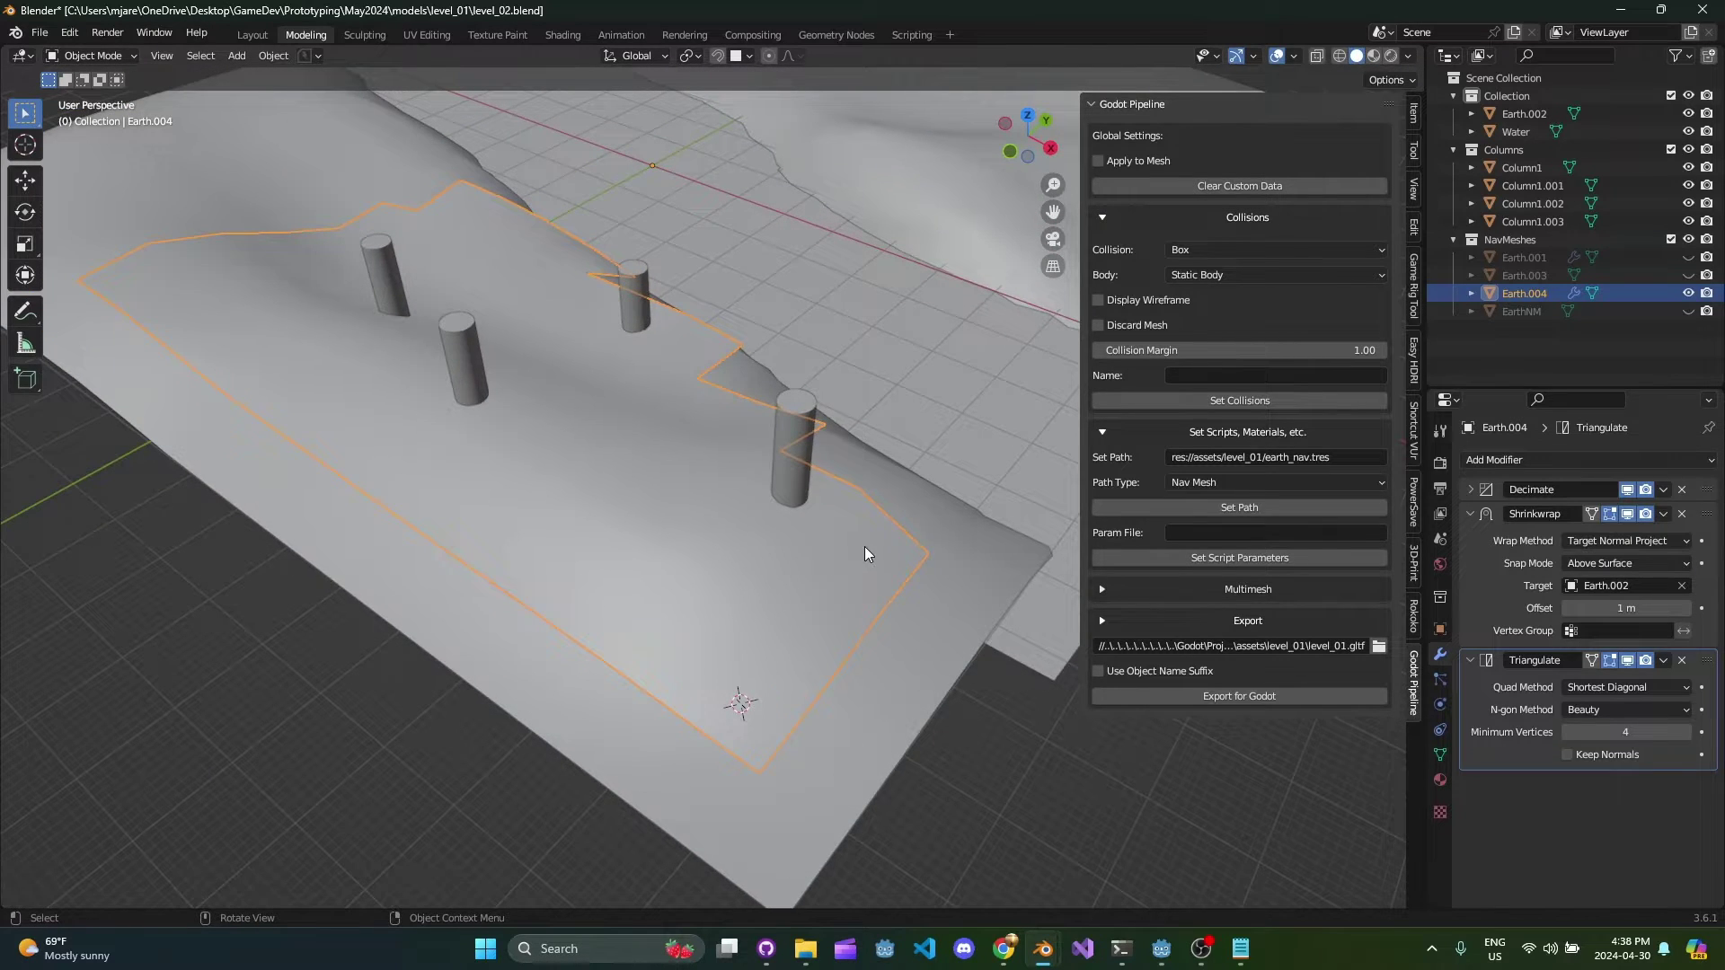
# Step: Try a Decimate ratio of 0.1905, check the patch against the terrain and columns, and set the ratio to 0.42
pyautogui.scroll(-5, 864, 546)
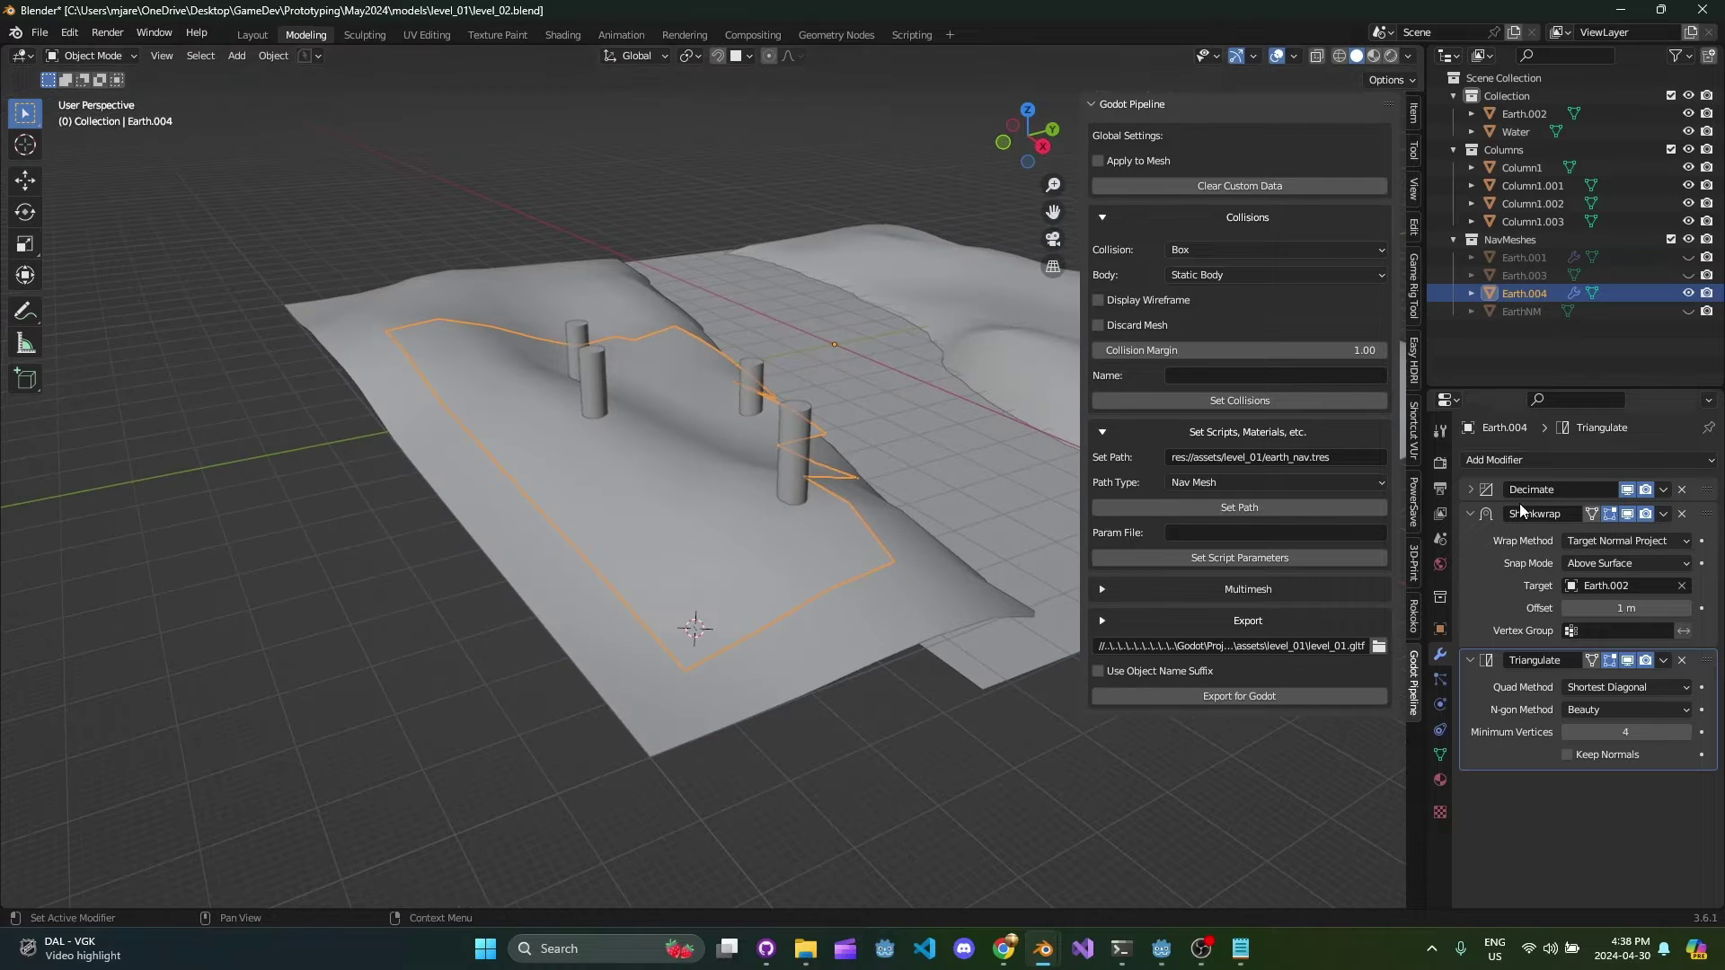
pyautogui.click(1470, 513)
pyautogui.click(1469, 489)
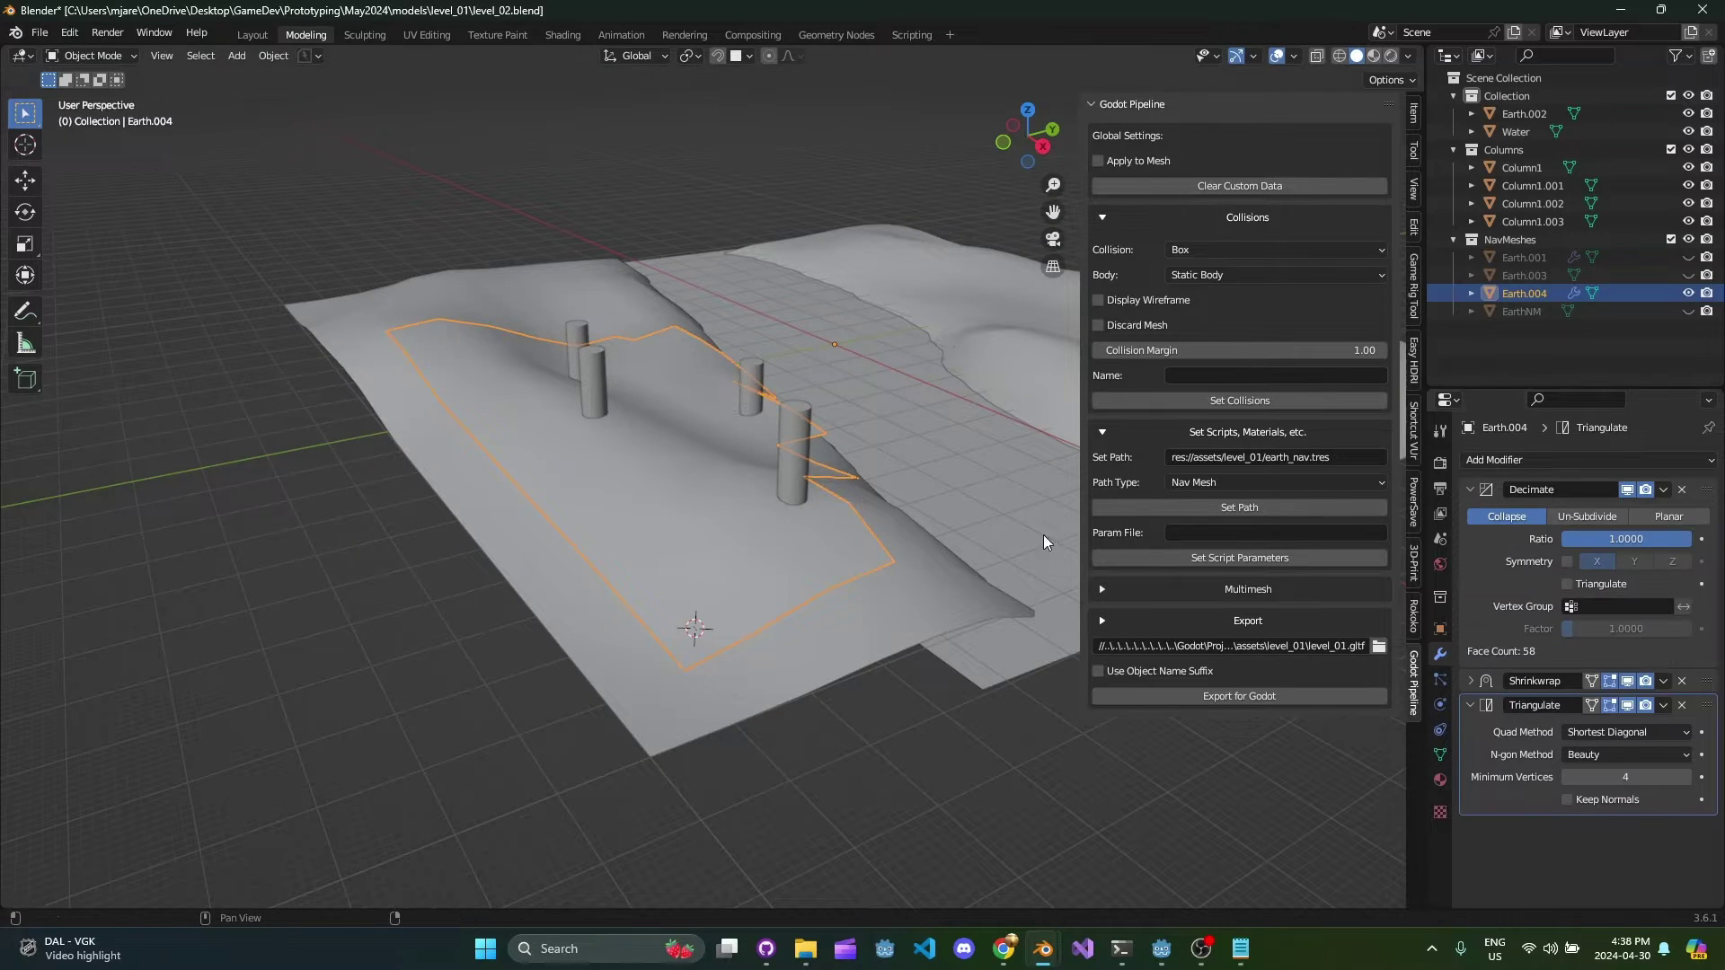
pyautogui.moveTo(888, 532); pyautogui.dragTo(672, 586, button='middle')
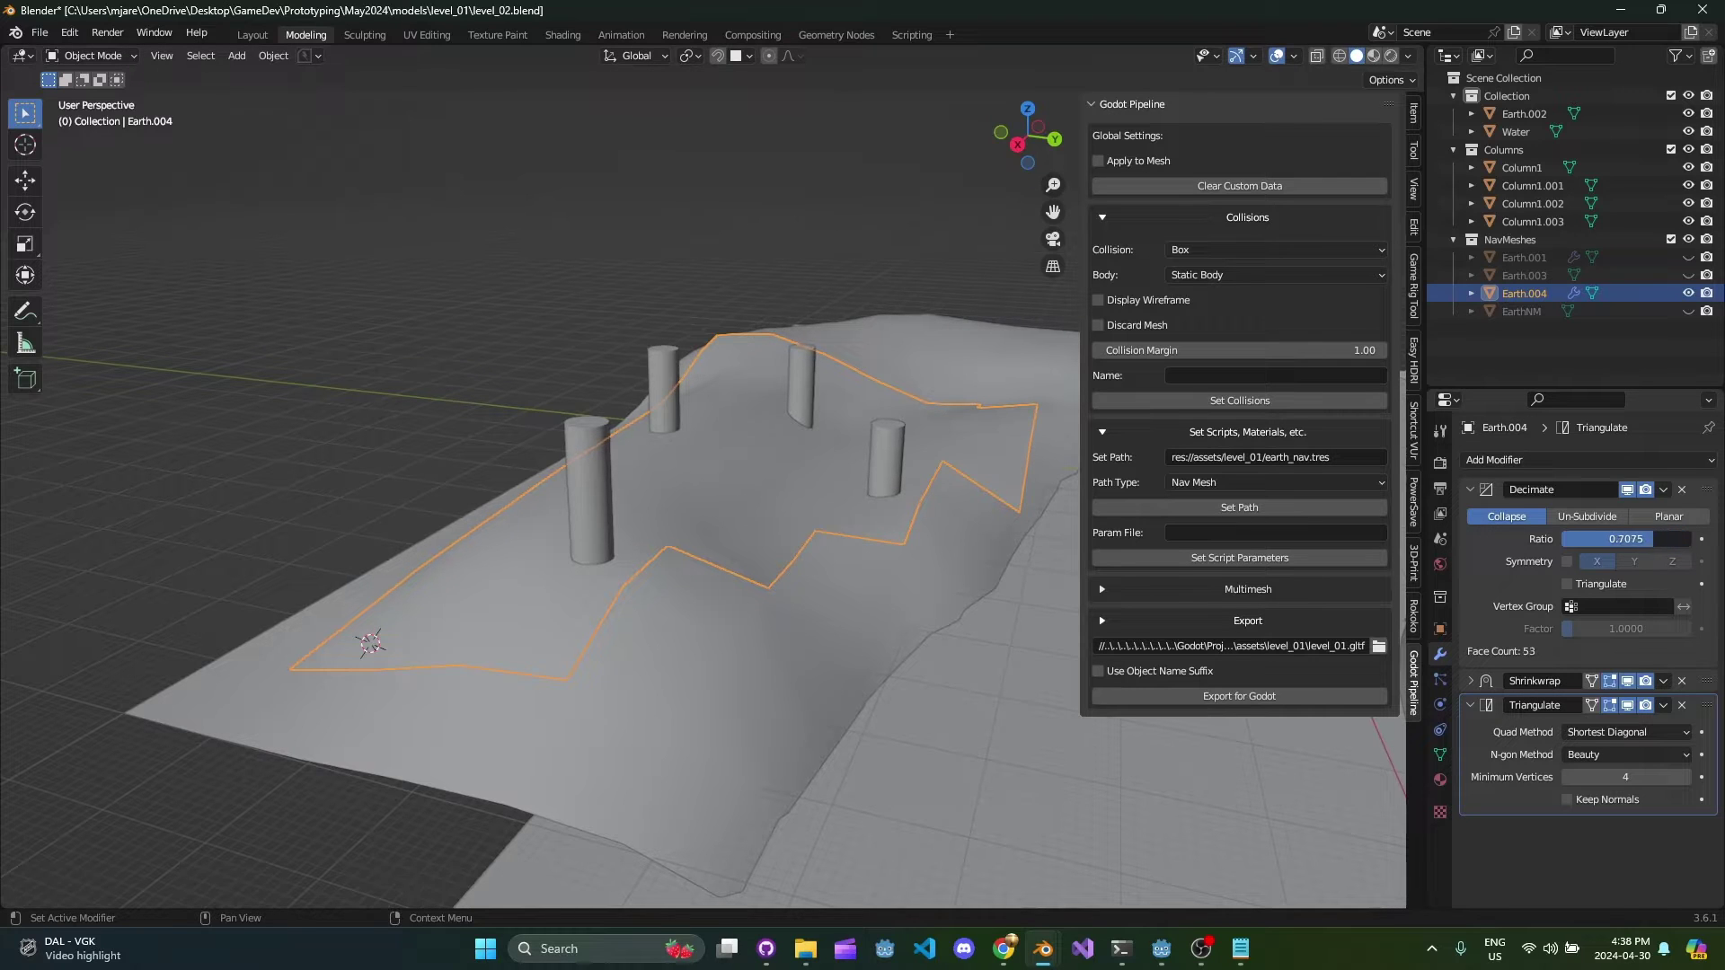
pyautogui.moveTo(1611, 539); pyautogui.dragTo(1587, 539)
pyautogui.moveTo(681, 505); pyautogui.dragTo(697, 582, button='middle')
pyautogui.scroll(3, 699, 566)
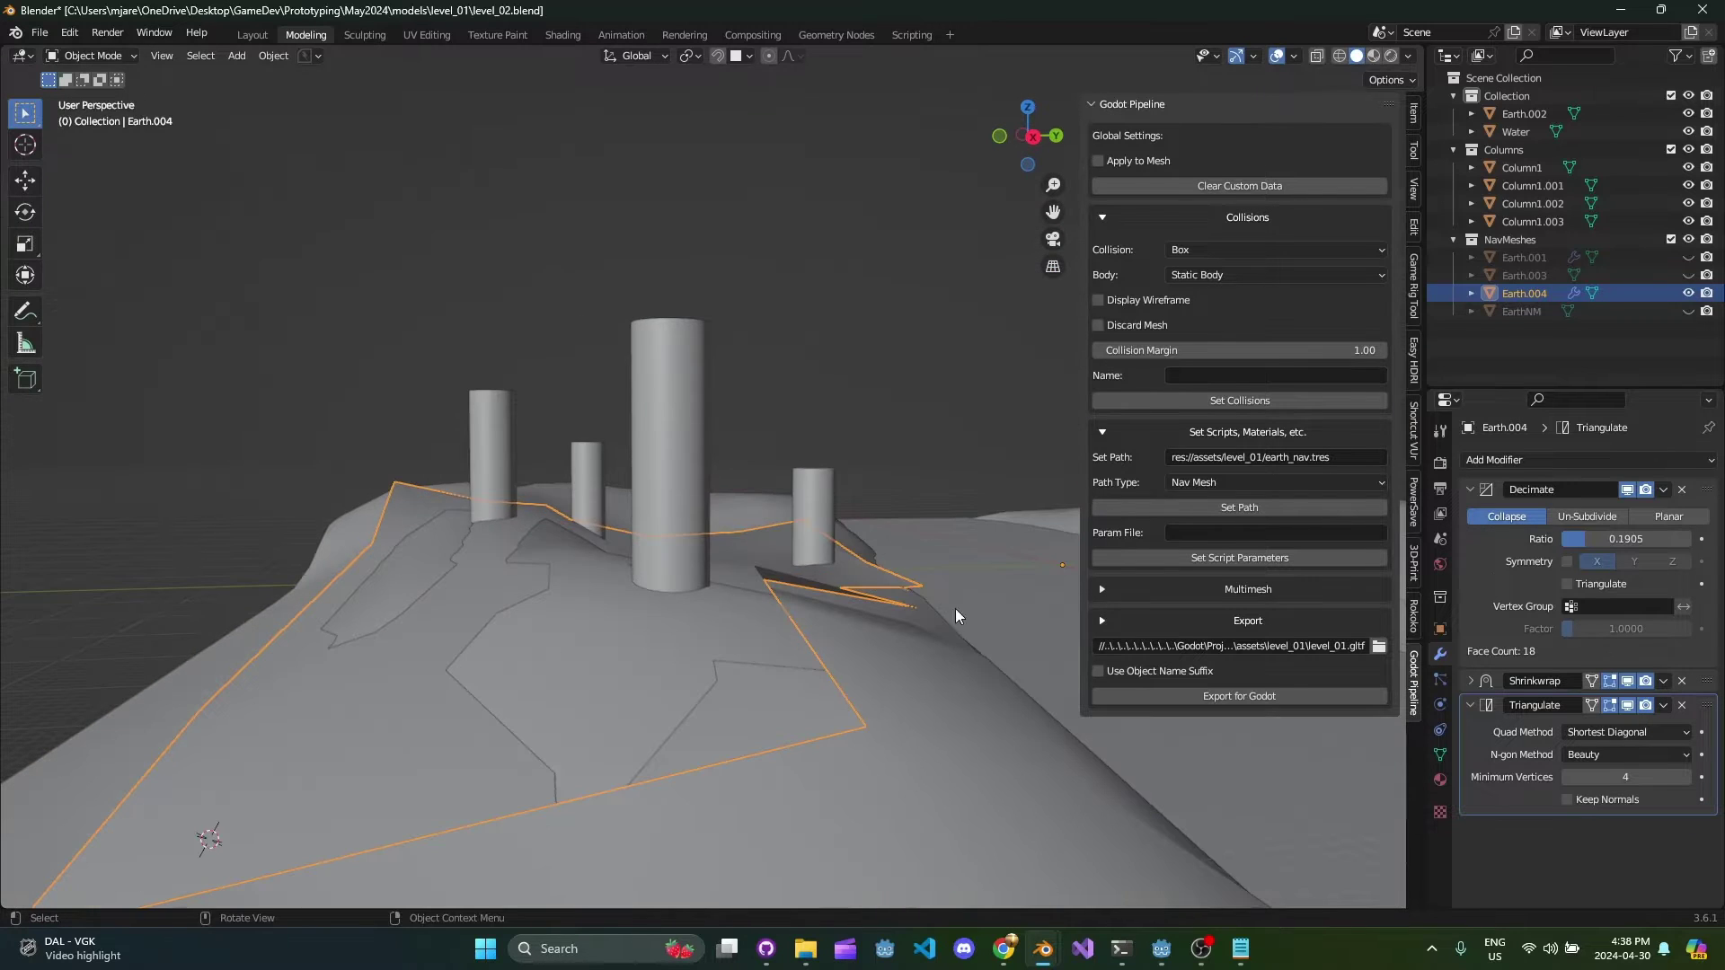
pyautogui.moveTo(945, 609); pyautogui.dragTo(697, 455, button='middle')
pyautogui.moveTo(954, 542); pyautogui.dragTo(951, 508, button='middle')
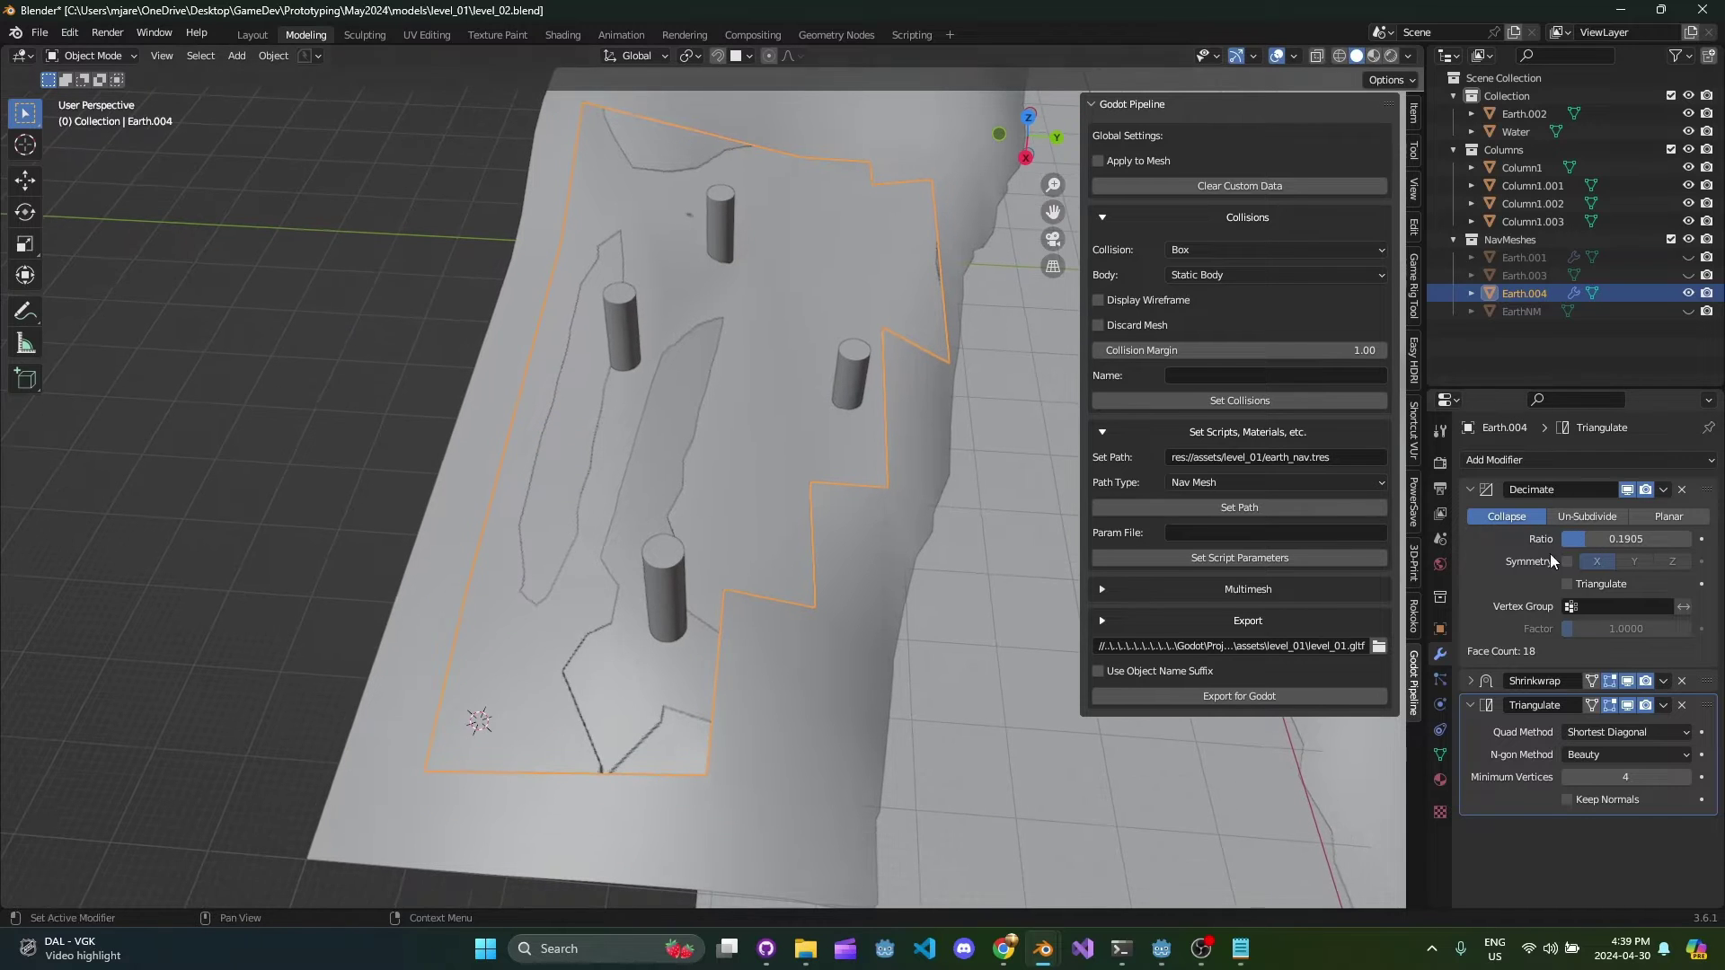
pyautogui.moveTo(1617, 538)
pyautogui.mouseDown()
pyautogui.moveTo(1644, 538)
pyautogui.moveTo(1613, 539)
pyautogui.mouseUp()
pyautogui.moveTo(738, 508); pyautogui.dragTo(812, 526, button='middle')
pyautogui.moveTo(656, 618); pyautogui.dragTo(697, 590, button='middle')
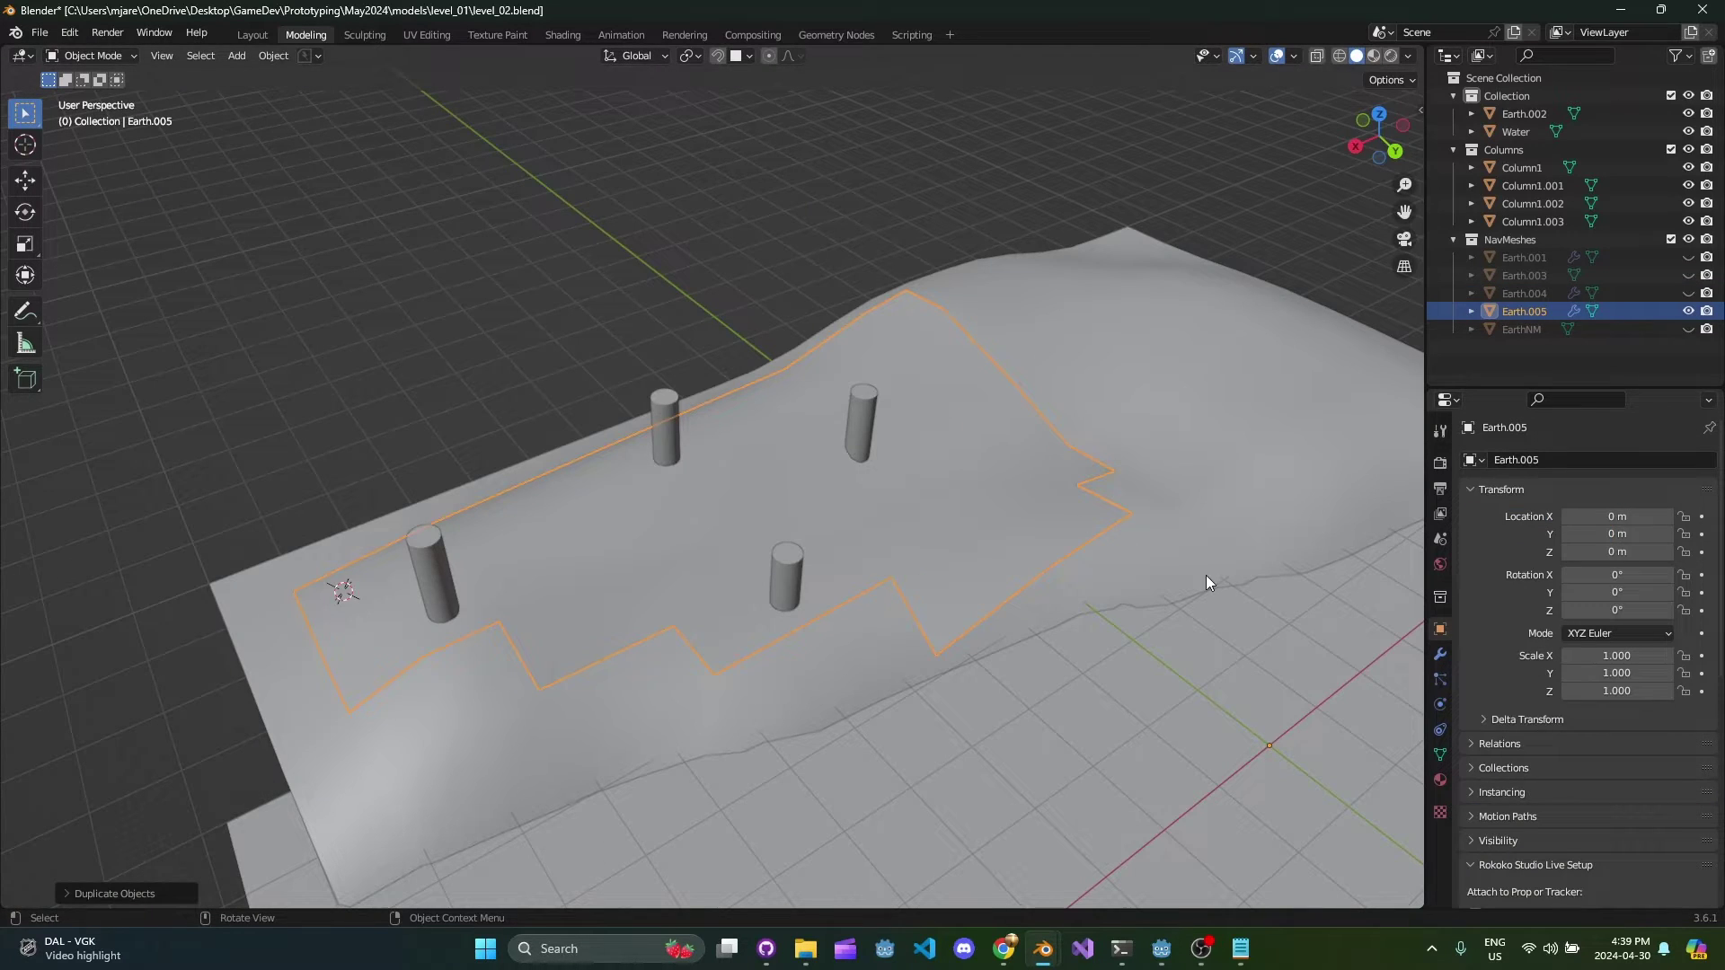
# Step: Turn on wireframe display for the duplicated patch Earth.005
pyautogui.scroll(-10, 1504, 690)
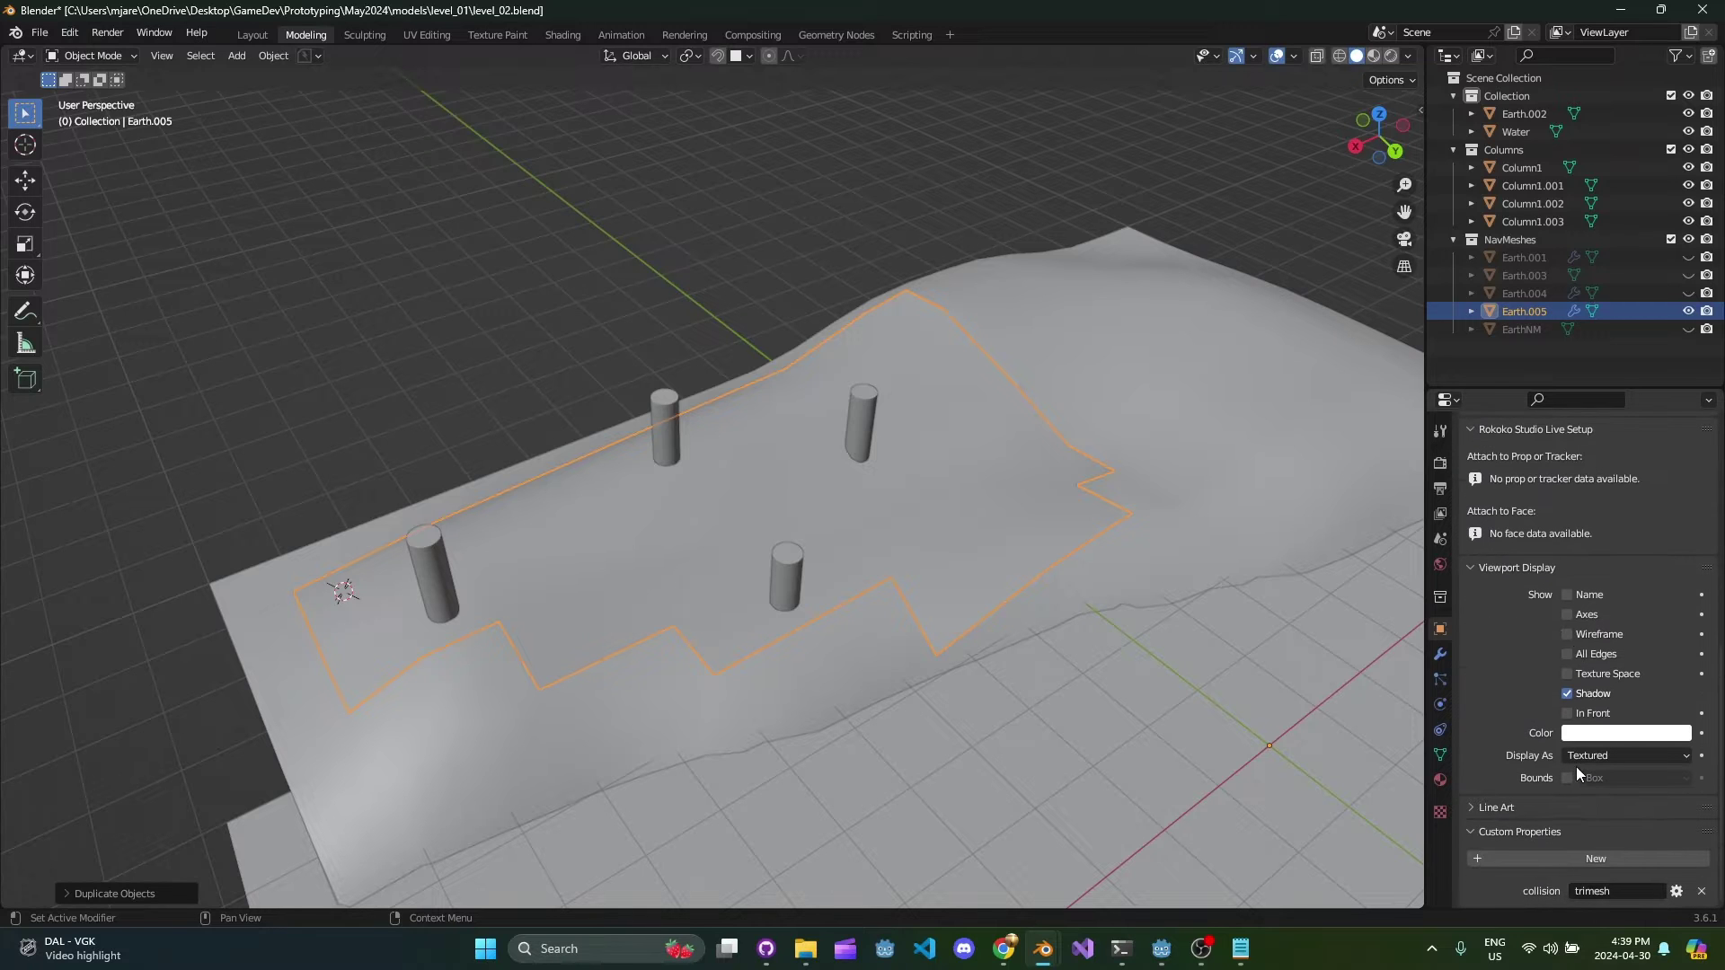
pyautogui.click(1567, 634)
pyautogui.moveTo(819, 584); pyautogui.dragTo(964, 433, button='middle')
pyautogui.scroll(2, 808, 492)
pyautogui.keyDown('shift'); pyautogui.moveTo(809, 492); pyautogui.dragTo(804, 454, button='middle'); pyautogui.keyUp('shift')
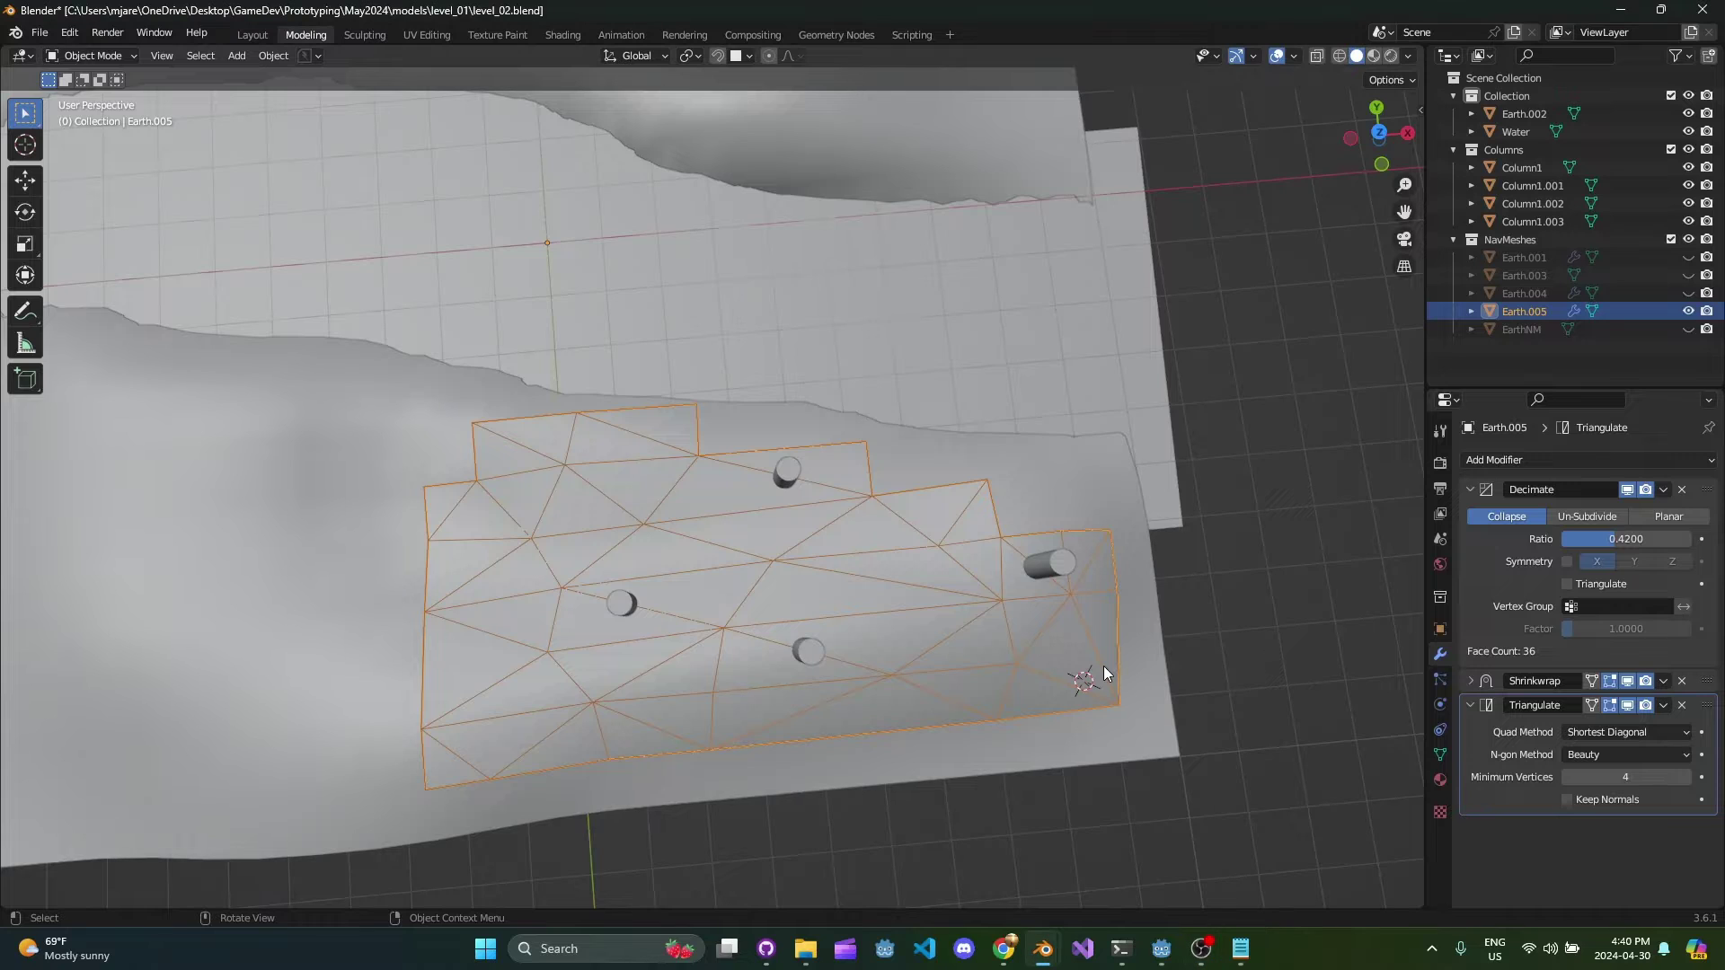
# Step: Disable Earth.005's Decimate modifier in the viewport and open its mesh for editing in top view
pyautogui.press('KP_7')
pyautogui.press('Tab')
pyautogui.press('Tab')
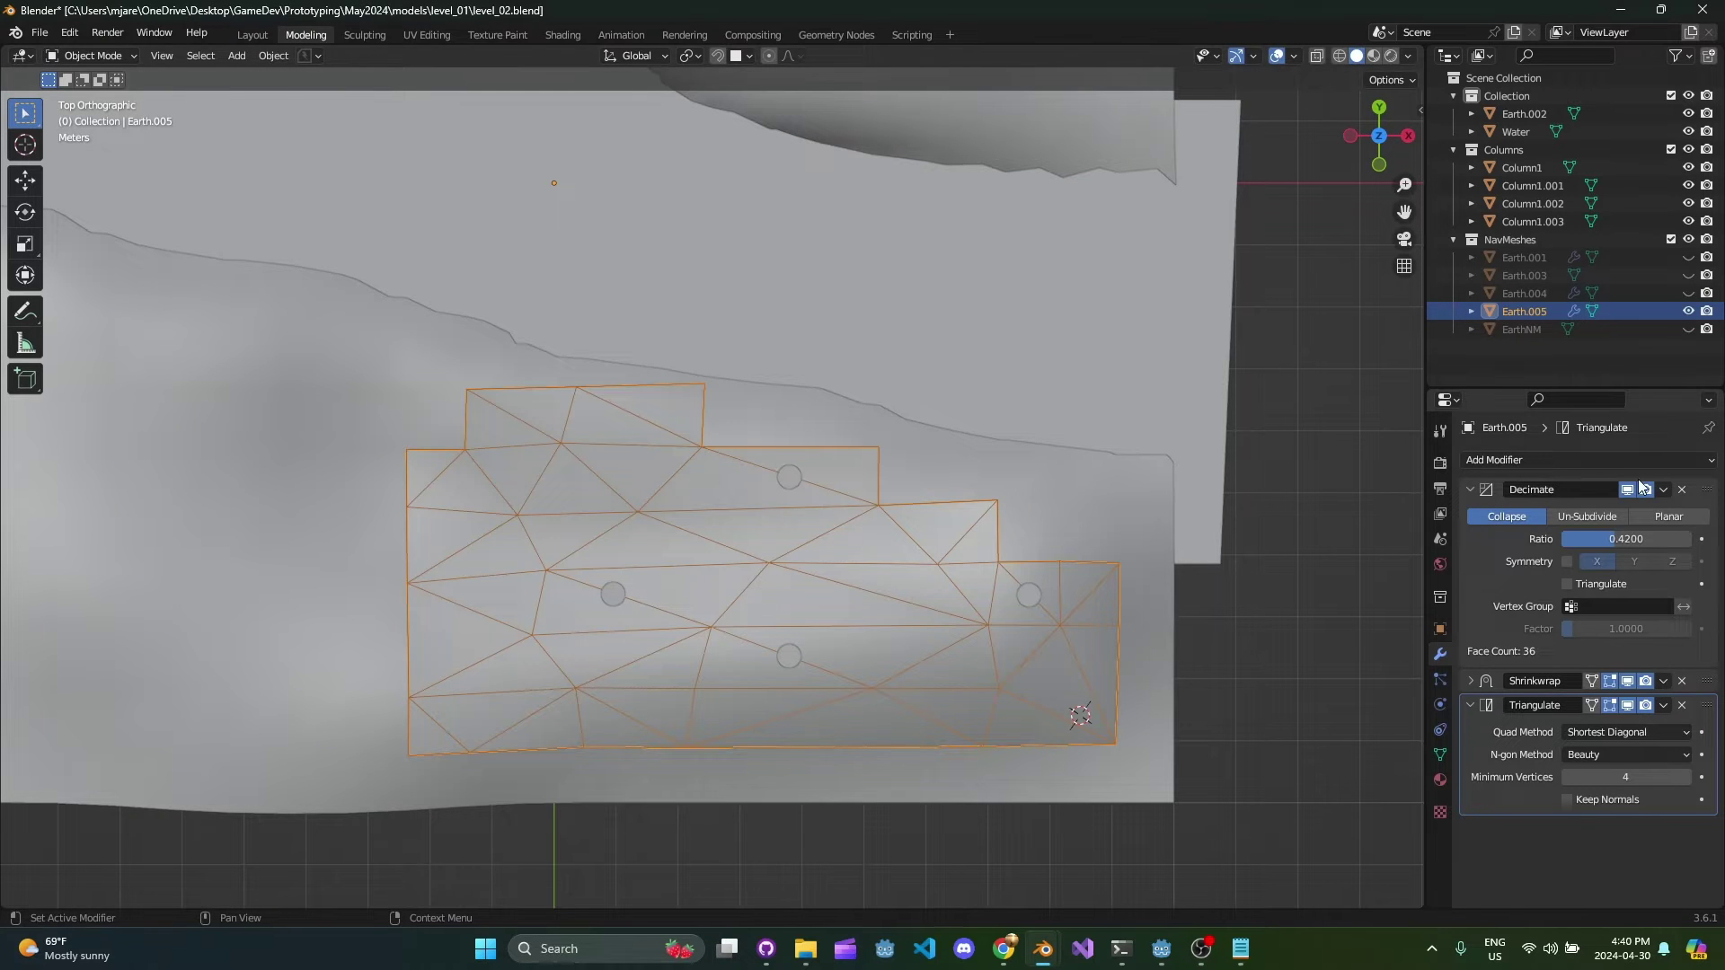
pyautogui.click(1634, 490)
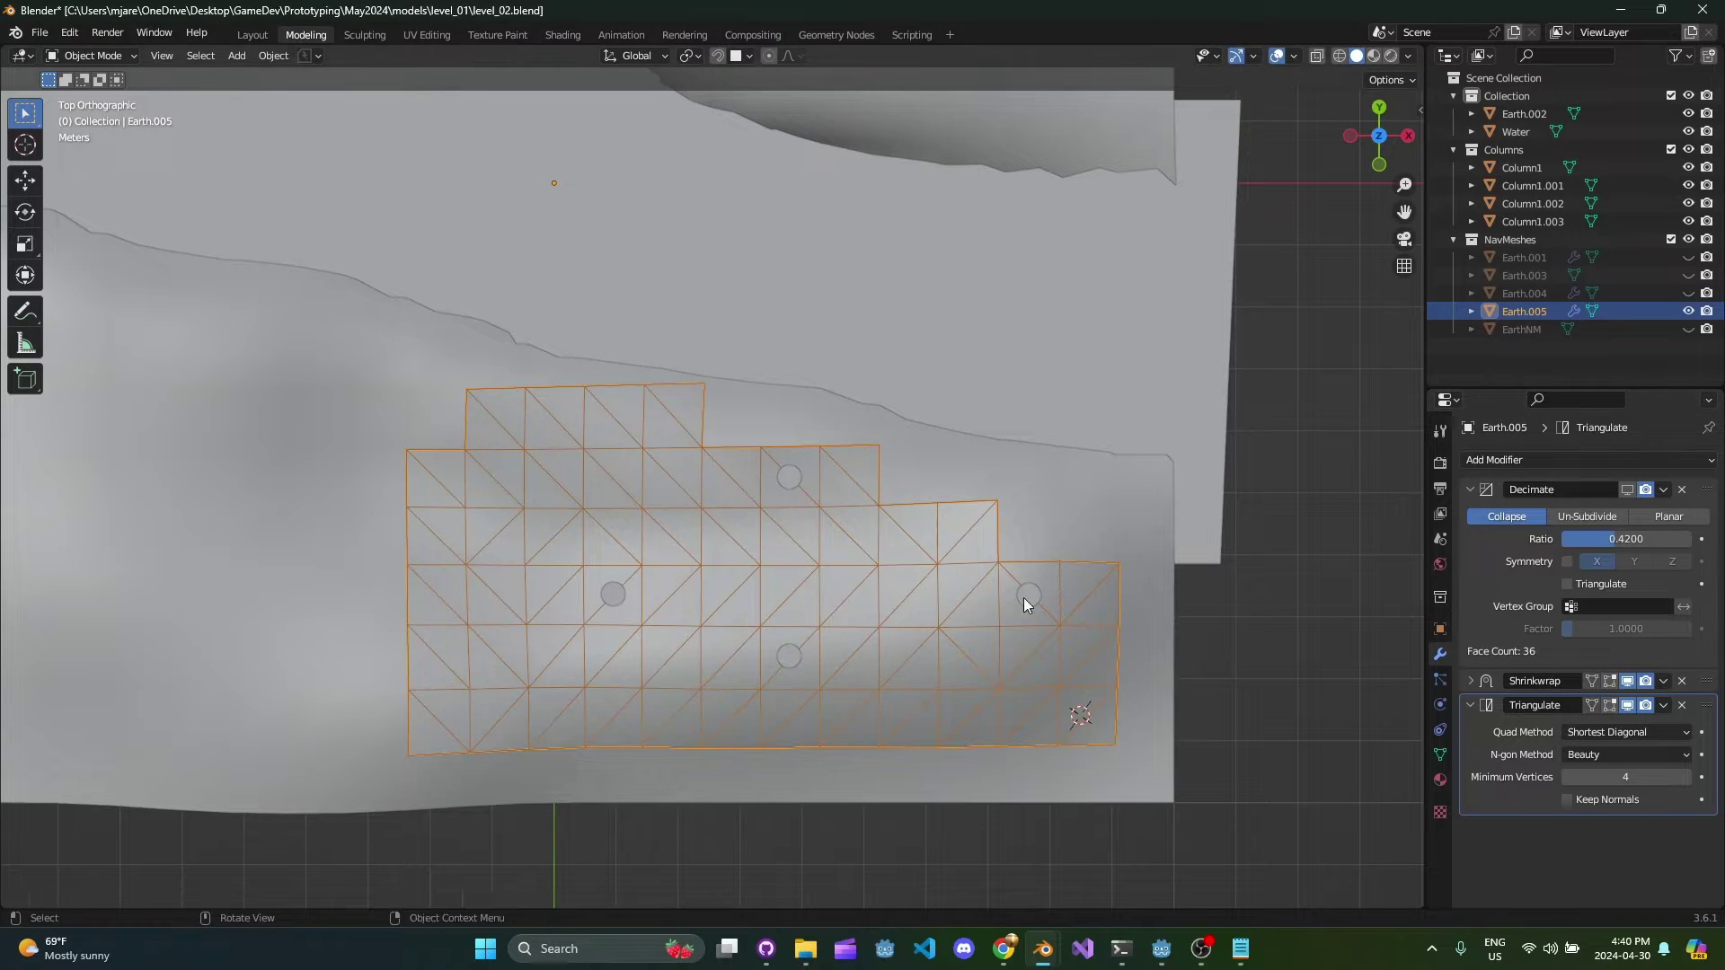
pyautogui.press('Tab')
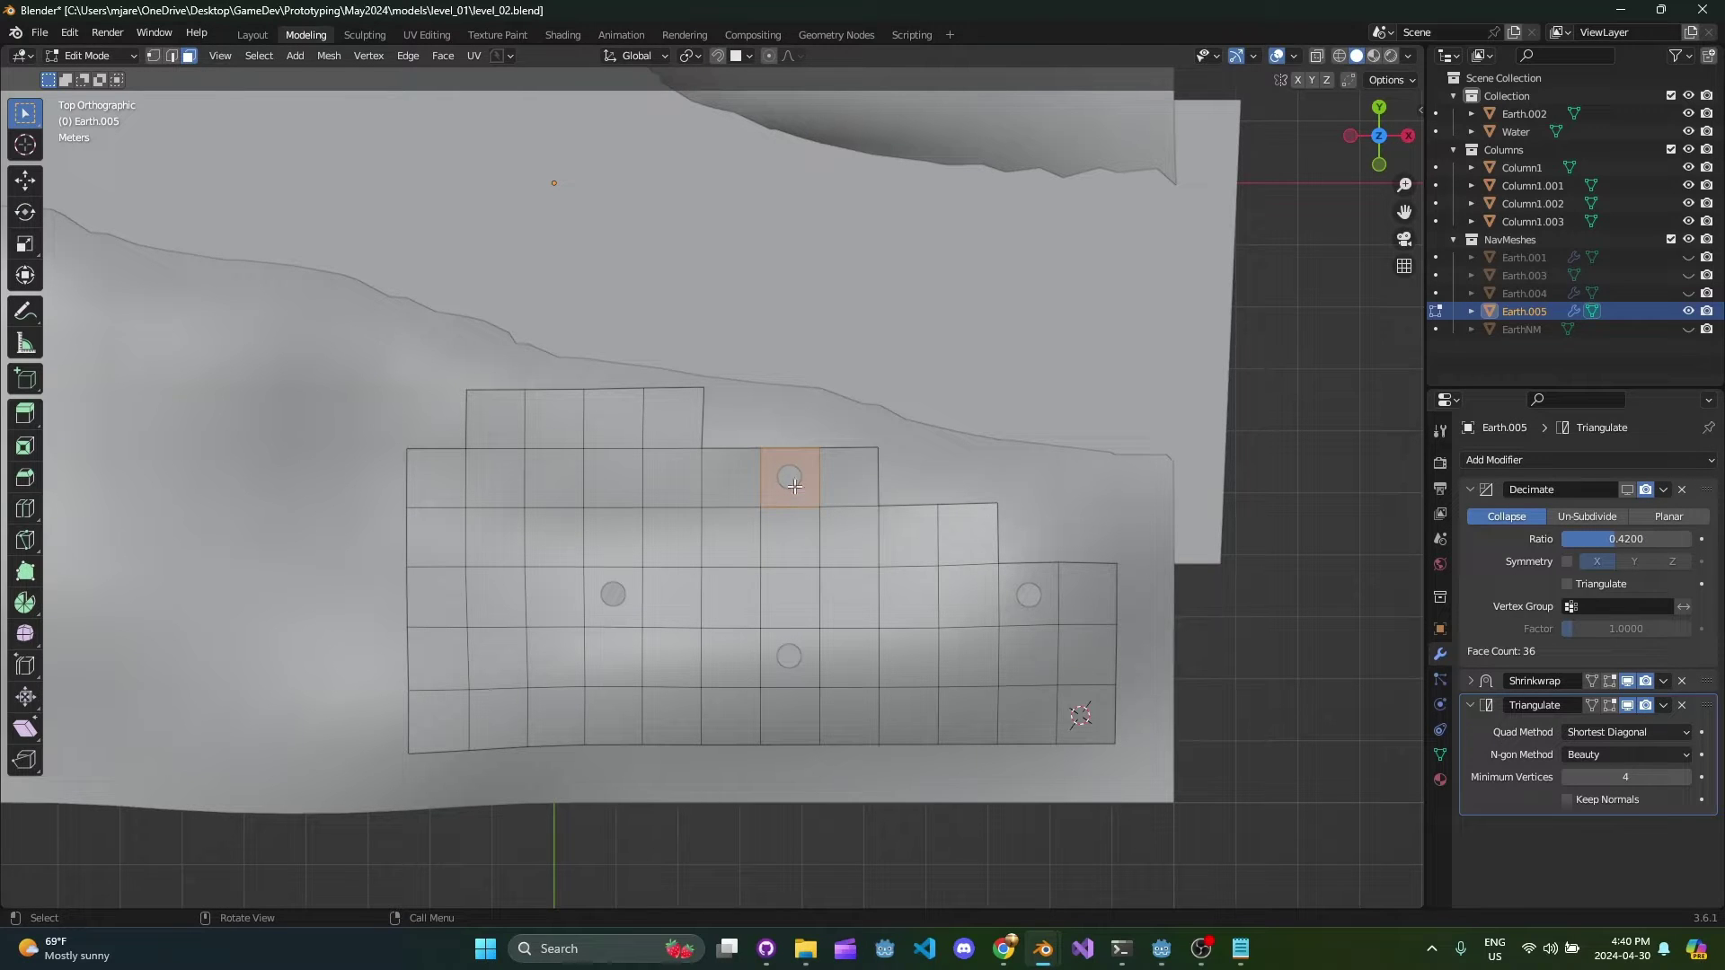
# Step: Delete the four faces of Earth.005 that lie beneath the columns
pyautogui.keyDown('shift'); pyautogui.click(620, 597); pyautogui.keyUp('shift')
pyautogui.keyDown('shift'); pyautogui.click(800, 678); pyautogui.keyUp('shift')
pyautogui.keyDown('shift'); pyautogui.click(1029, 597); pyautogui.keyUp('shift')
pyautogui.press('x')
pyautogui.click(1112, 628)
# Step: Return to object mode, re-enable the Decimate modifier in the viewport and fine-tune its ratio
pyautogui.moveTo(994, 670); pyautogui.dragTo(1006, 584, button='middle')
pyautogui.press('Tab')
pyautogui.click(1626, 490)
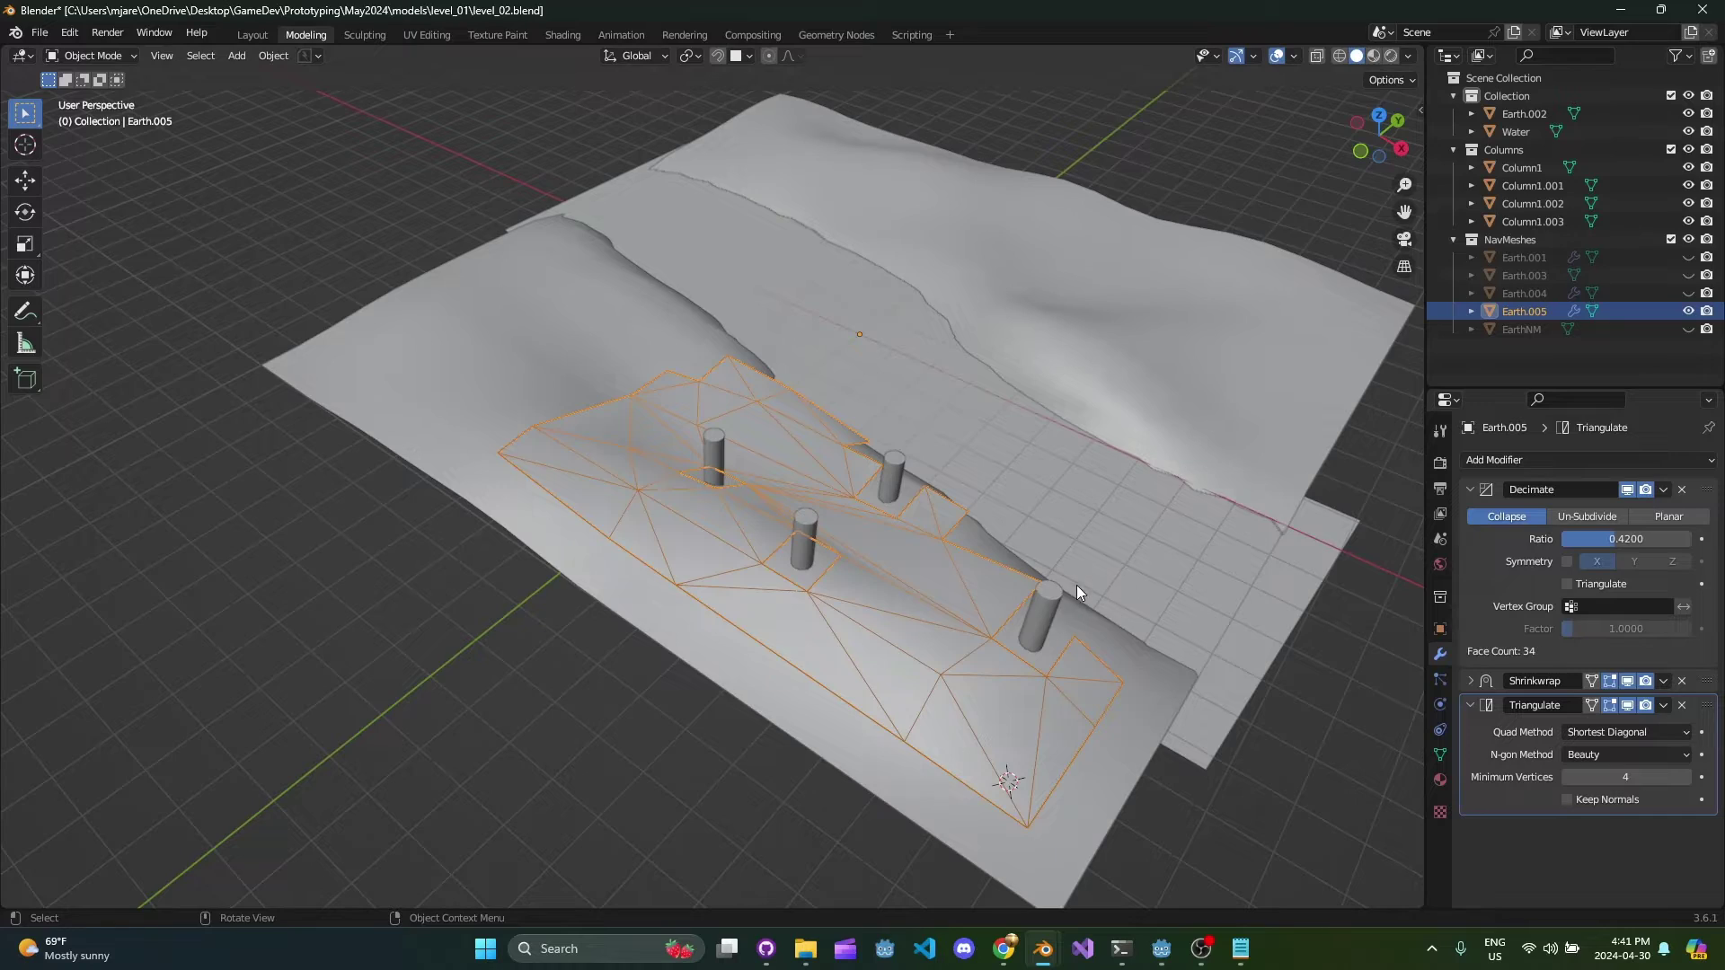
pyautogui.moveTo(1073, 580); pyautogui.dragTo(1150, 548, button='middle')
pyautogui.moveTo(1627, 539); pyautogui.dragTo(1632, 539)
# Step: Convert Earth.005 to a plain mesh so that its modifiers are applied
pyautogui.moveTo(1441, 574); pyautogui.dragTo(899, 675, button='middle')
pyautogui.rightClick(929, 471)
pyautogui.click(1042, 489)
# Step: Delete the two outermost vertices jutting toward the water beside the water-side column in Earth.005
pyautogui.press('Tab')
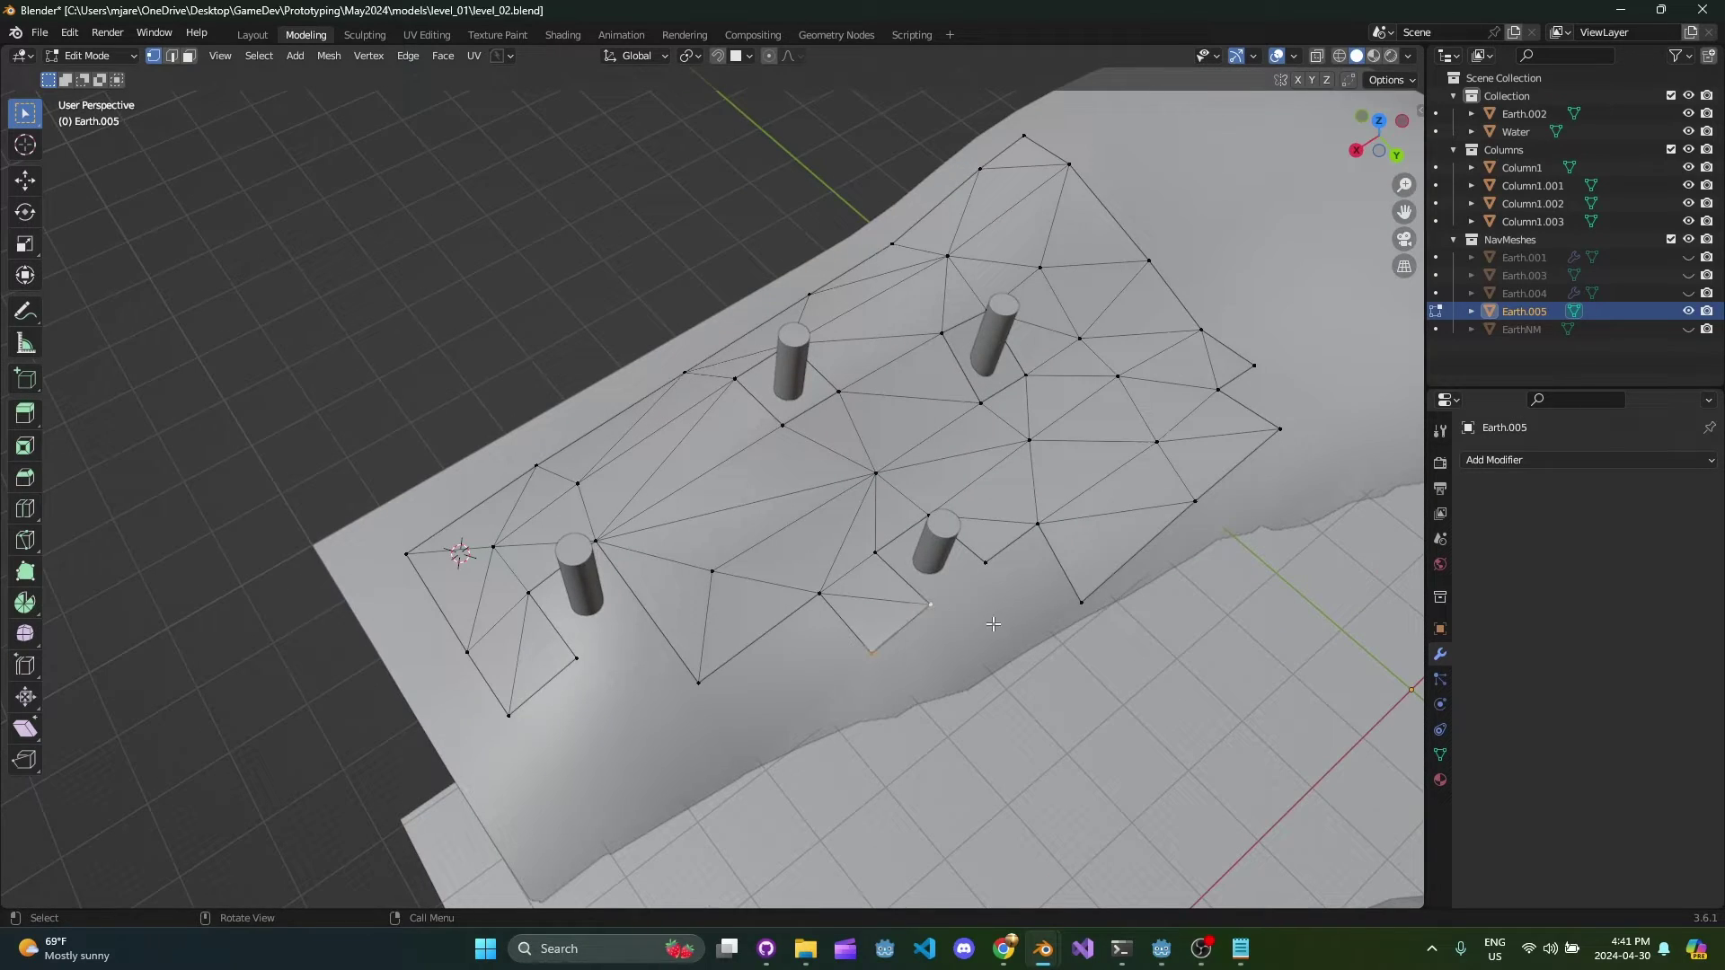
pyautogui.press('x')
pyautogui.click(994, 623)
pyautogui.moveTo(994, 623); pyautogui.dragTo(852, 573, button='middle')
pyautogui.press('2')
pyautogui.click(854, 574)
pyautogui.press('g')
pyautogui.rightClick(885, 593)
# Step: Dissolve the protruding vertex on the water-facing border of the Earth.005 mesh
pyautogui.press('1')
pyautogui.moveTo(1039, 628); pyautogui.dragTo(869, 523, button='middle')
pyautogui.click(1091, 600)
pyautogui.hotkey('ctrl', 'x')
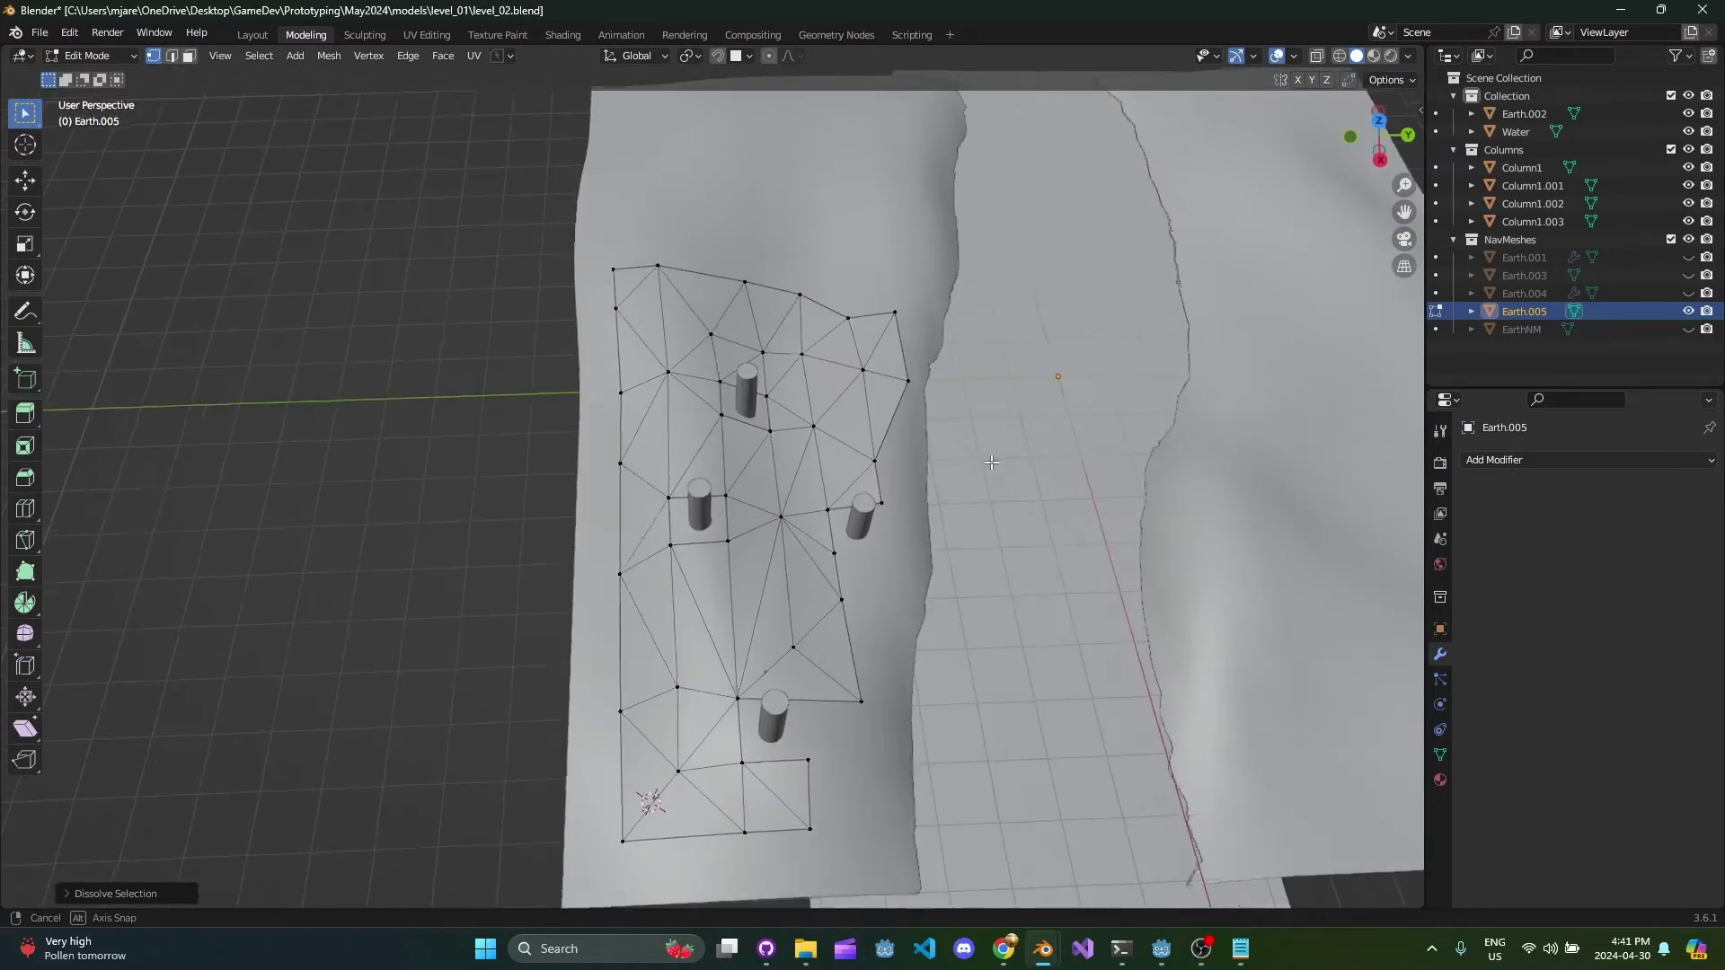
# Step: Return to object mode, save level_02.blend and show the Godot Pipeline settings, keeping Earth.005 selected
pyautogui.press('Tab')
pyautogui.hotkey('ctrl', 's')
pyautogui.press('n')
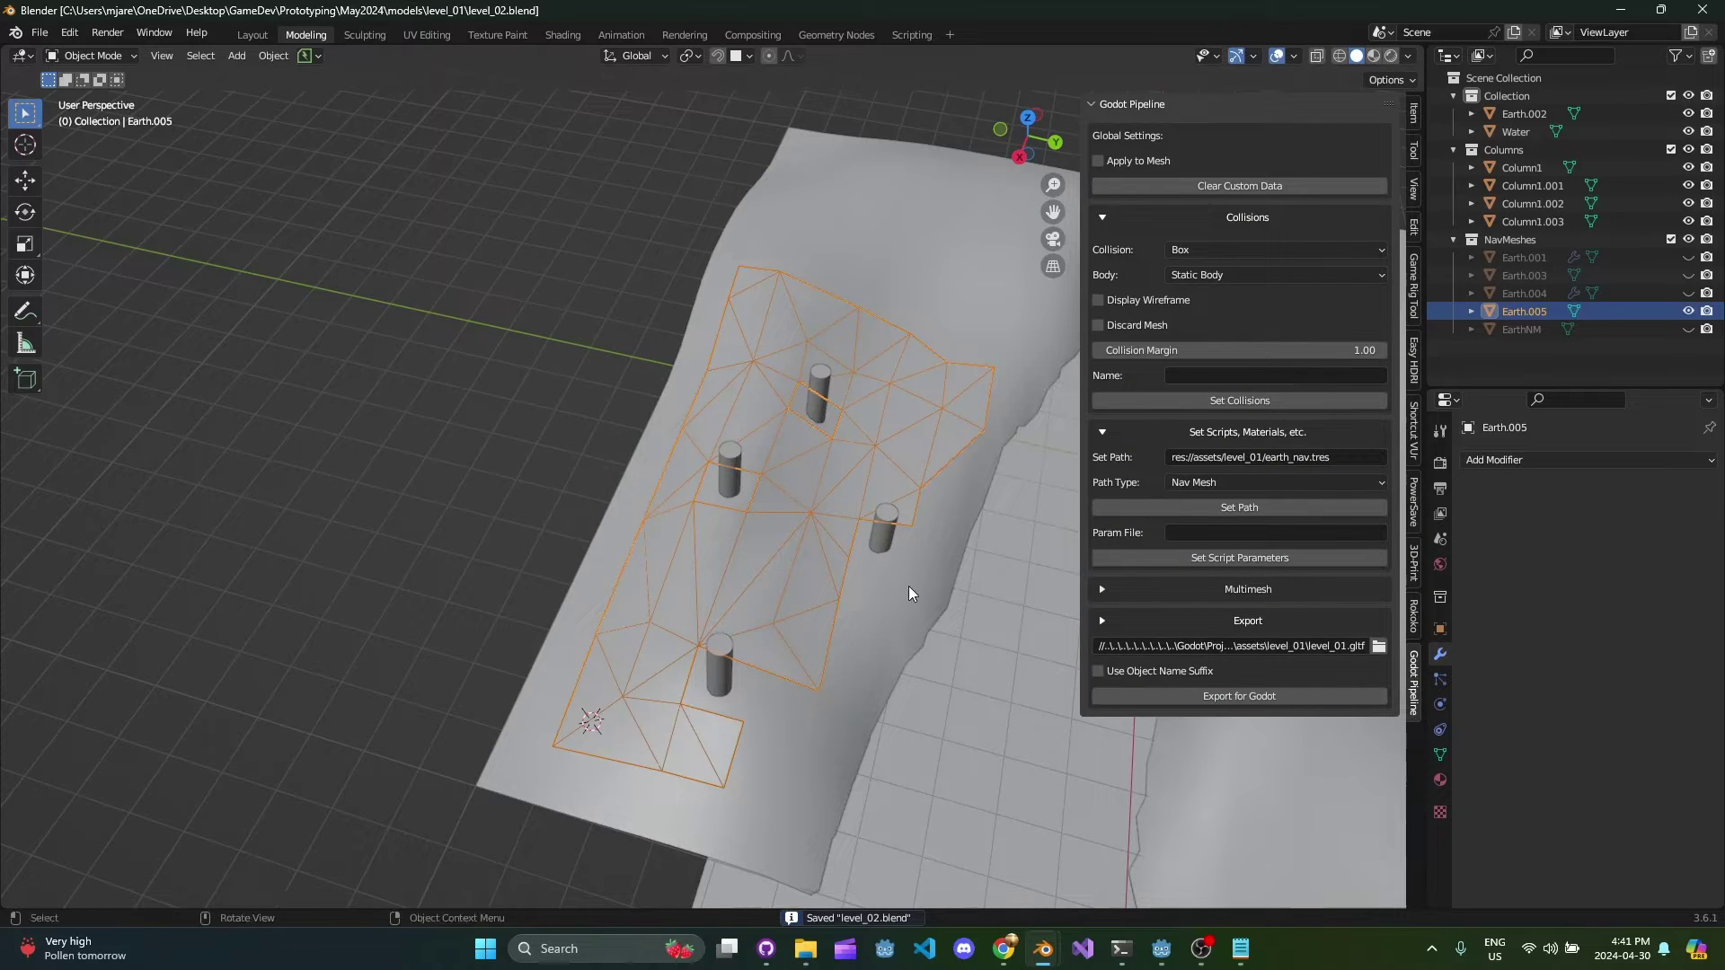
pyautogui.click(898, 572)
pyautogui.hotkey('ctrl', 'z')
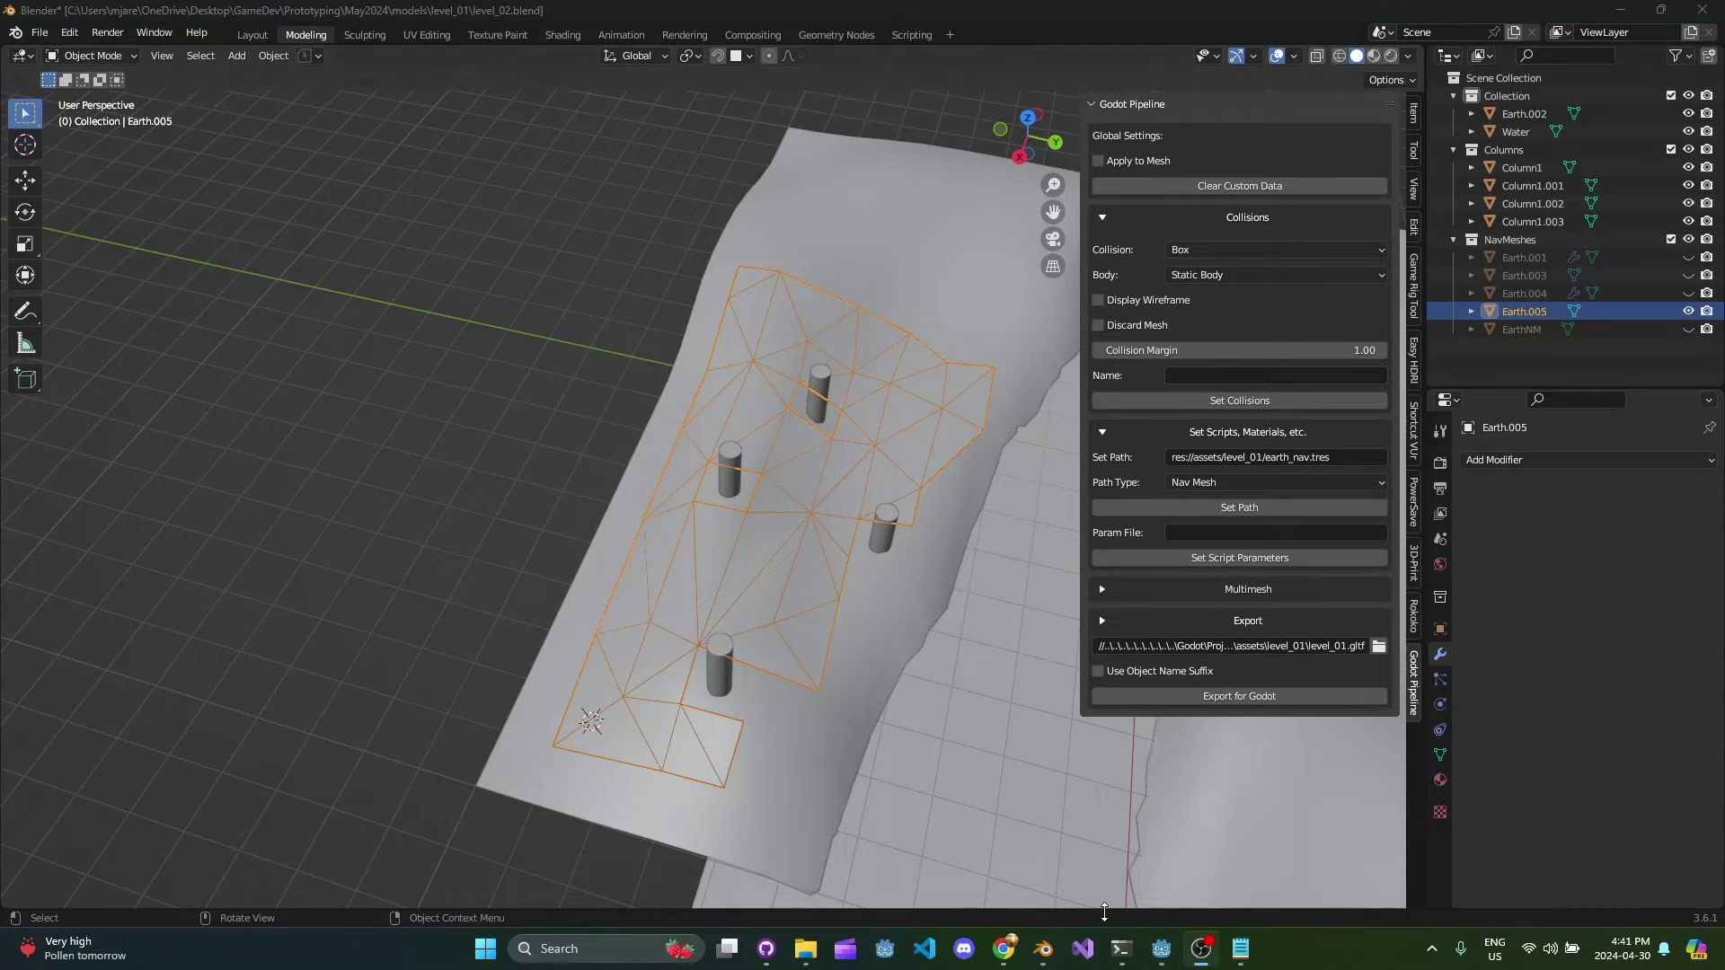
# Step: Switch to Godot, delete the old earth_nav.tres from the level_01 assets and return to Blender
pyautogui.click(1161, 949)
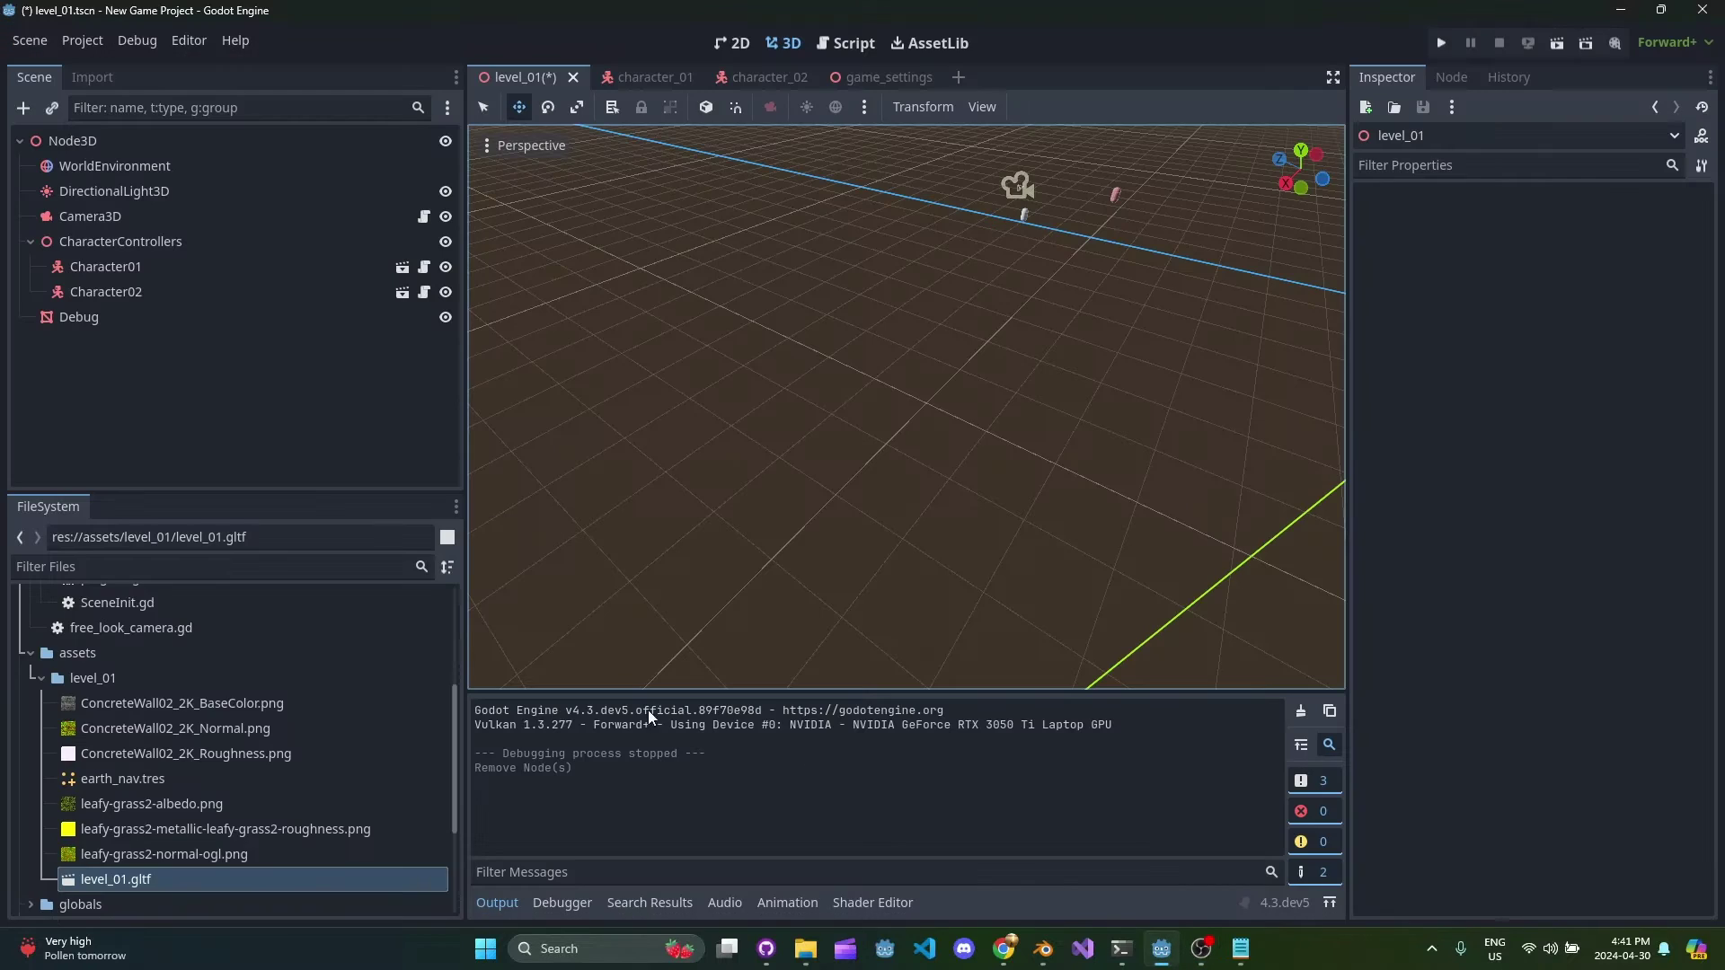
pyautogui.click(191, 748)
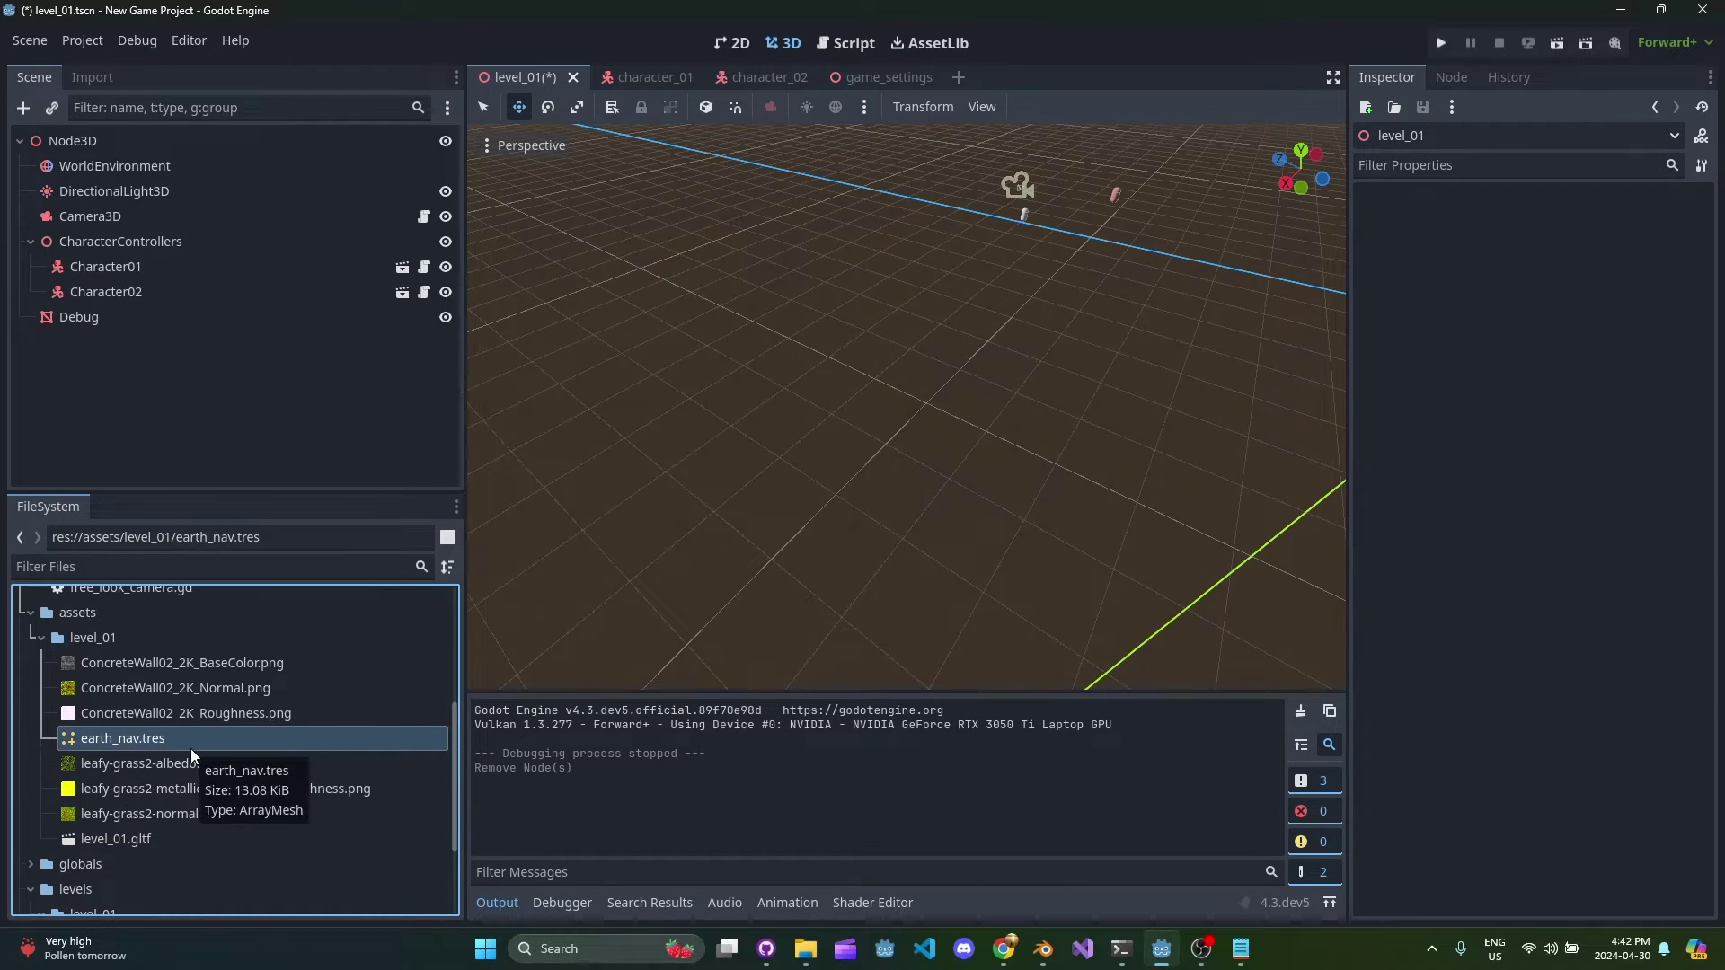
pyautogui.press('Delete')
pyautogui.press('Return')
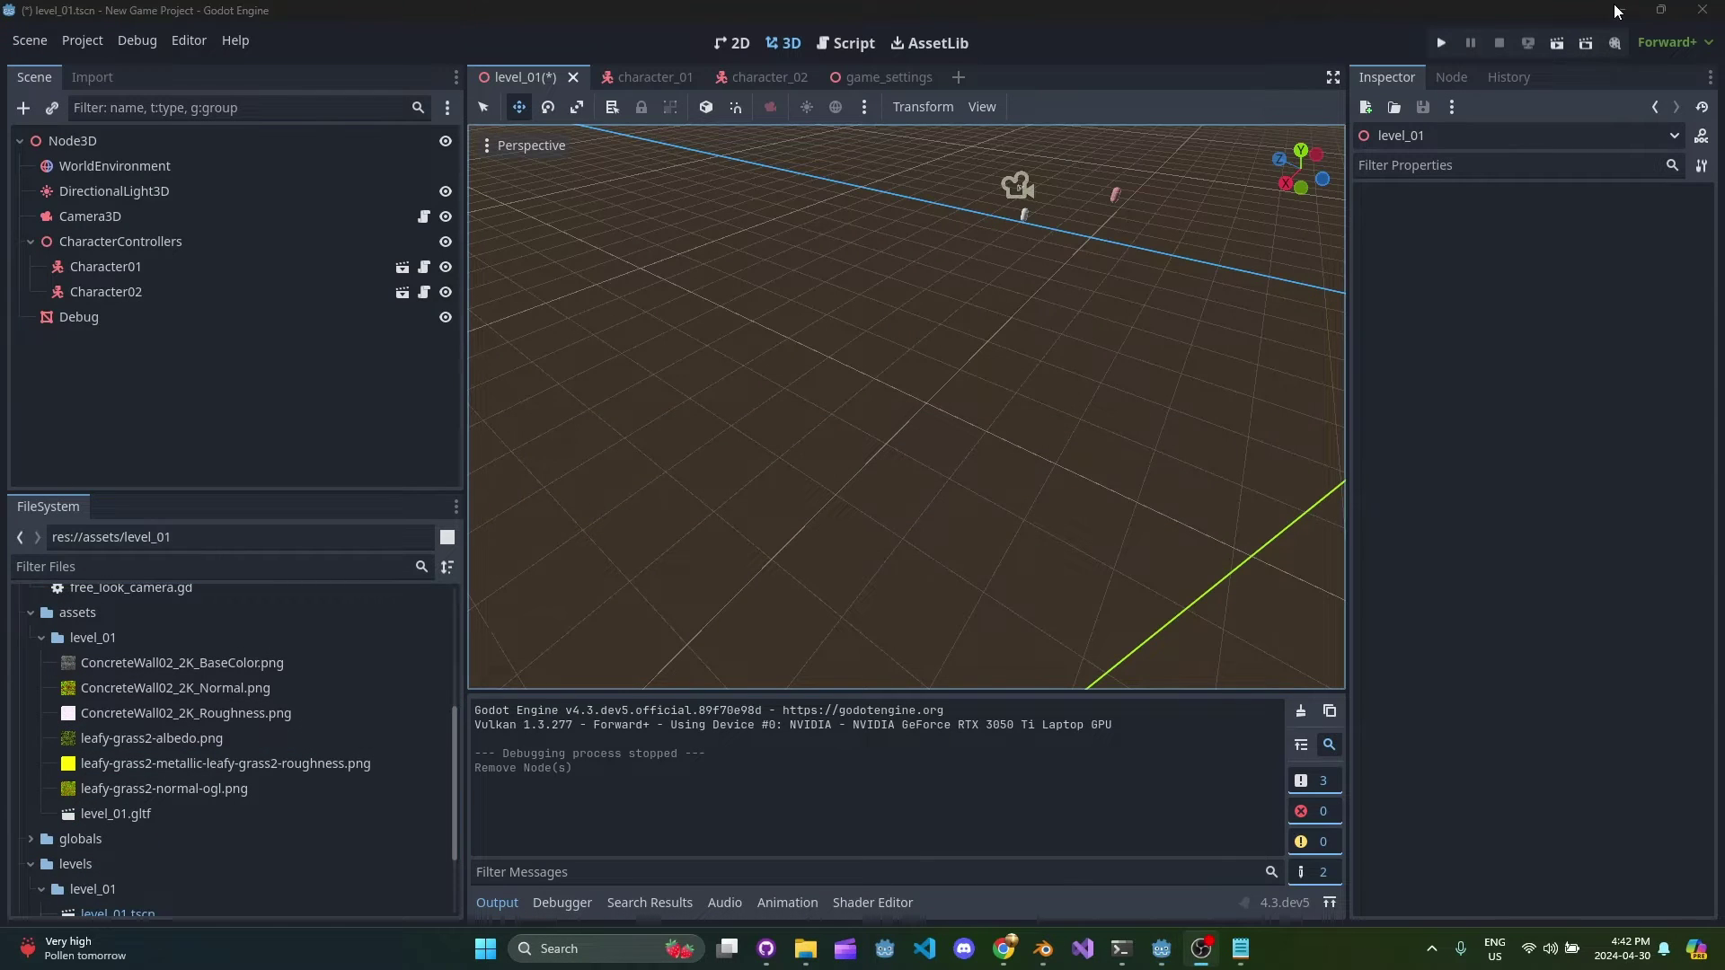
pyautogui.click(1615, 11)
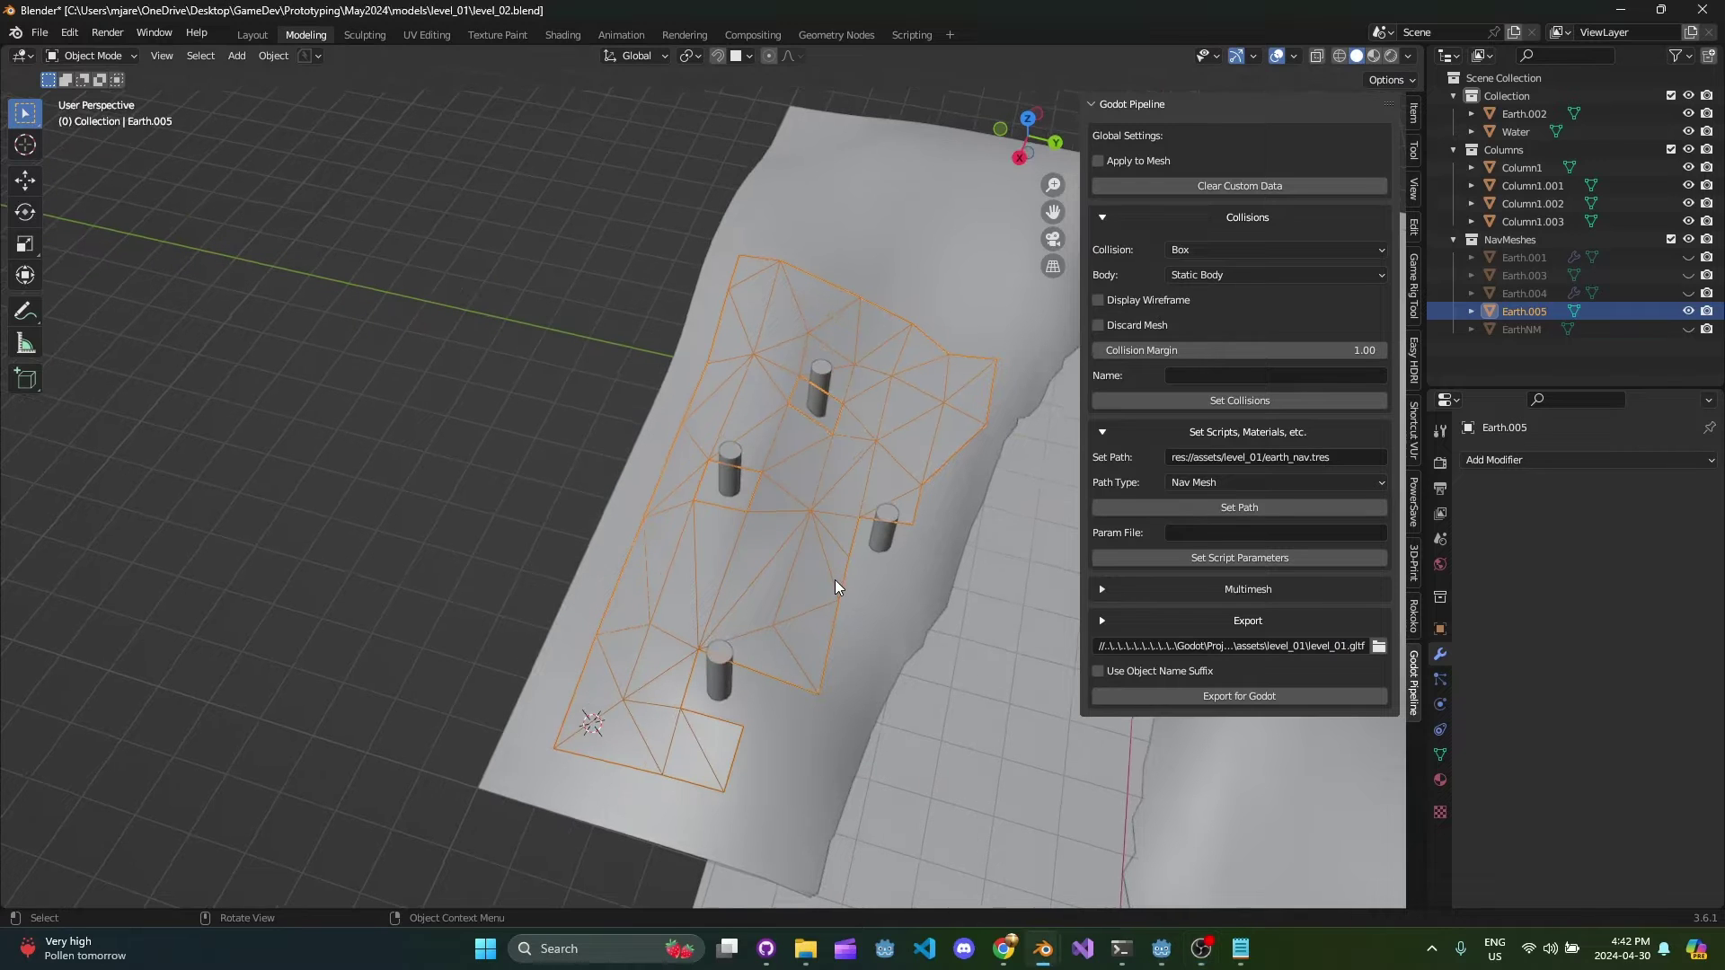
# Step: Save the Blender file and clear the custom data carried by Earth.005
pyautogui.hotkey('ctrl', 's')
pyautogui.click(1439, 630)
pyautogui.scroll(-10, 1634, 851)
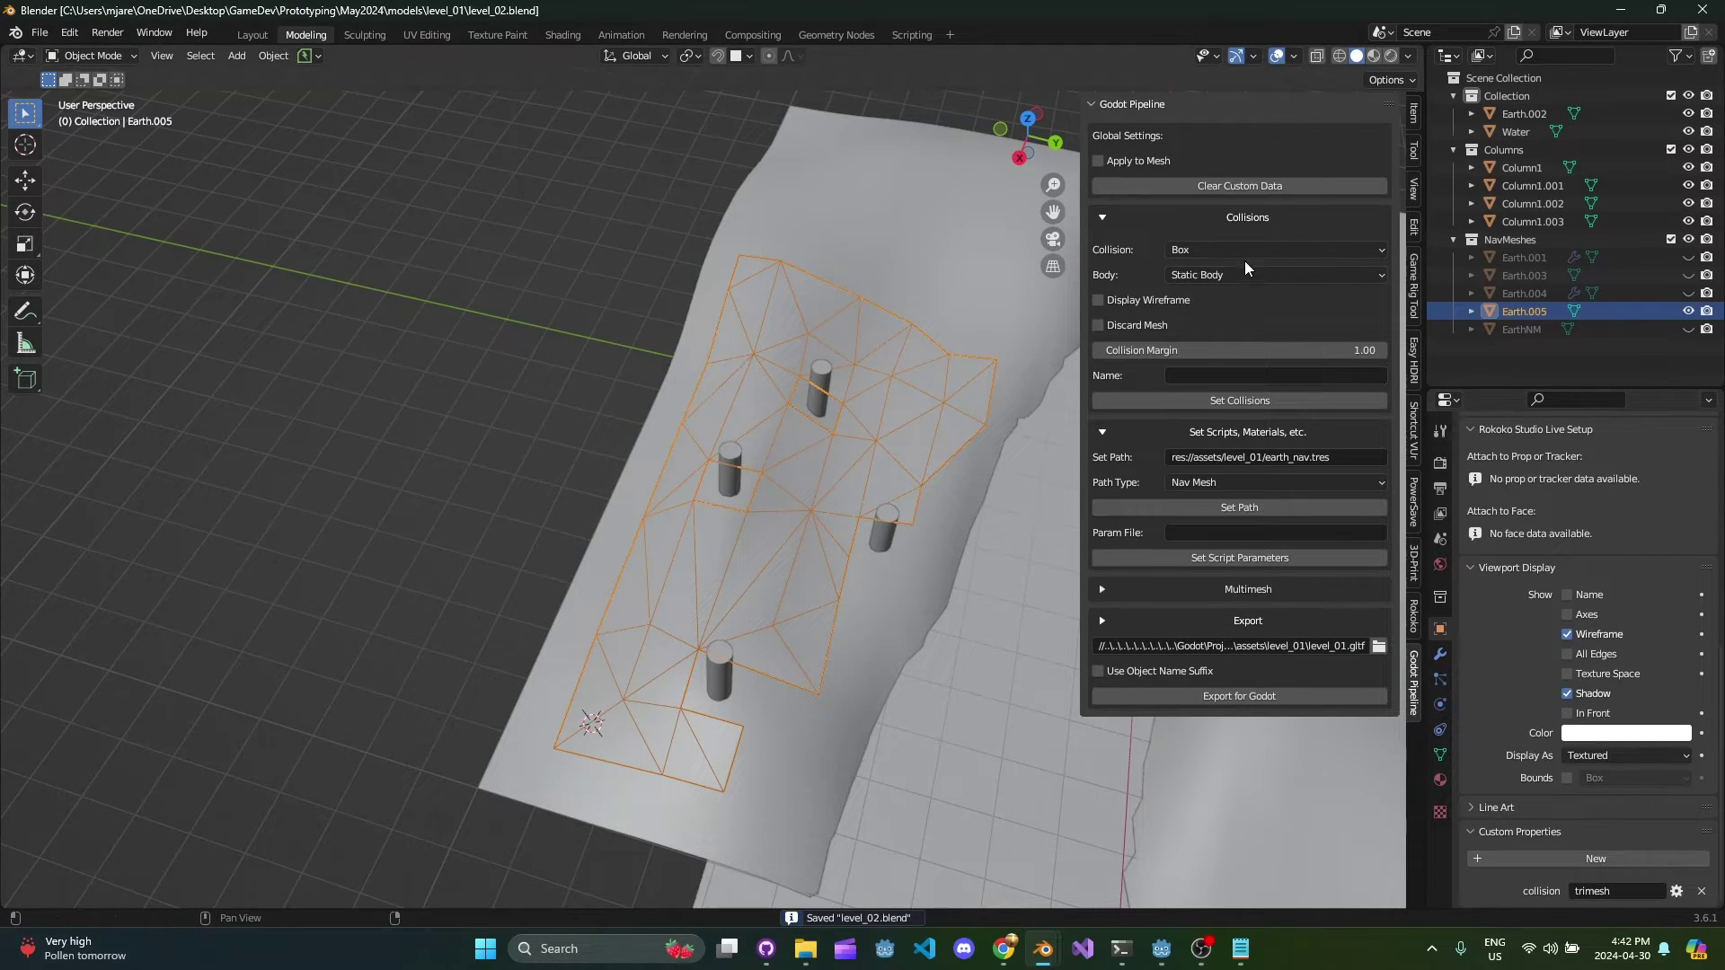
pyautogui.click(1239, 185)
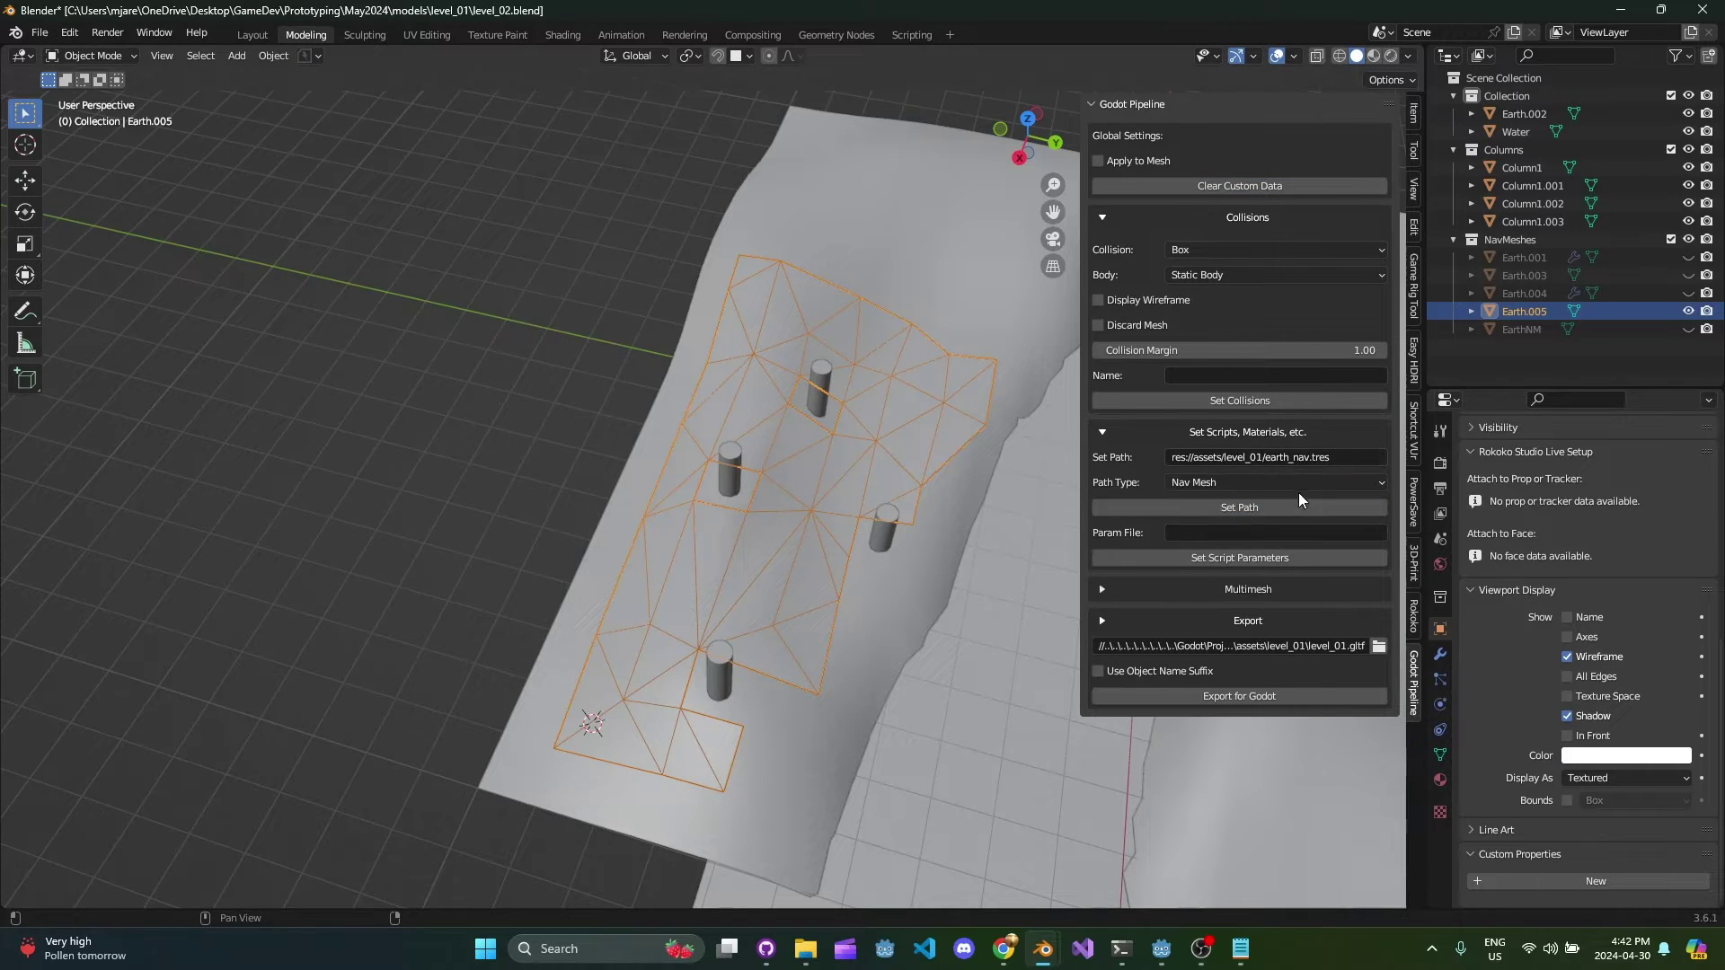
# Step: Set Earth.005's Nav Mesh path to res://assets/level_01/earth_nav.tres and export the level for Godot as level_01.gltf
pyautogui.scroll(-1, 1595, 897)
pyautogui.moveTo(871, 724); pyautogui.dragTo(898, 625, button='middle')
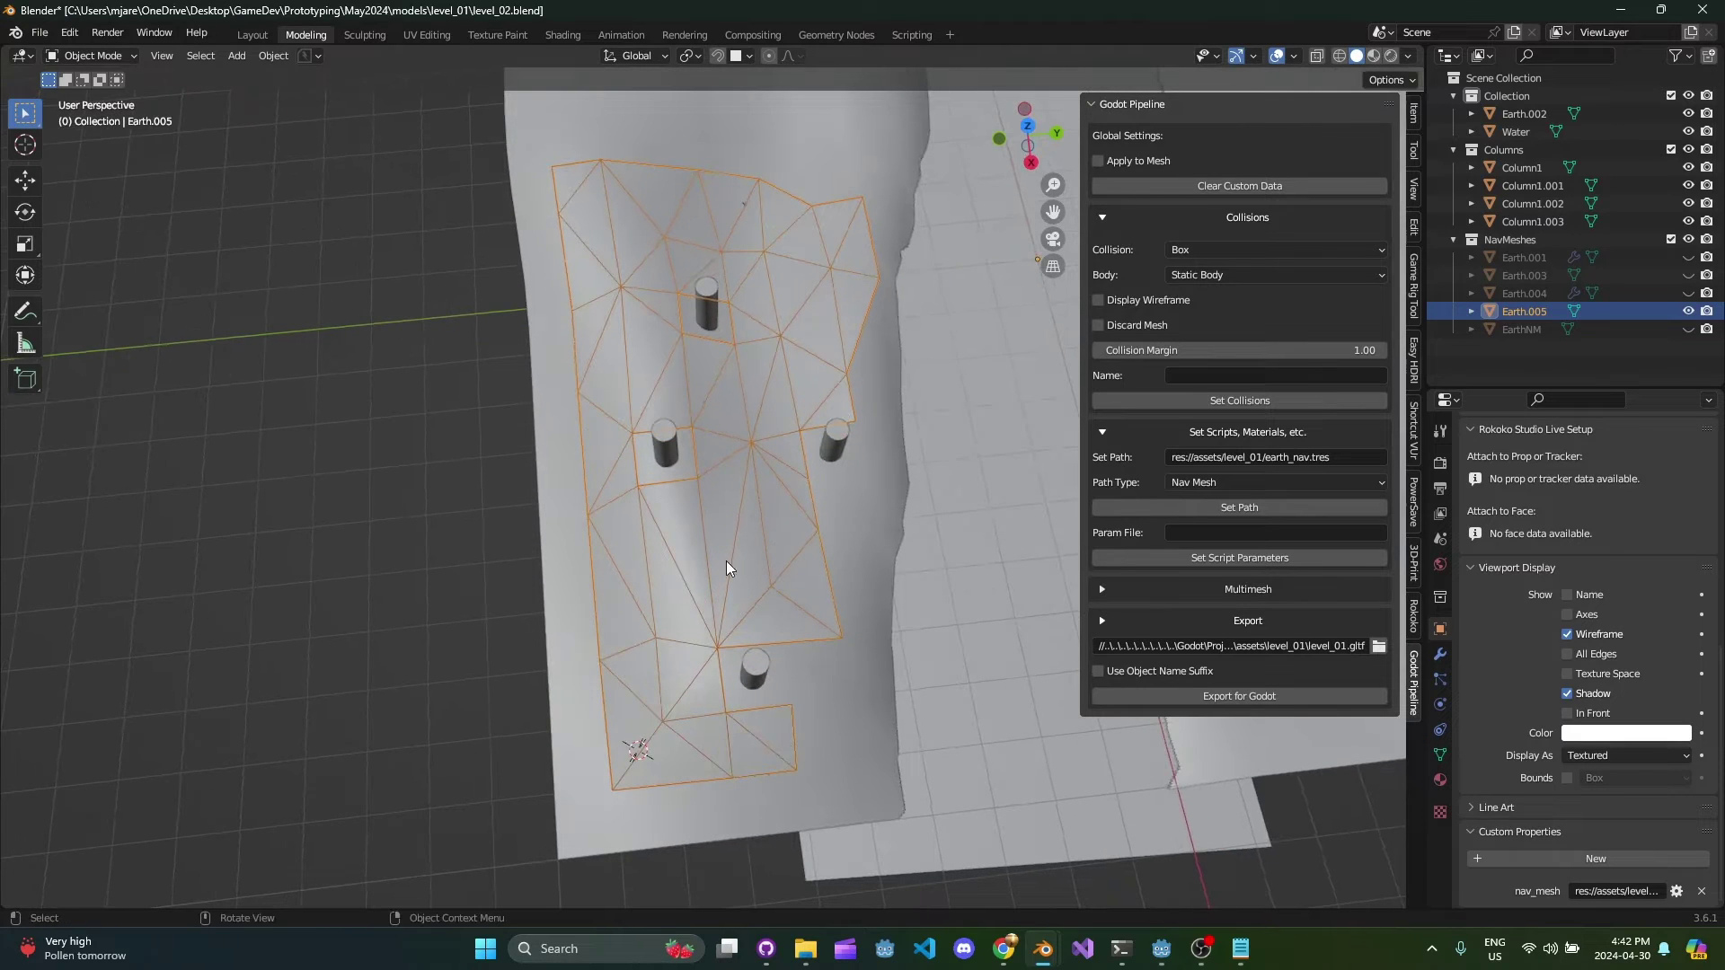
pyautogui.click(1333, 458)
pyautogui.click(1315, 458)
pyautogui.click(1289, 703)
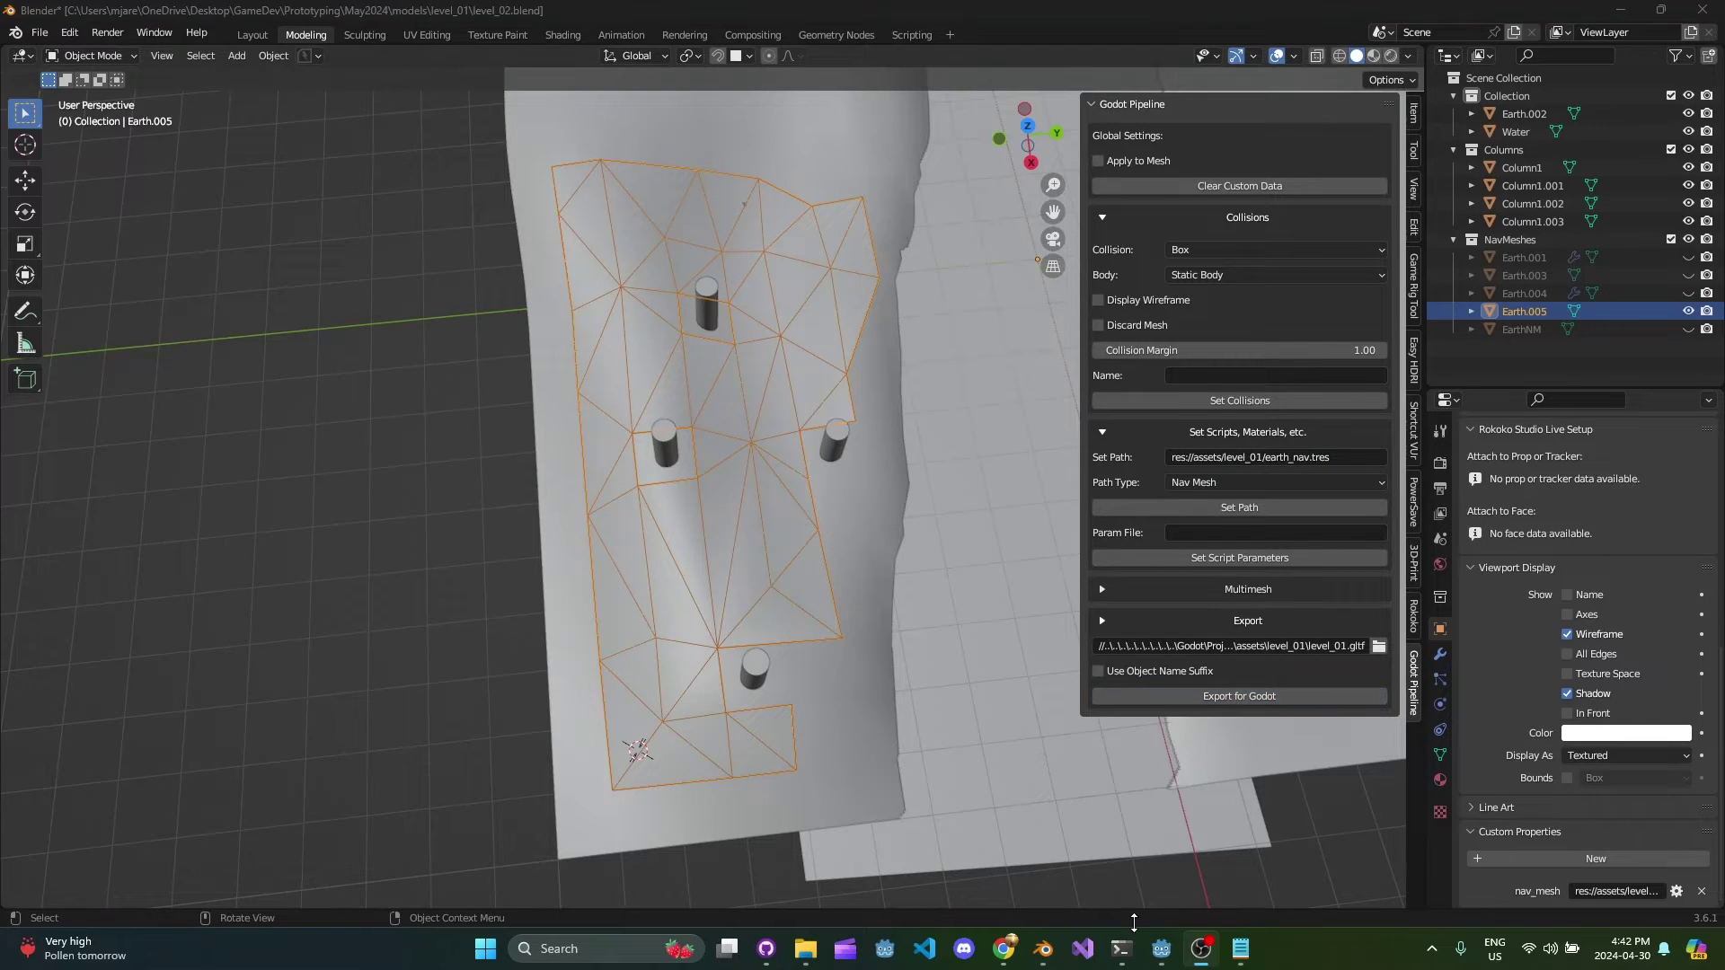
# Step: Switch to Godot and show the level_01 scene in the 3D view
pyautogui.click(1160, 948)
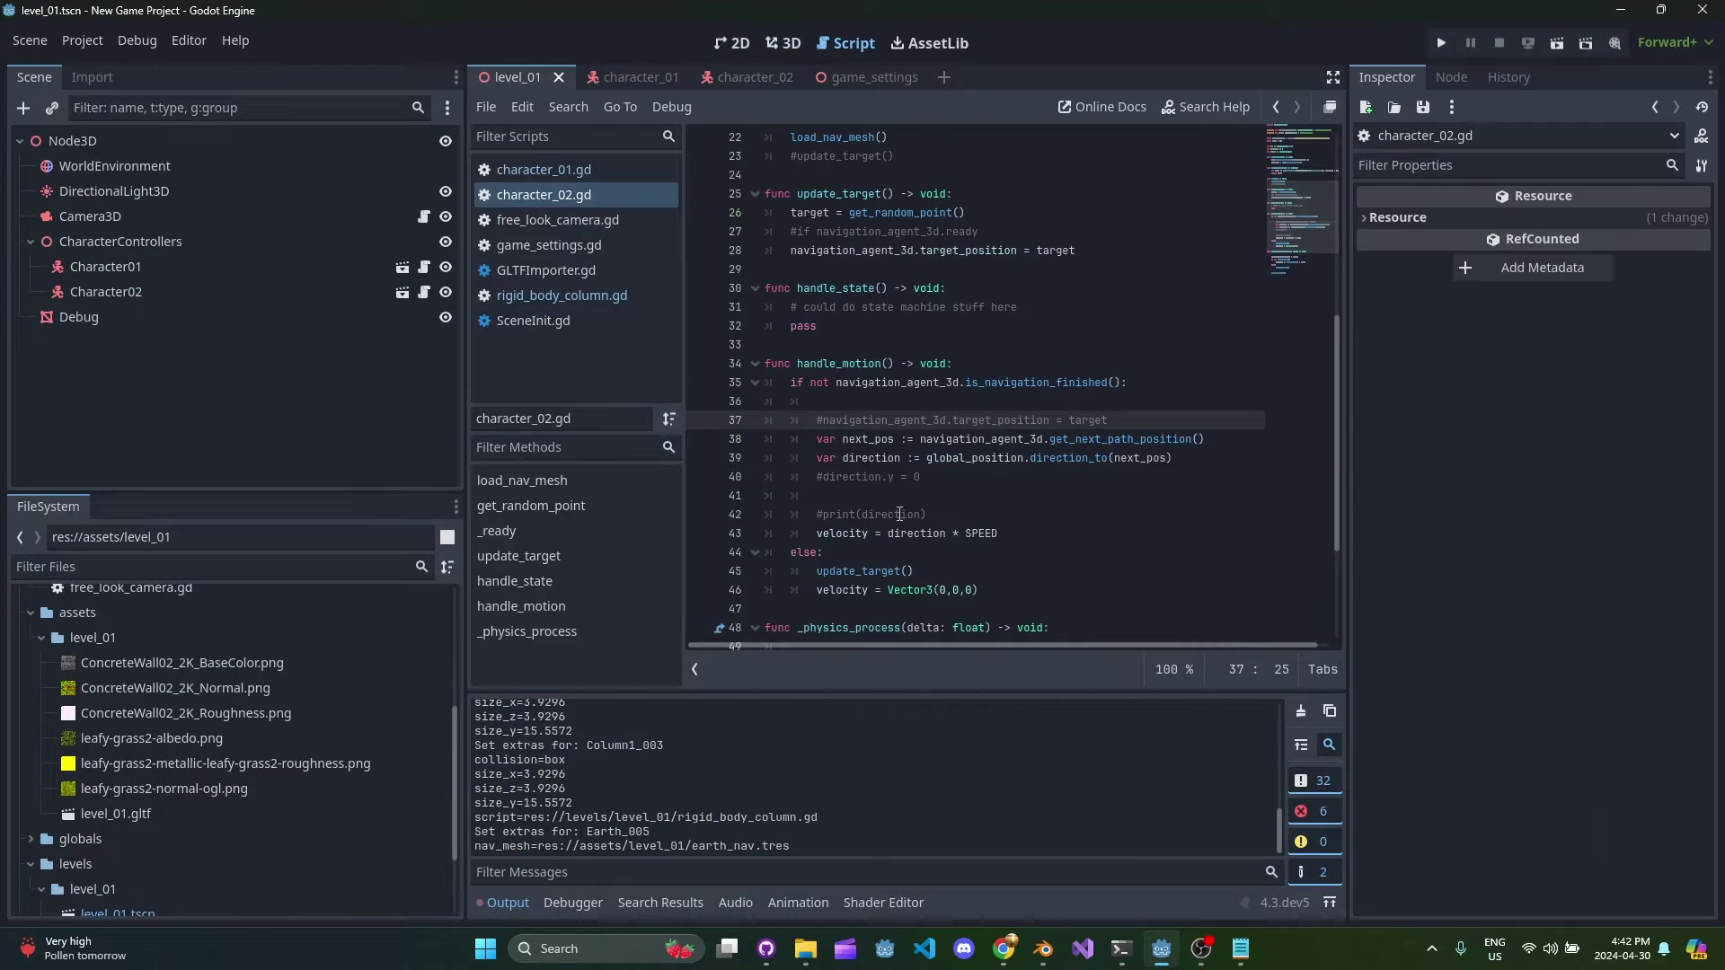
pyautogui.click(792, 39)
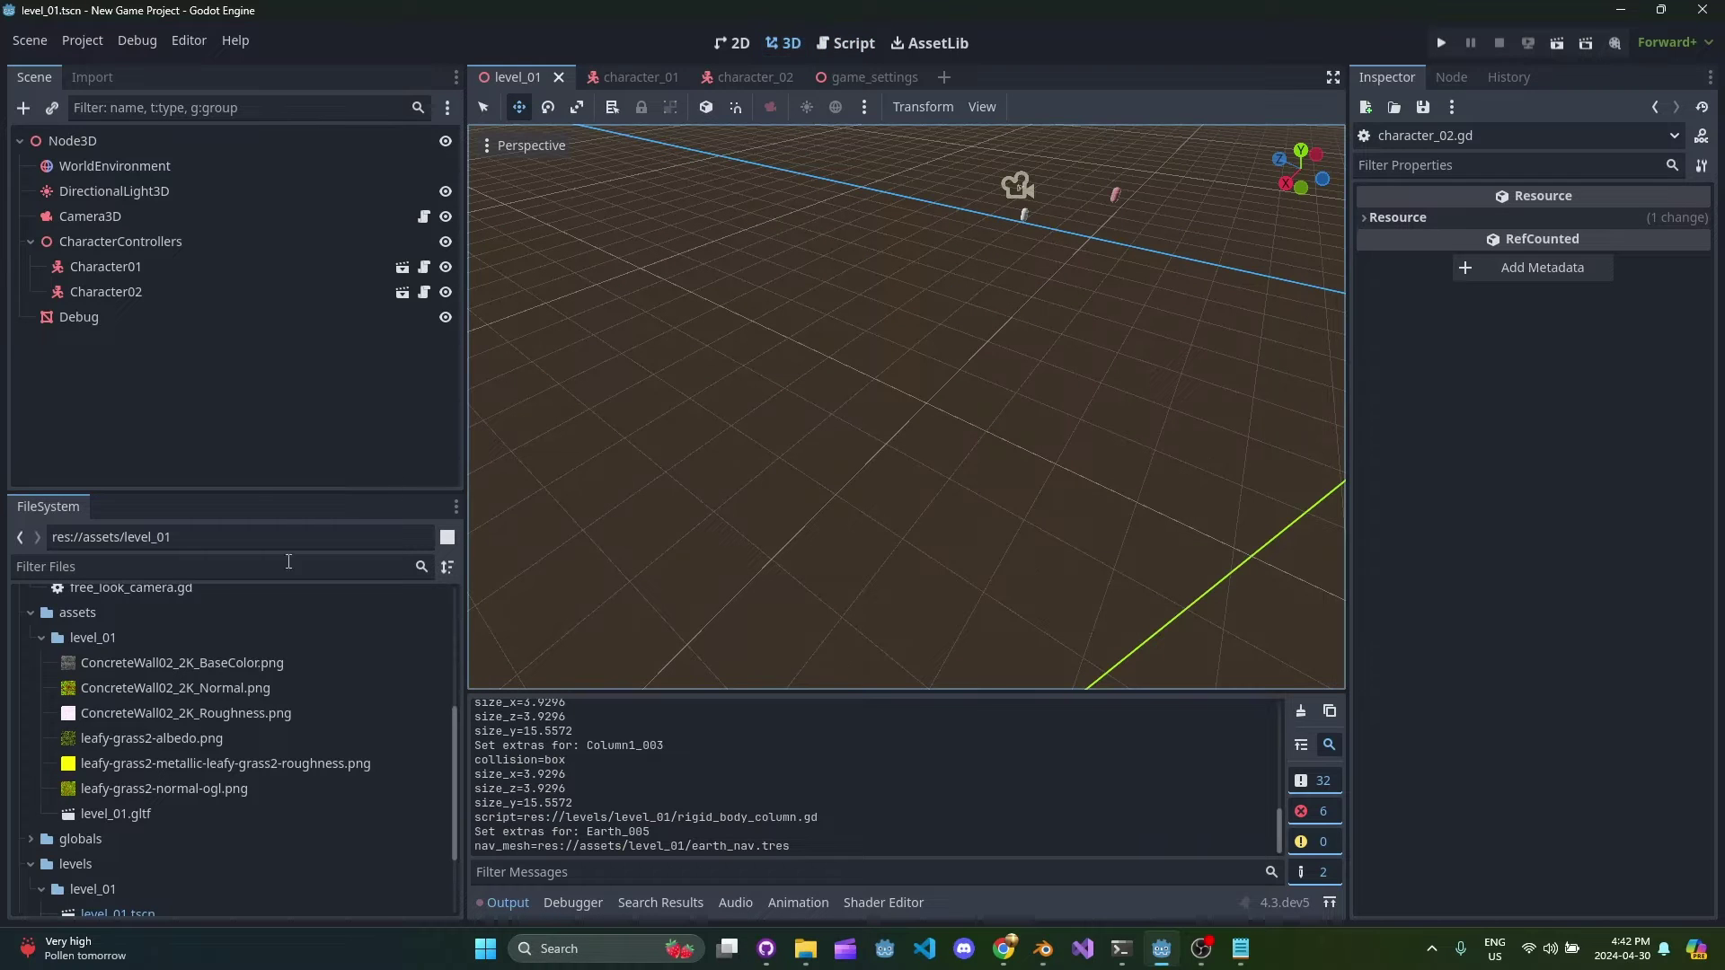
# Step: Instantiate level_01.gltf under the root Node3D and open earth_nav.tres for inspection
pyautogui.click(135, 814)
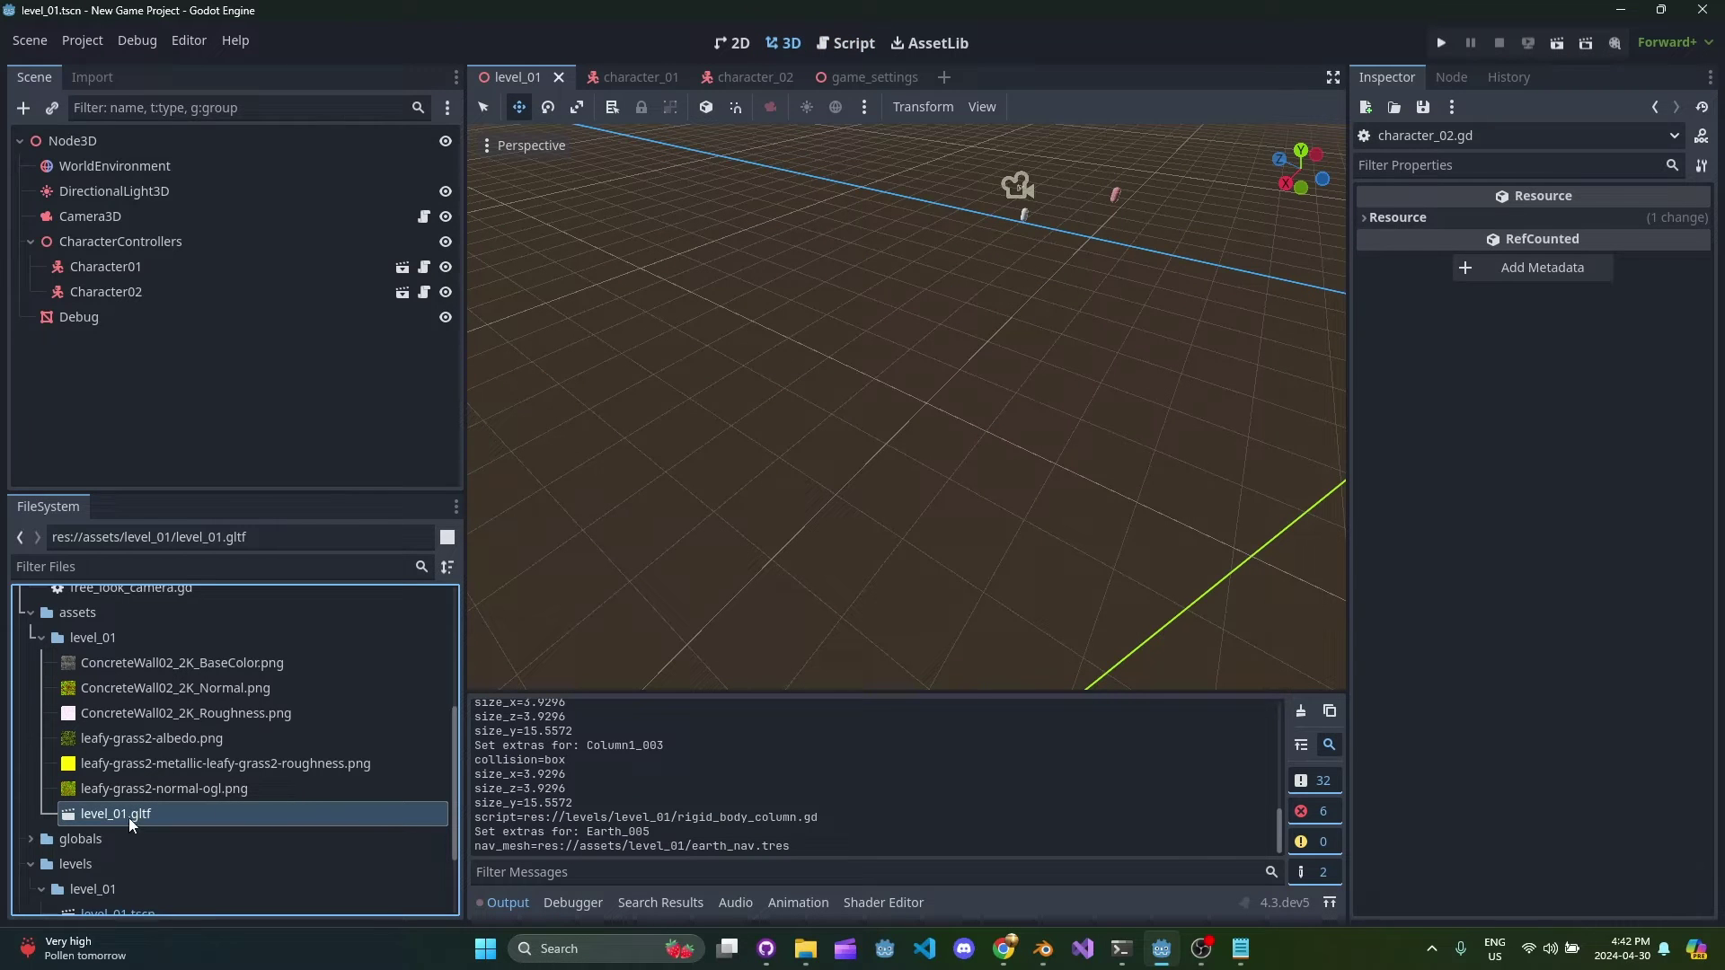
pyautogui.moveTo(137, 812); pyautogui.dragTo(85, 141)
pyautogui.click(164, 738)
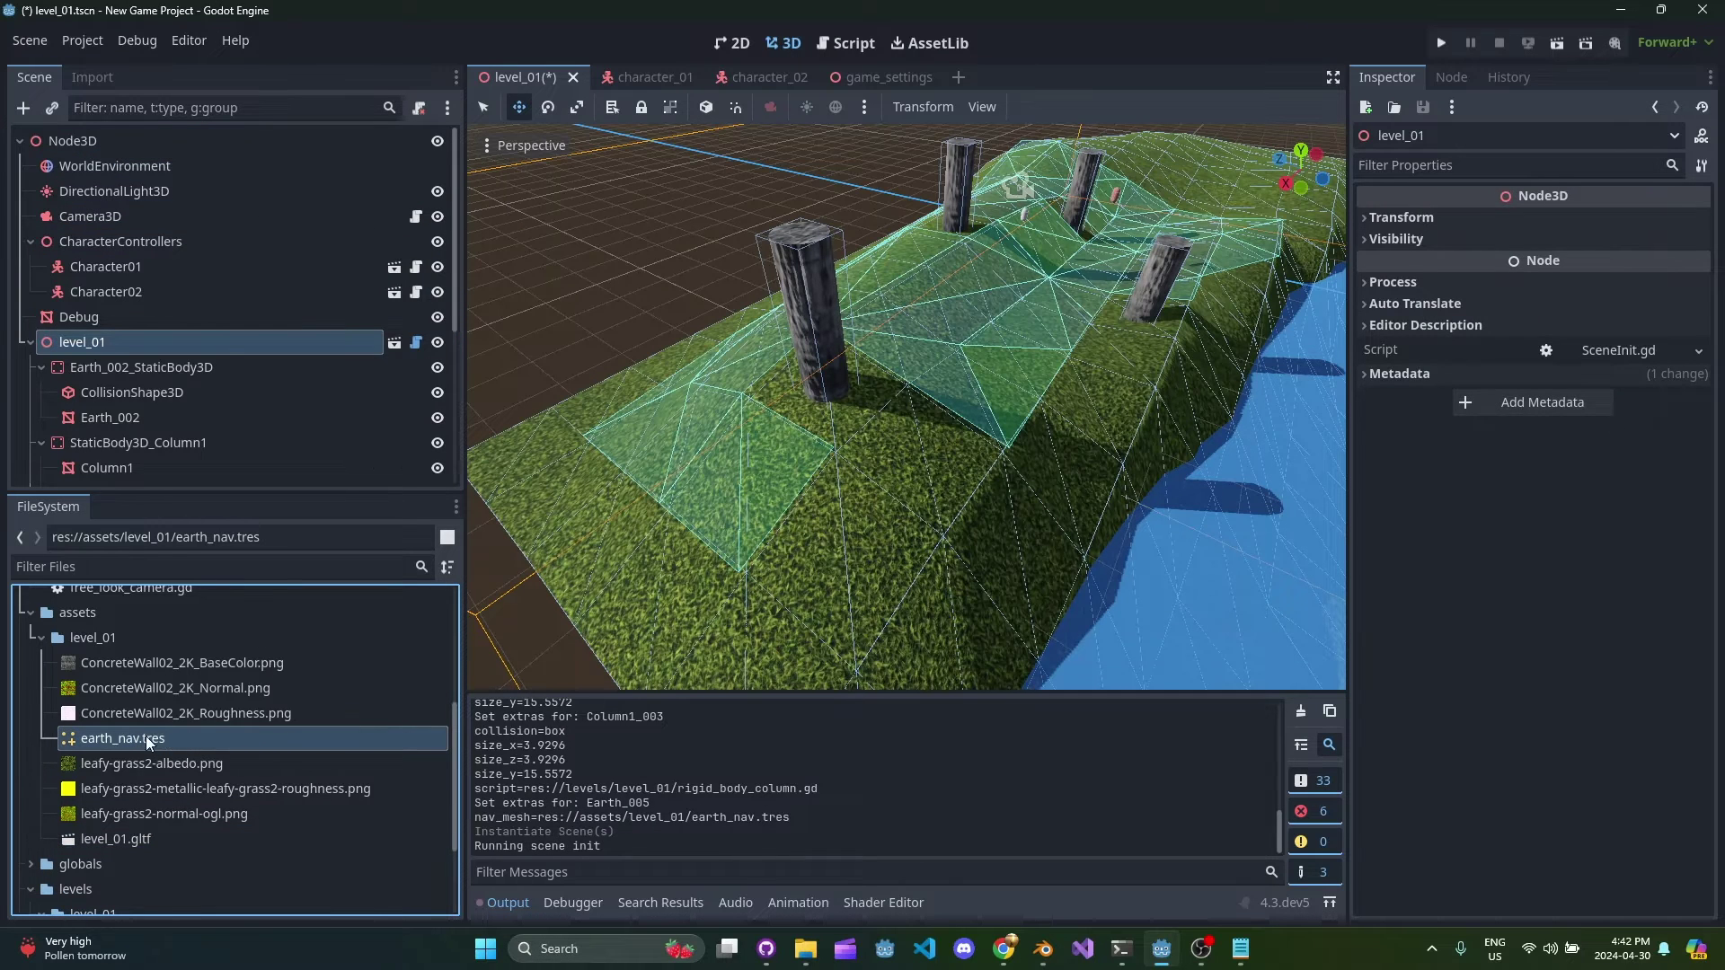
pyautogui.click(153, 737)
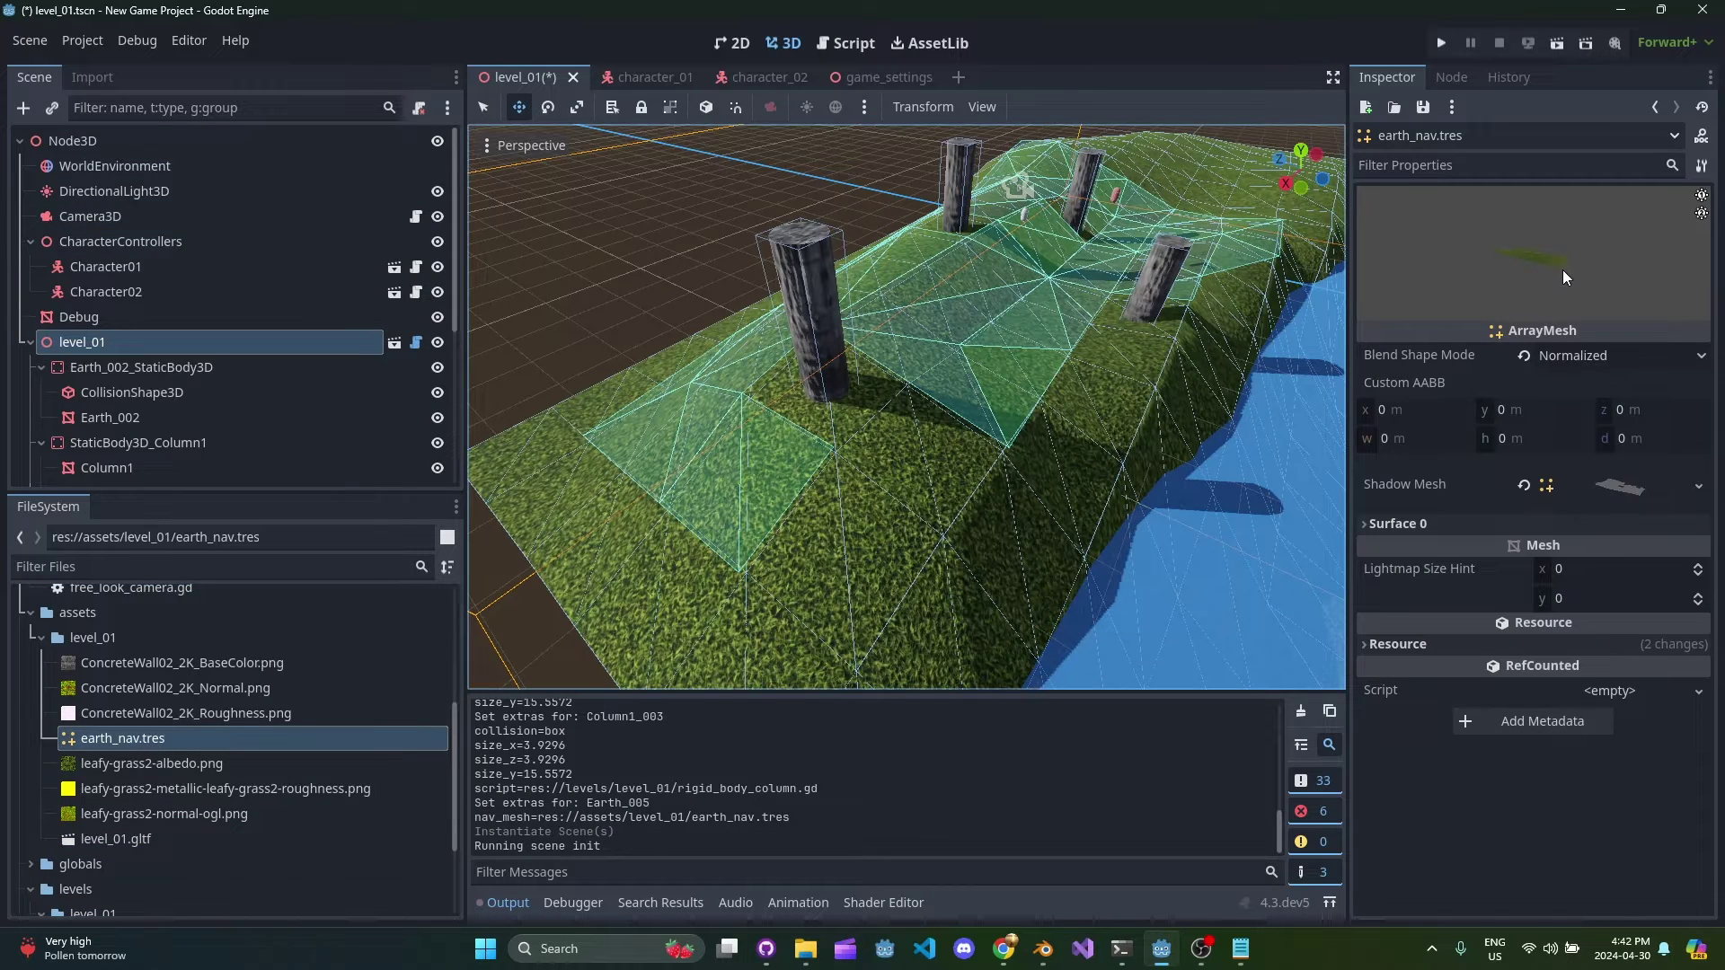
# Step: Make the level_01 instance local and detach its script
pyautogui.rightClick(95, 342)
pyautogui.click(246, 783)
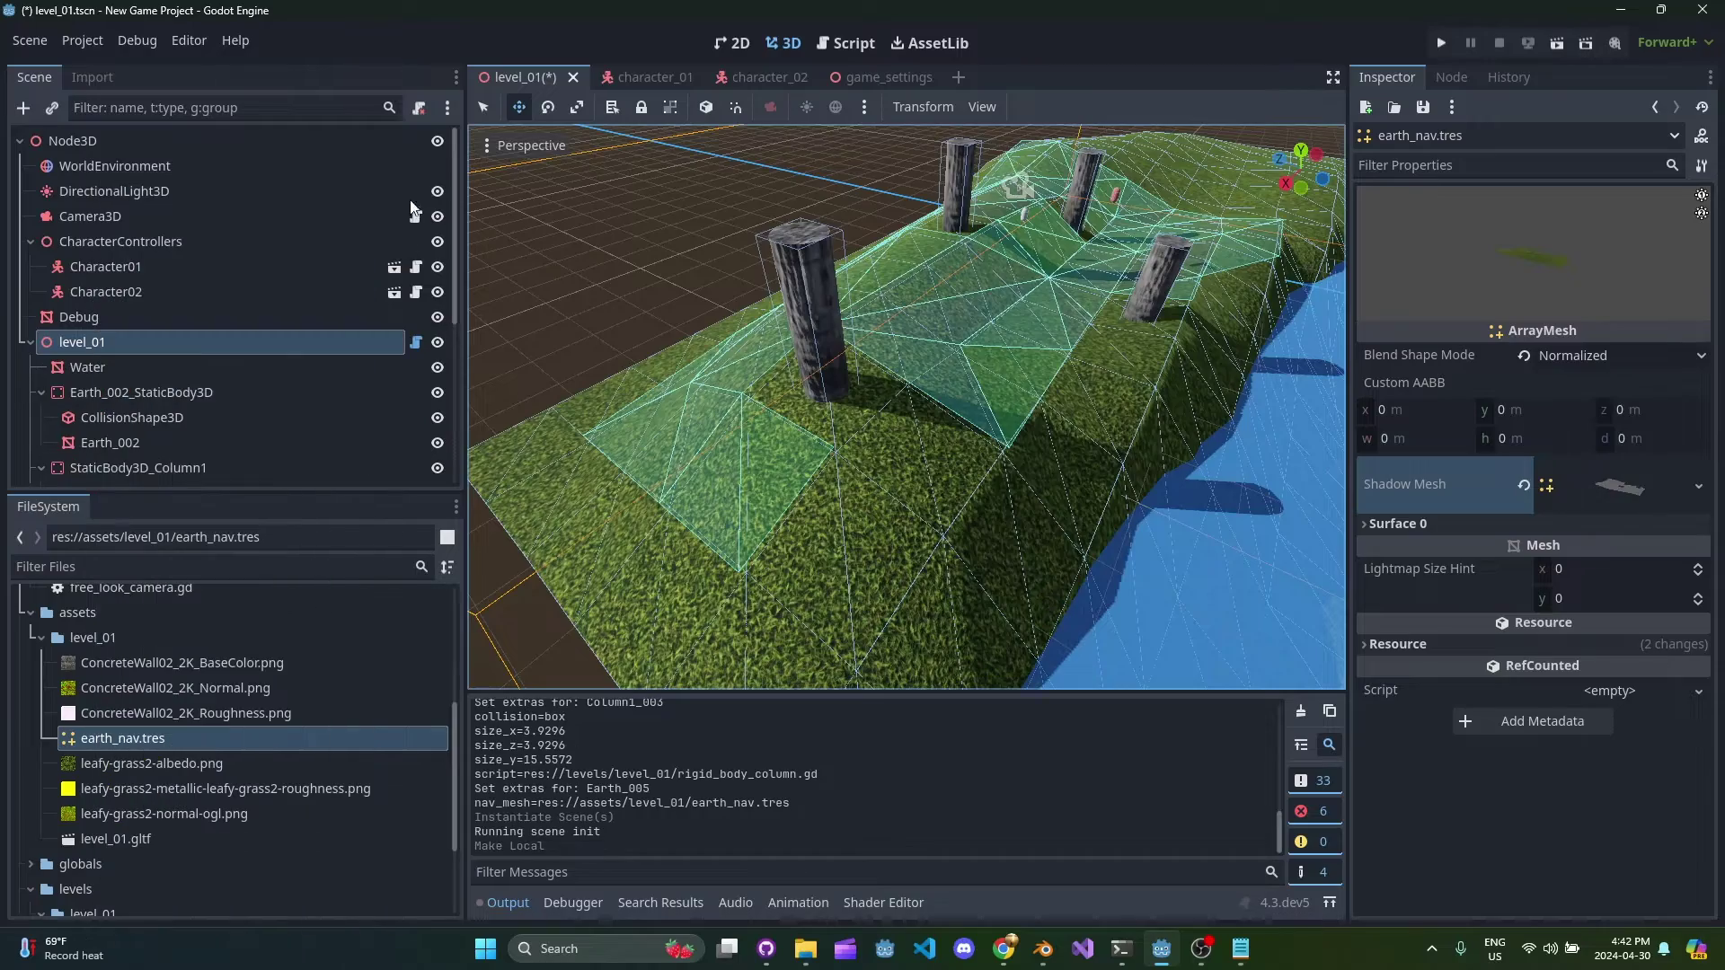
pyautogui.click(419, 109)
pyautogui.moveTo(701, 288); pyautogui.dragTo(826, 292, button='right')
pyautogui.press('a')
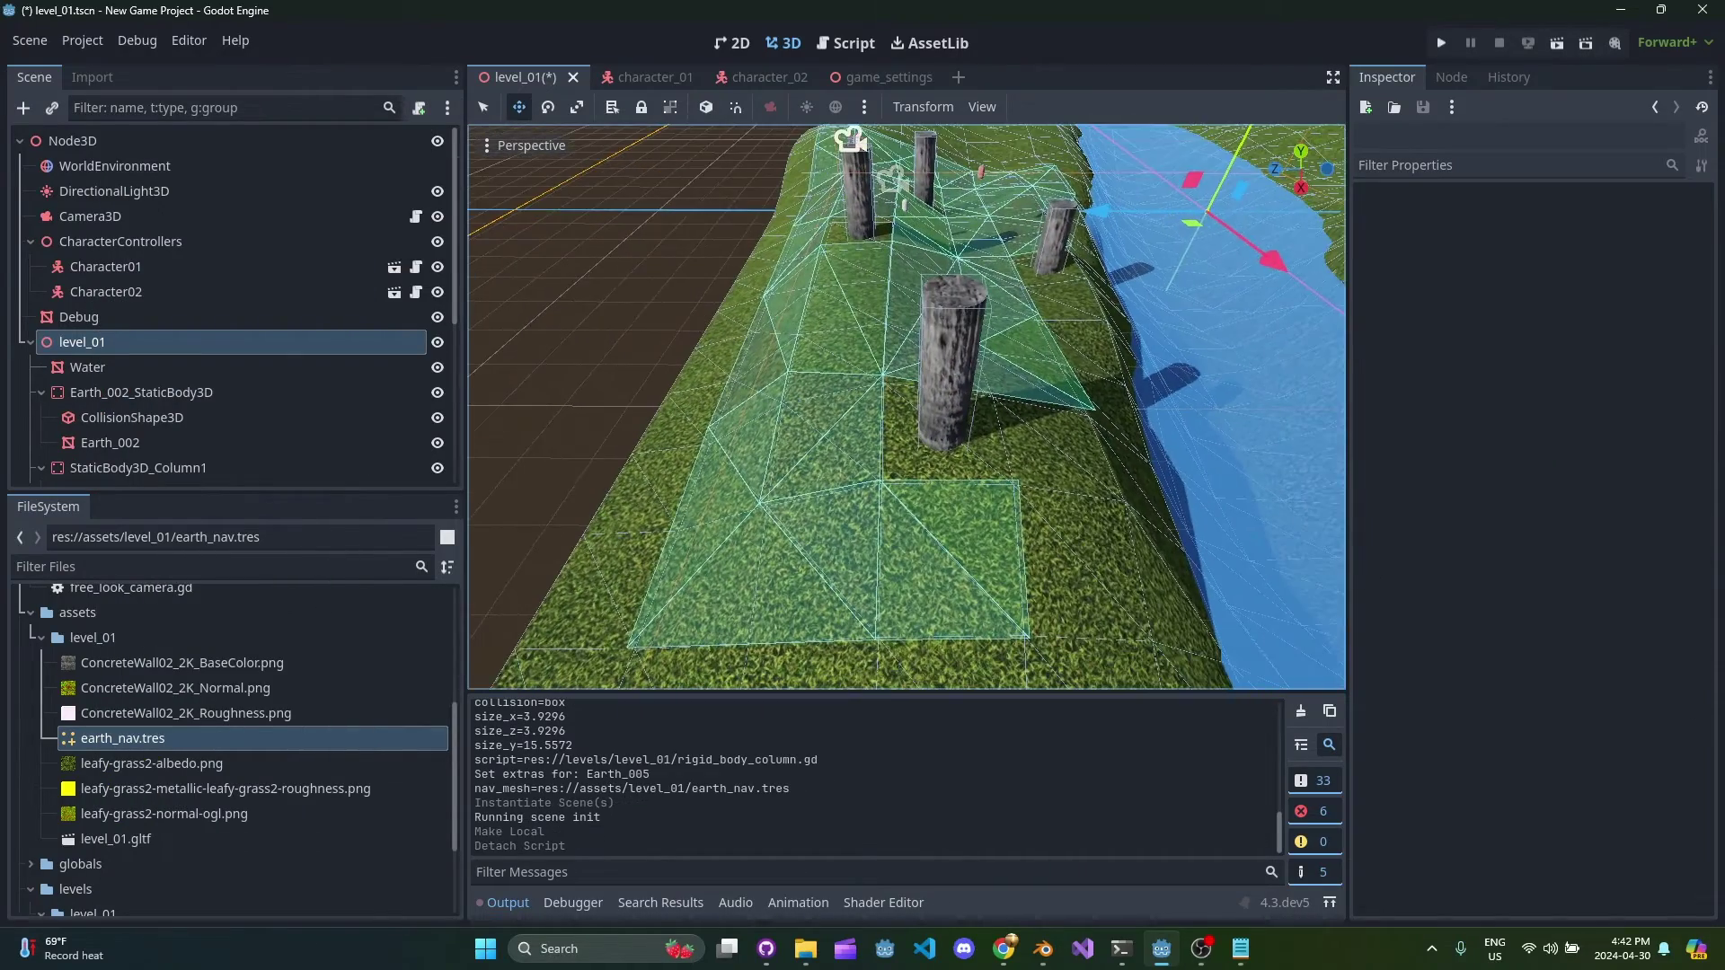
pyautogui.moveTo(1060, 377); pyautogui.dragTo(1123, 368, button='middle')
# Step: Open the Character02 script and examine the navigation branches in handle_motion
pyautogui.click(759, 77)
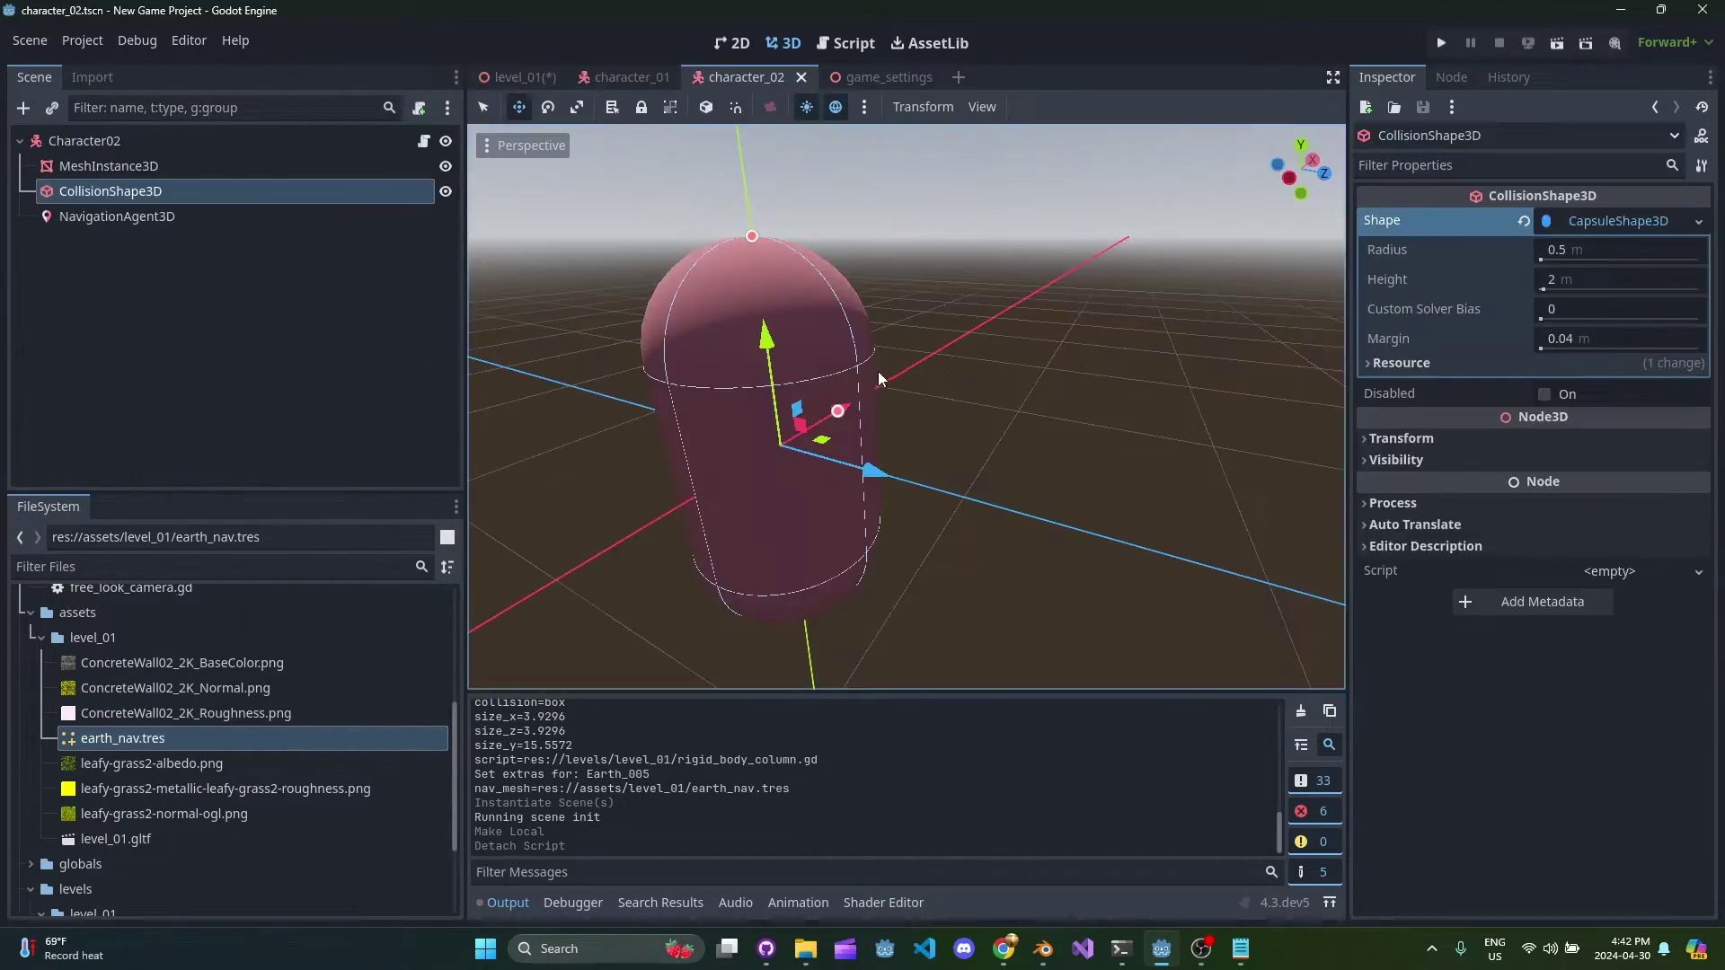
pyautogui.click(422, 142)
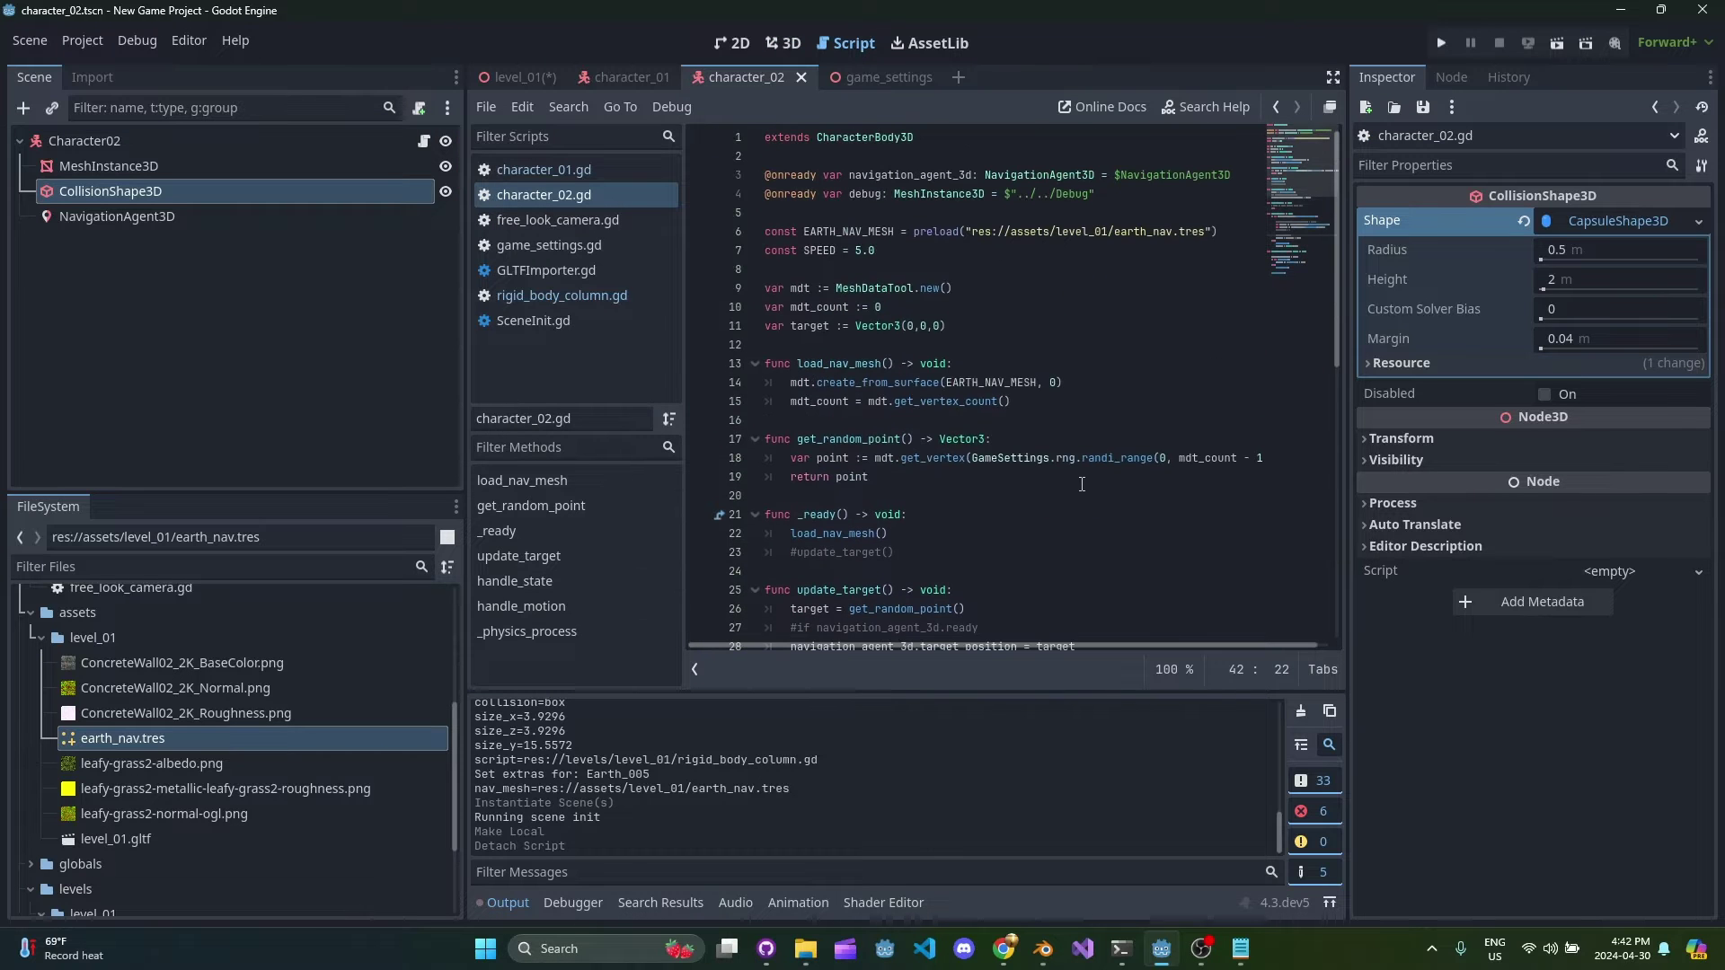
pyautogui.click(522, 900)
pyautogui.scroll(-7, 854, 611)
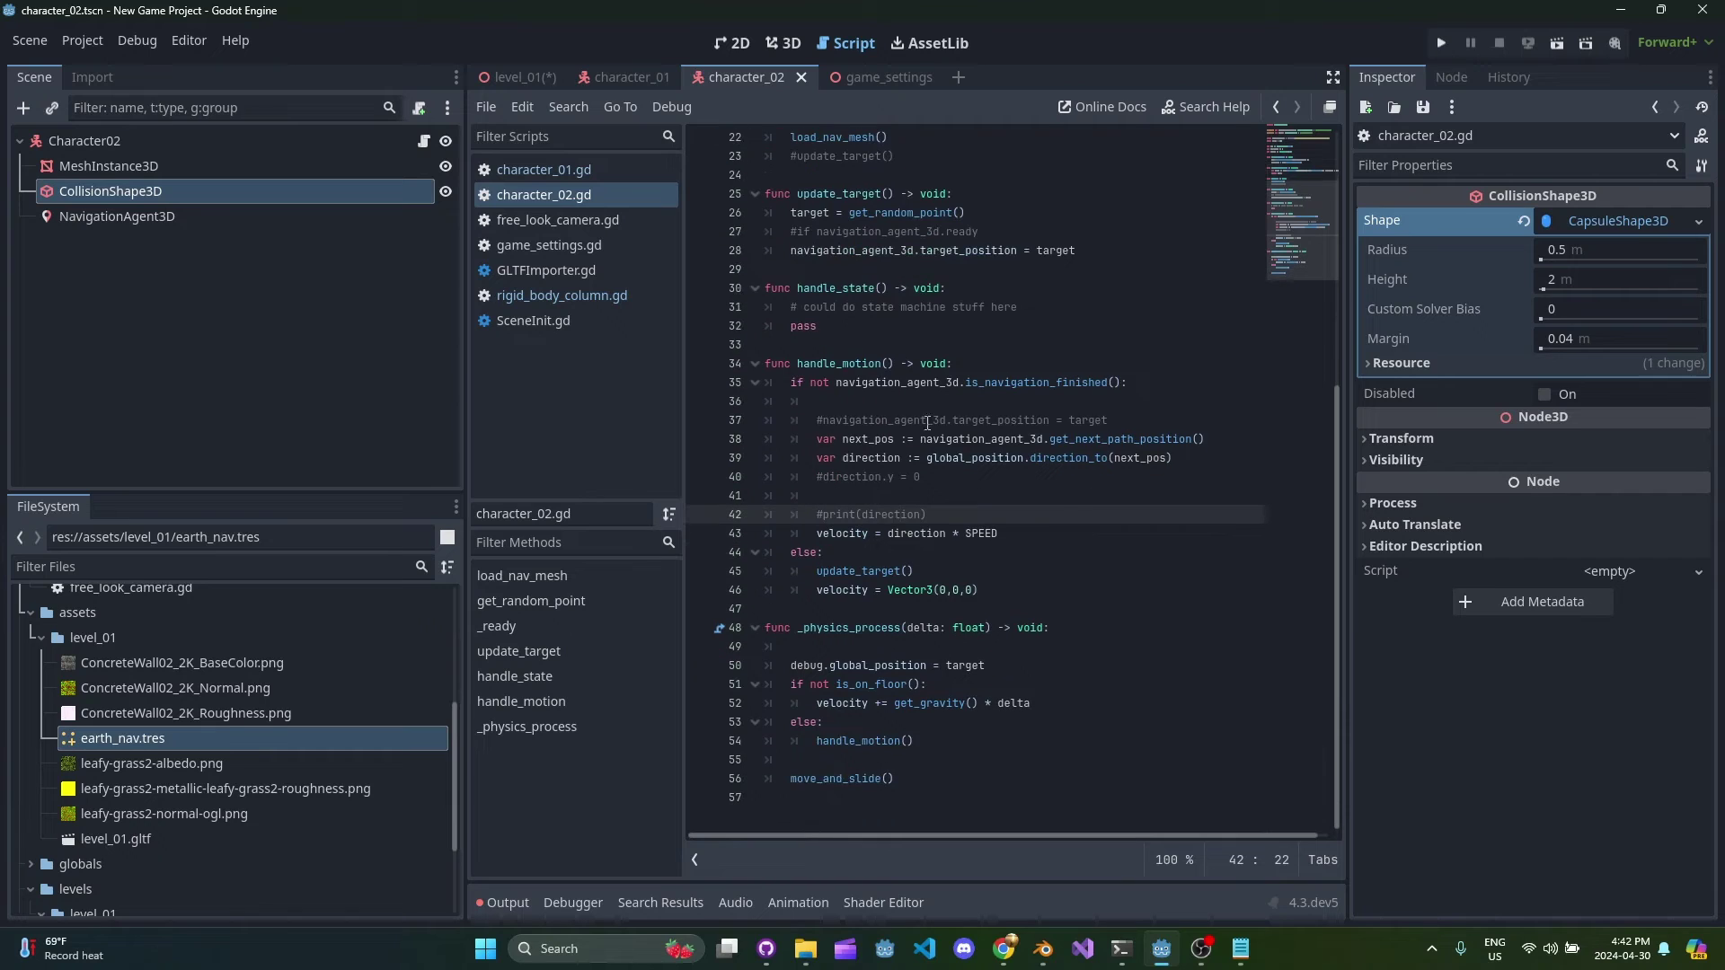
pyautogui.moveTo(791, 378); pyautogui.dragTo(969, 552)
pyautogui.click(990, 587)
pyautogui.click(1049, 604)
pyautogui.click(1029, 552)
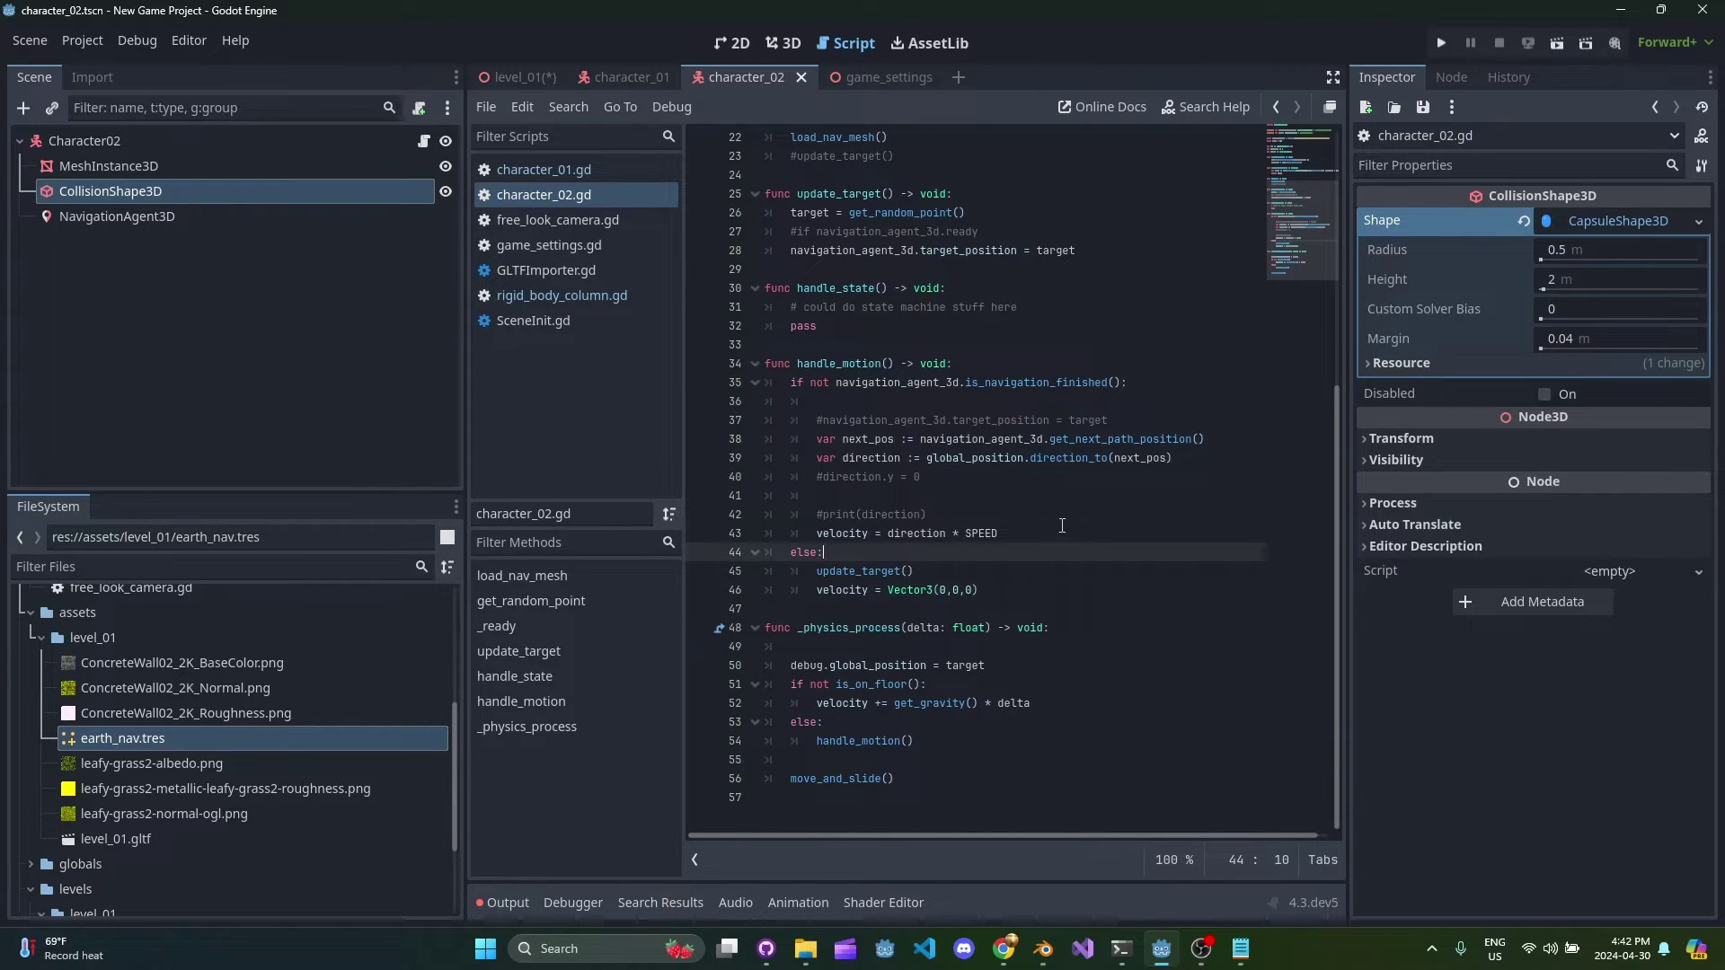
pyautogui.scroll(1, 1077, 525)
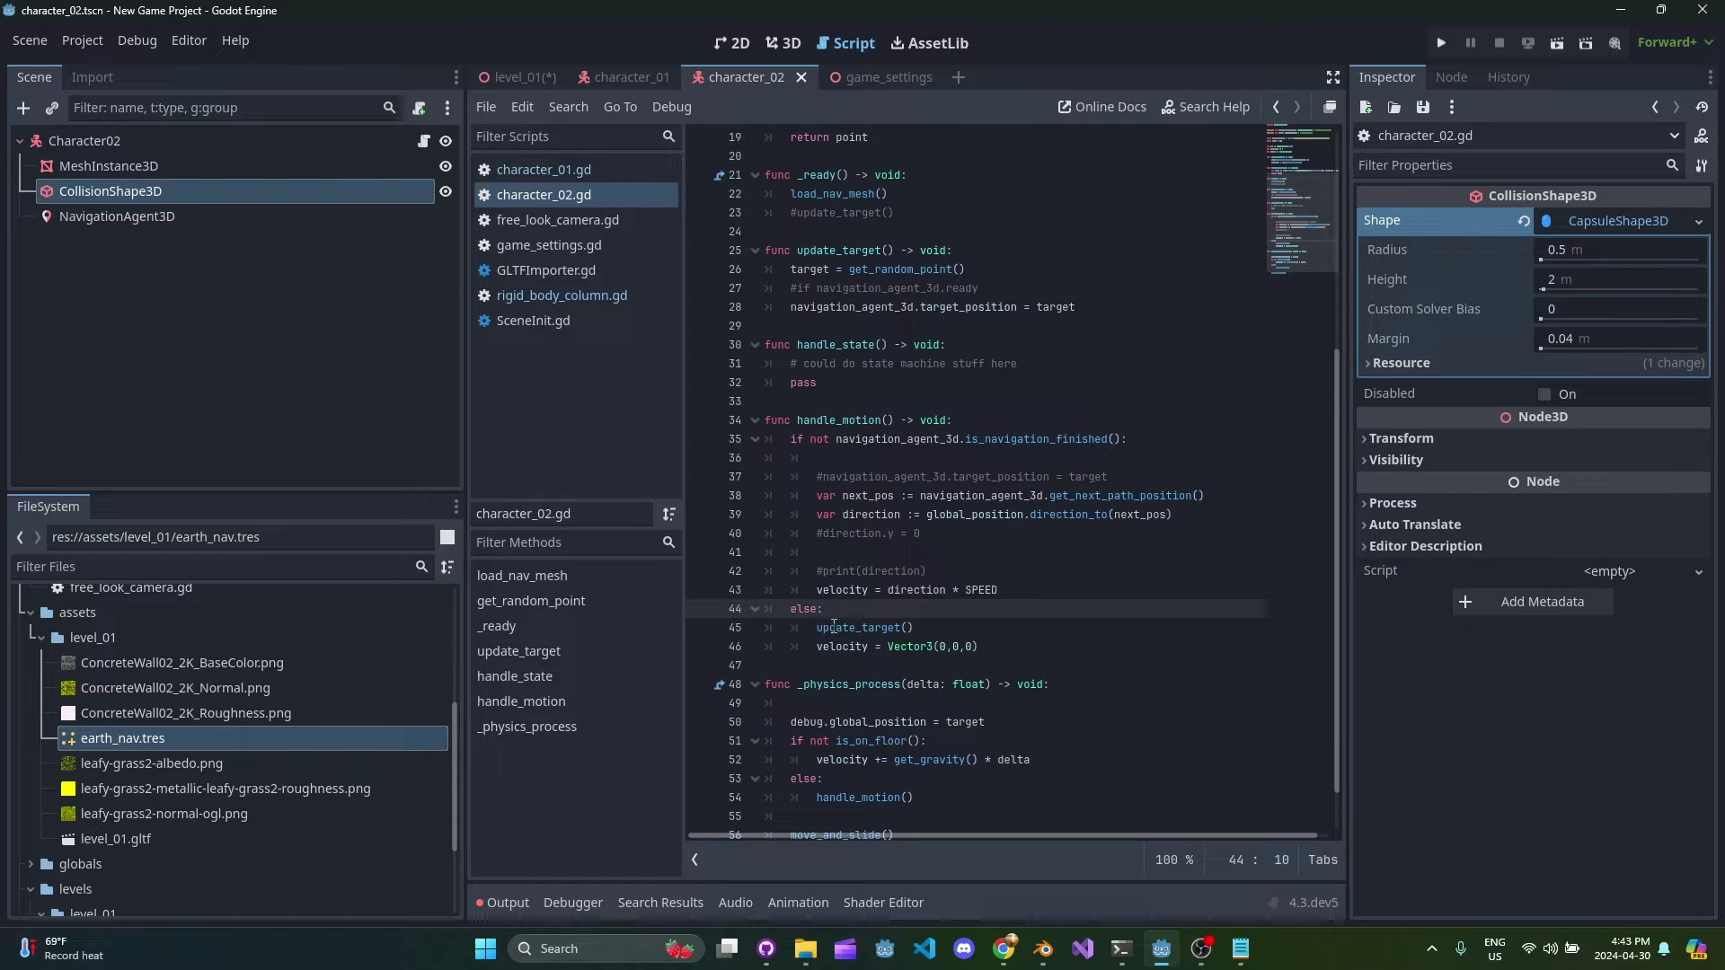
# Step: Review in character_02.gd how update_target sets the agent's target position and how the debug mesh follows it
pyautogui.moveTo(814, 629); pyautogui.dragTo(946, 628)
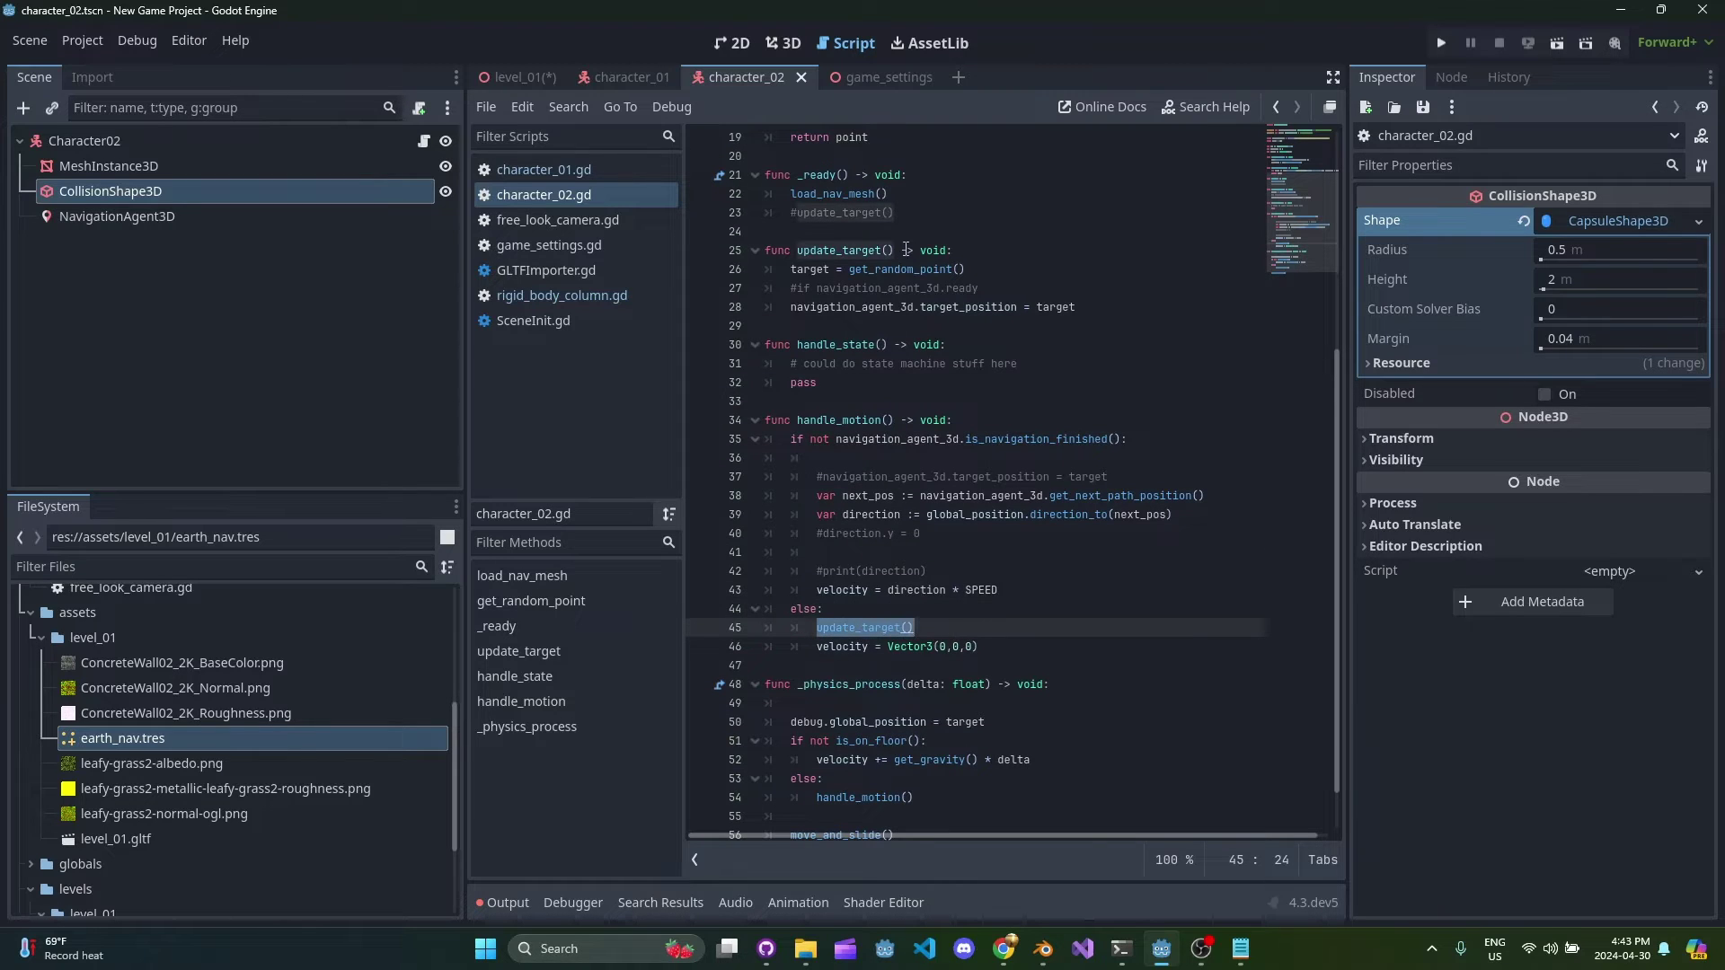
pyautogui.moveTo(791, 269); pyautogui.dragTo(974, 265)
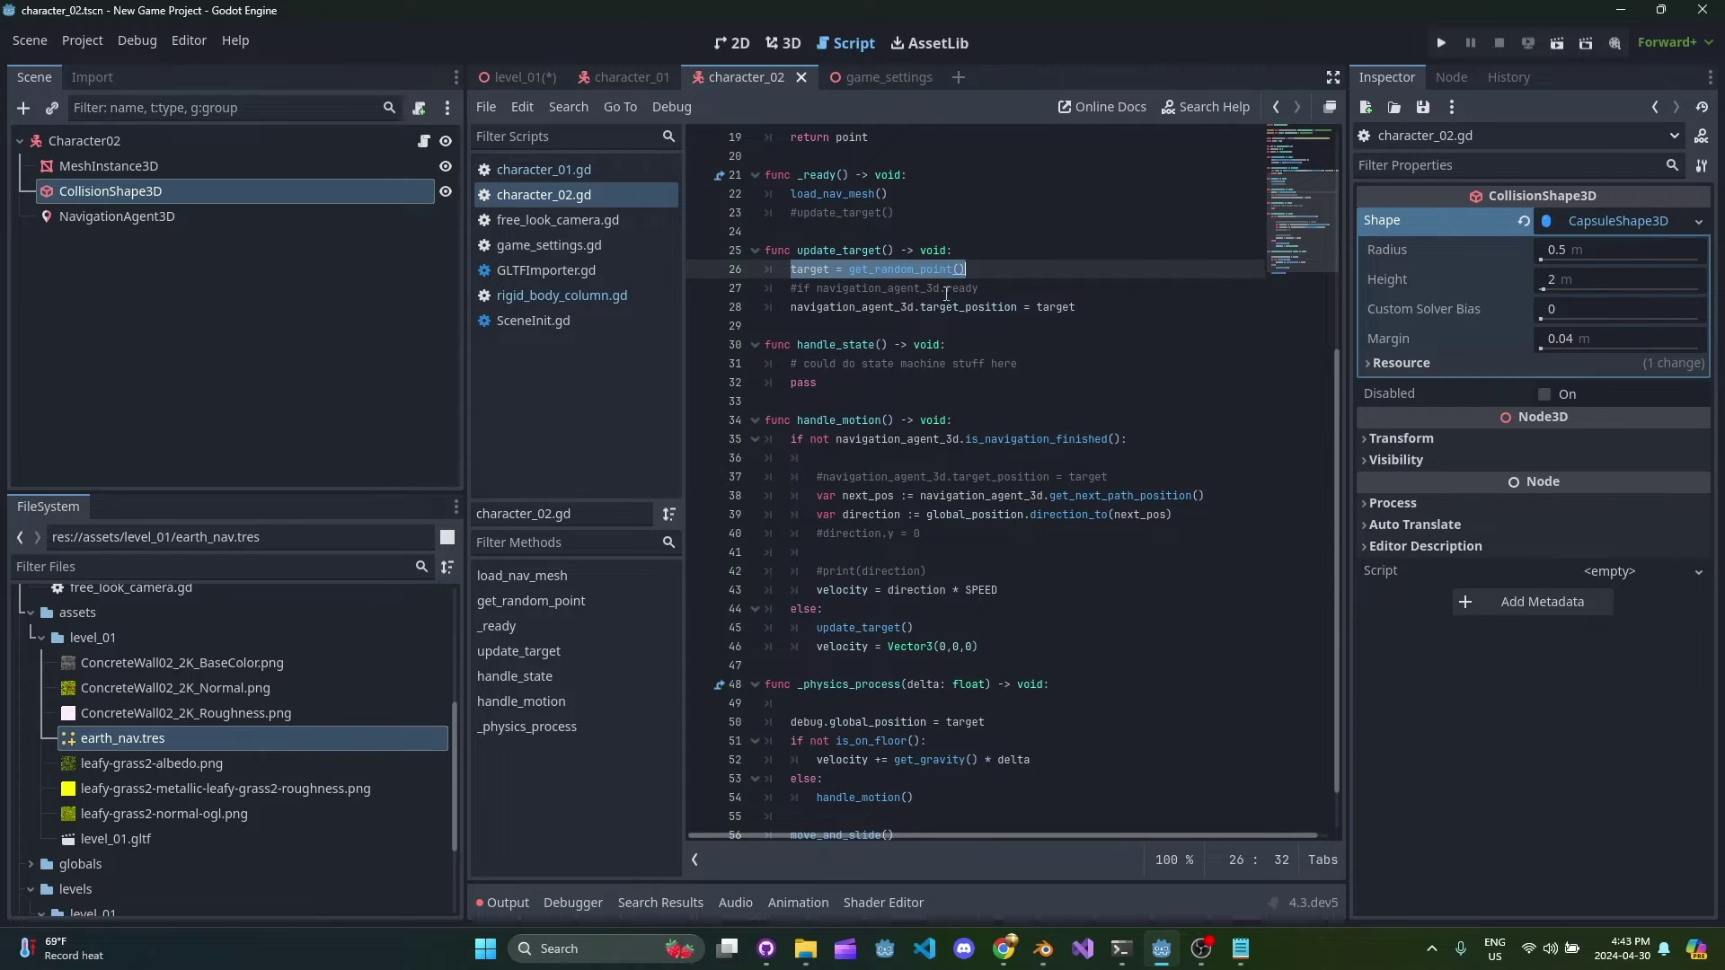
pyautogui.moveTo(794, 306); pyautogui.dragTo(1093, 302)
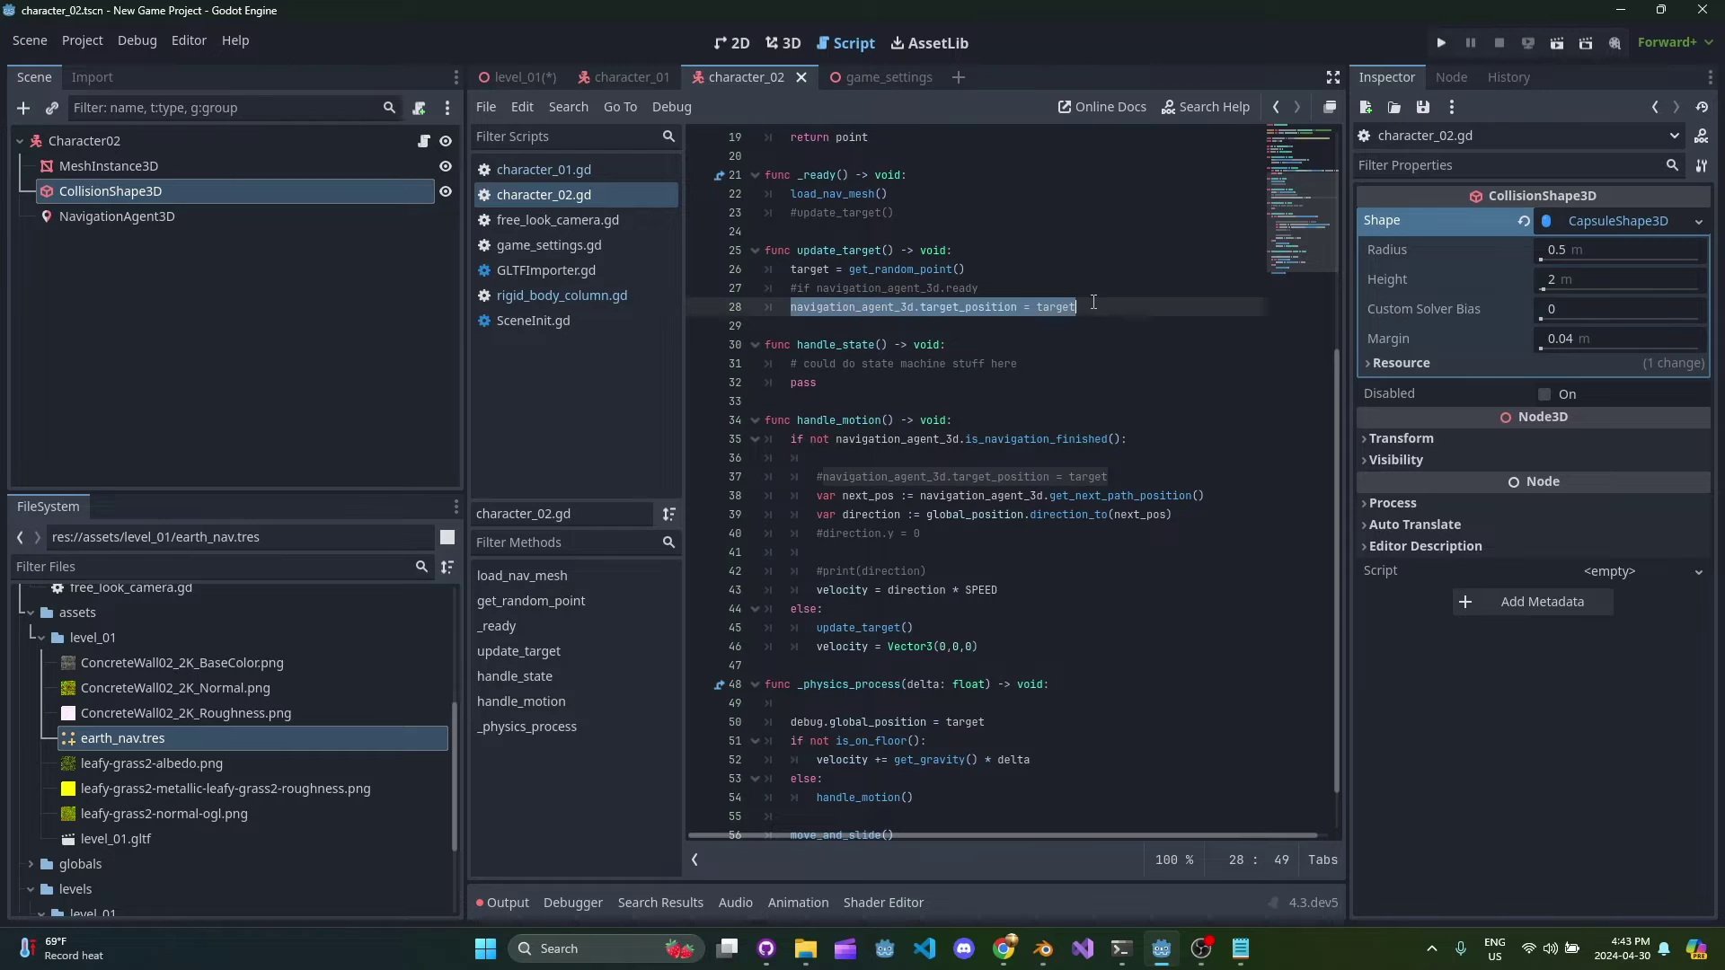
pyautogui.click(1015, 307)
pyautogui.scroll(-1, 1058, 520)
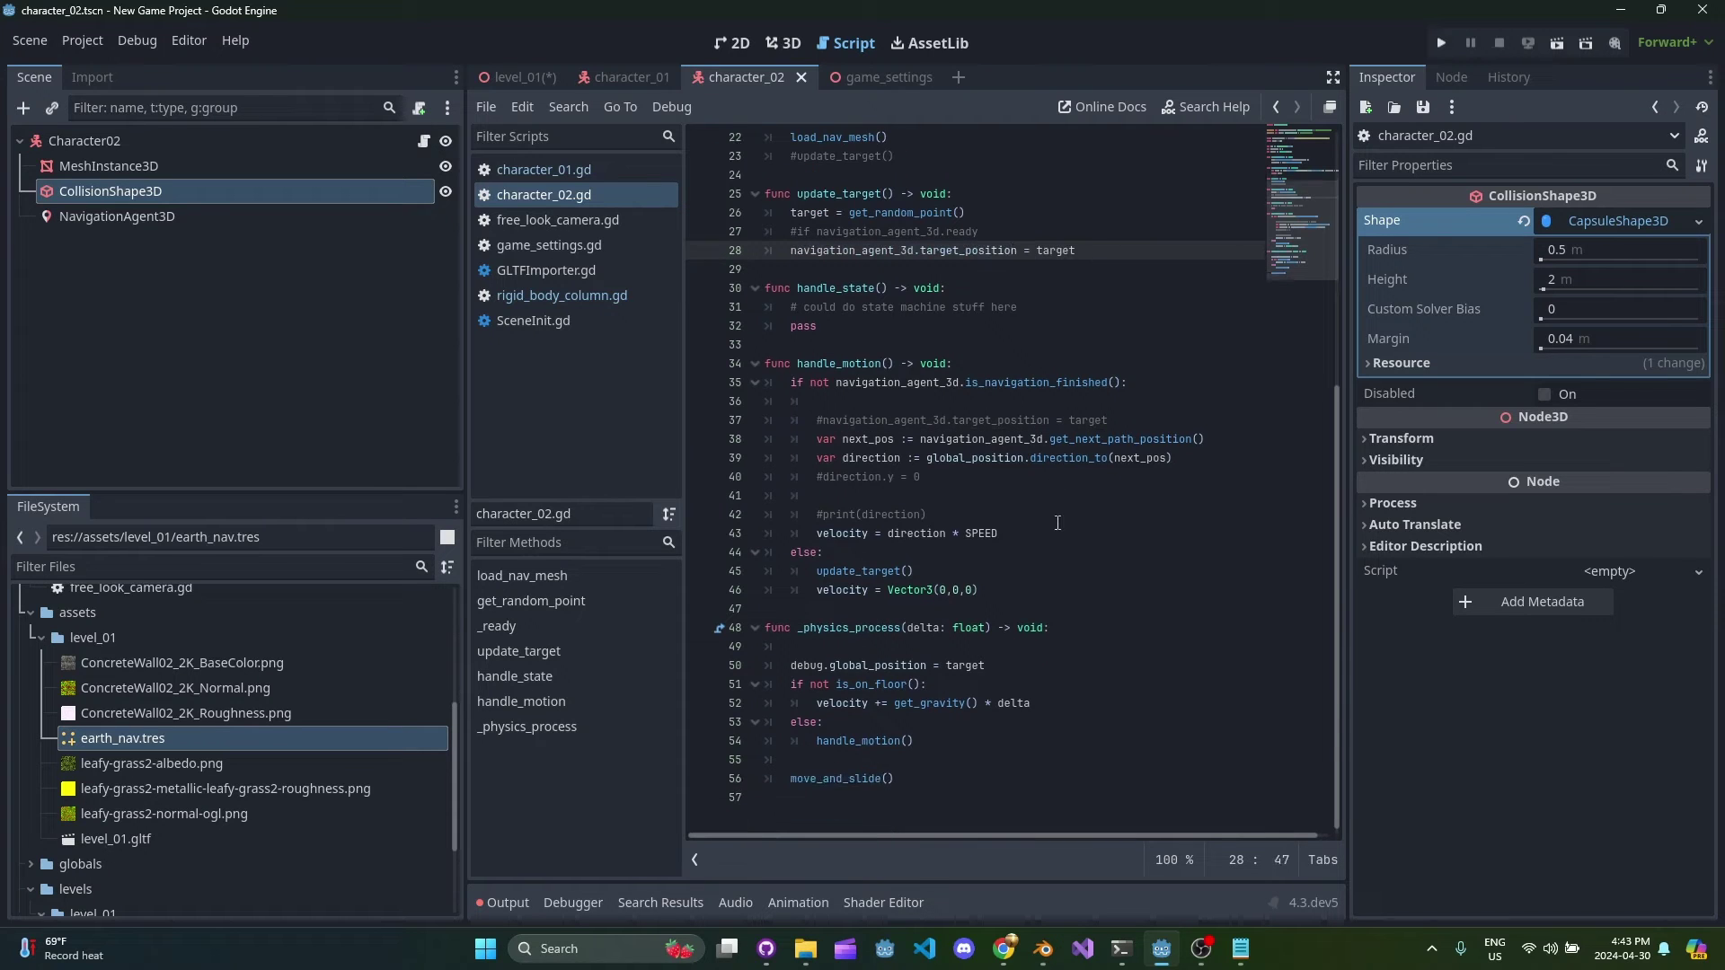
pyautogui.moveTo(993, 665); pyautogui.dragTo(792, 666)
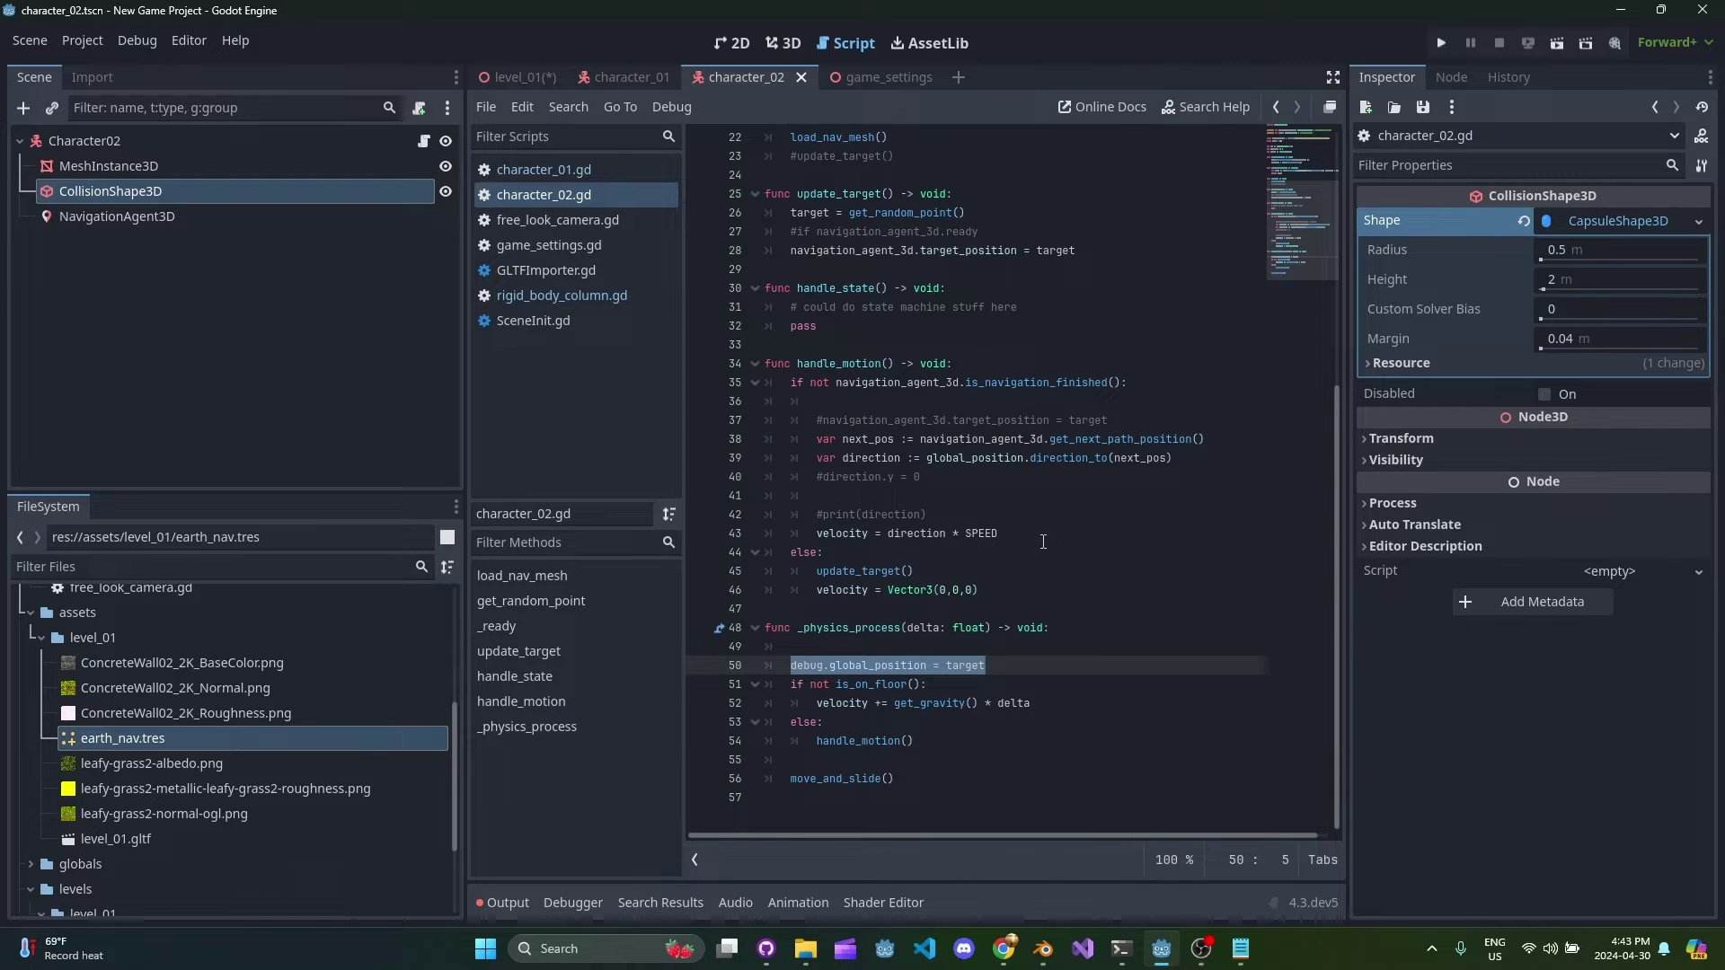
pyautogui.click(1027, 594)
pyautogui.scroll(7, 1026, 599)
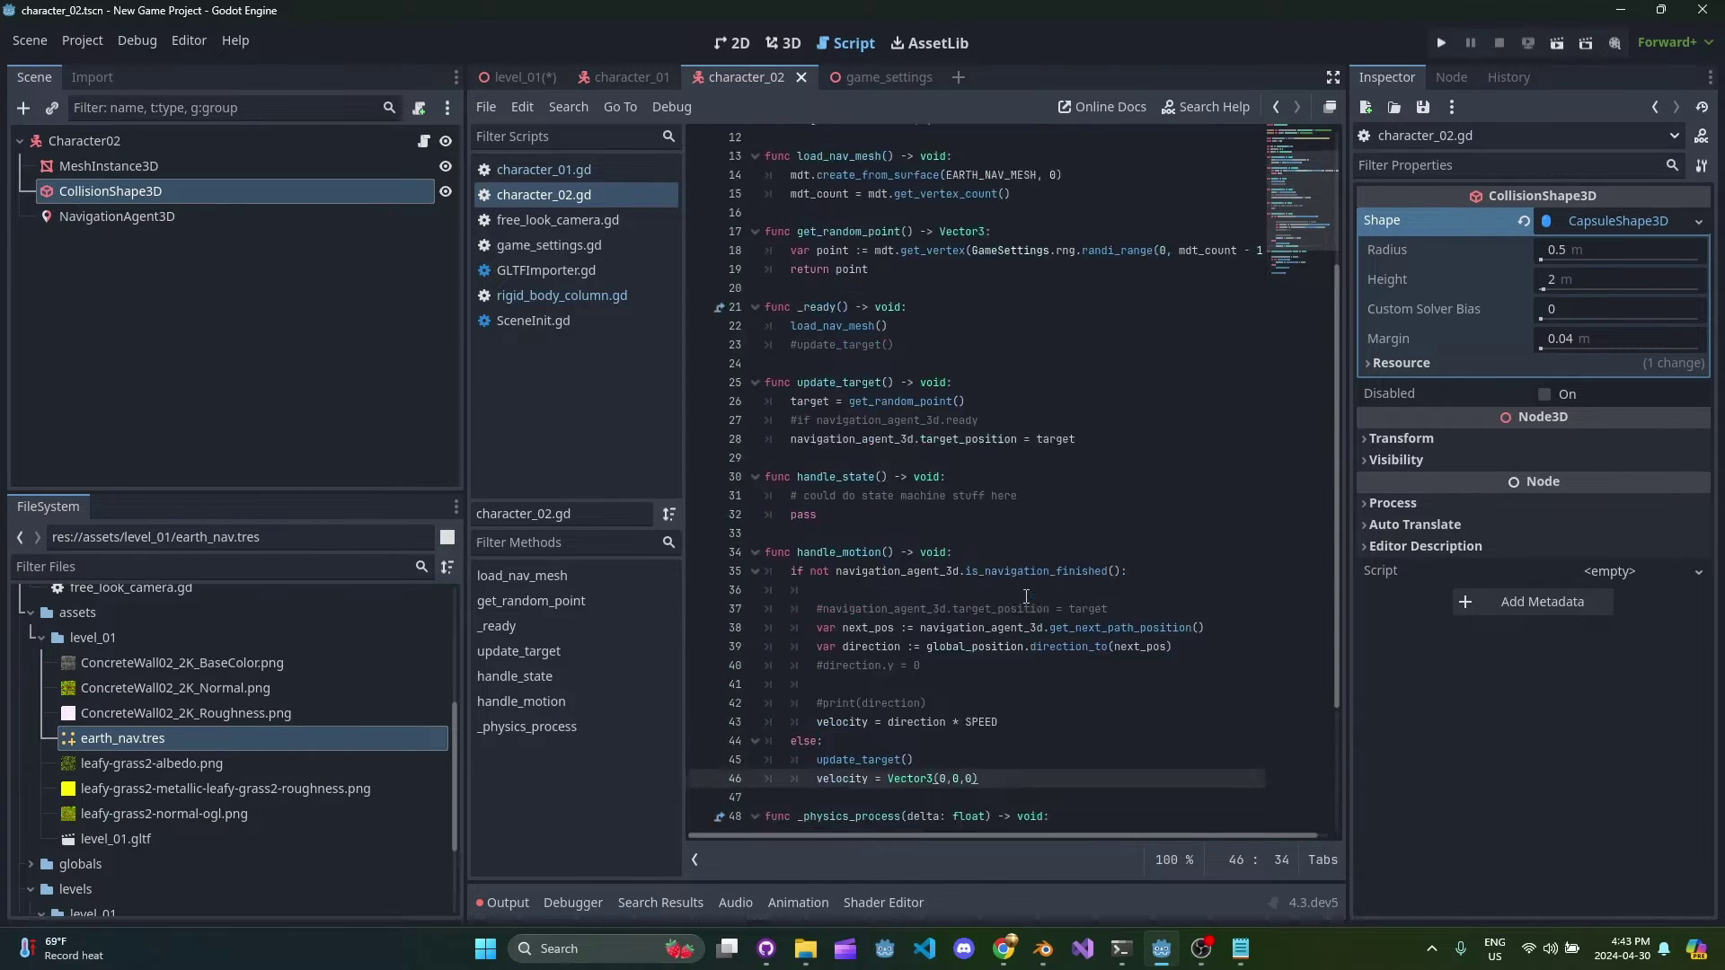
pyautogui.click(1078, 363)
pyautogui.click(1085, 255)
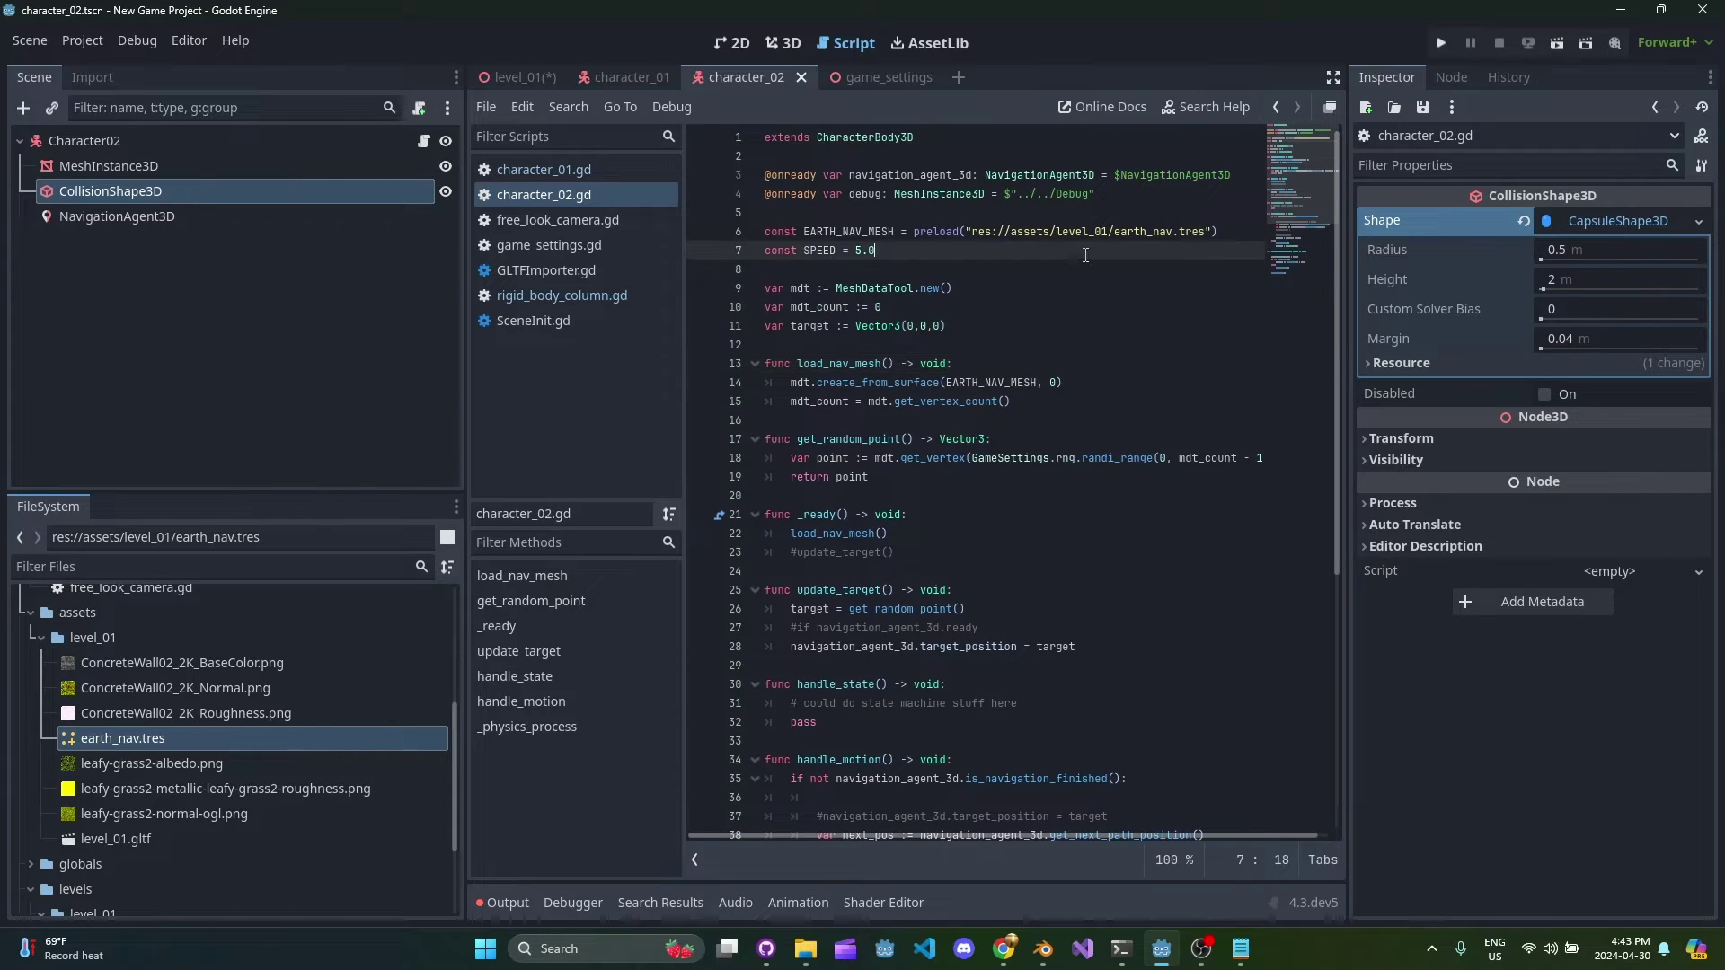
# Step: Try adding another EARTH_NAV_MESH preload constant from earth_nav.tres below SPEED, and delete the duplicate line
pyautogui.click(1229, 222)
pyautogui.hotkey('shift', 'Up')
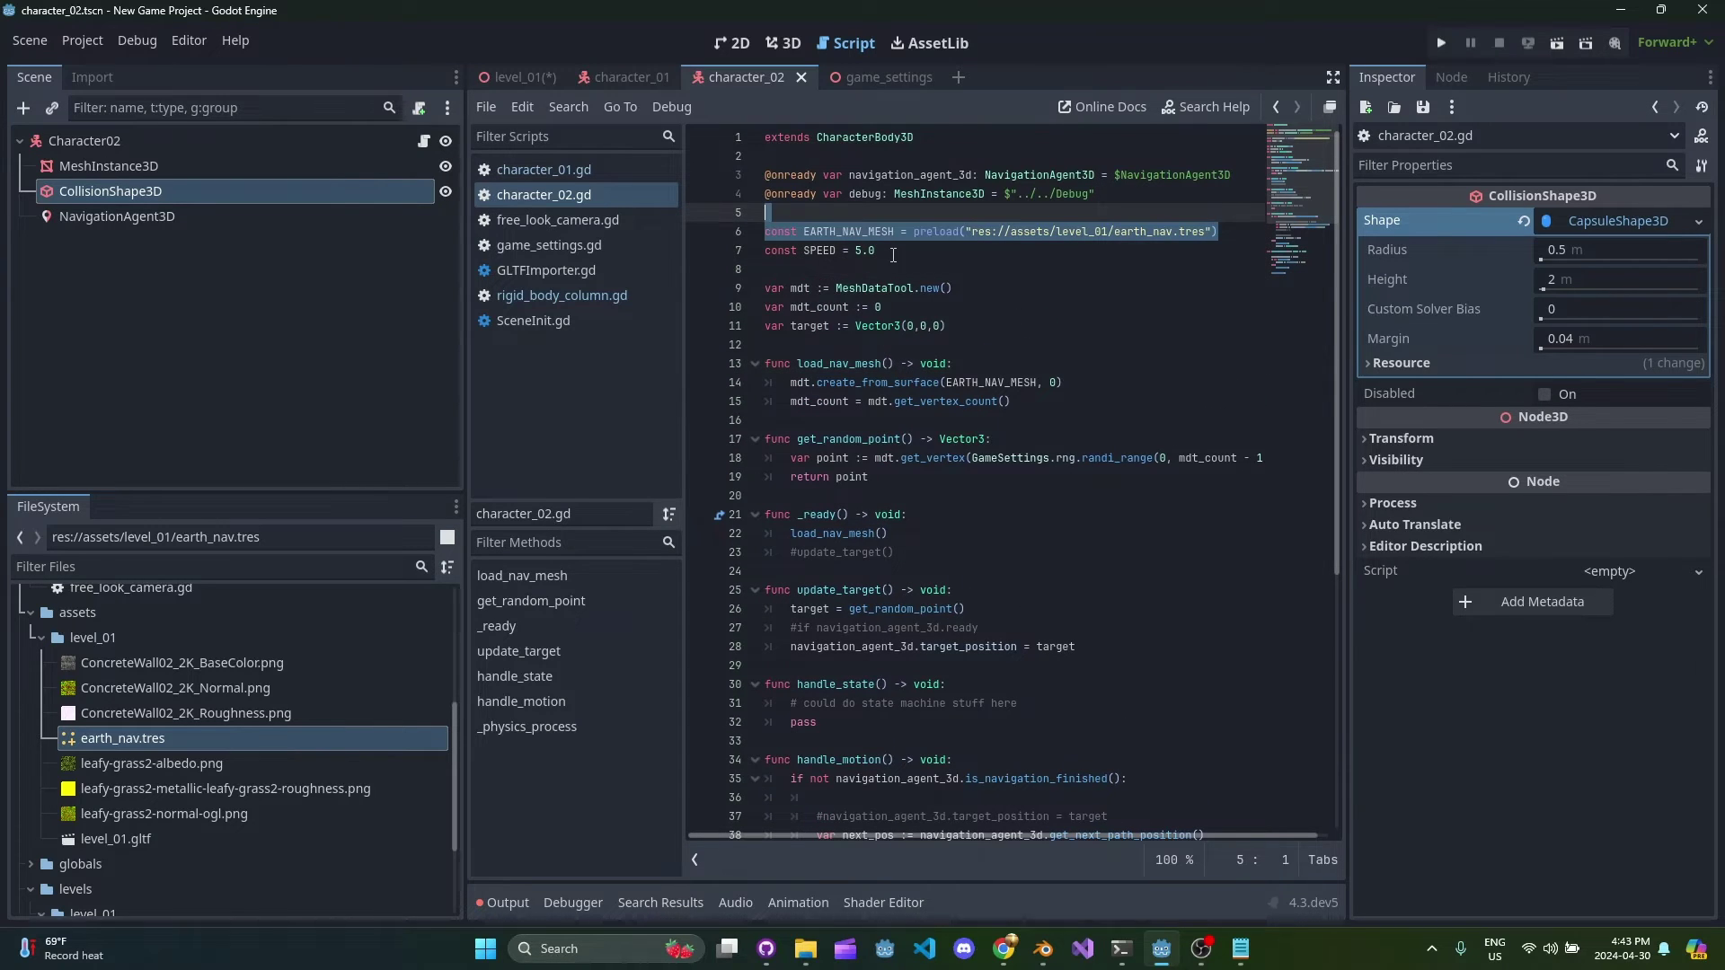
pyautogui.keyDown('ctrl'); pyautogui.moveTo(96, 747); pyautogui.dragTo(851, 287); pyautogui.keyUp('ctrl')
pyautogui.click(969, 307)
pyautogui.moveTo(1001, 838); pyautogui.dragTo(1048, 858)
pyautogui.moveTo(936, 838); pyautogui.dragTo(785, 829)
pyautogui.doubleClick(889, 271)
pyautogui.write('EARTH_NAV_MESH')
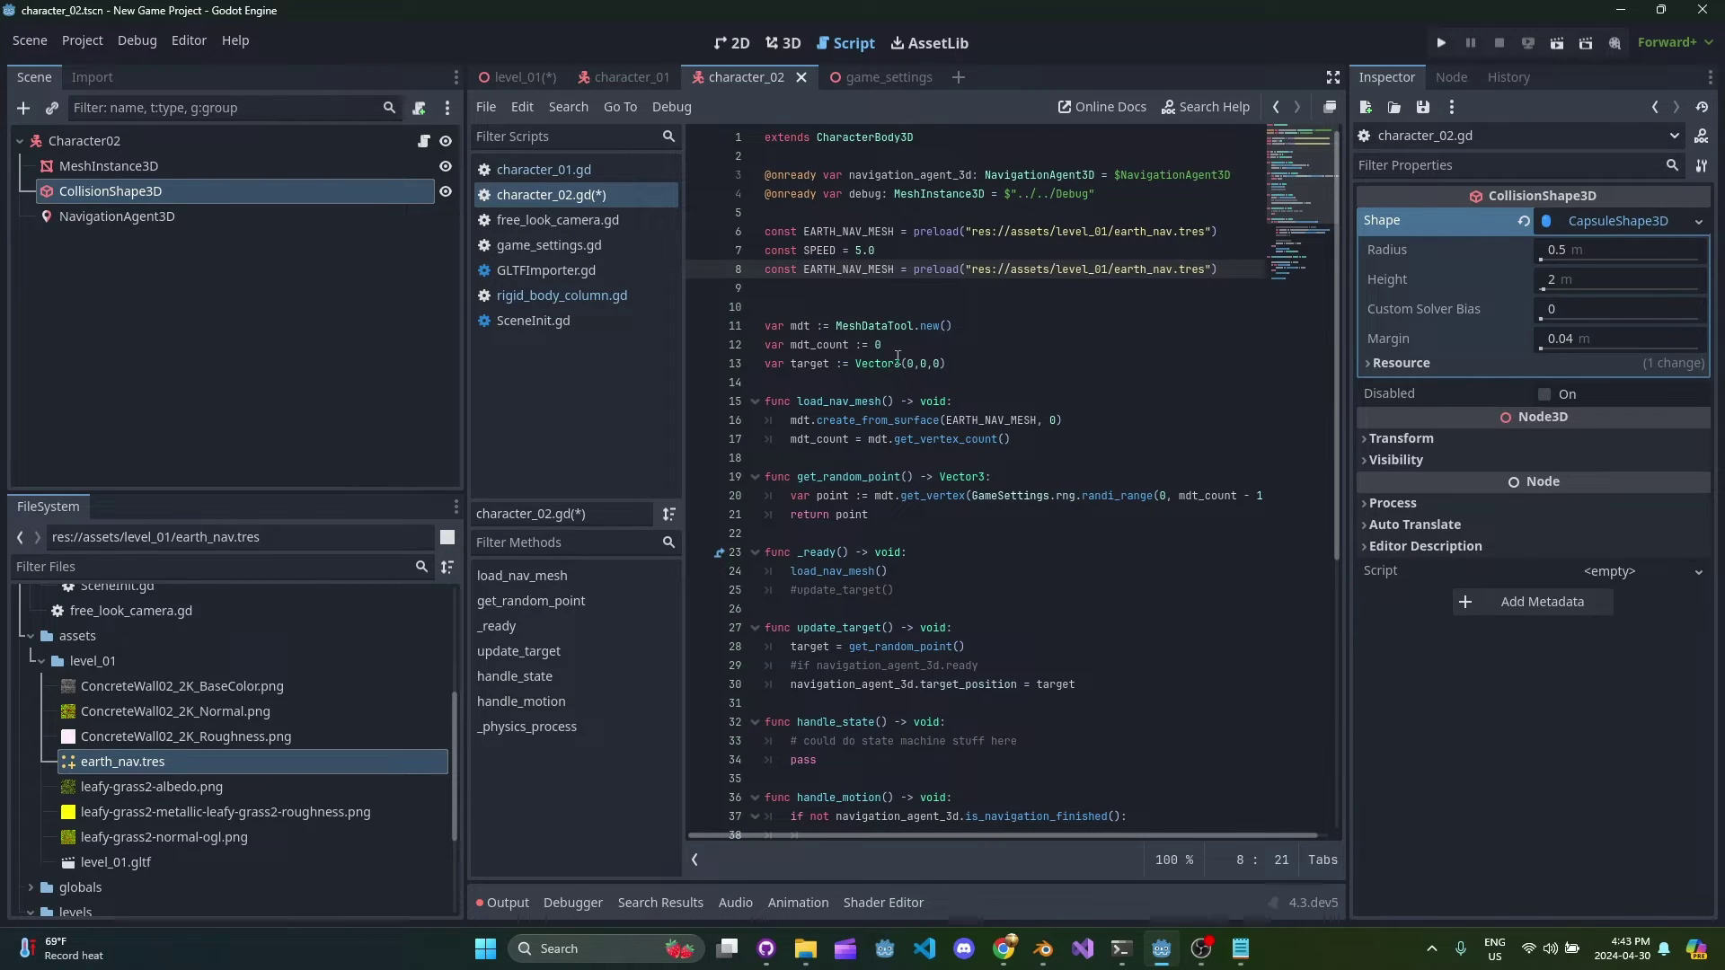
pyautogui.tripleClick(894, 271)
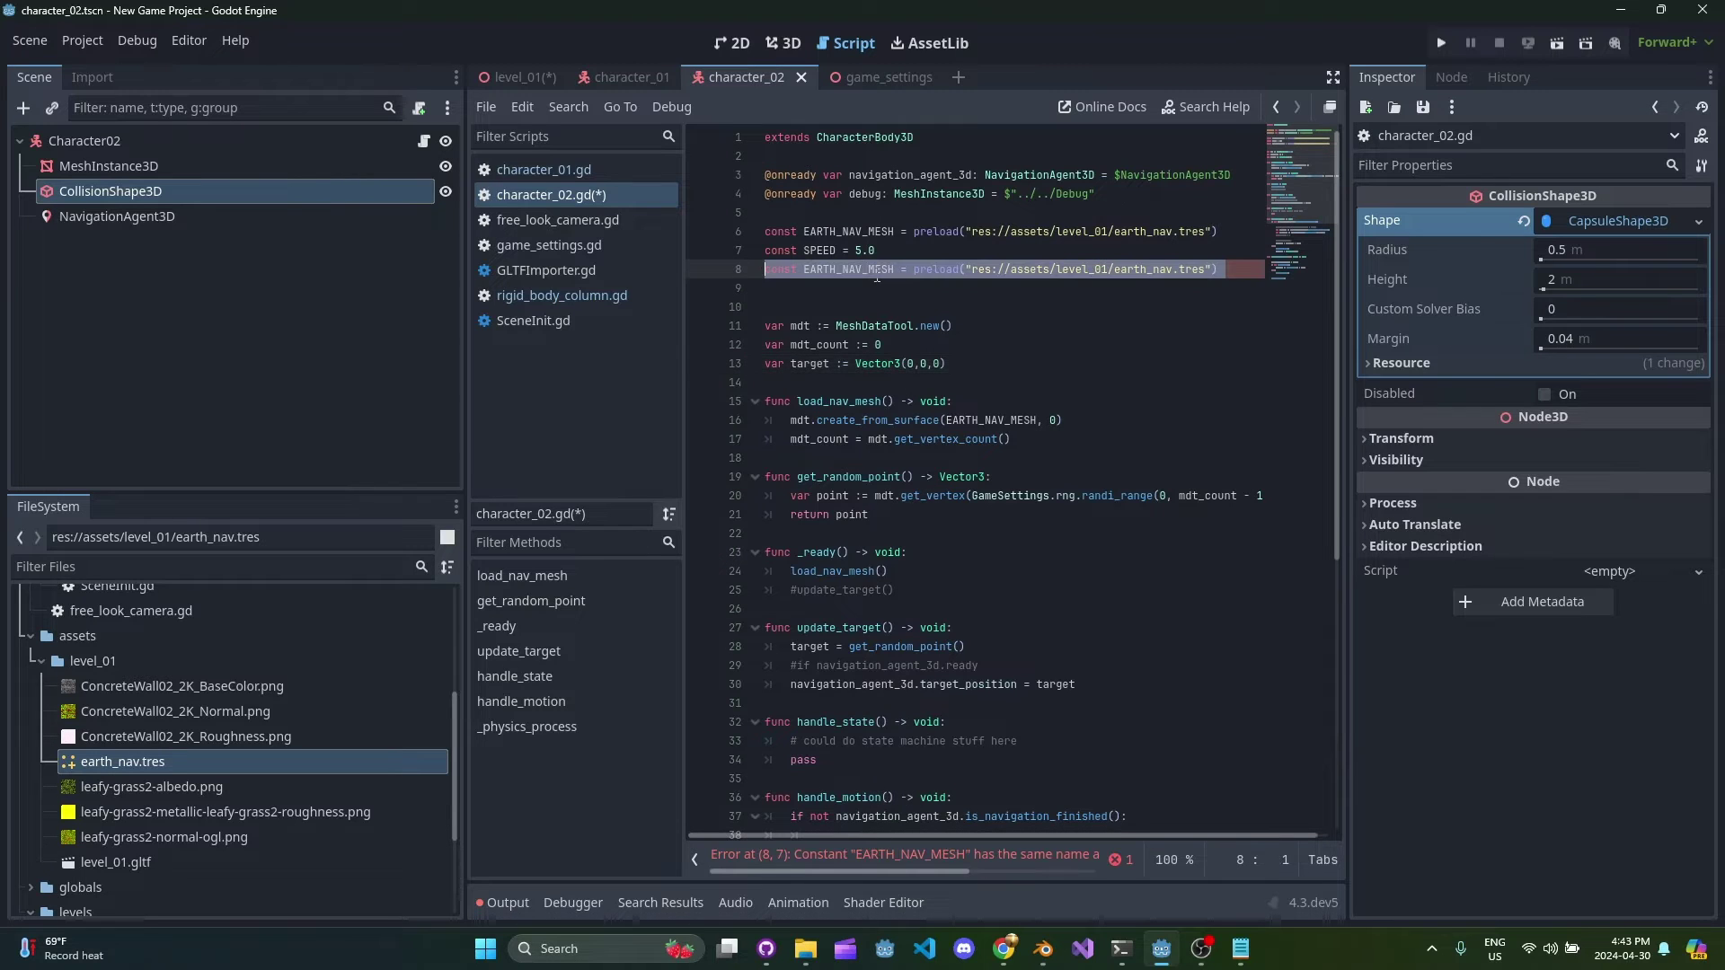
pyautogui.press('BackSpace')
# Step: Review the MeshDataTool variable, load_nav_mesh, and how get_random_point picks a random vertex using GameSettings.rng
pyautogui.scroll(-1, 927, 305)
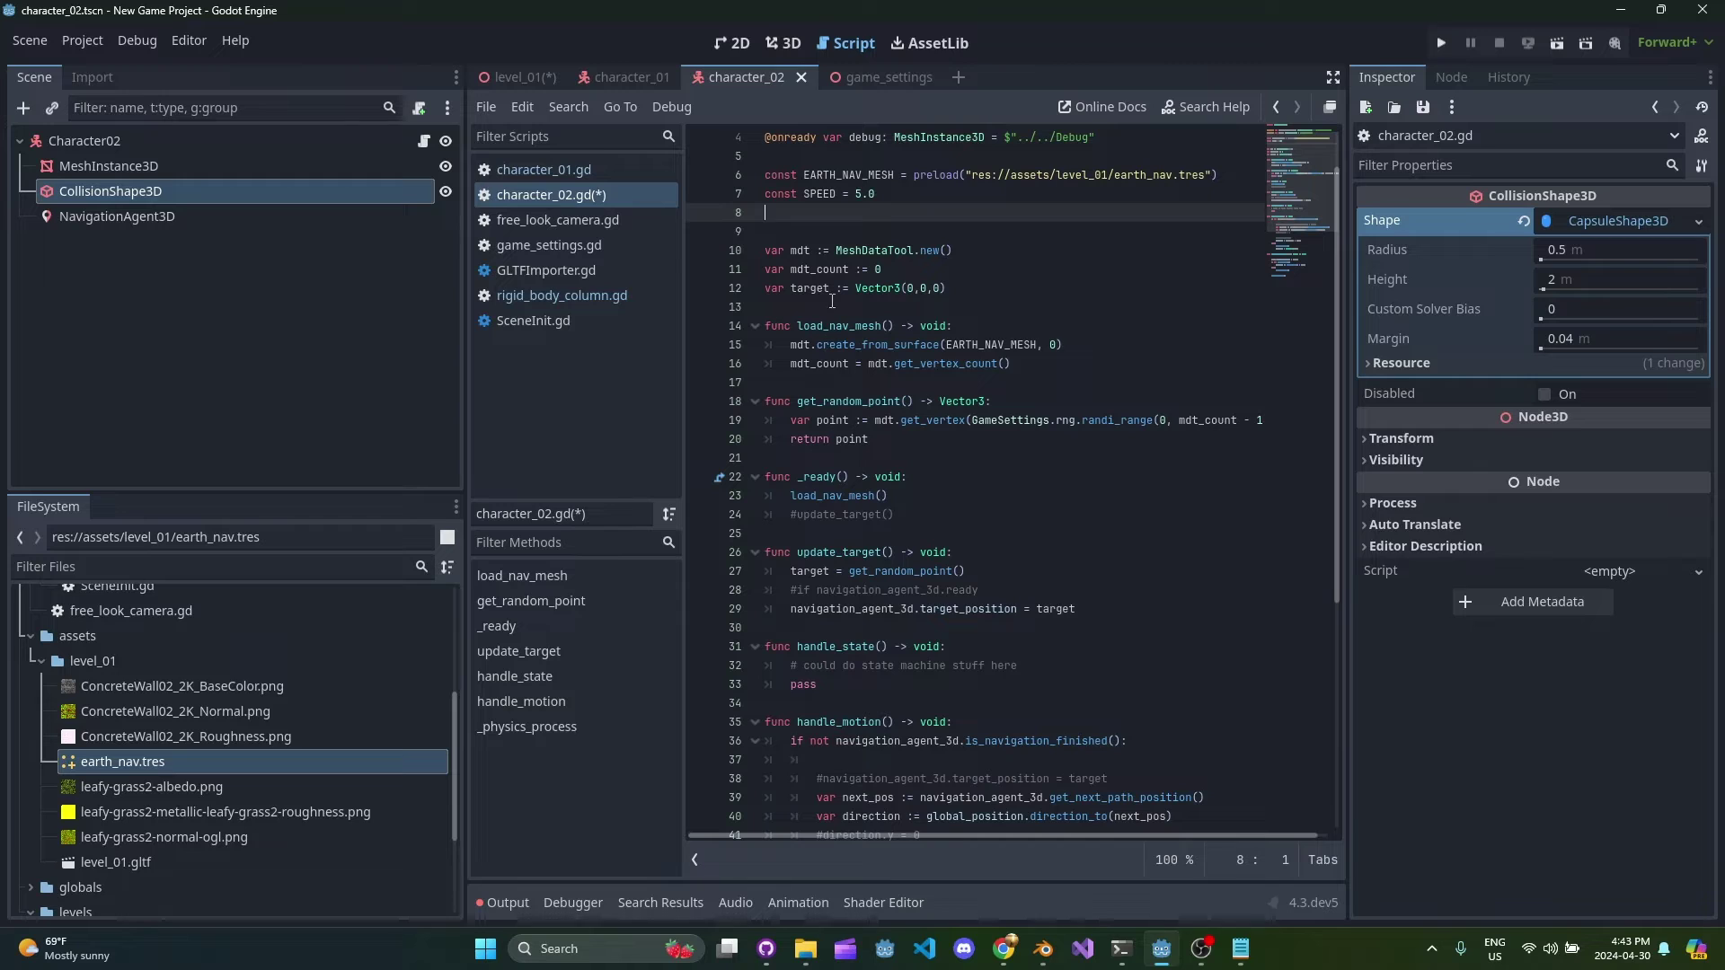
pyautogui.click(729, 248)
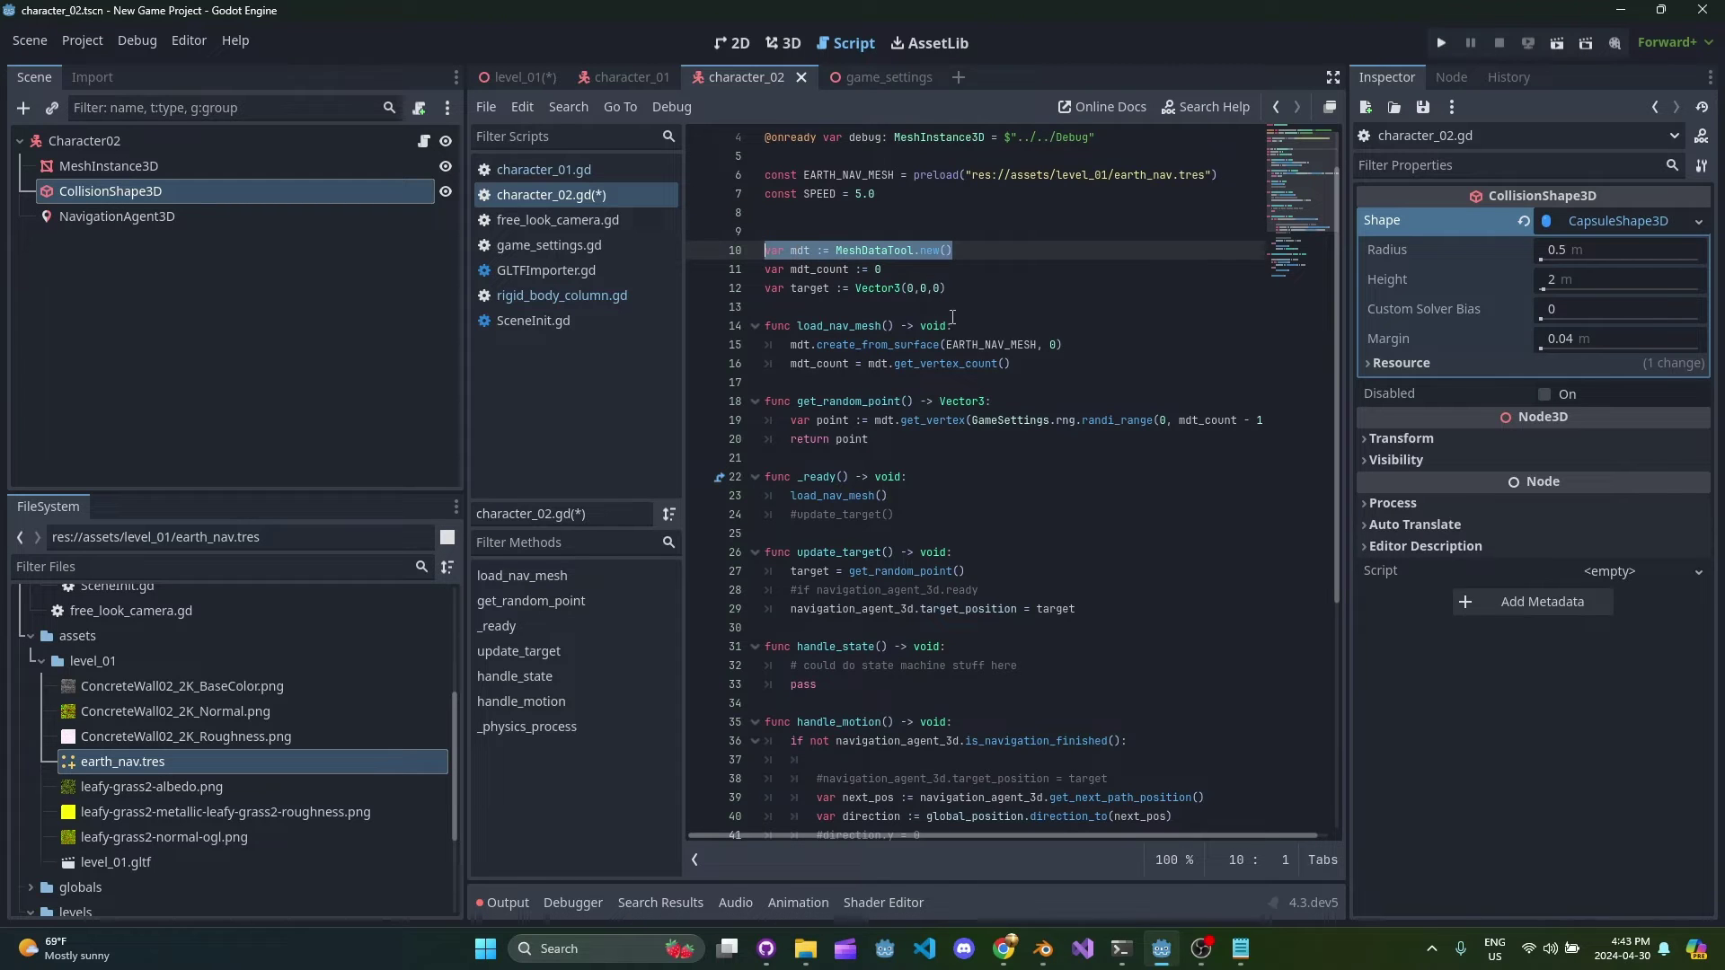
pyautogui.moveTo(808, 349); pyautogui.dragTo(1069, 351)
pyautogui.scroll(1, 989, 298)
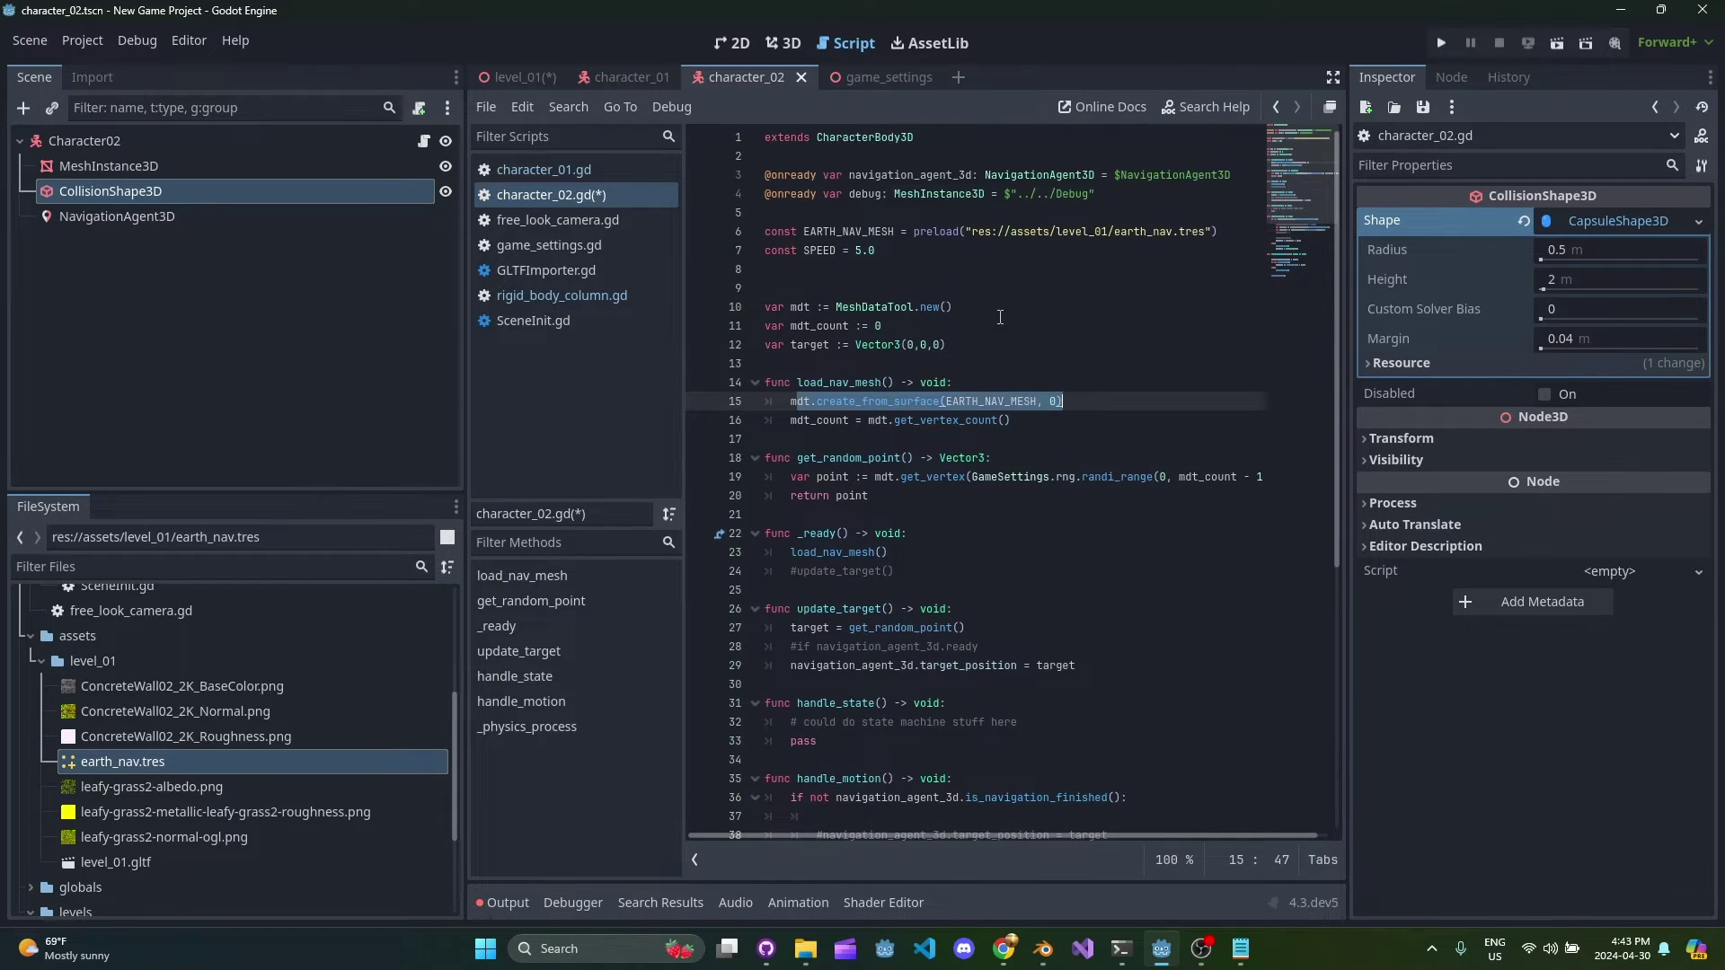
pyautogui.click(1023, 431)
pyautogui.click(1001, 422)
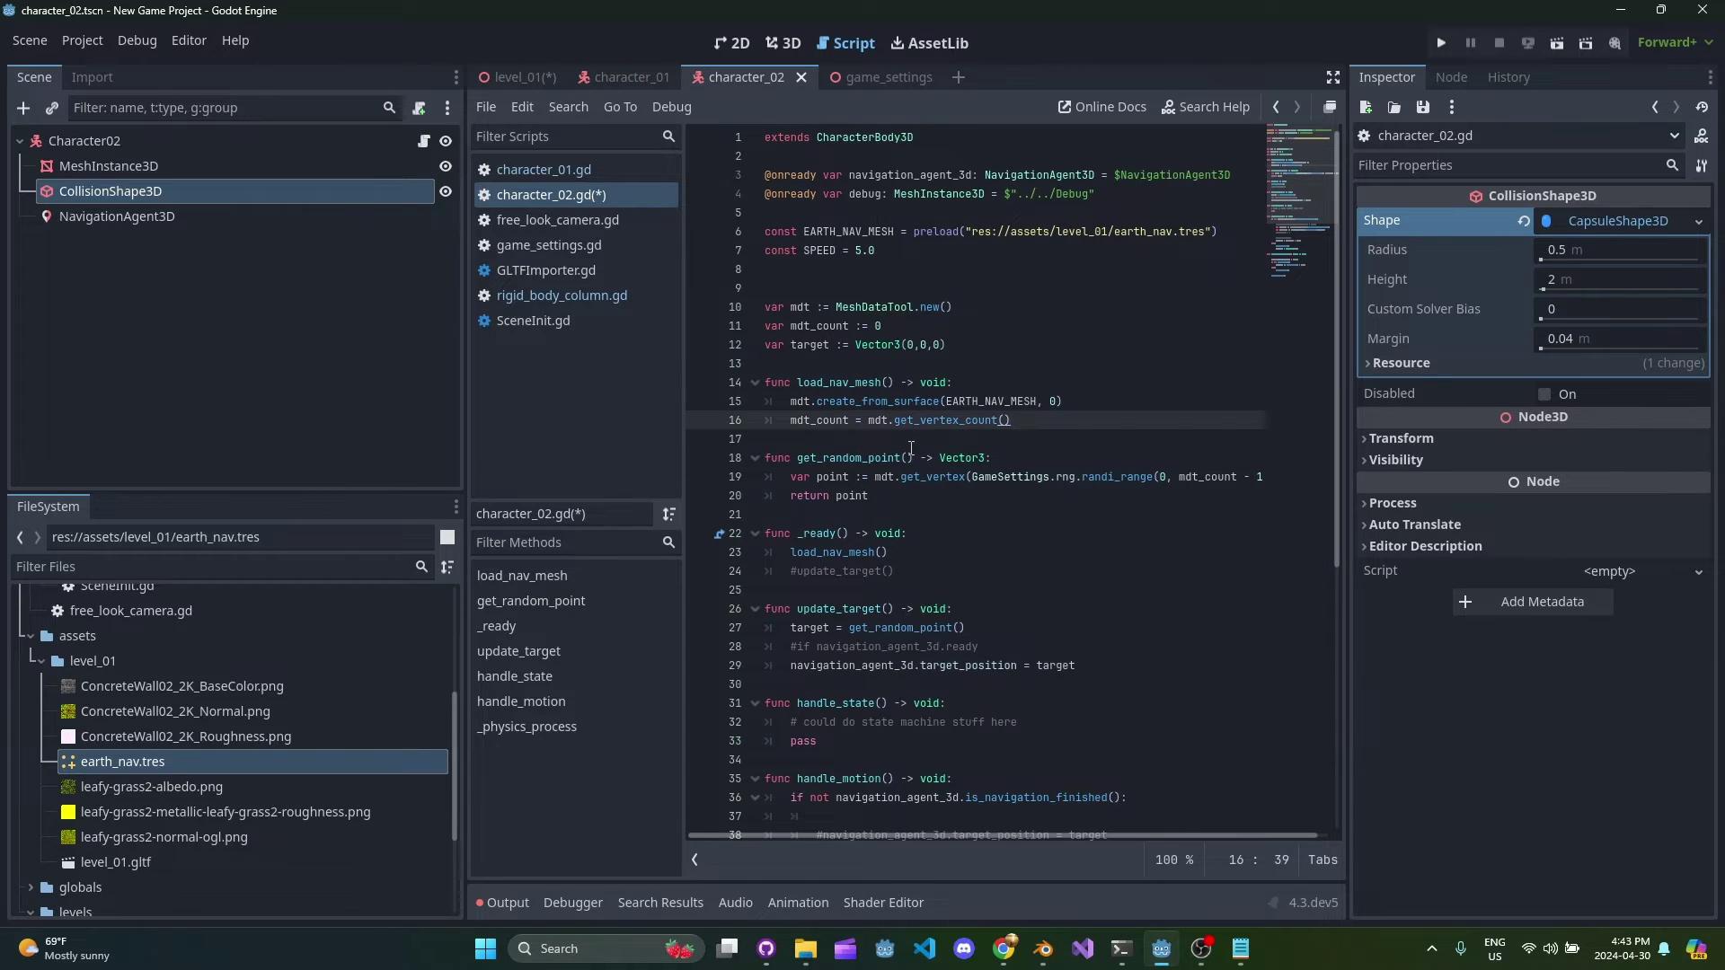
pyautogui.scroll(-1, 910, 447)
pyautogui.doubleClick(826, 402)
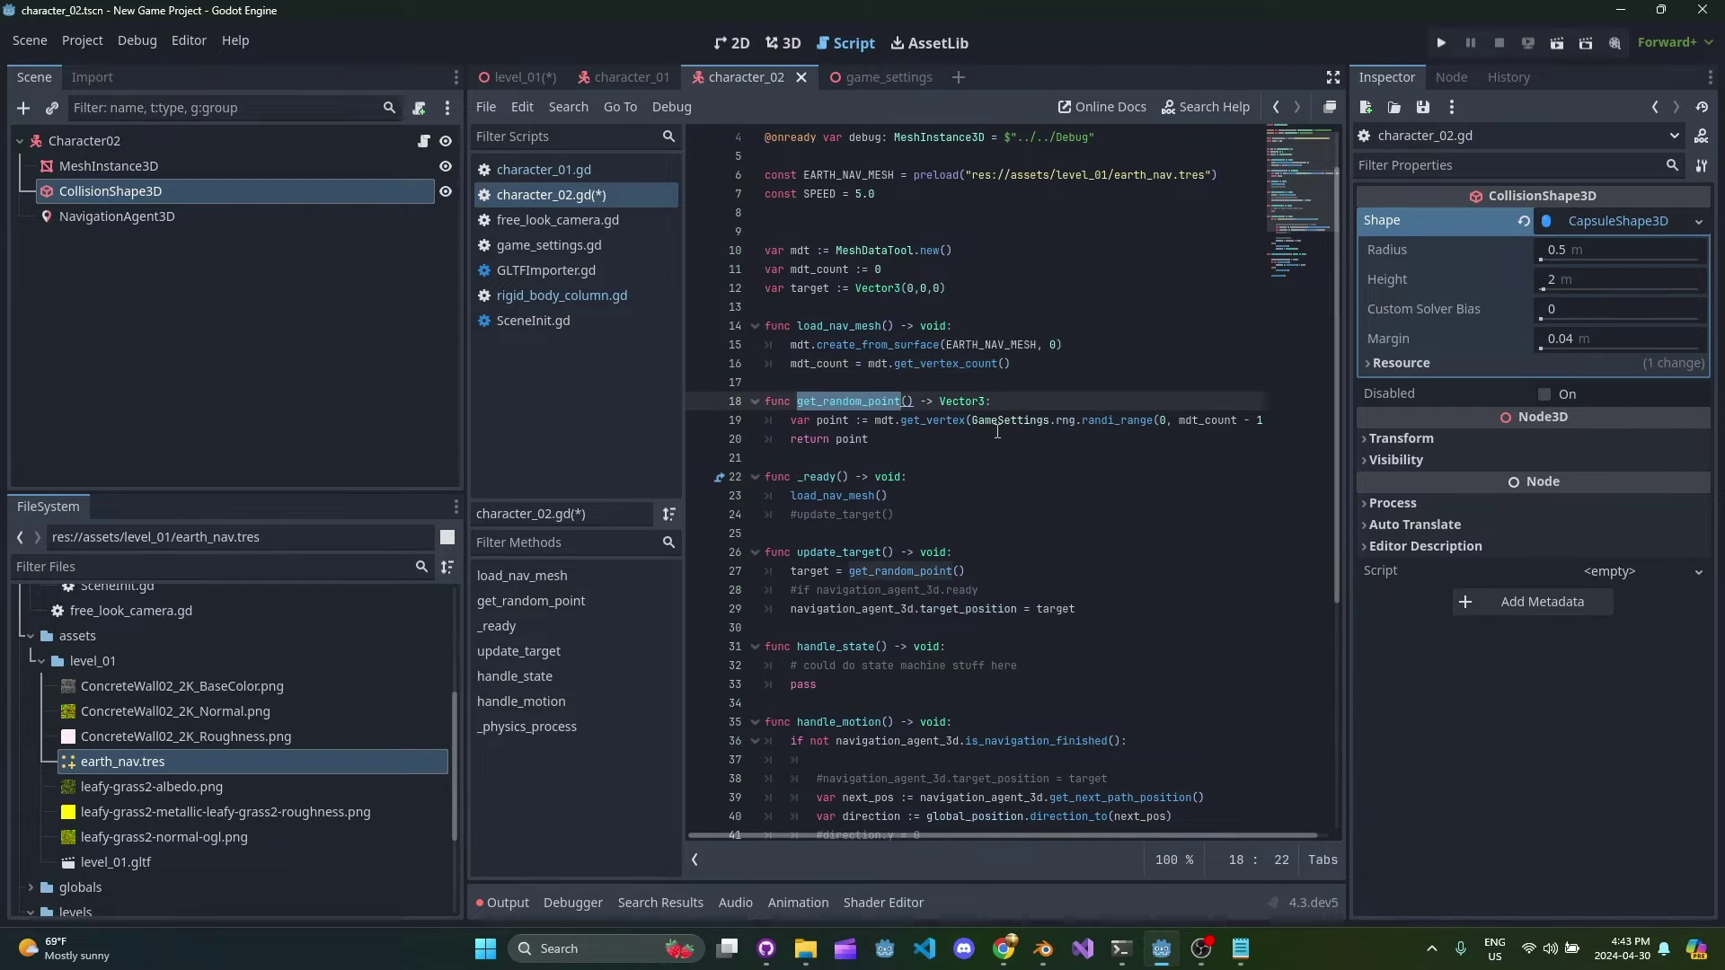
pyautogui.hscroll(1, 972, 832)
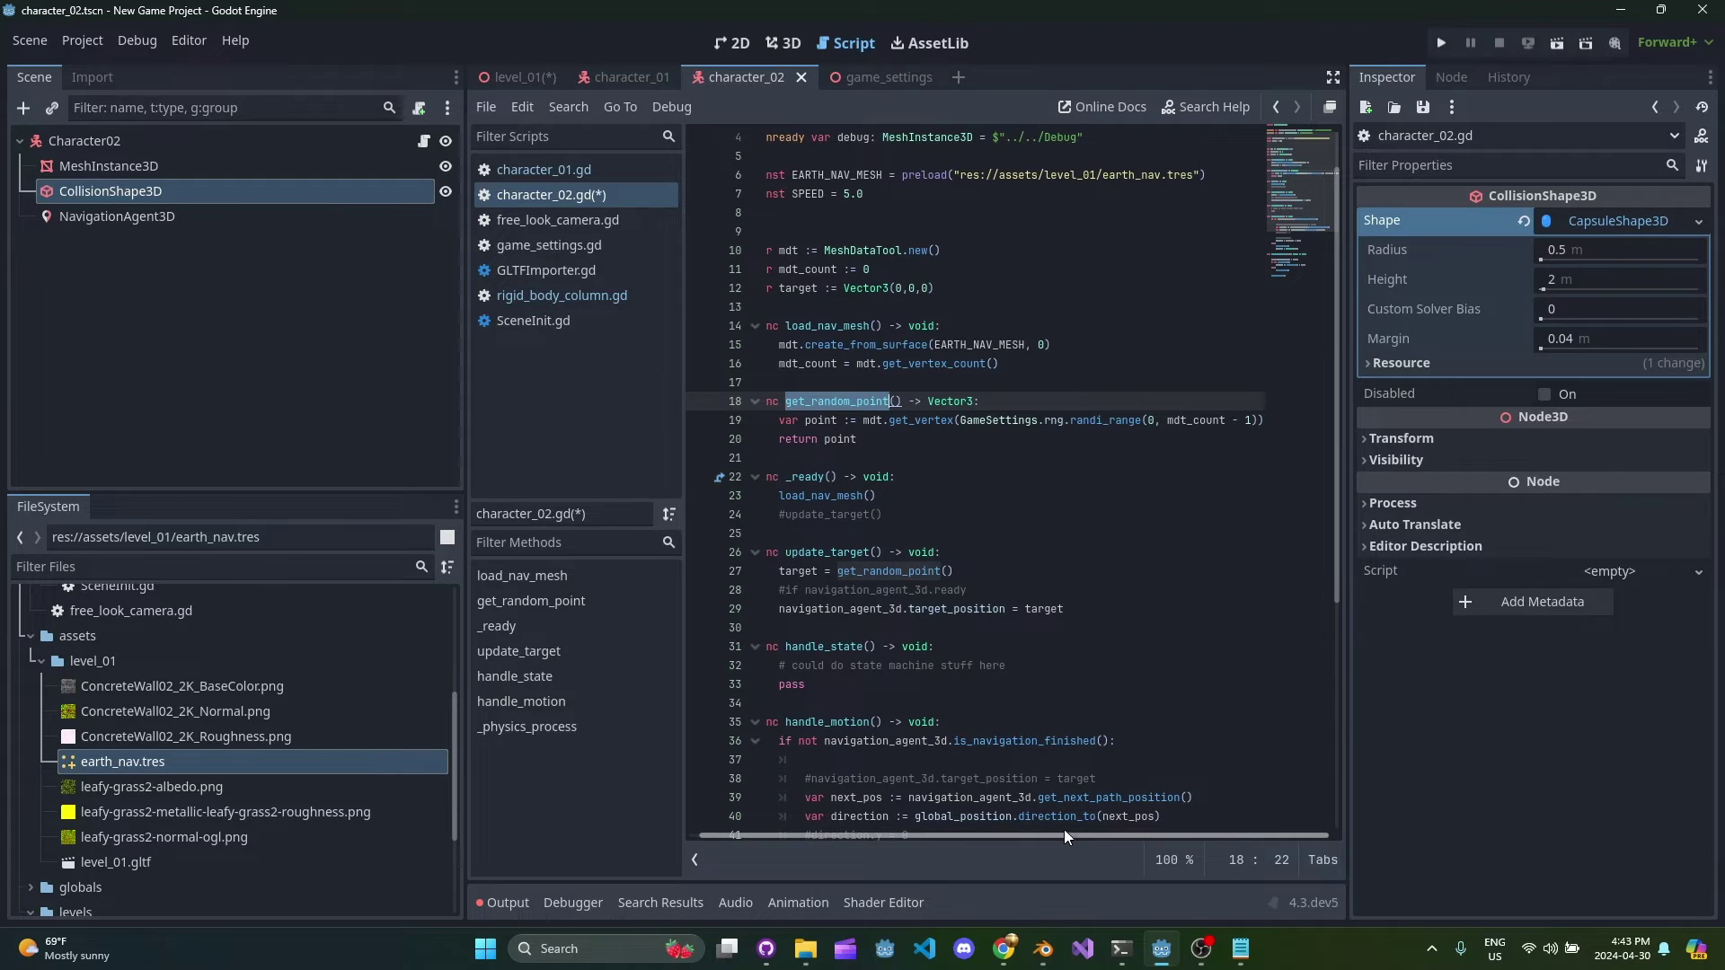
pyautogui.click(1051, 422)
pyautogui.doubleClick(1018, 419)
pyautogui.moveTo(1018, 419); pyautogui.dragTo(1060, 420)
pyautogui.click(1038, 421)
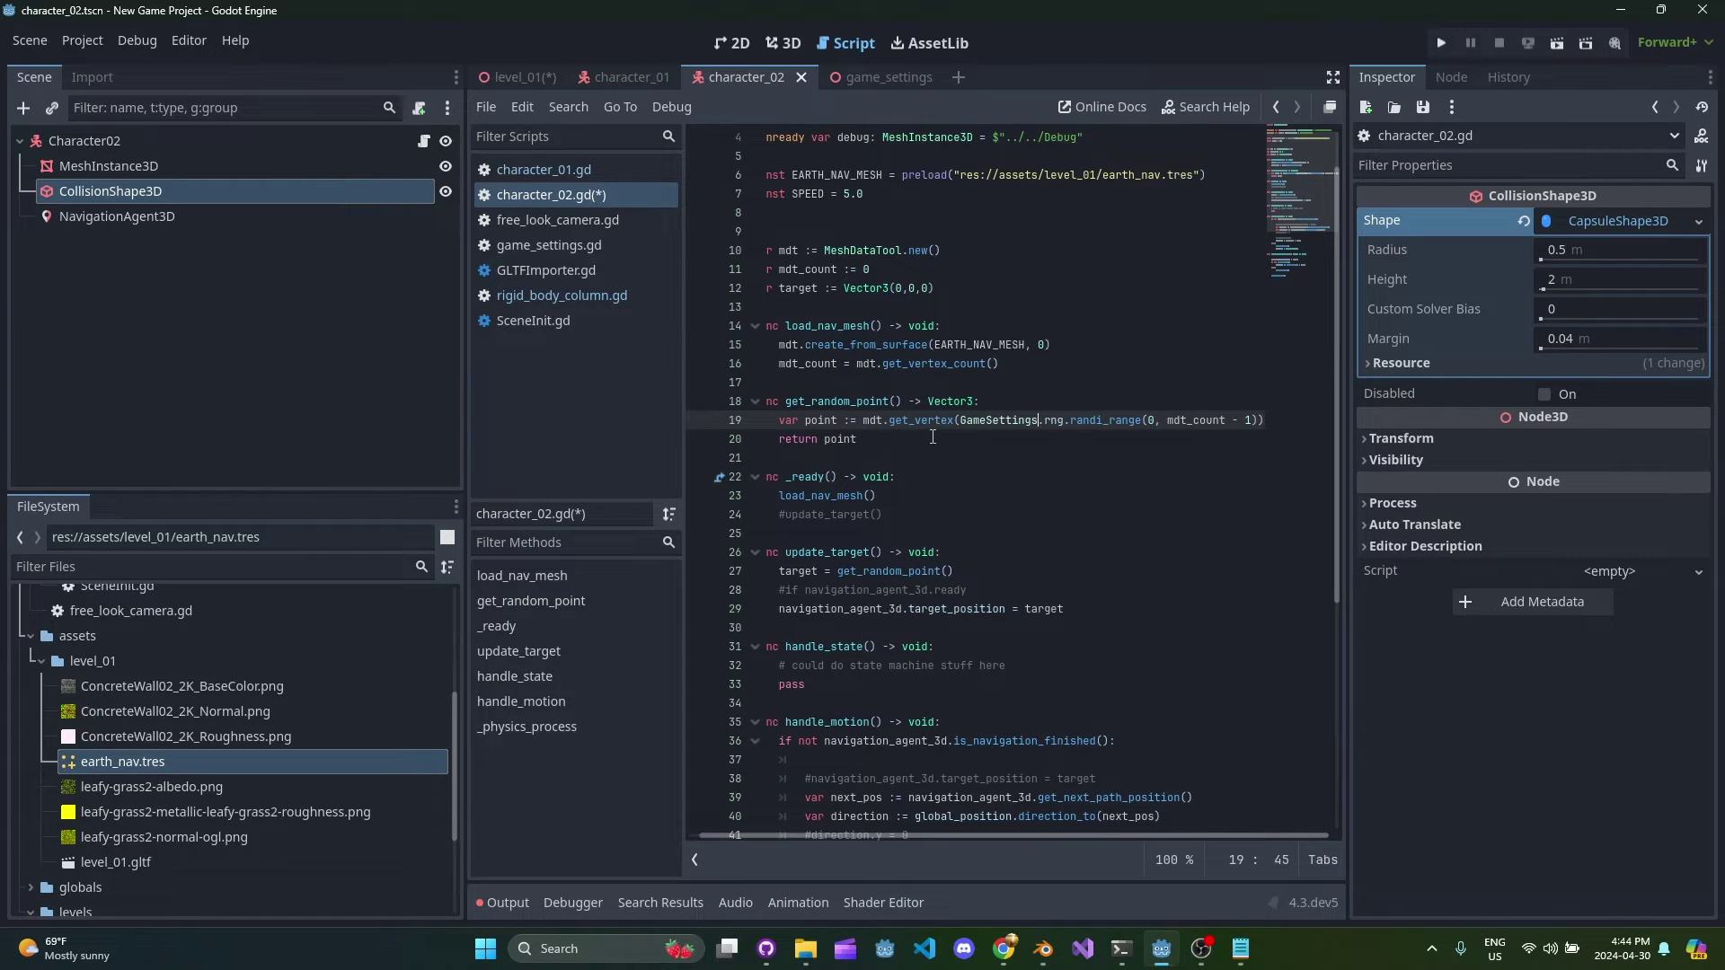
pyautogui.moveTo(1026, 837); pyautogui.dragTo(979, 832)
# Step: Trace how the random point becomes the agent's target and how handle_motion uses the next path position
pyautogui.scroll(-2, 945, 548)
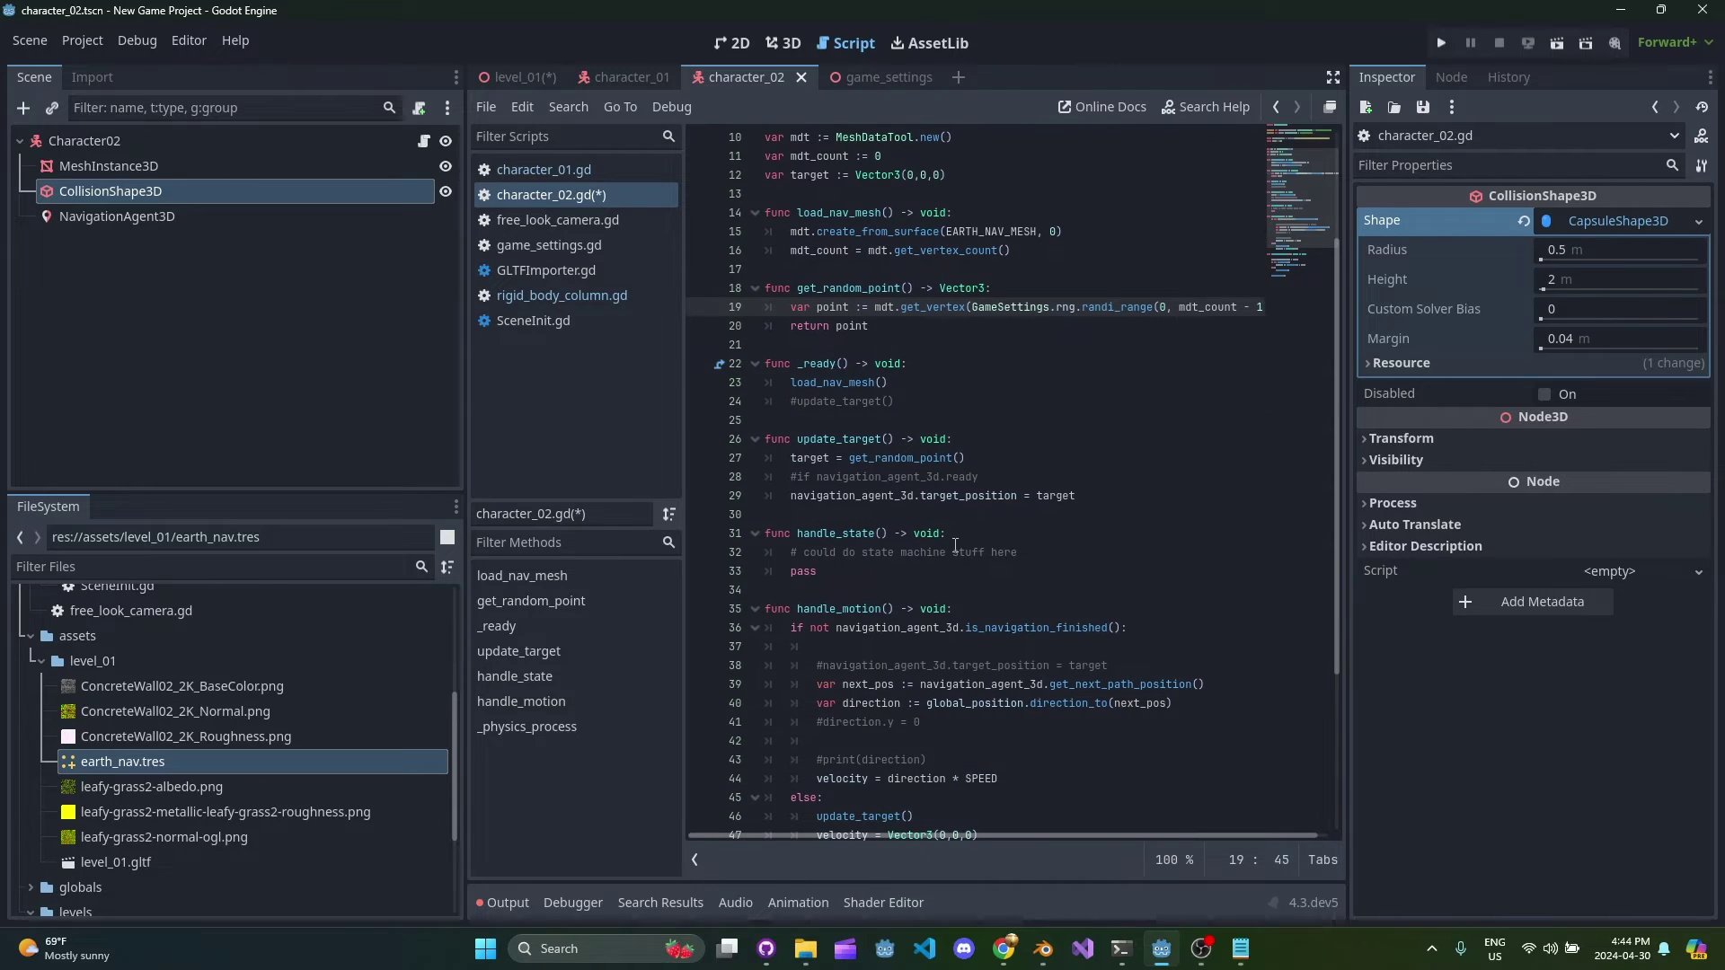
pyautogui.moveTo(965, 458); pyautogui.dragTo(850, 459)
pyautogui.click(916, 480)
pyautogui.scroll(-4, 915, 485)
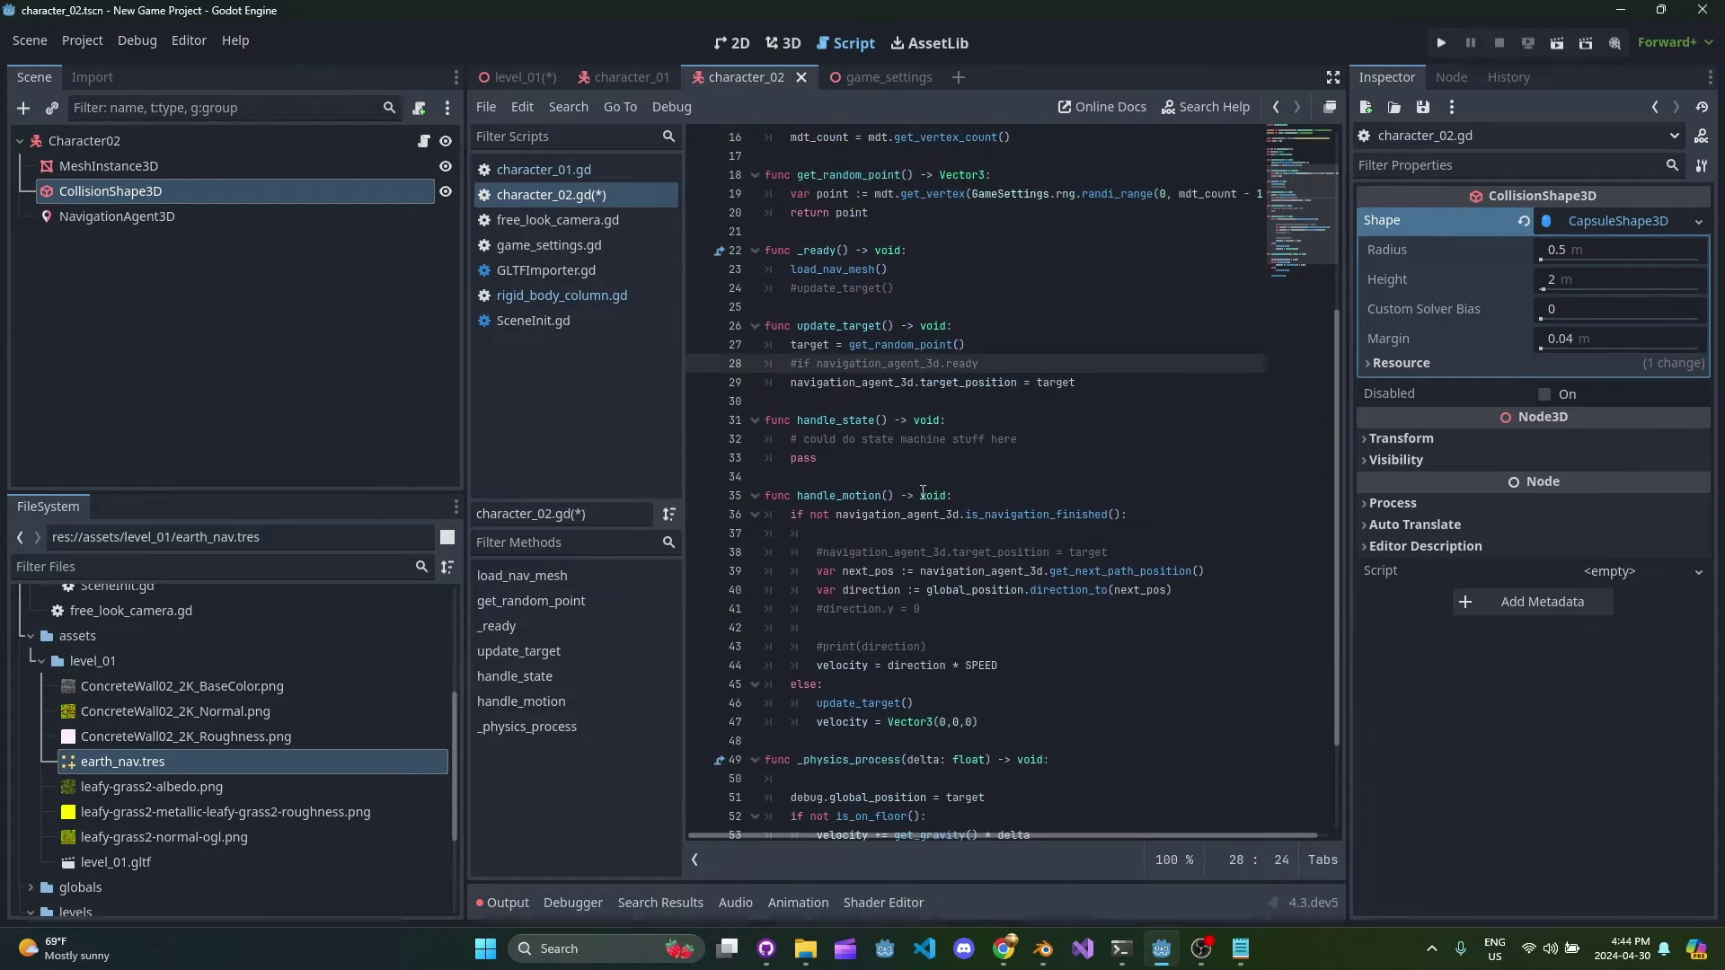
pyautogui.moveTo(791, 401); pyautogui.dragTo(1167, 400)
pyautogui.click(909, 590)
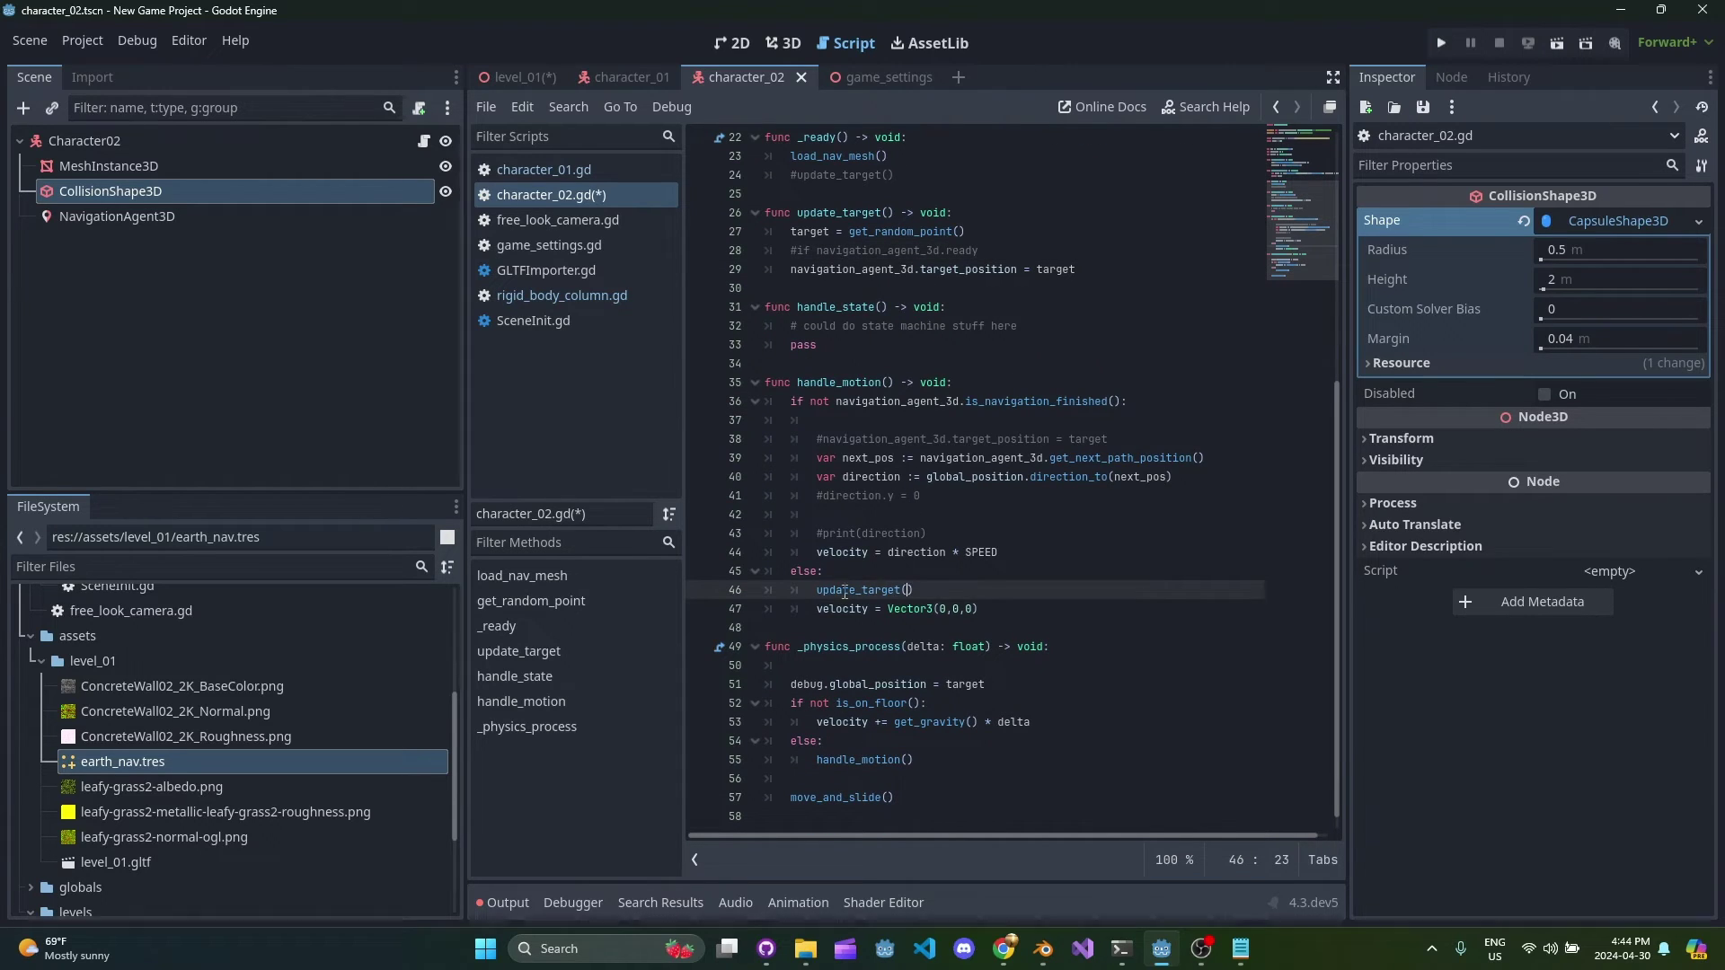
pyautogui.moveTo(836, 590); pyautogui.dragTo(1029, 607)
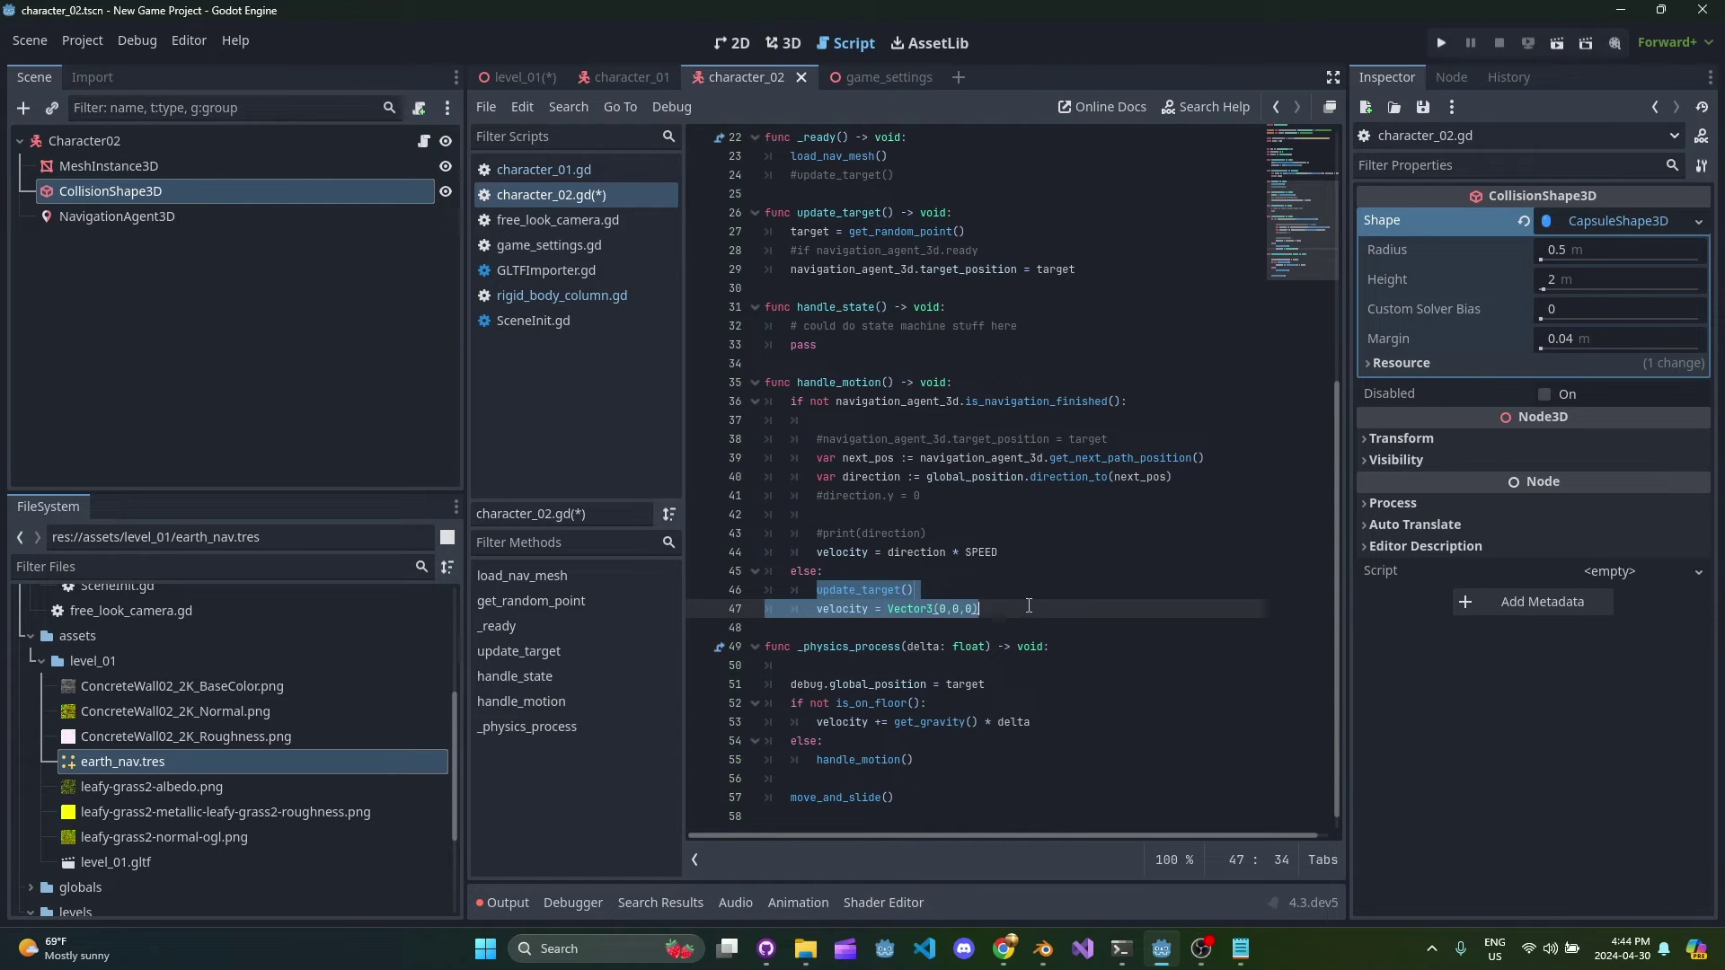
pyautogui.click(1030, 607)
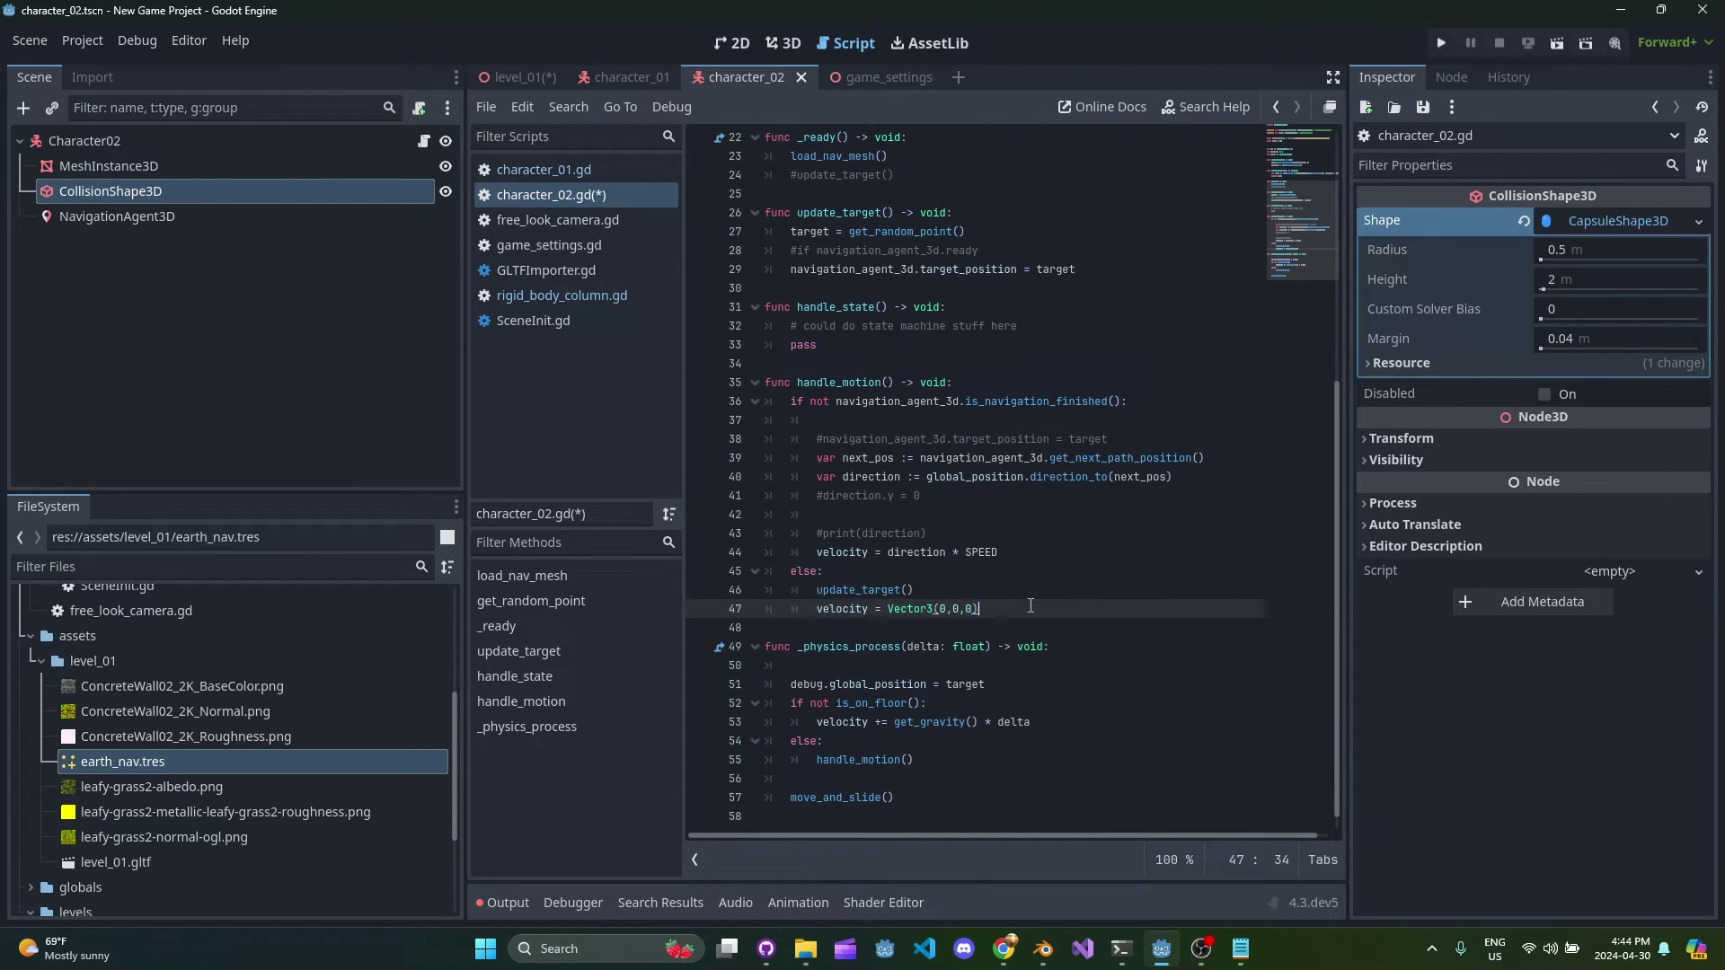
pyautogui.click(861, 459)
pyautogui.moveTo(790, 401); pyautogui.dragTo(1150, 422)
pyautogui.click(1104, 424)
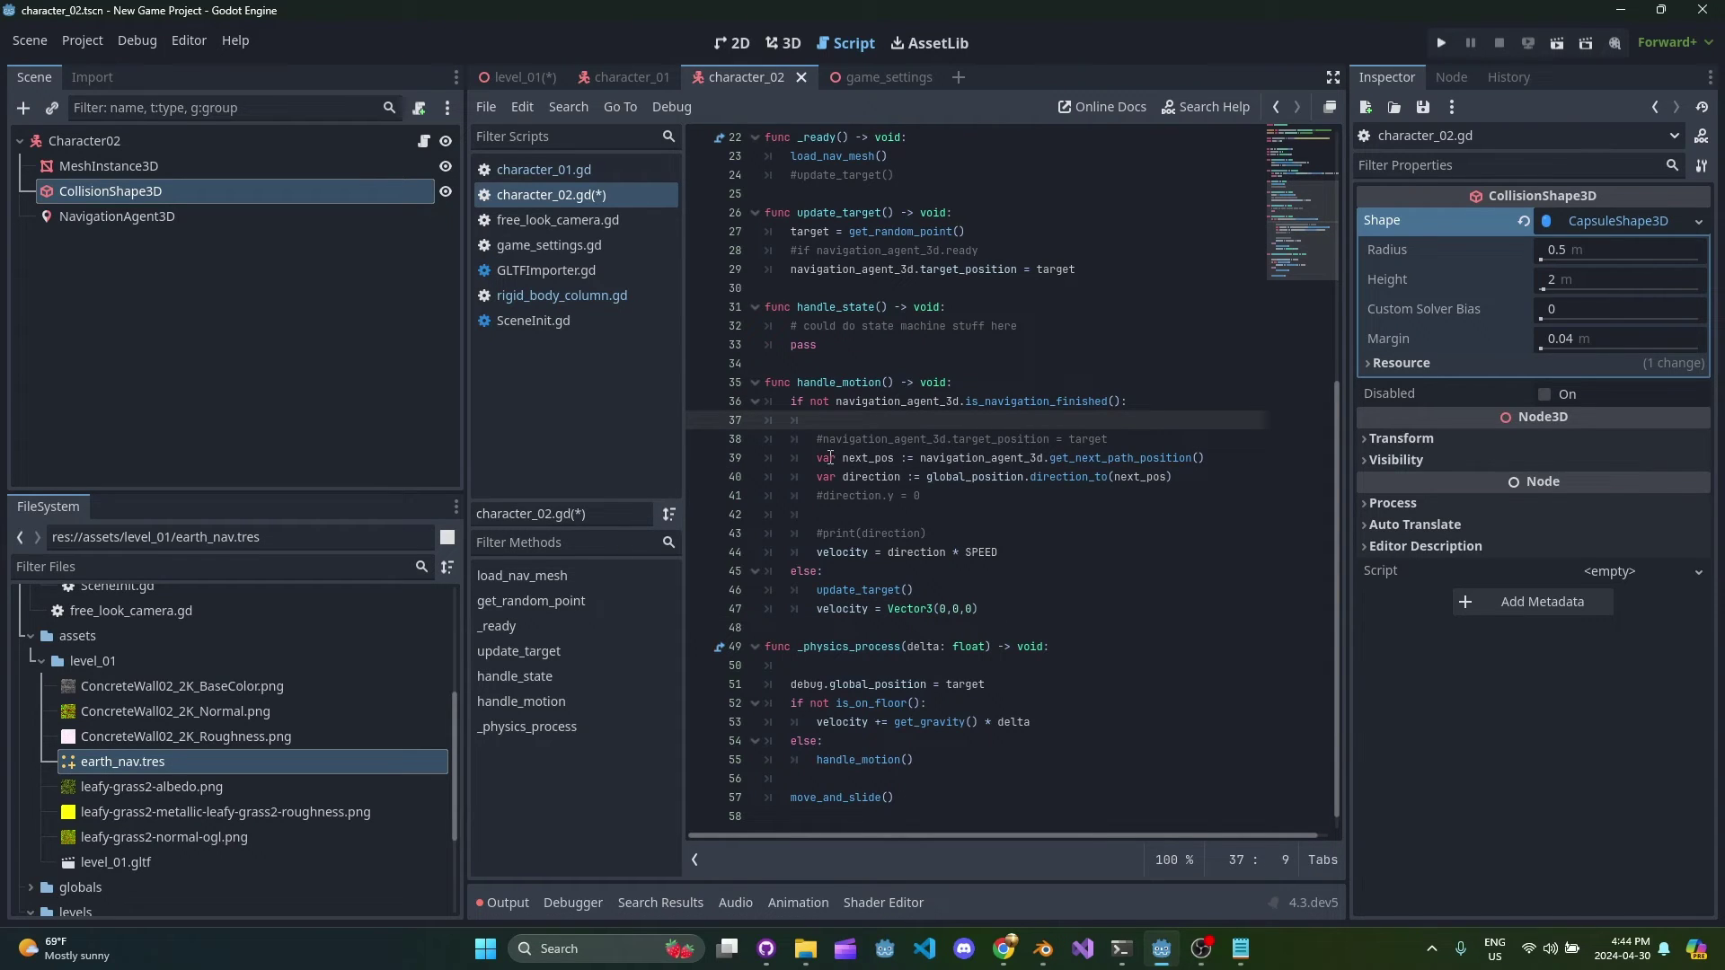
pyautogui.moveTo(816, 458); pyautogui.dragTo(1229, 462)
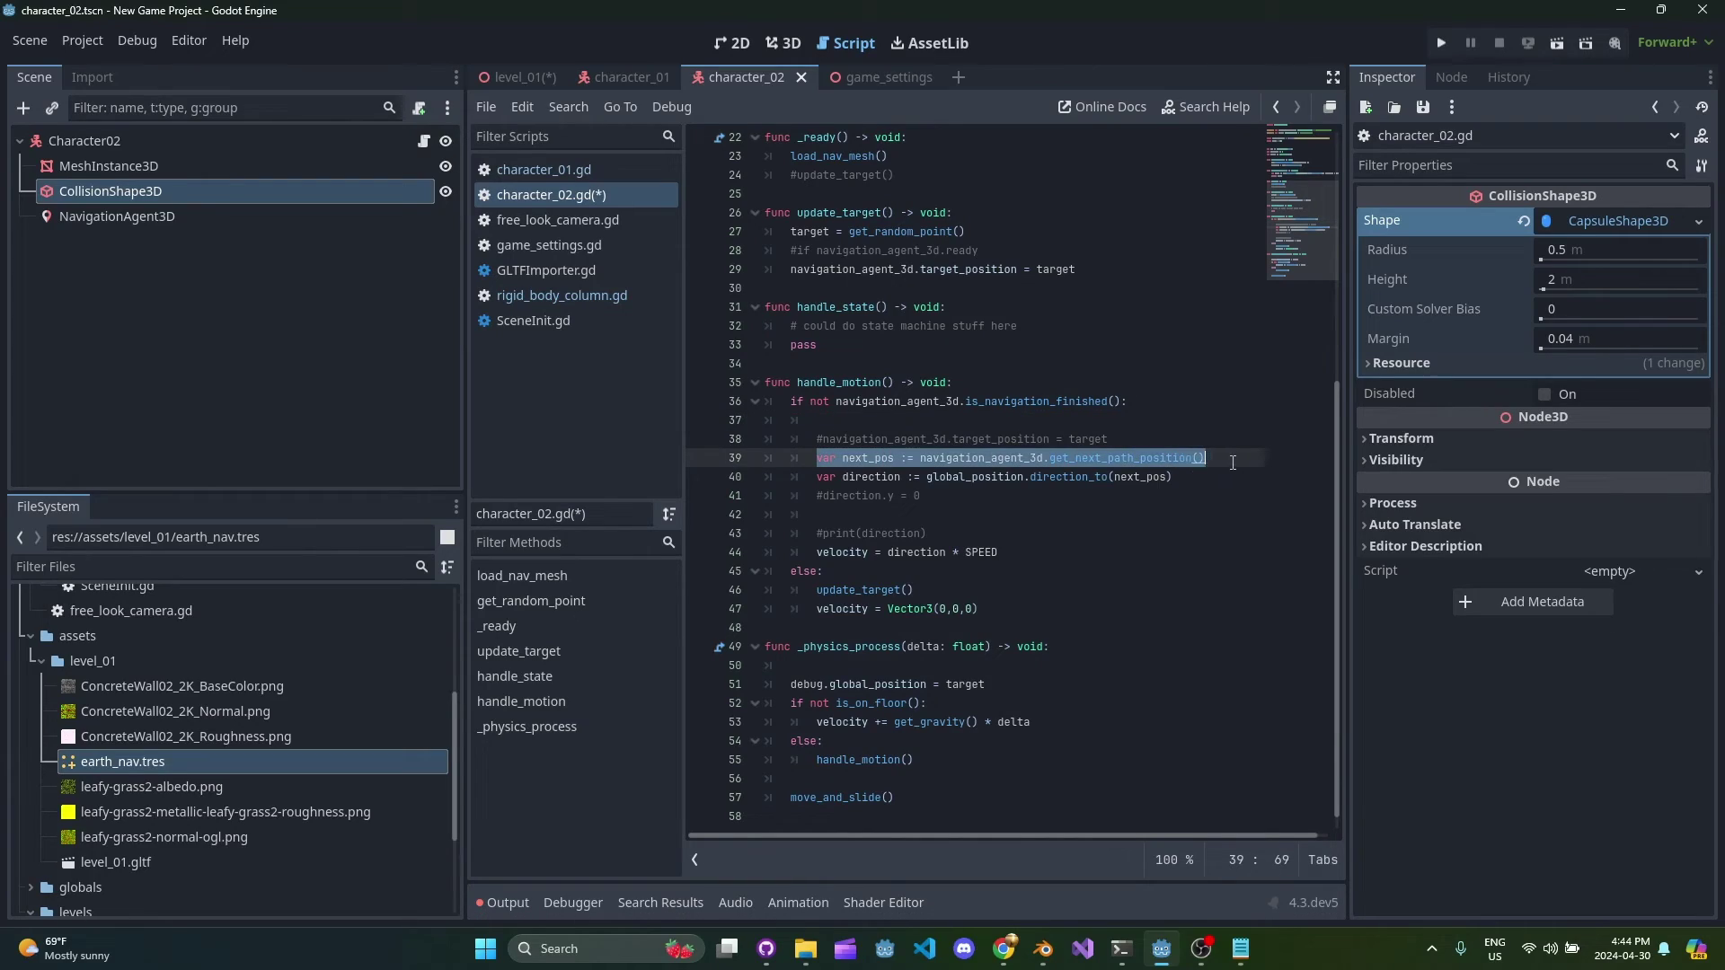
pyautogui.click(1170, 476)
# Step: Return to the level_01 3D view and examine the nav mesh vertices and the holes around the columns
pyautogui.click(782, 43)
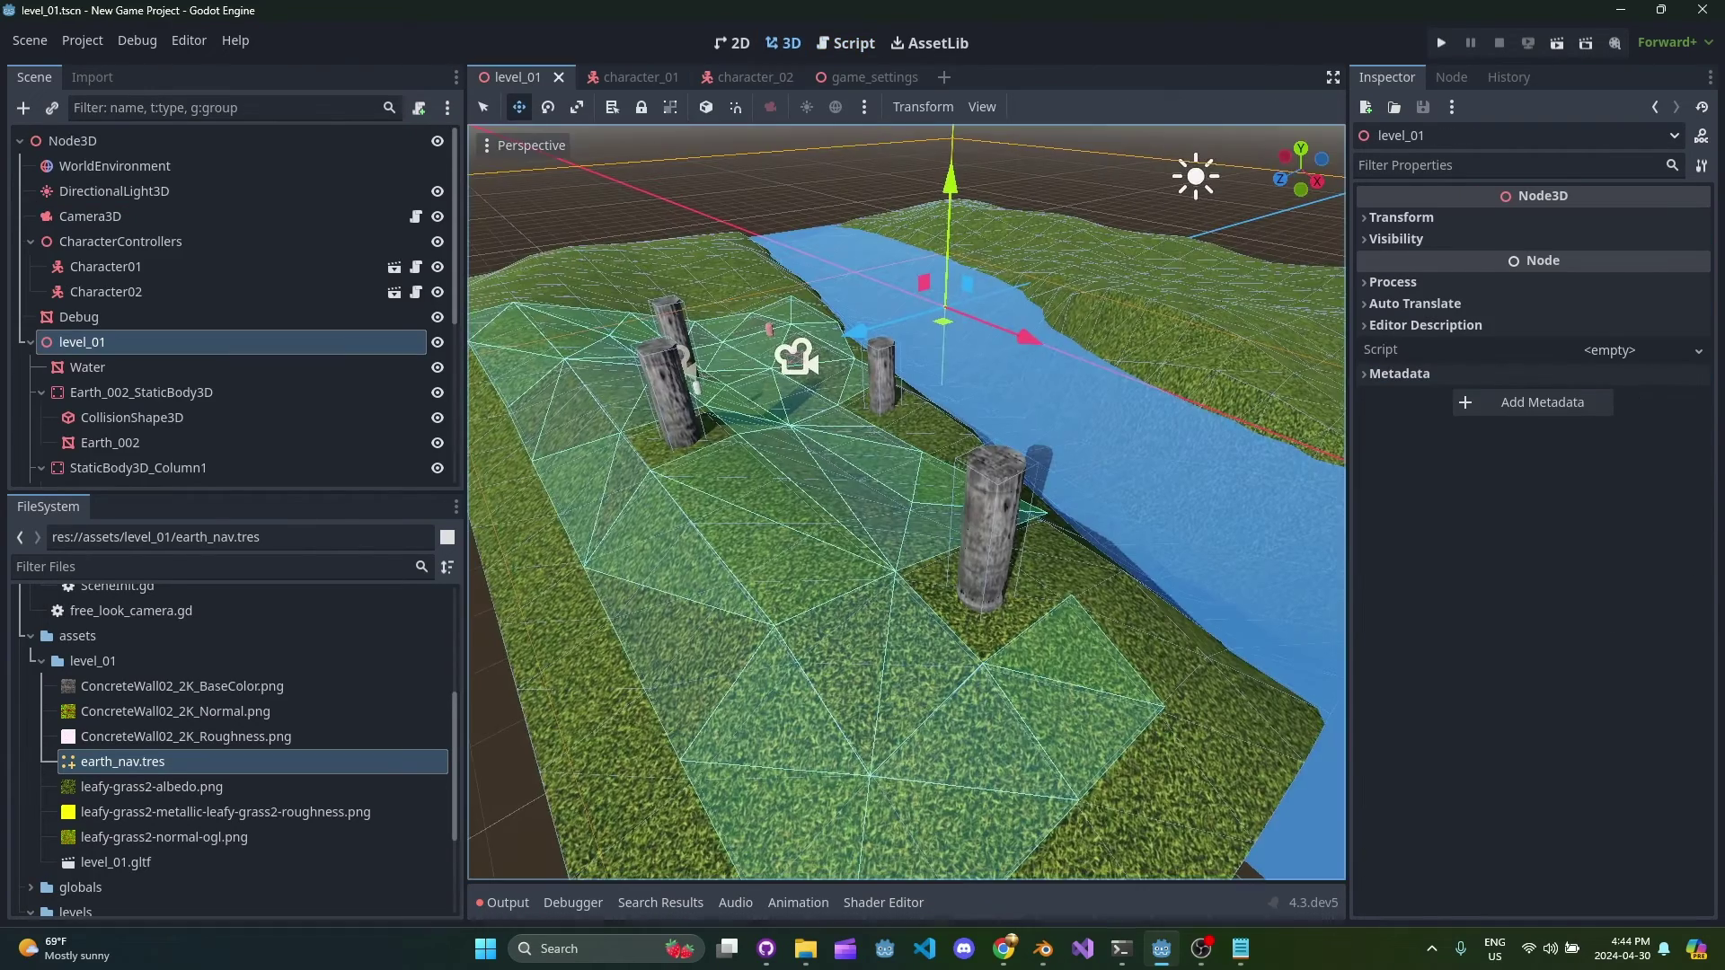
pyautogui.moveTo(1016, 488); pyautogui.dragTo(702, 459, button='middle')
pyautogui.moveTo(702, 460); pyautogui.dragTo(1433, 458, button='right')
pyautogui.moveTo(970, 519); pyautogui.dragTo(898, 476, button='middle')
pyautogui.moveTo(899, 477); pyautogui.dragTo(901, 502, button='right')
pyautogui.moveTo(979, 450); pyautogui.dragTo(1033, 431, button='middle')
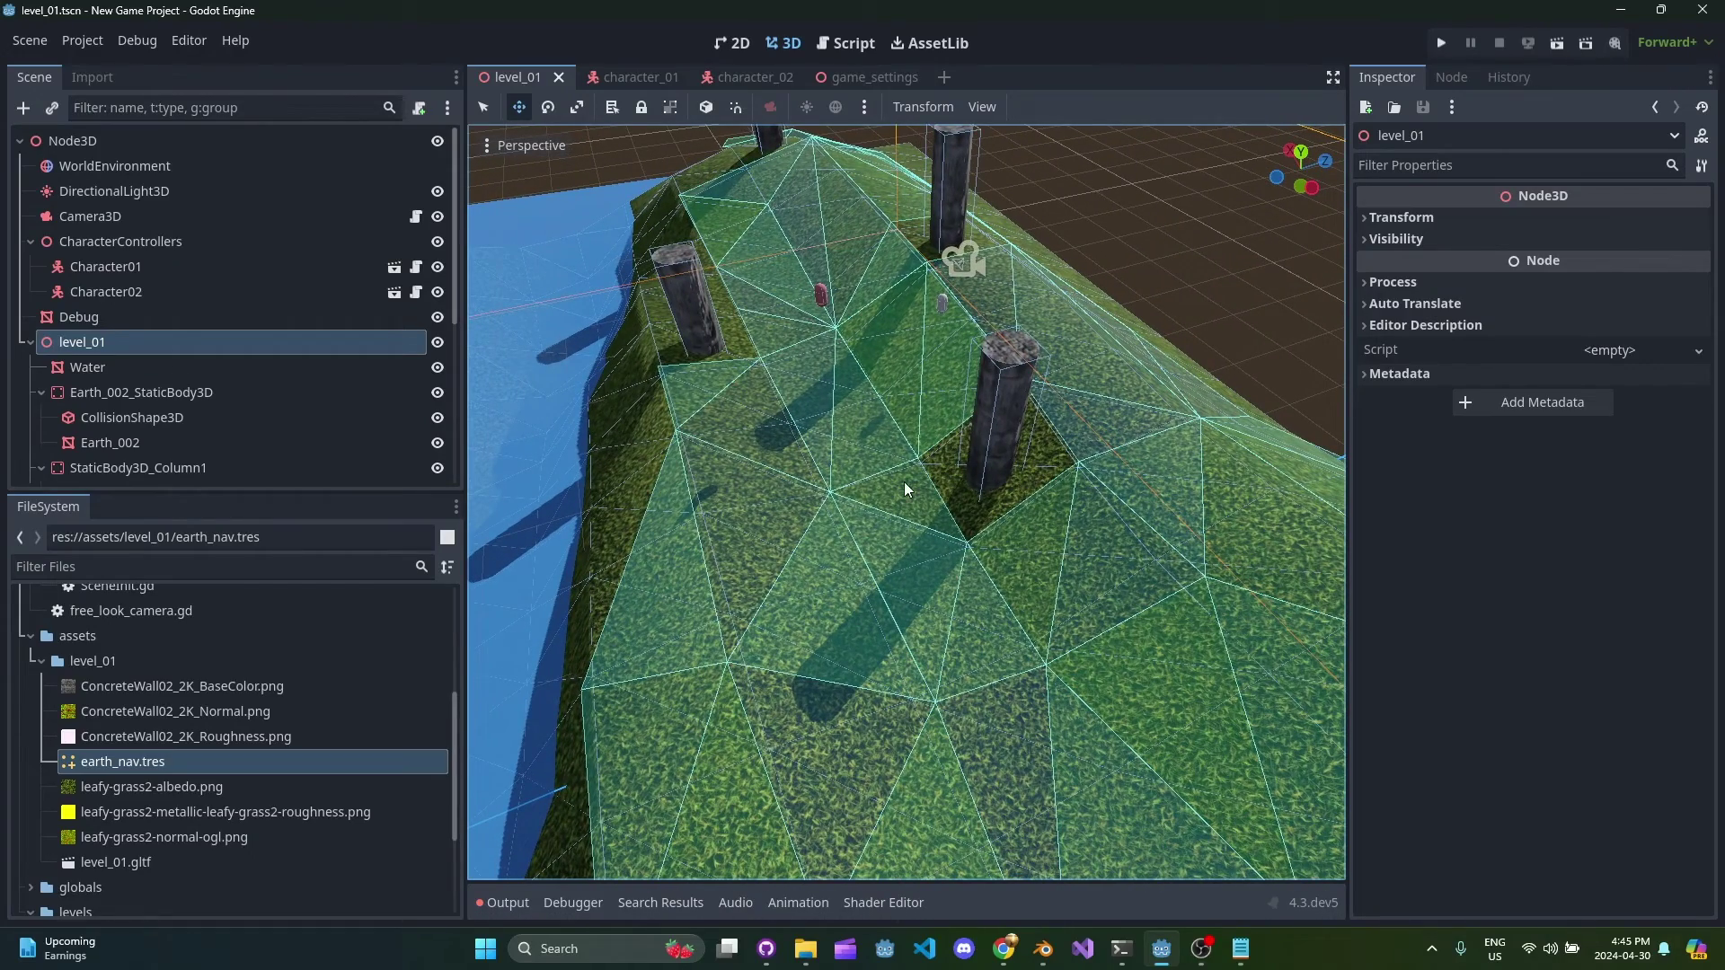
pyautogui.moveTo(907, 479); pyautogui.dragTo(1002, 487, button='middle')
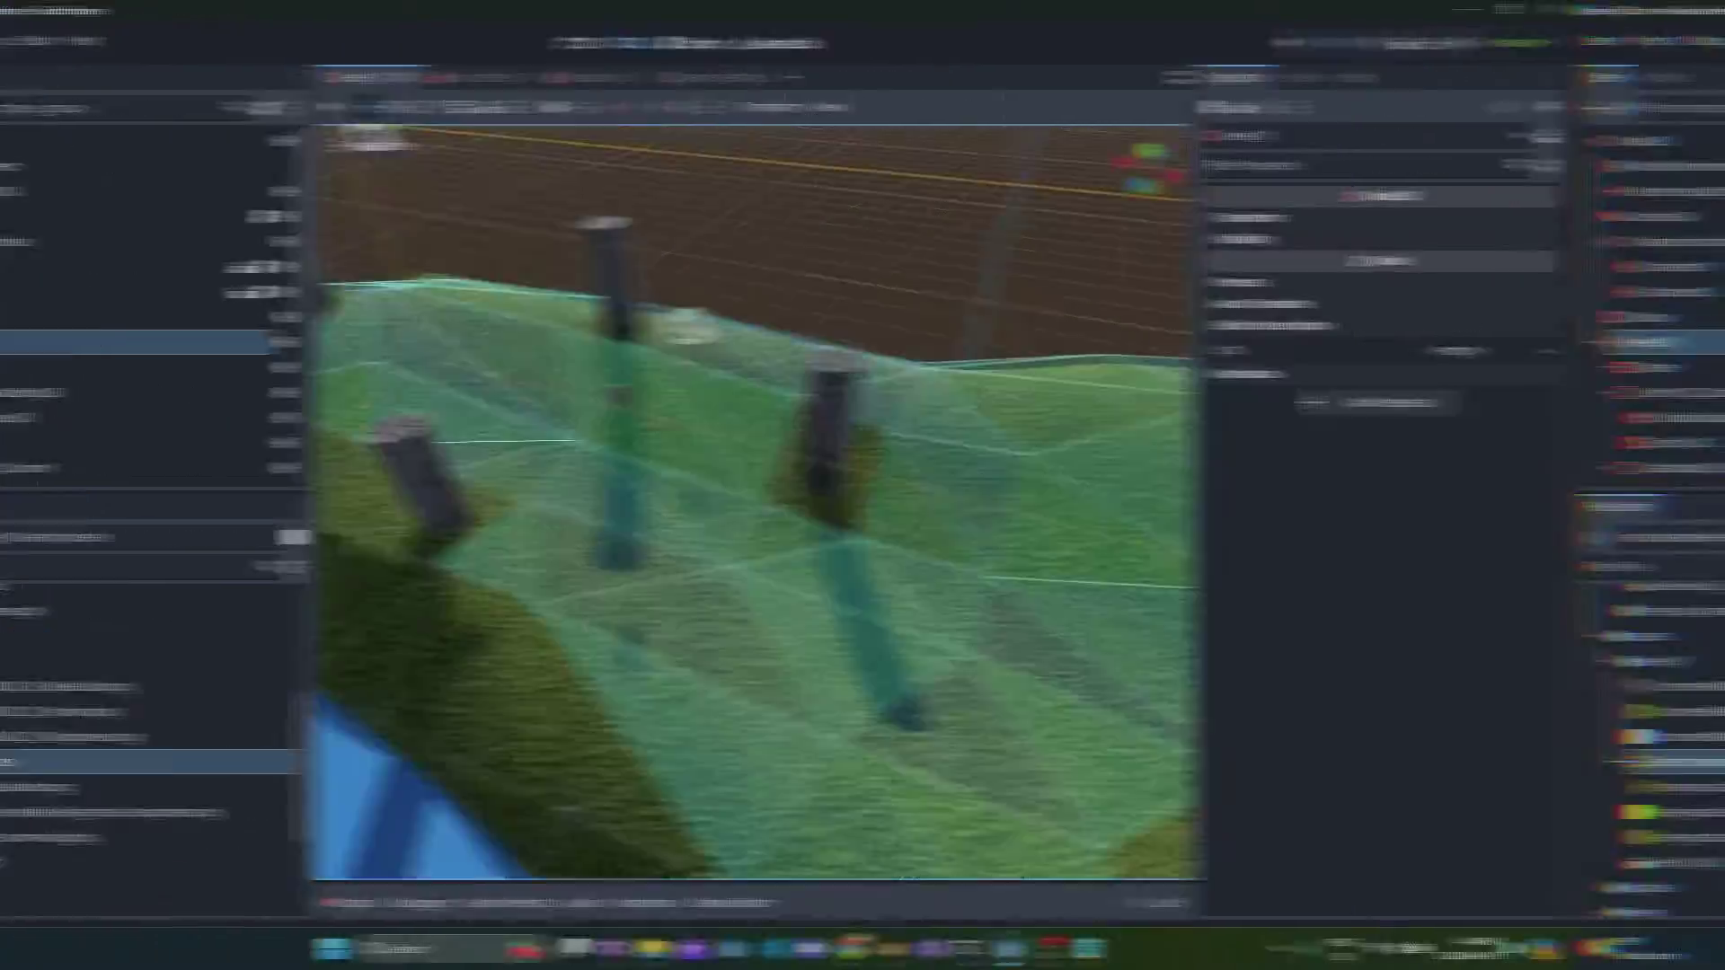